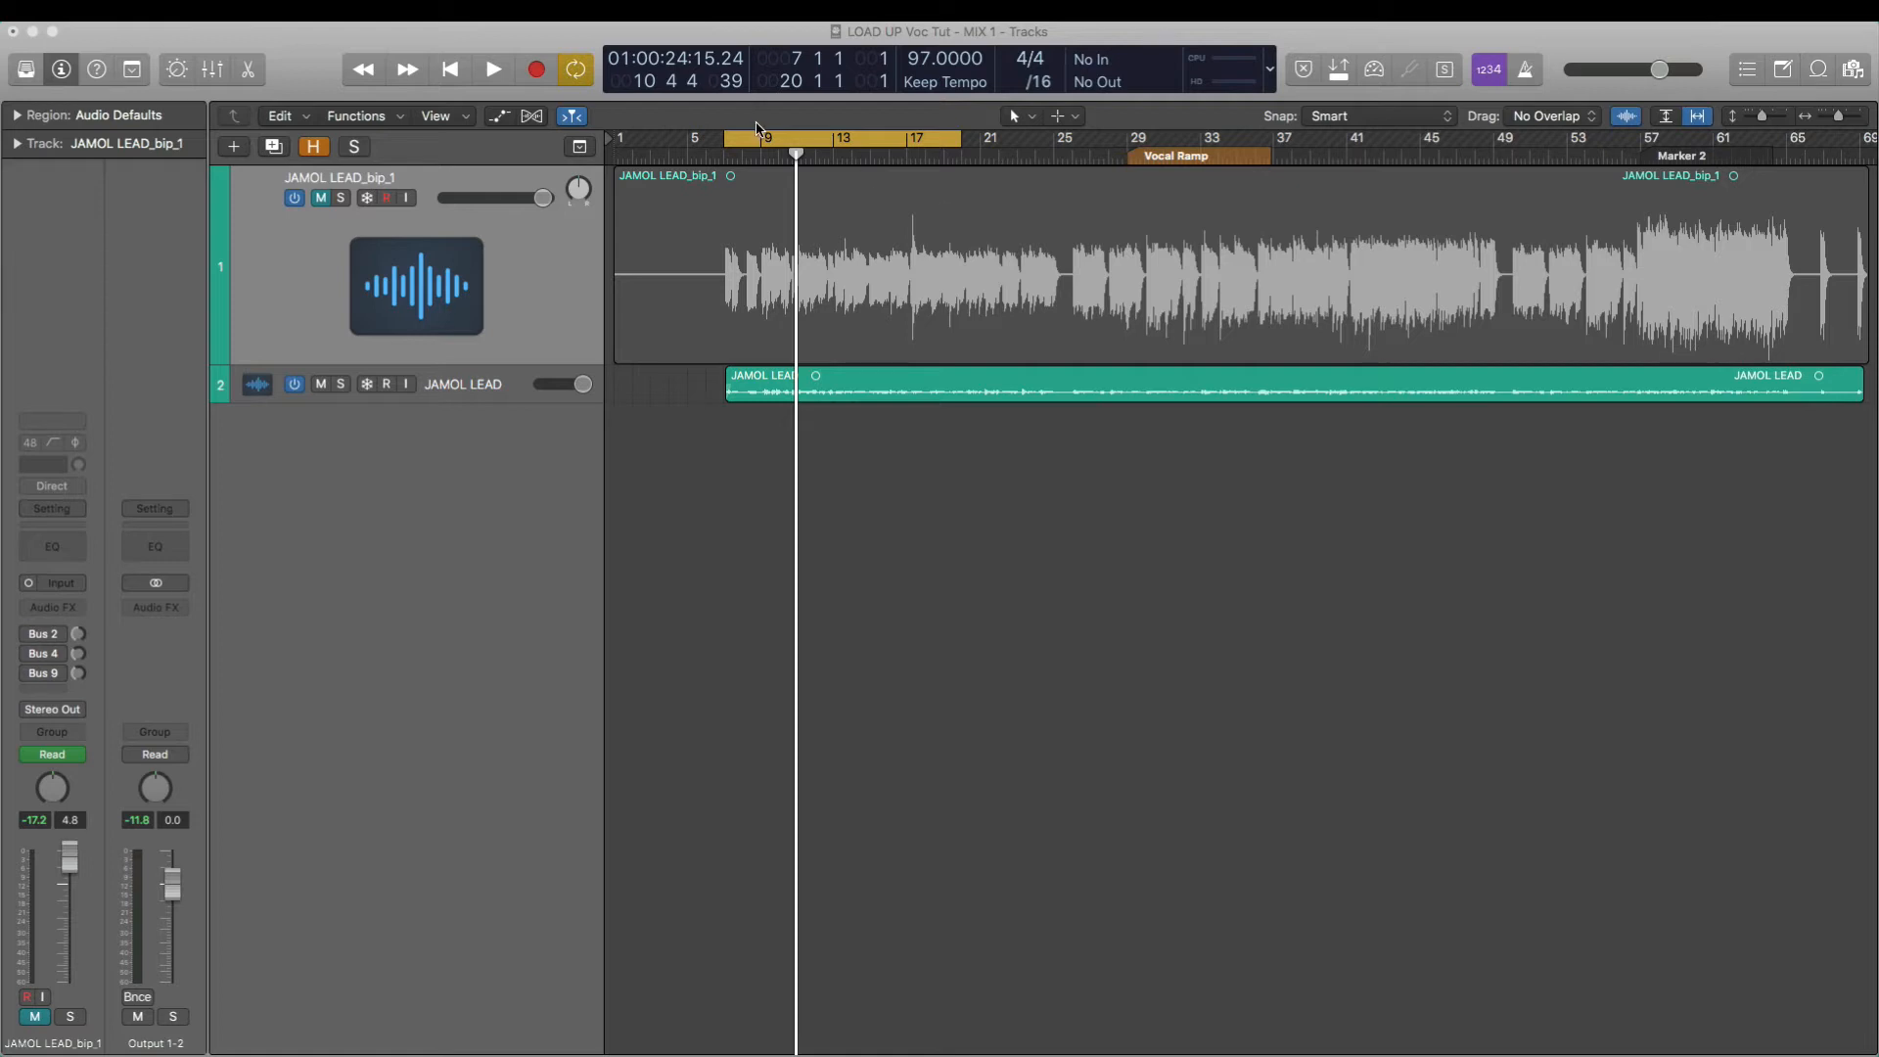
- Mute the lead vocal on track 2, unmute the bounced lead vocal on track 1, and audition it over the loop
left_click(322, 386)
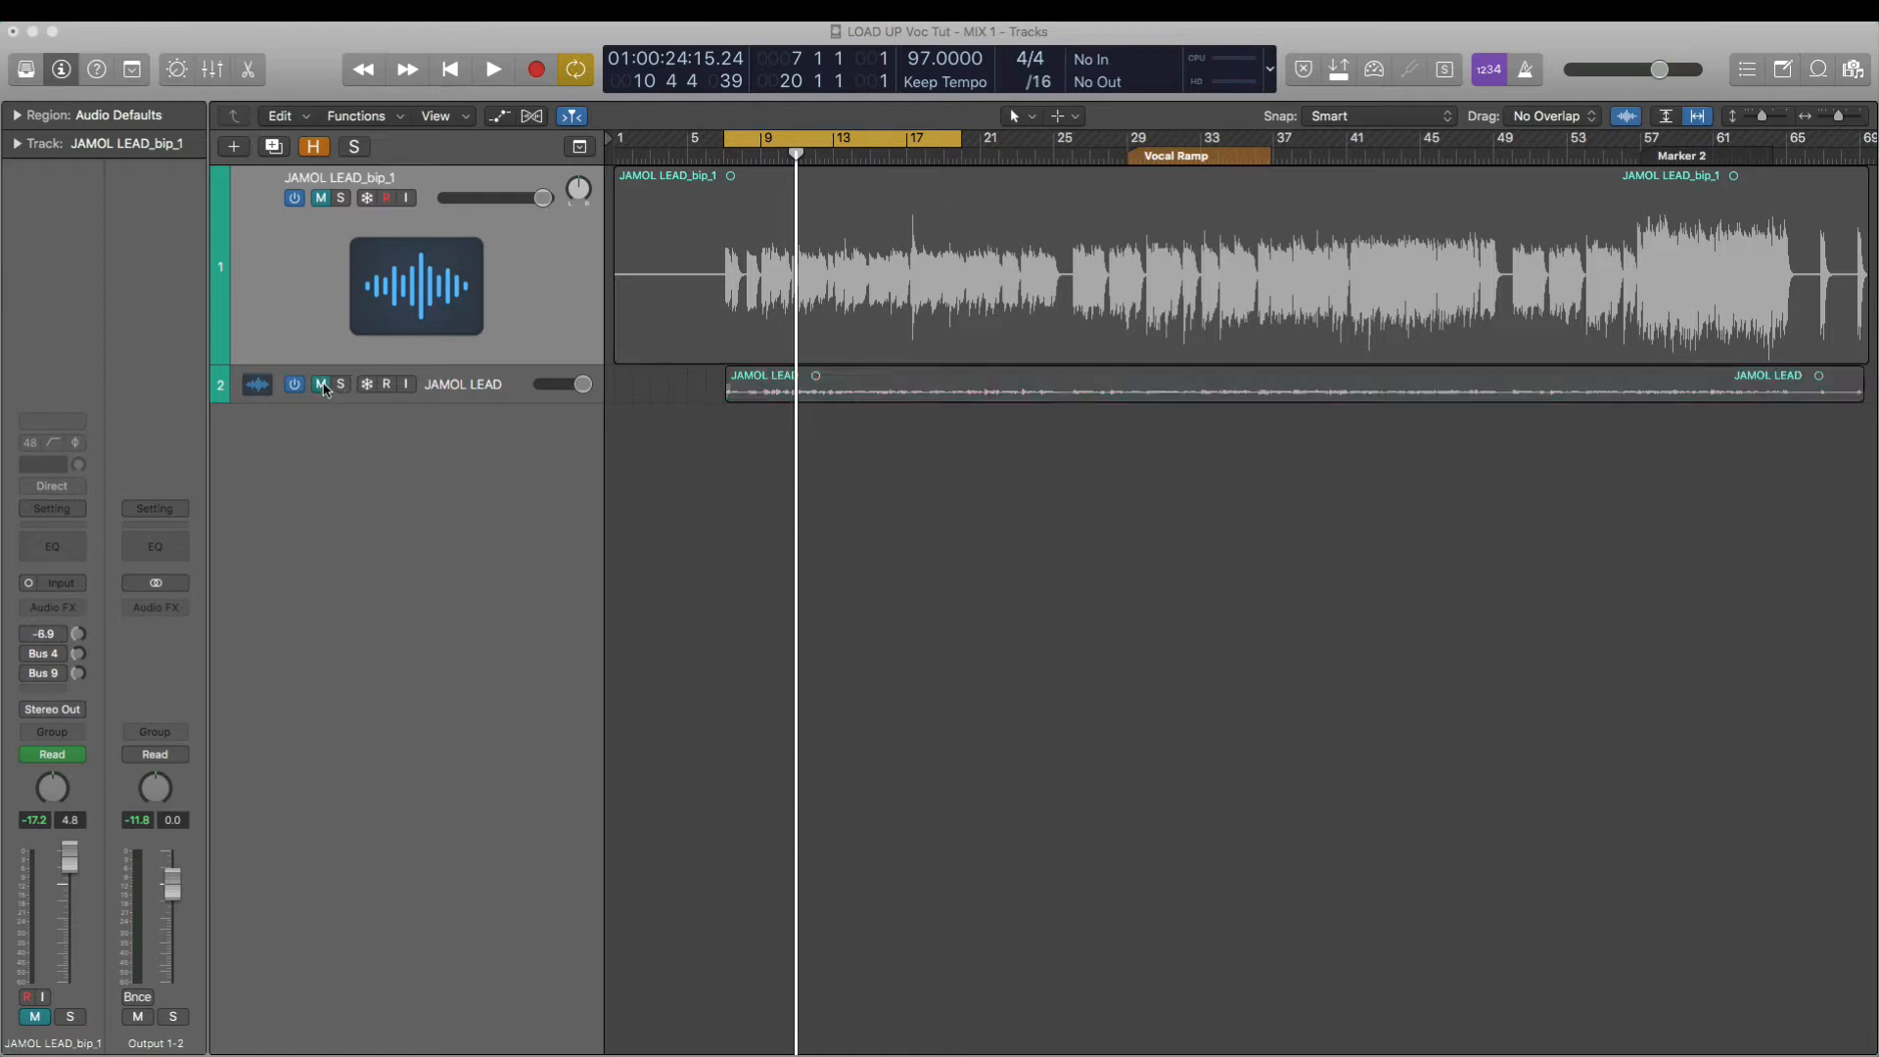
left_click(324, 200)
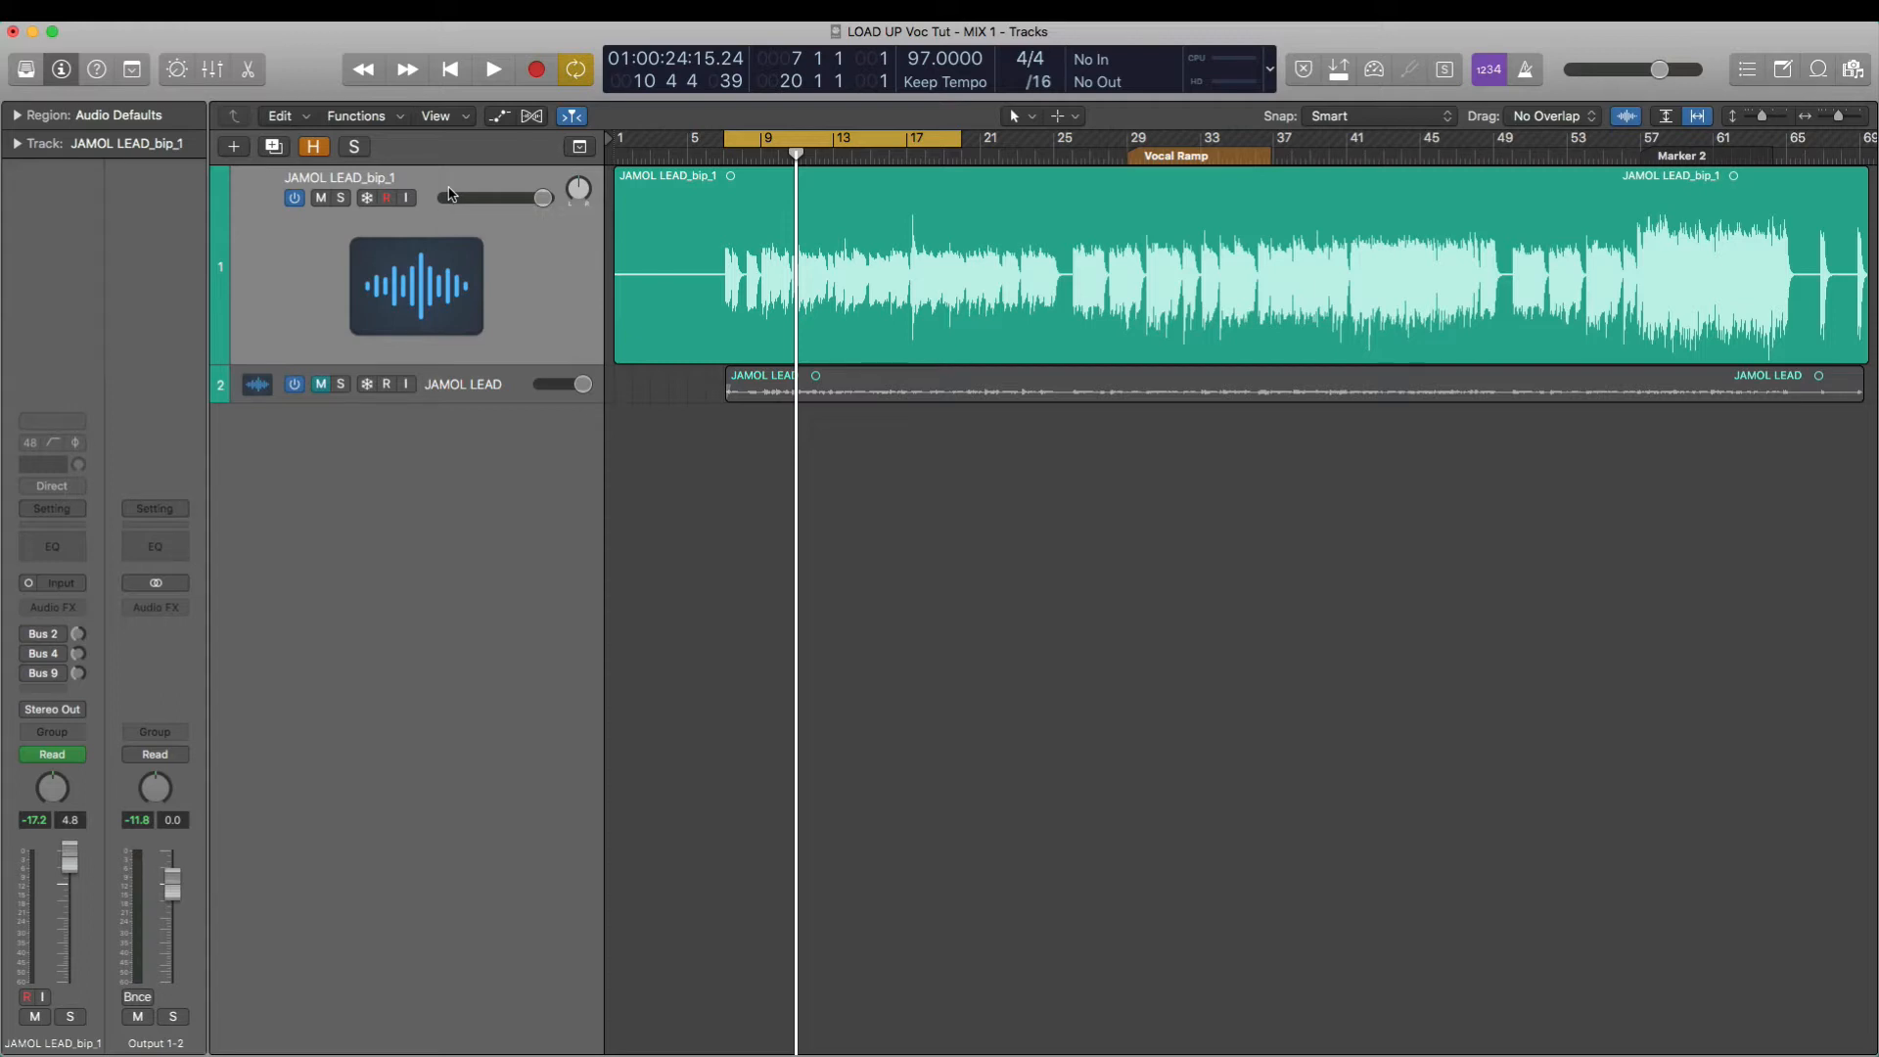
key("space")
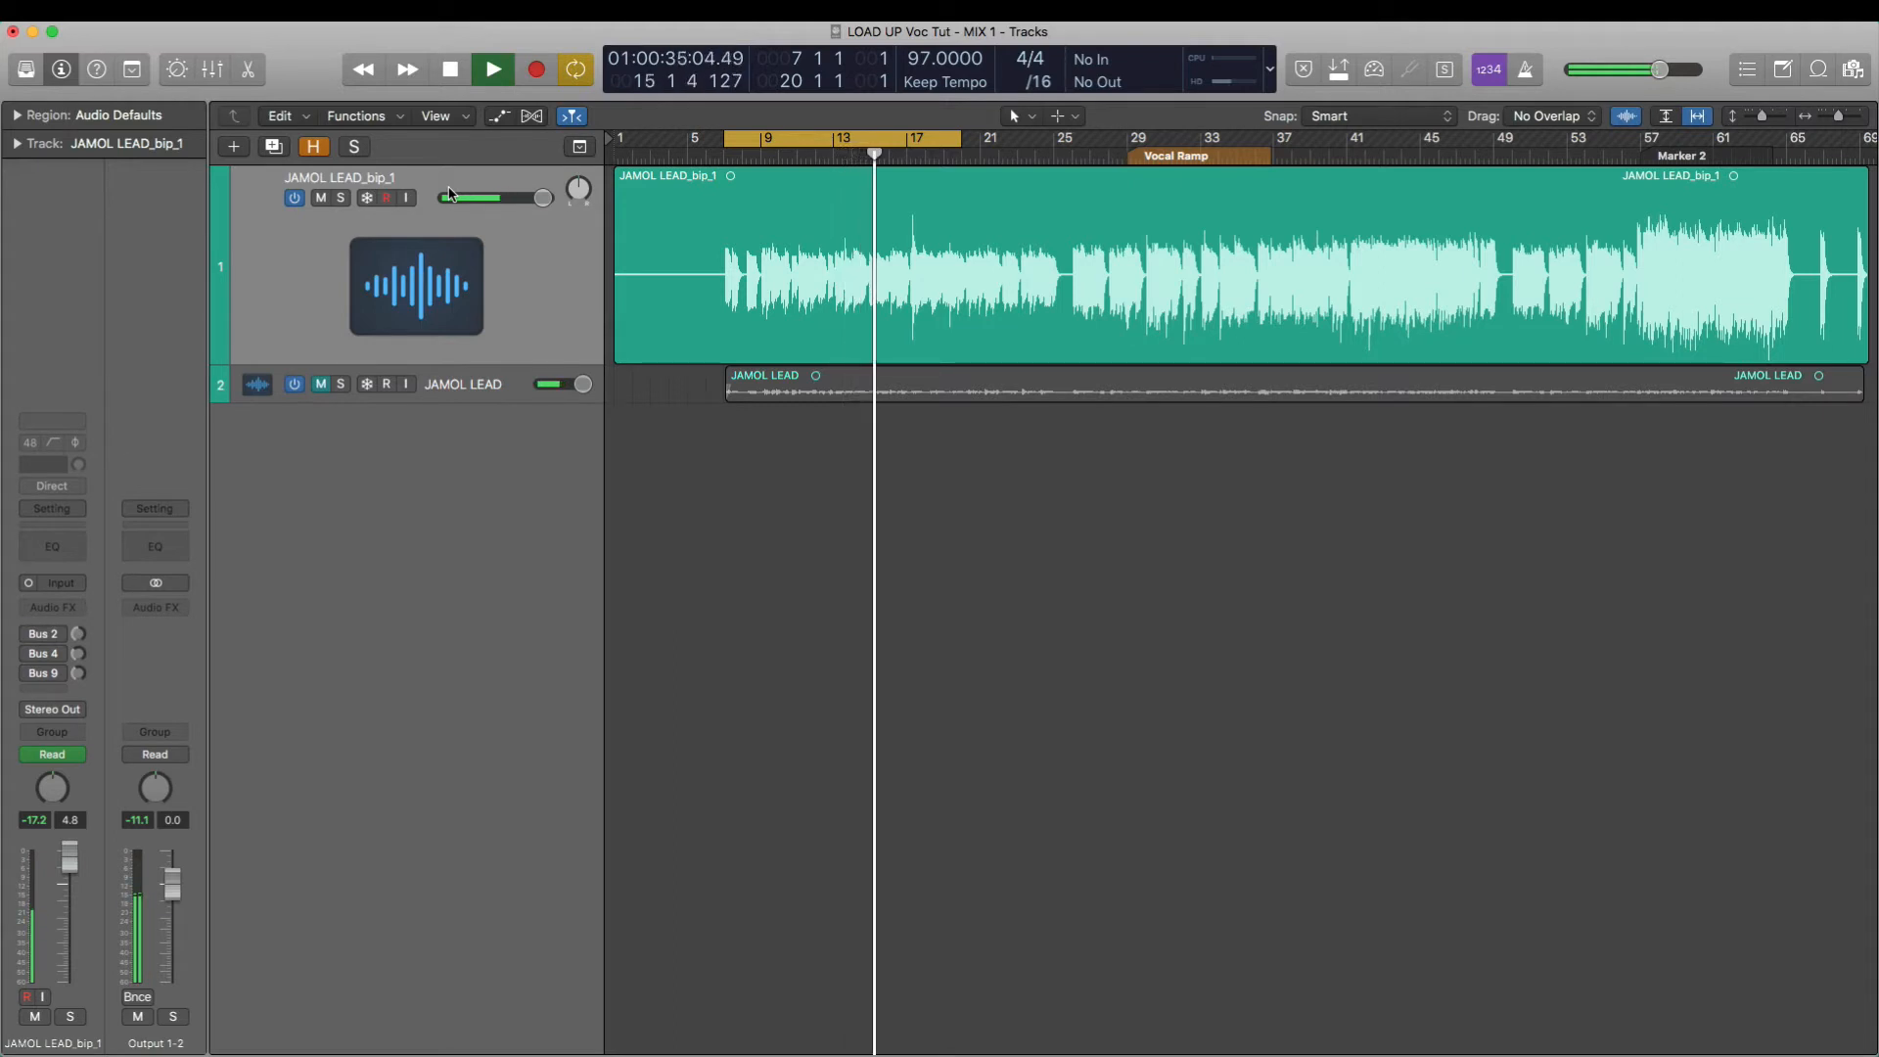
key("space")
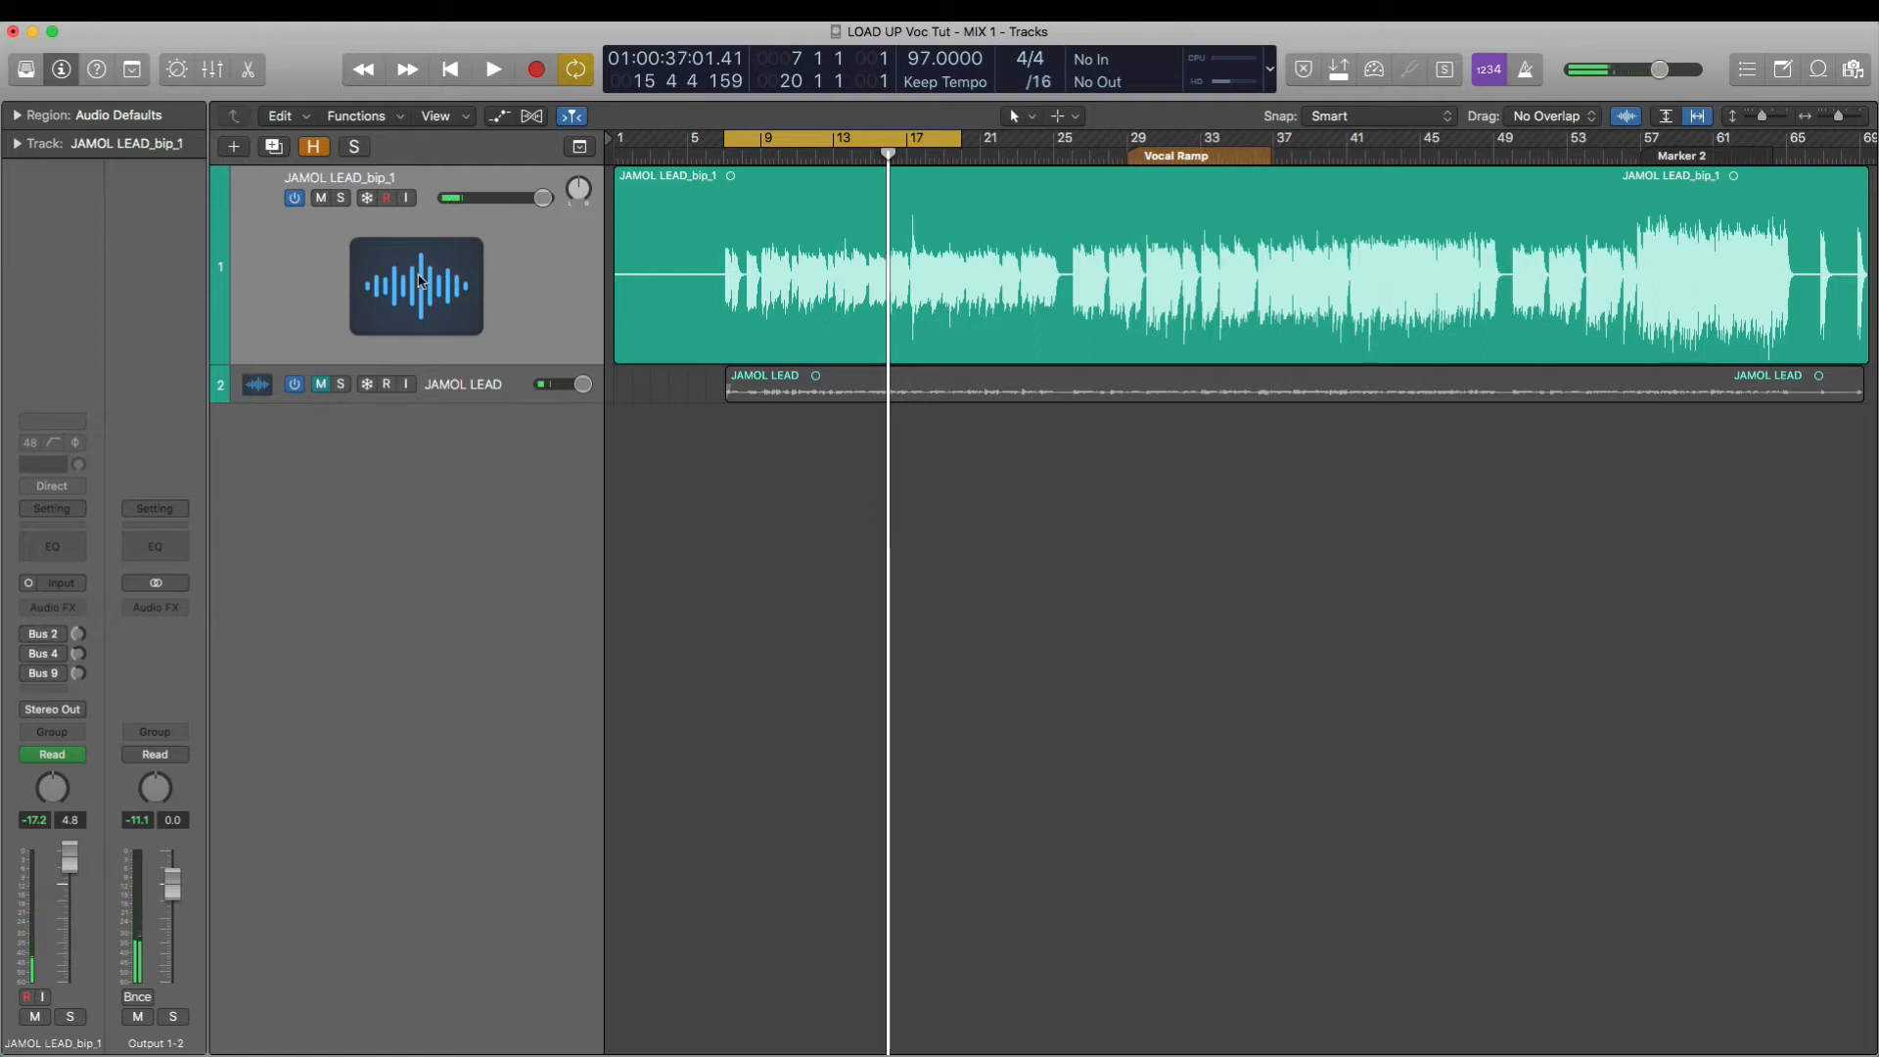
- Mute the bounced lead vocal on track 1, unmute the lead vocal on track 2, and audition it for comparison
left_click(320, 198)
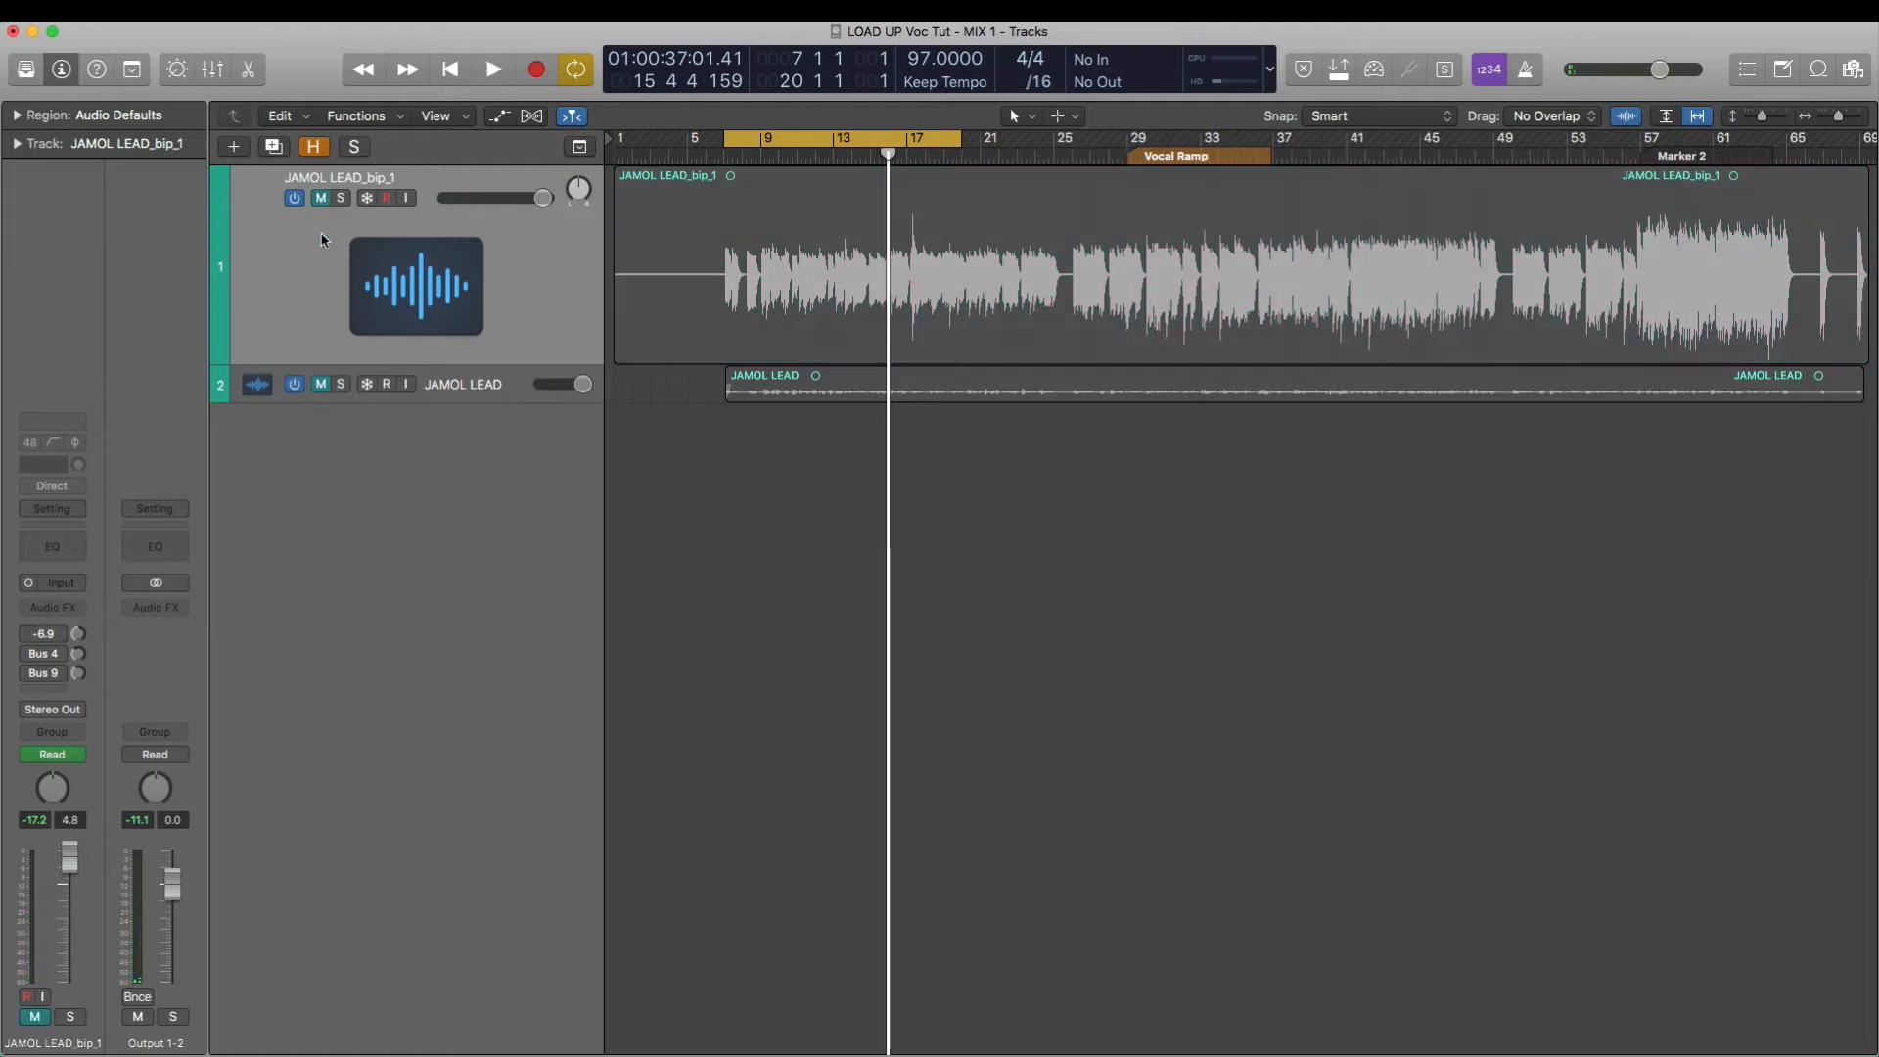
left_click(320, 384)
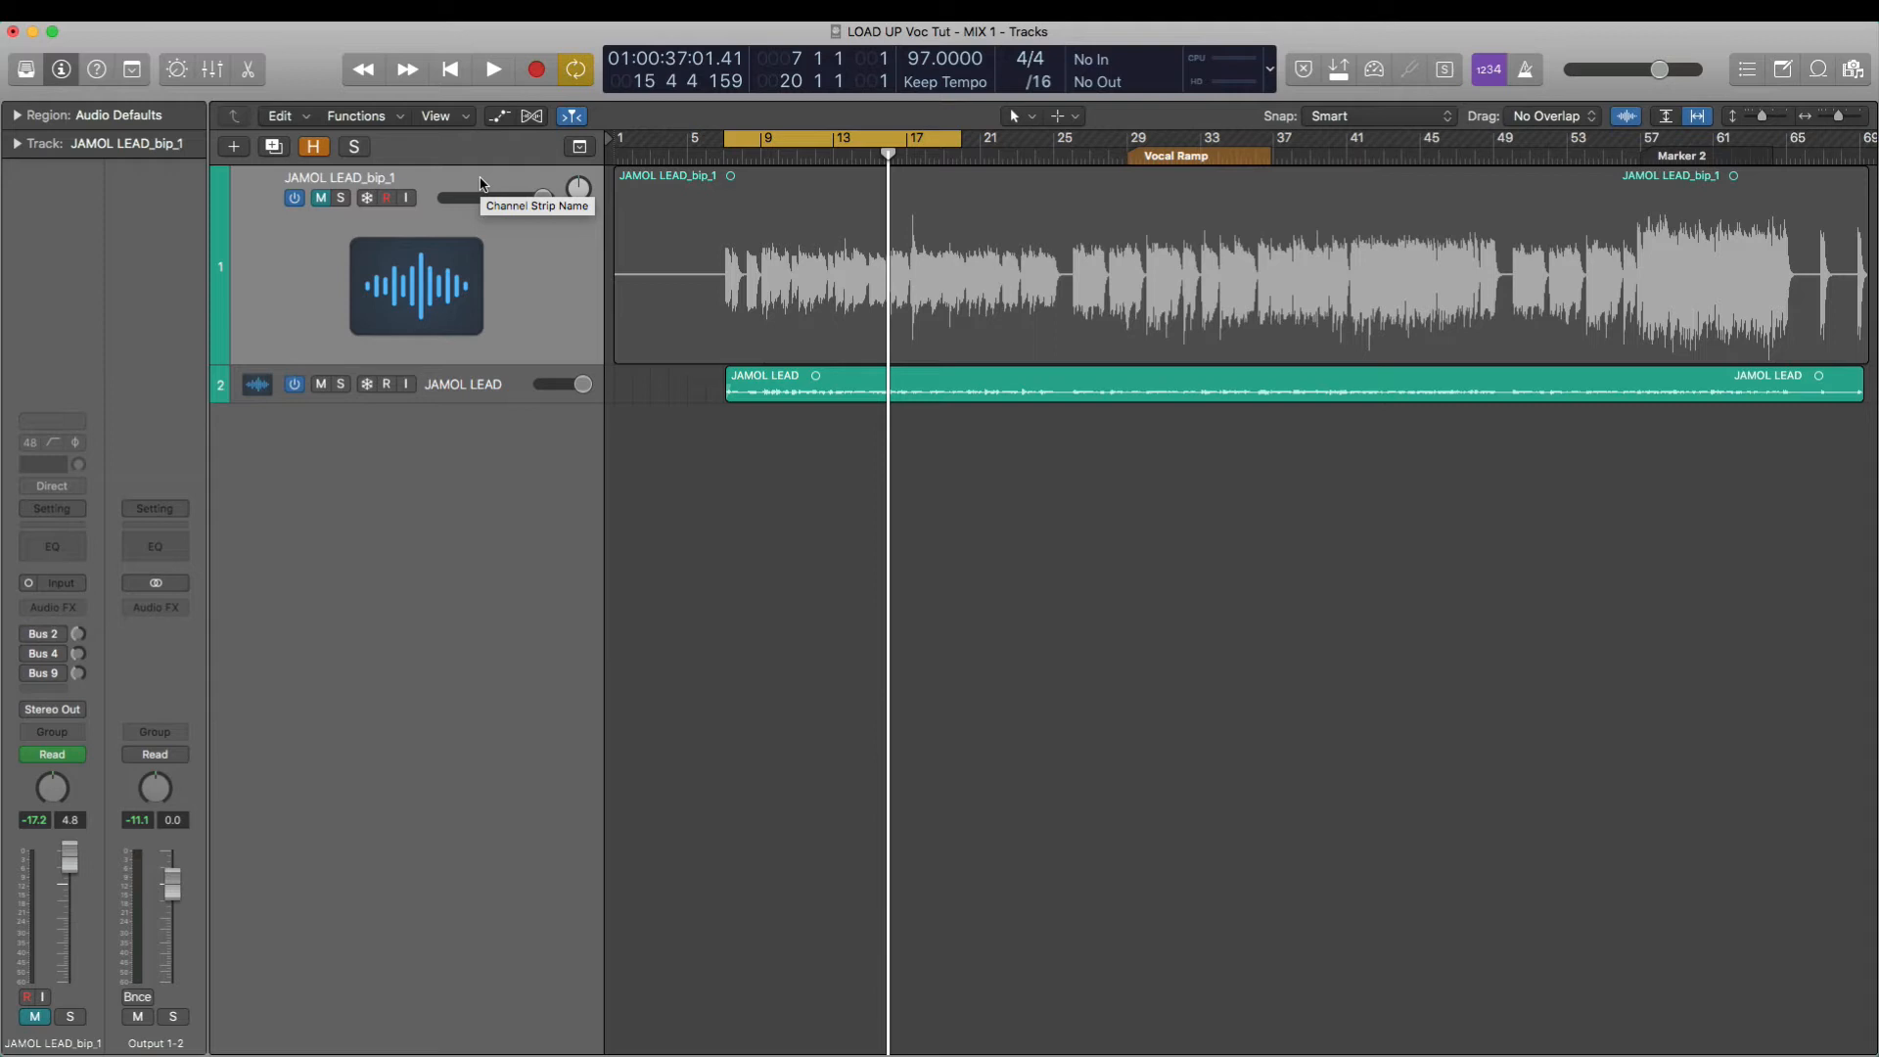
key("space")
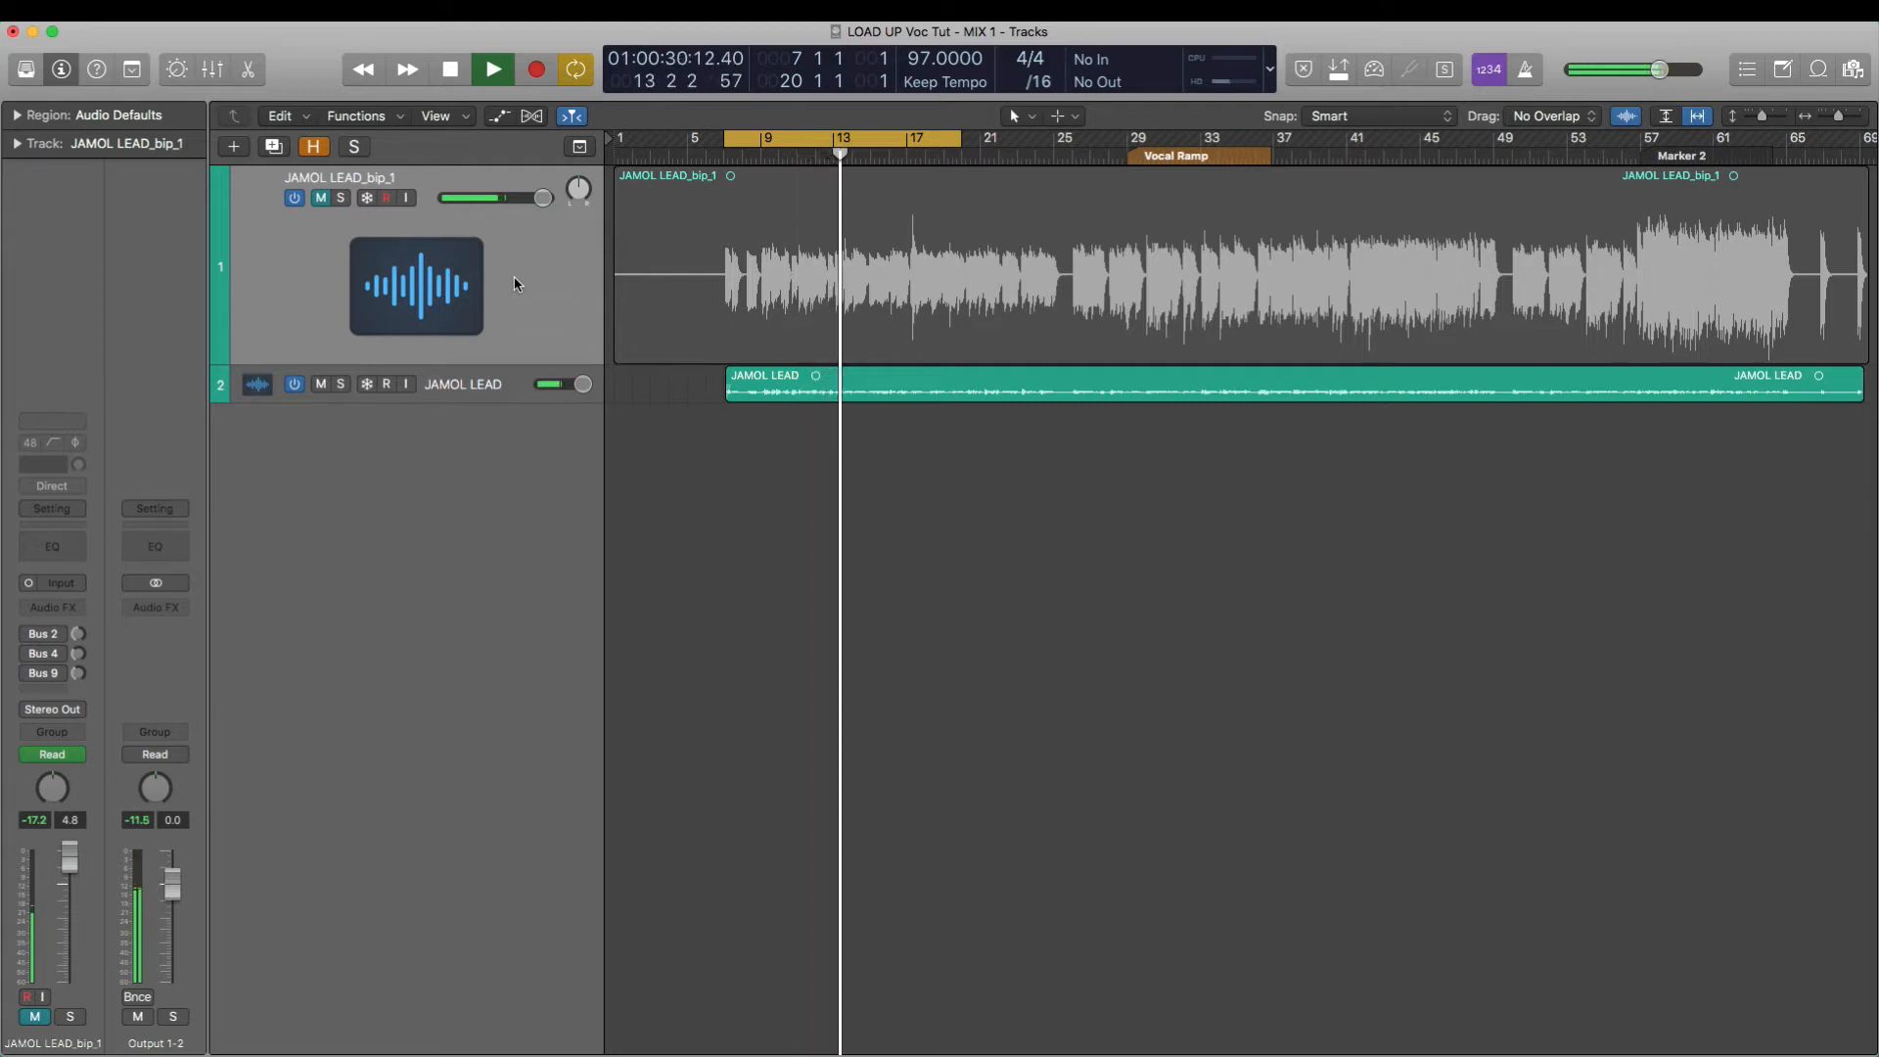
key("space")
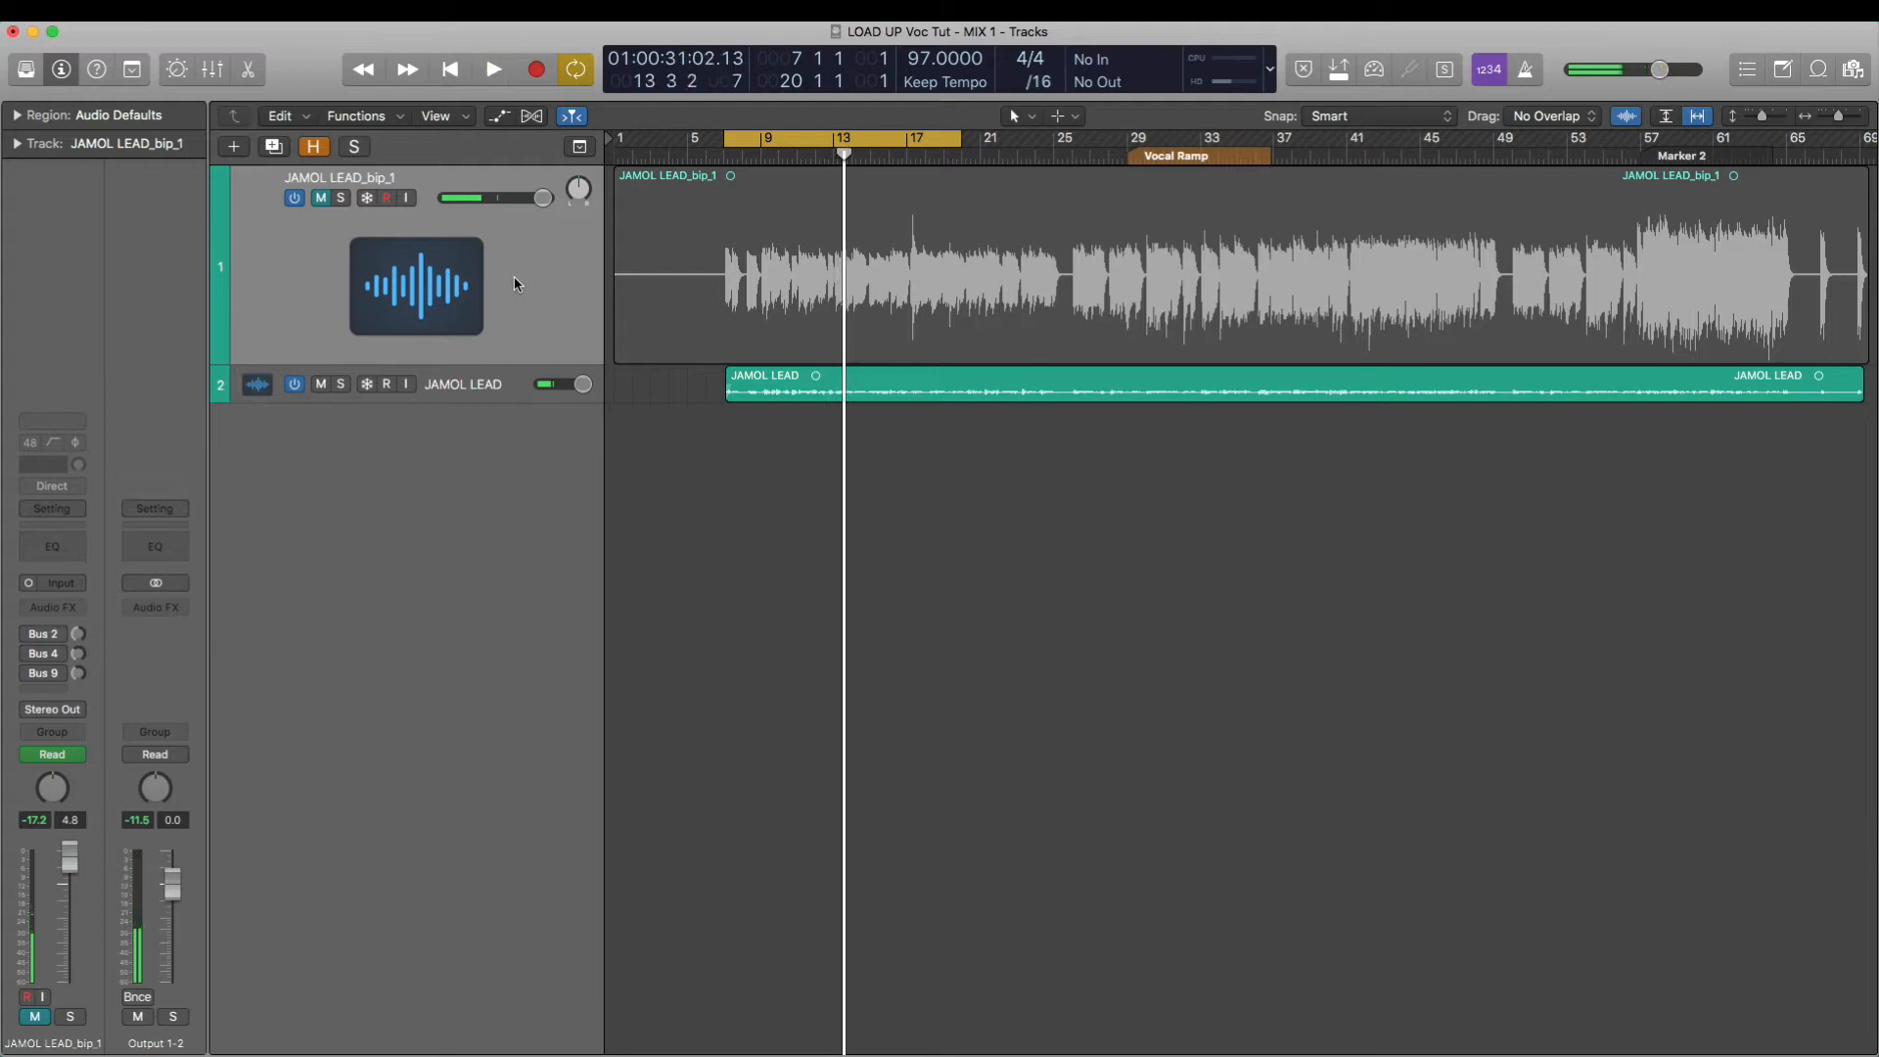
- Enable the Vintage Console EQ on the track 2 lead vocal and play the loop through it
left_click(479, 392)
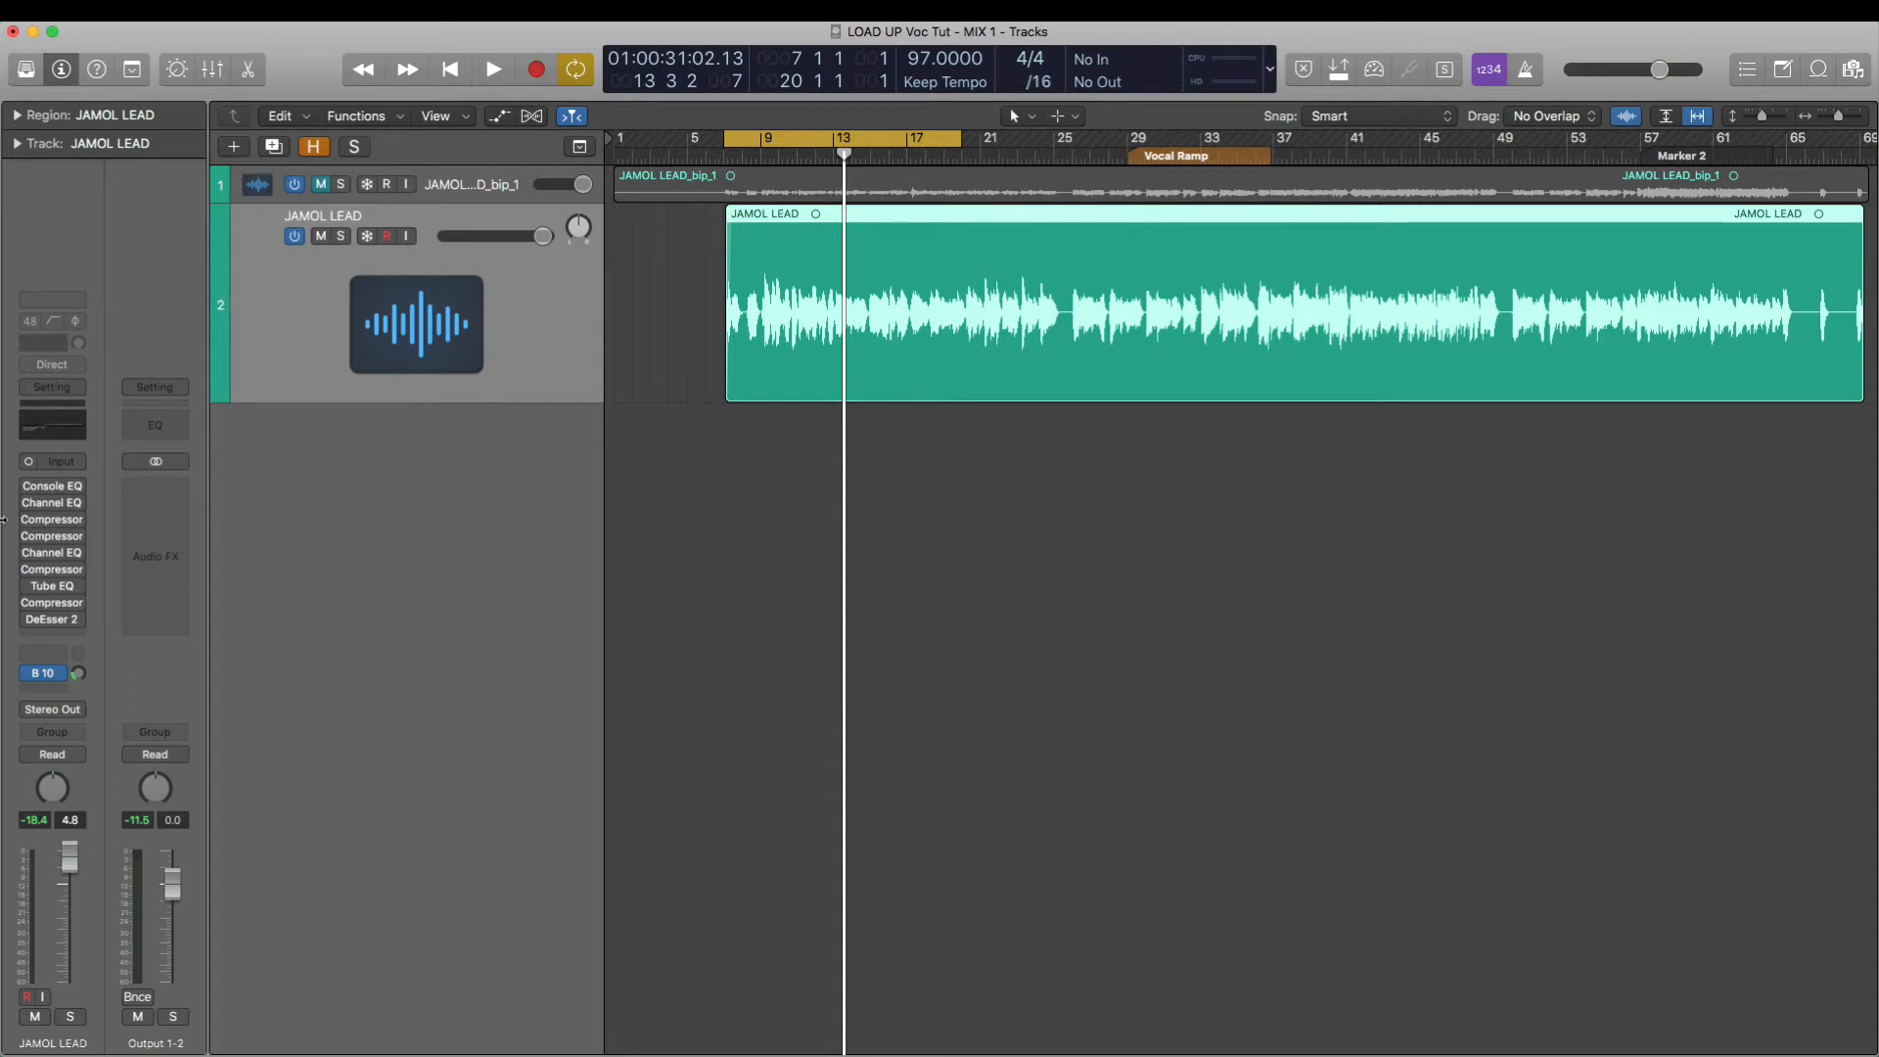
left_click(54, 488)
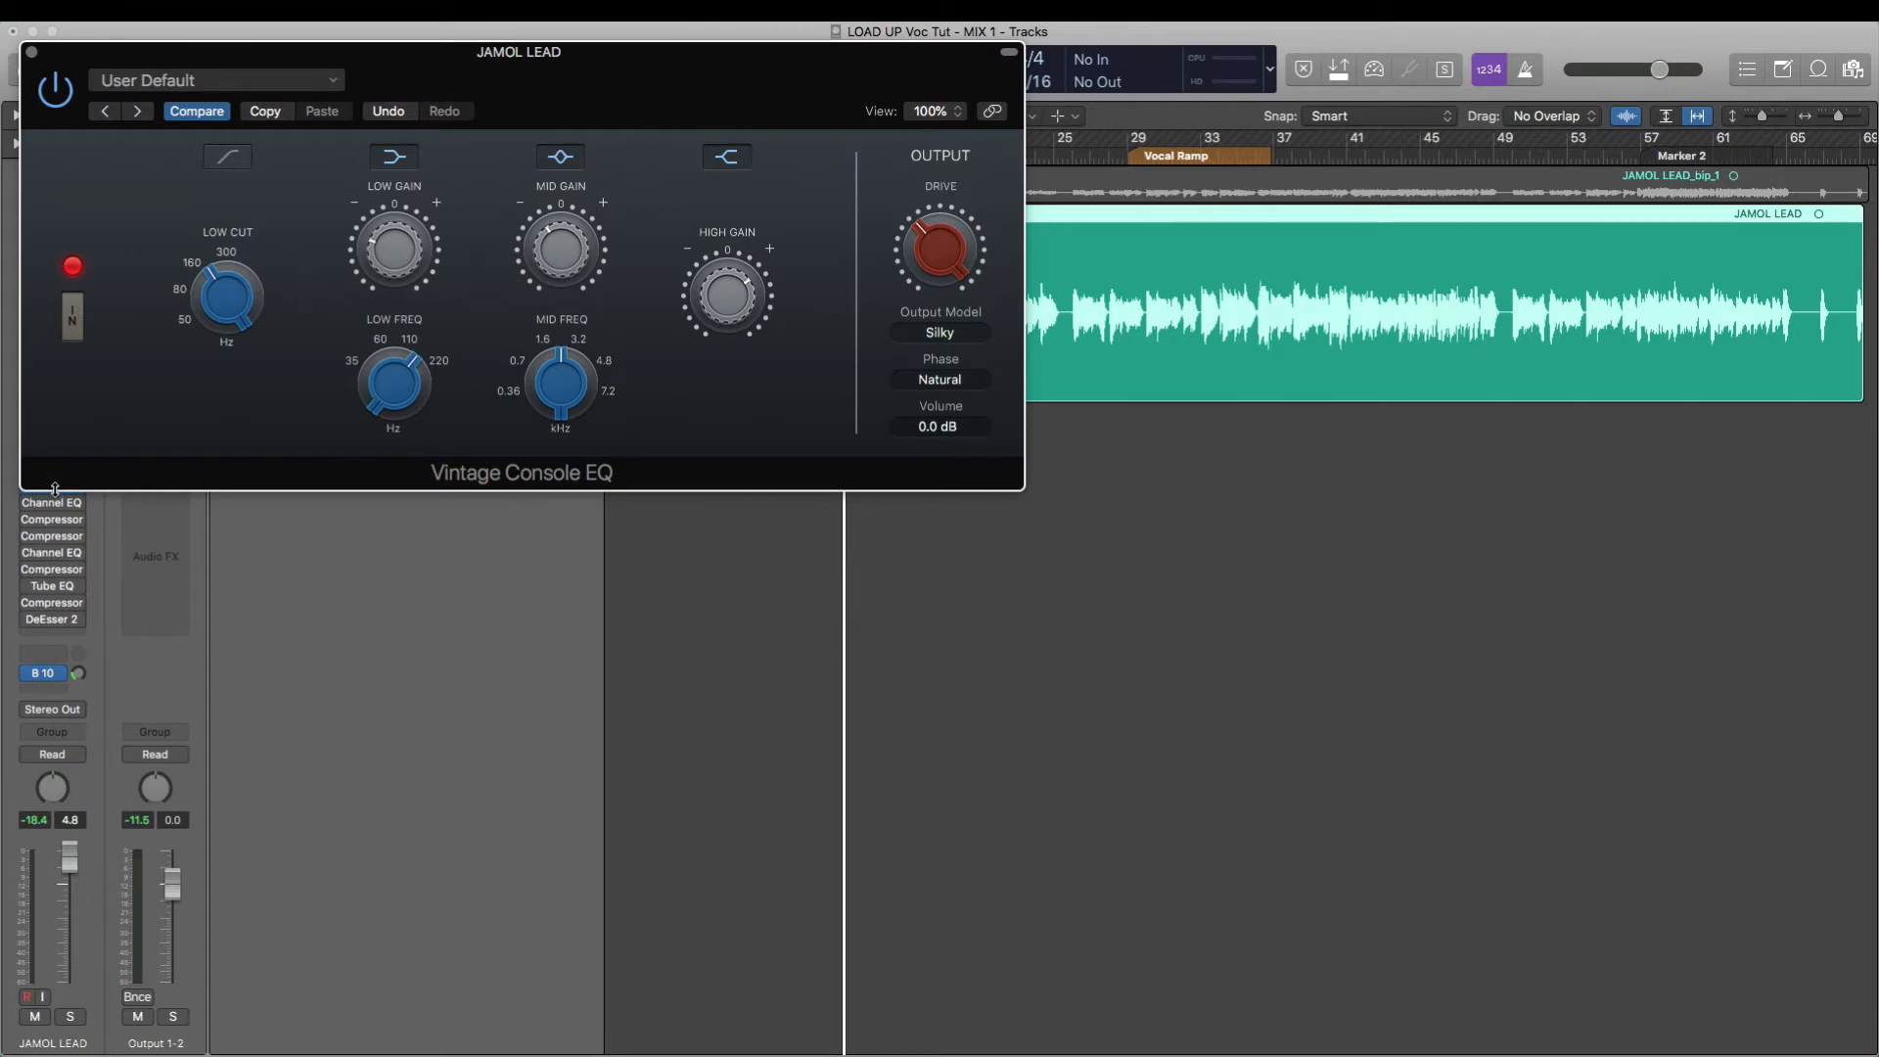
mouse_move(415, 365)
left_click_drag(93, 56, 546, 458)
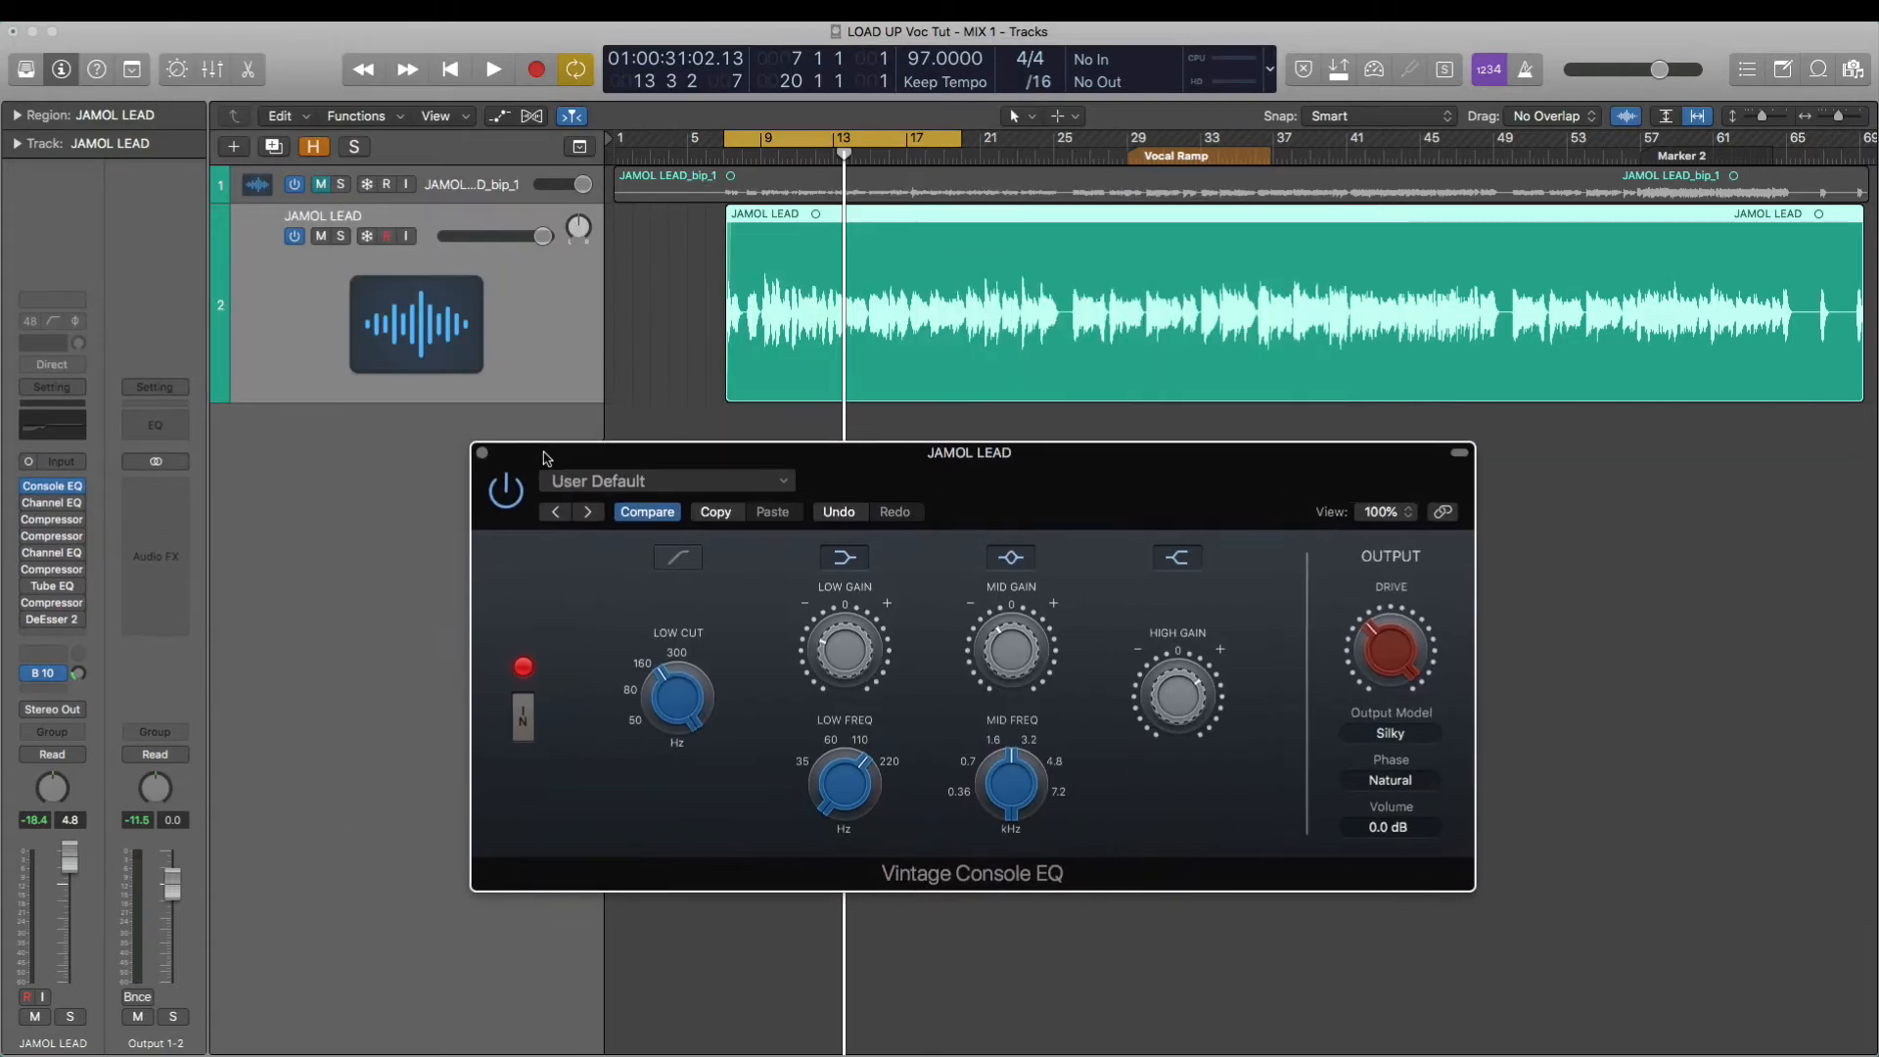
key("space")
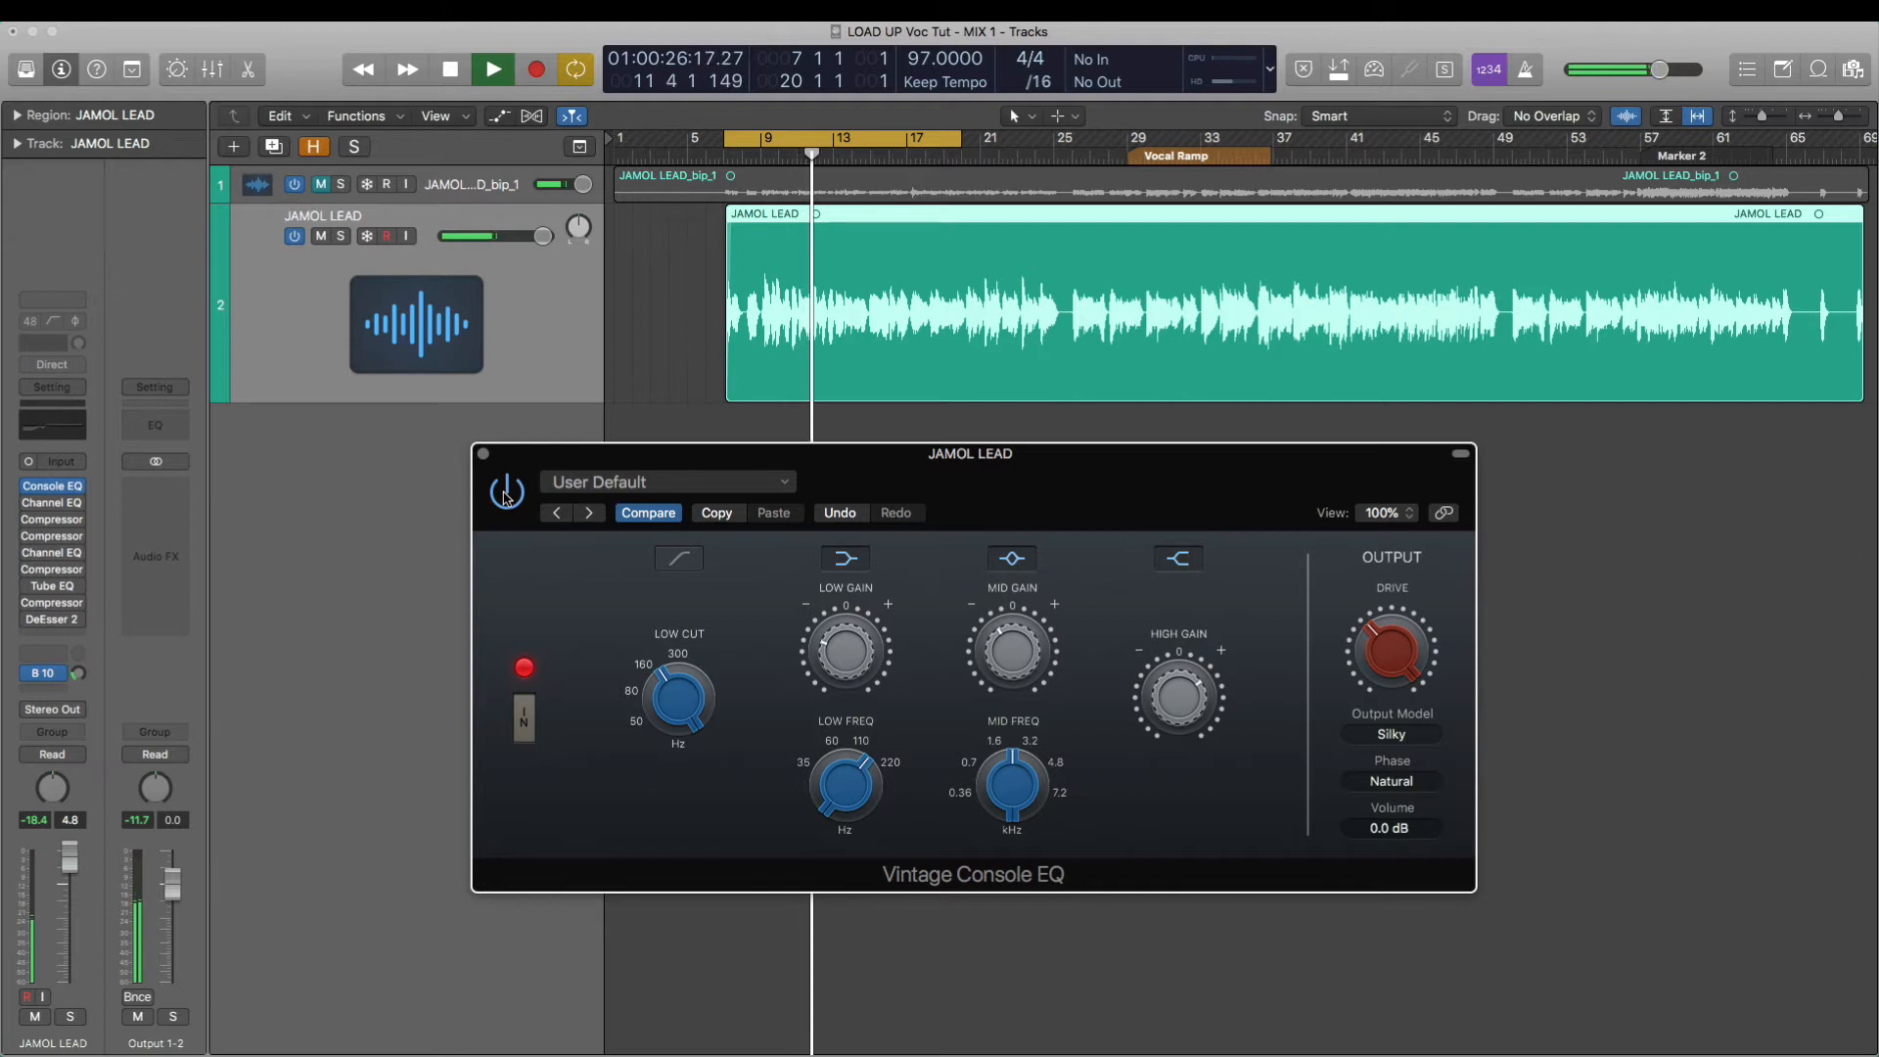
key("space")
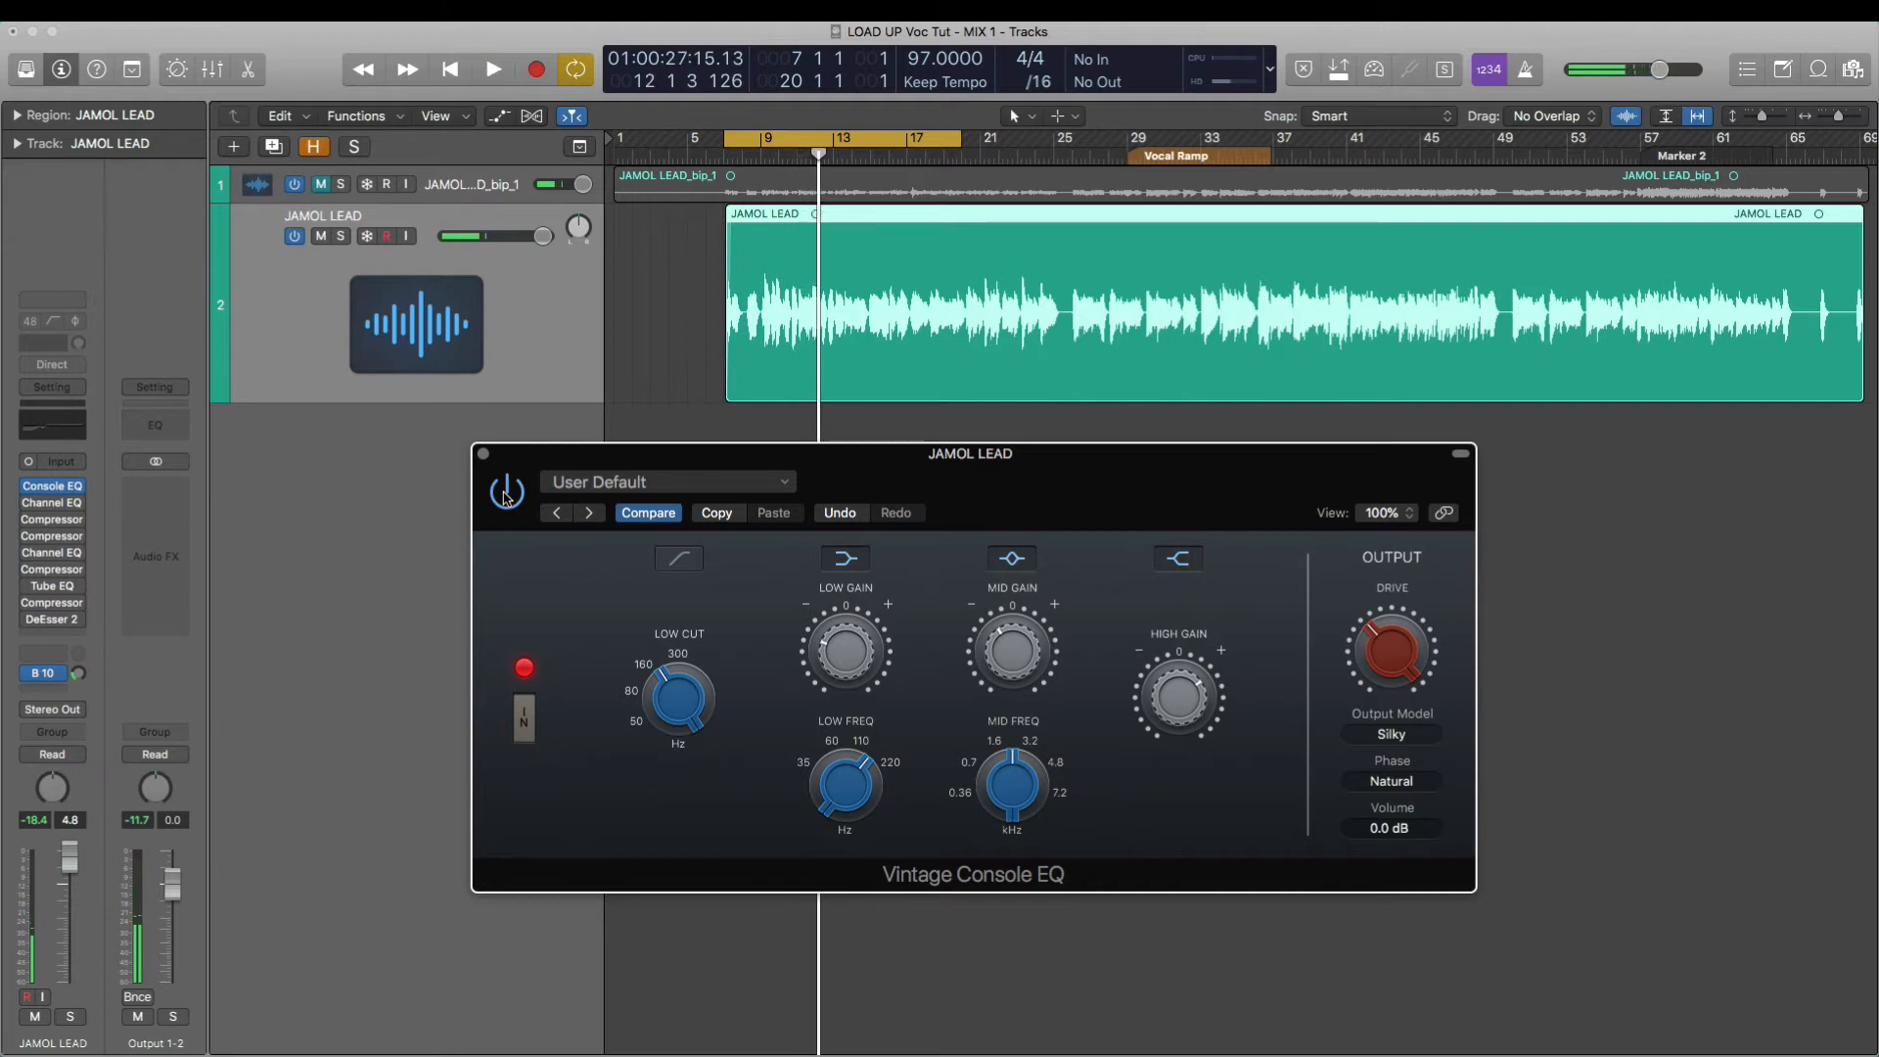
- Review the Vintage Console EQ's high gain and output model settings, keeping the Silky model, and close the plug-in
mouse_move(1185, 695)
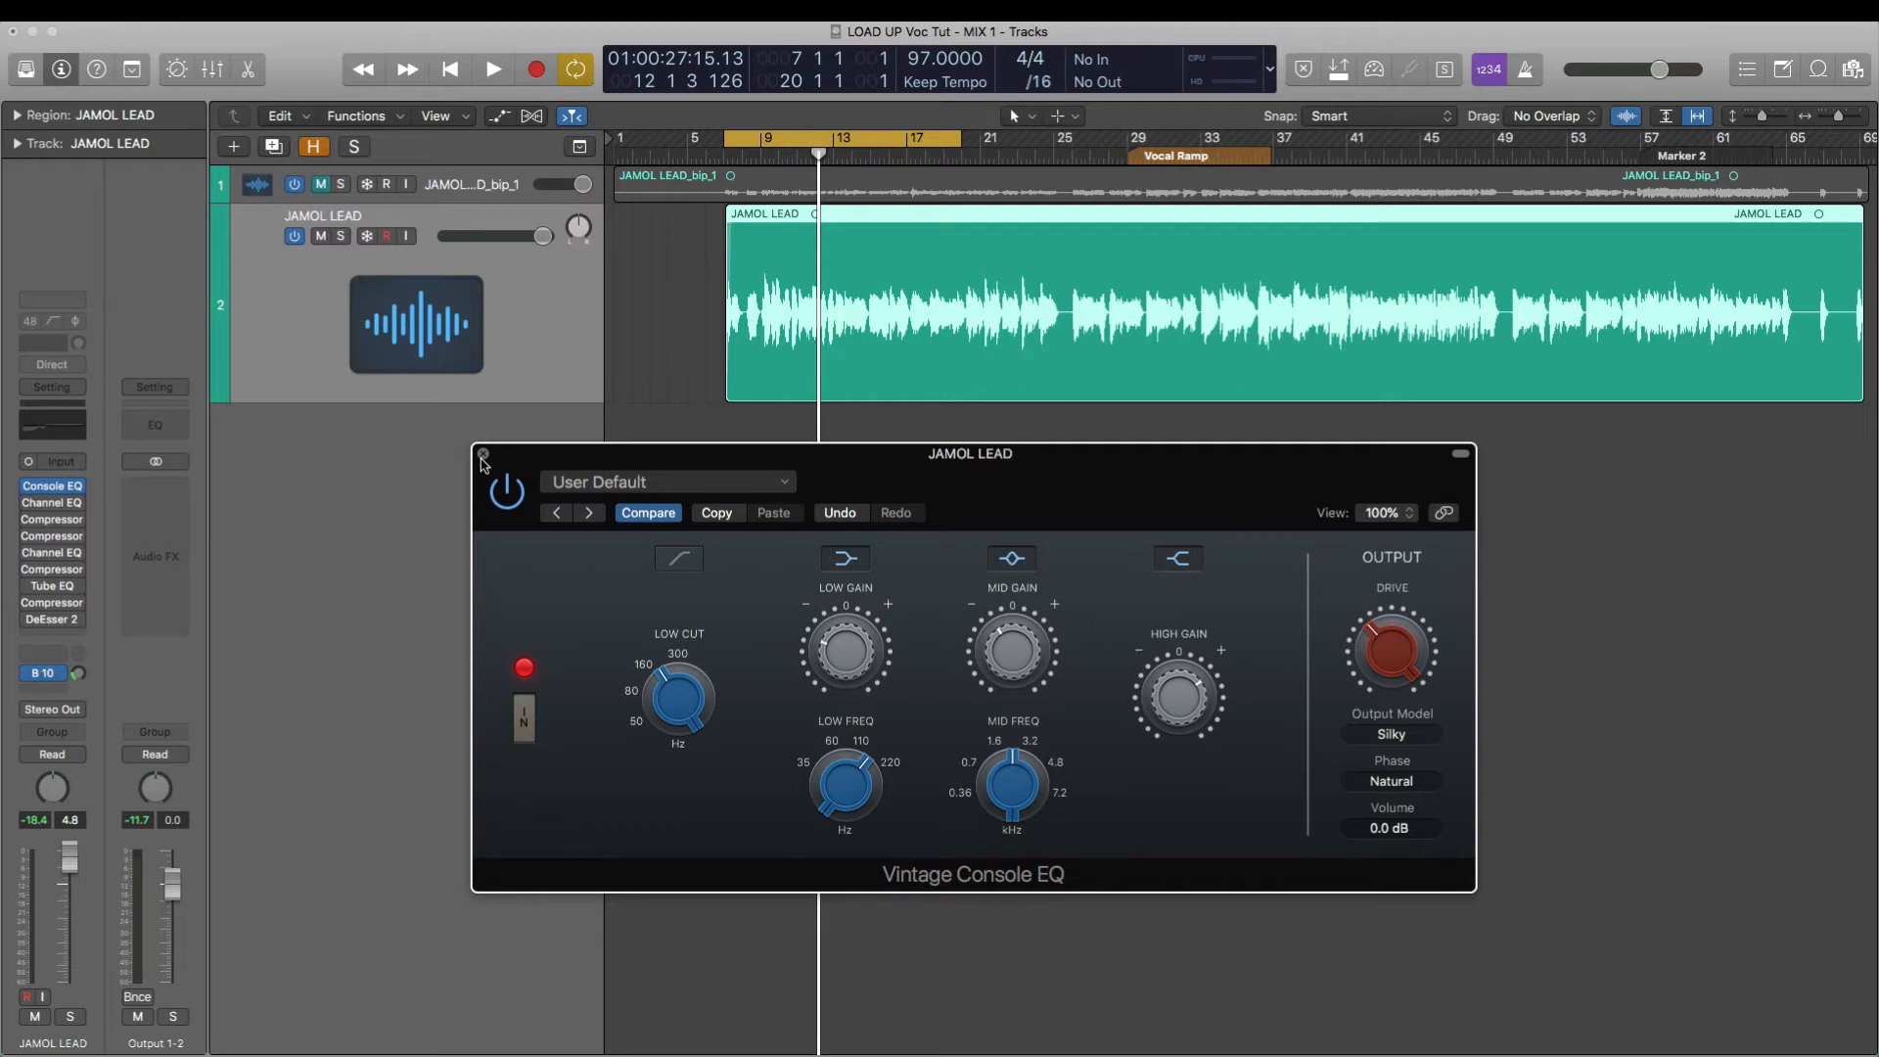
left_click(1395, 732)
left_click(1398, 735)
mouse_move(1388, 685)
left_click(484, 455)
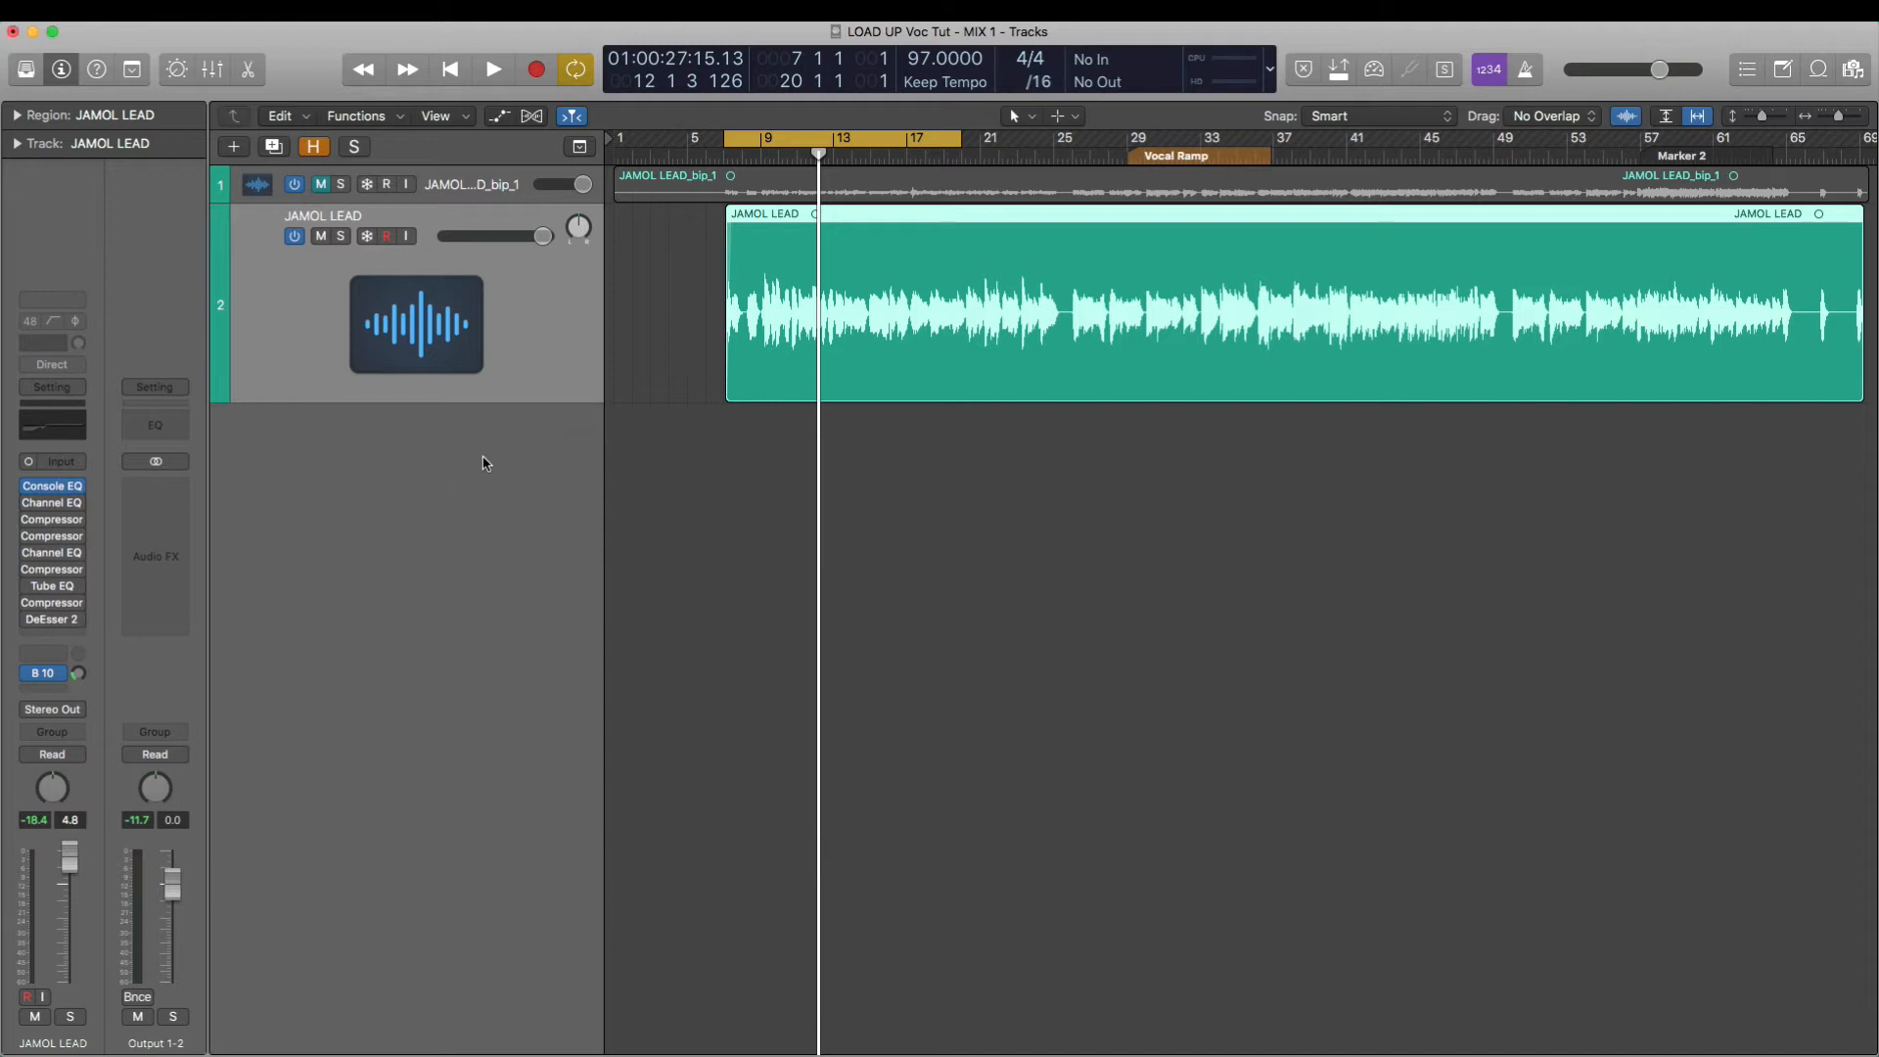
- Enable the first Channel EQ on the track 2 lead vocal, checking its curve, and audition the loop through it
left_click(30, 504)
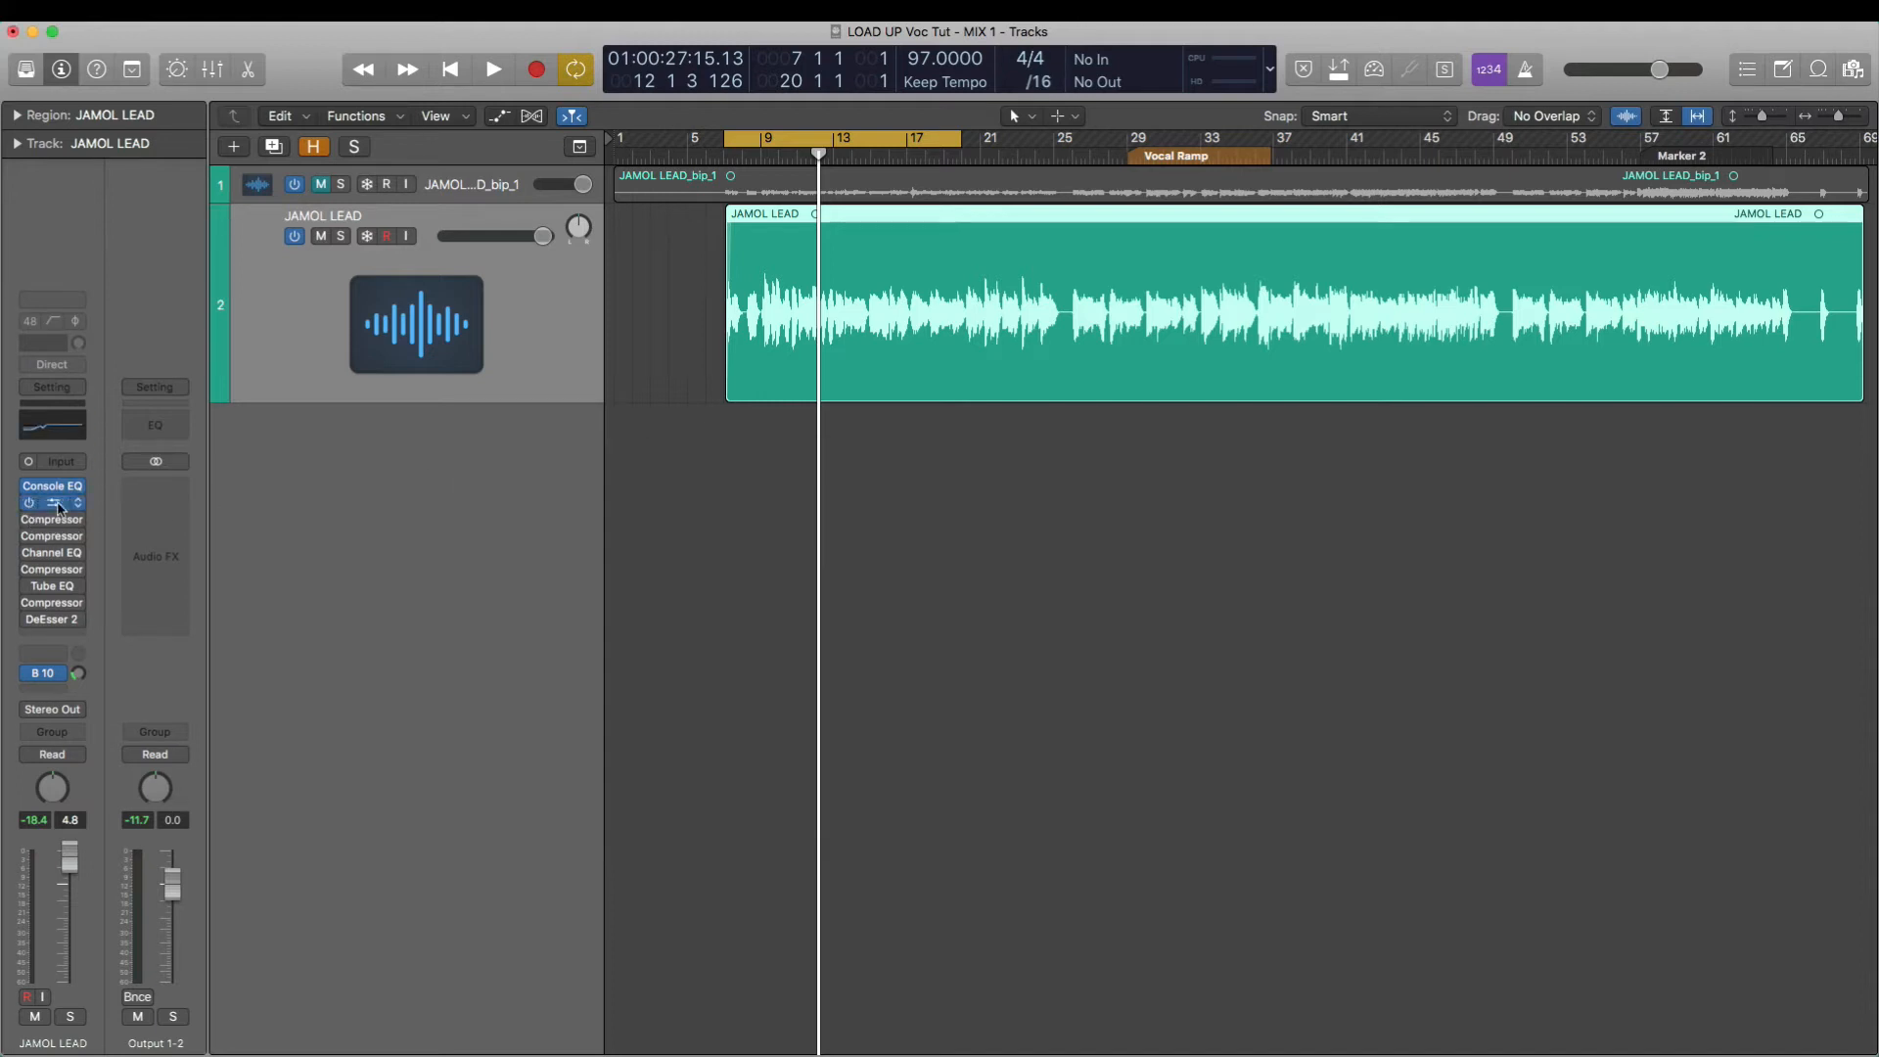
left_click(58, 505)
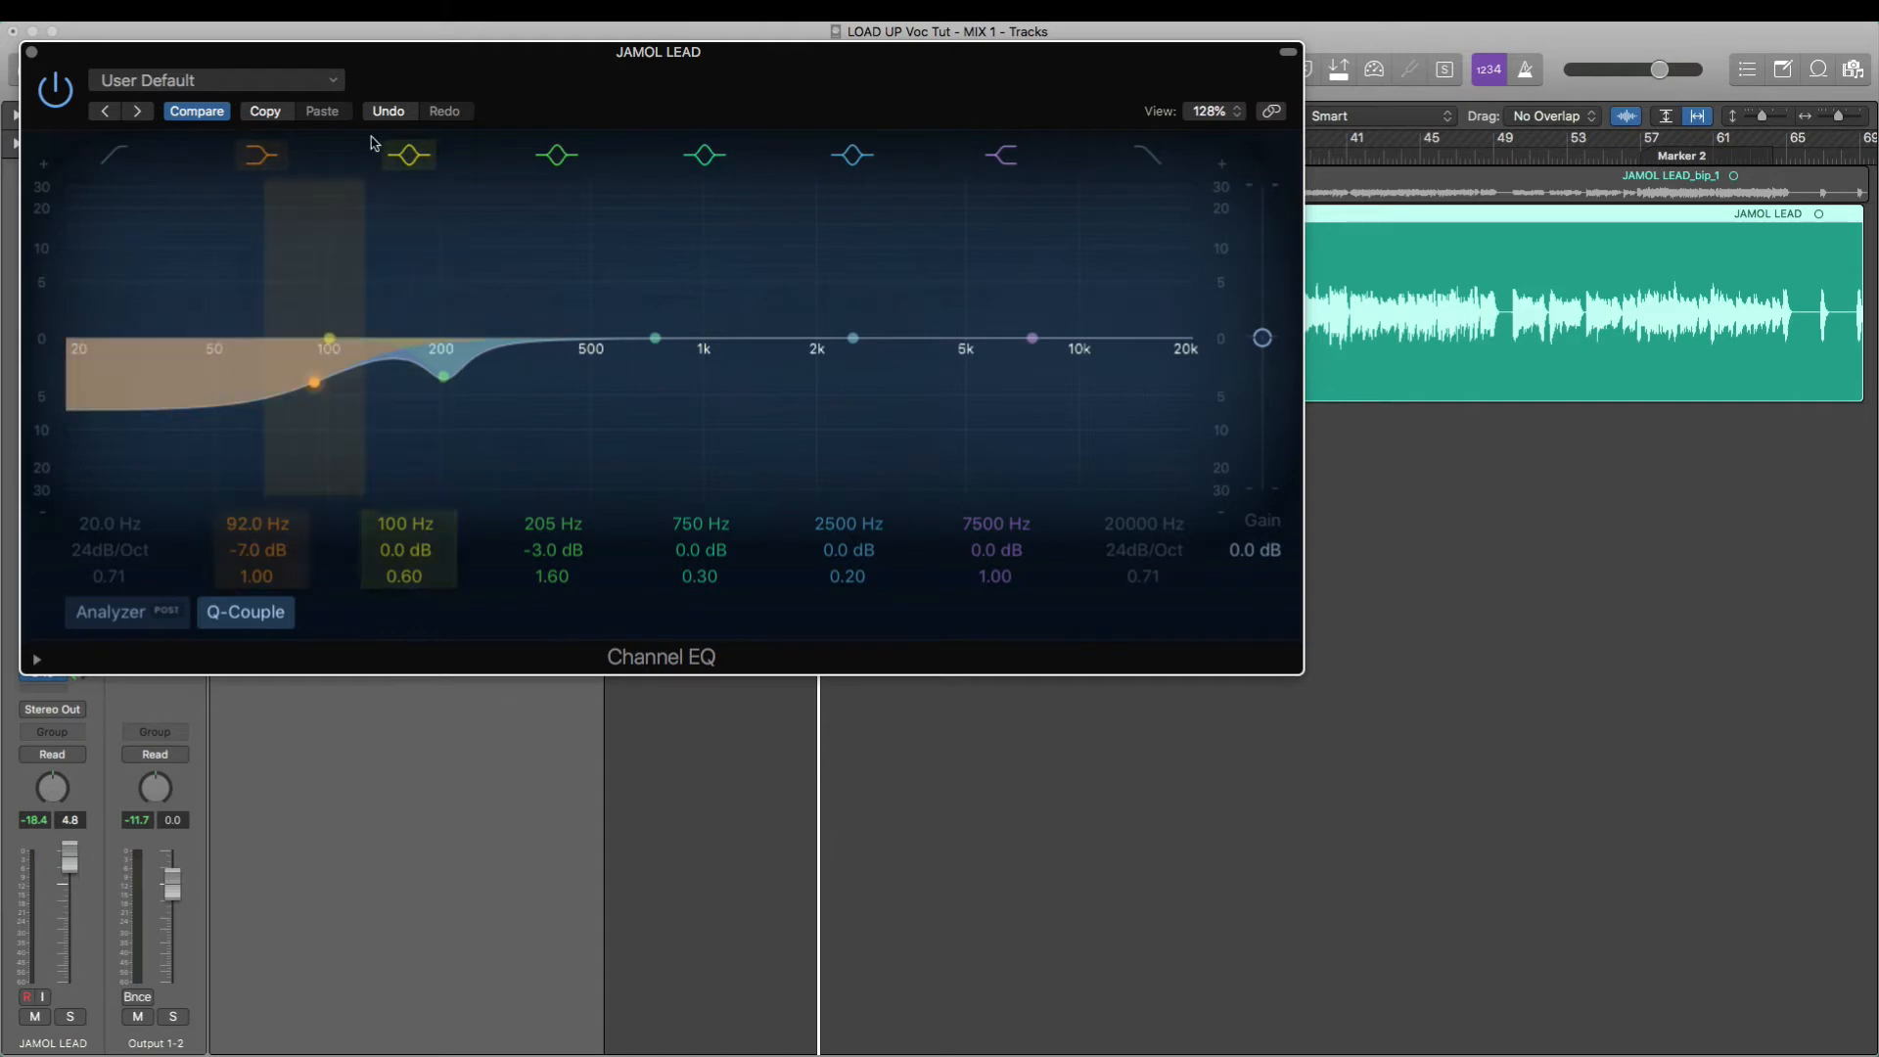
left_click_drag(440, 73, 637, 188)
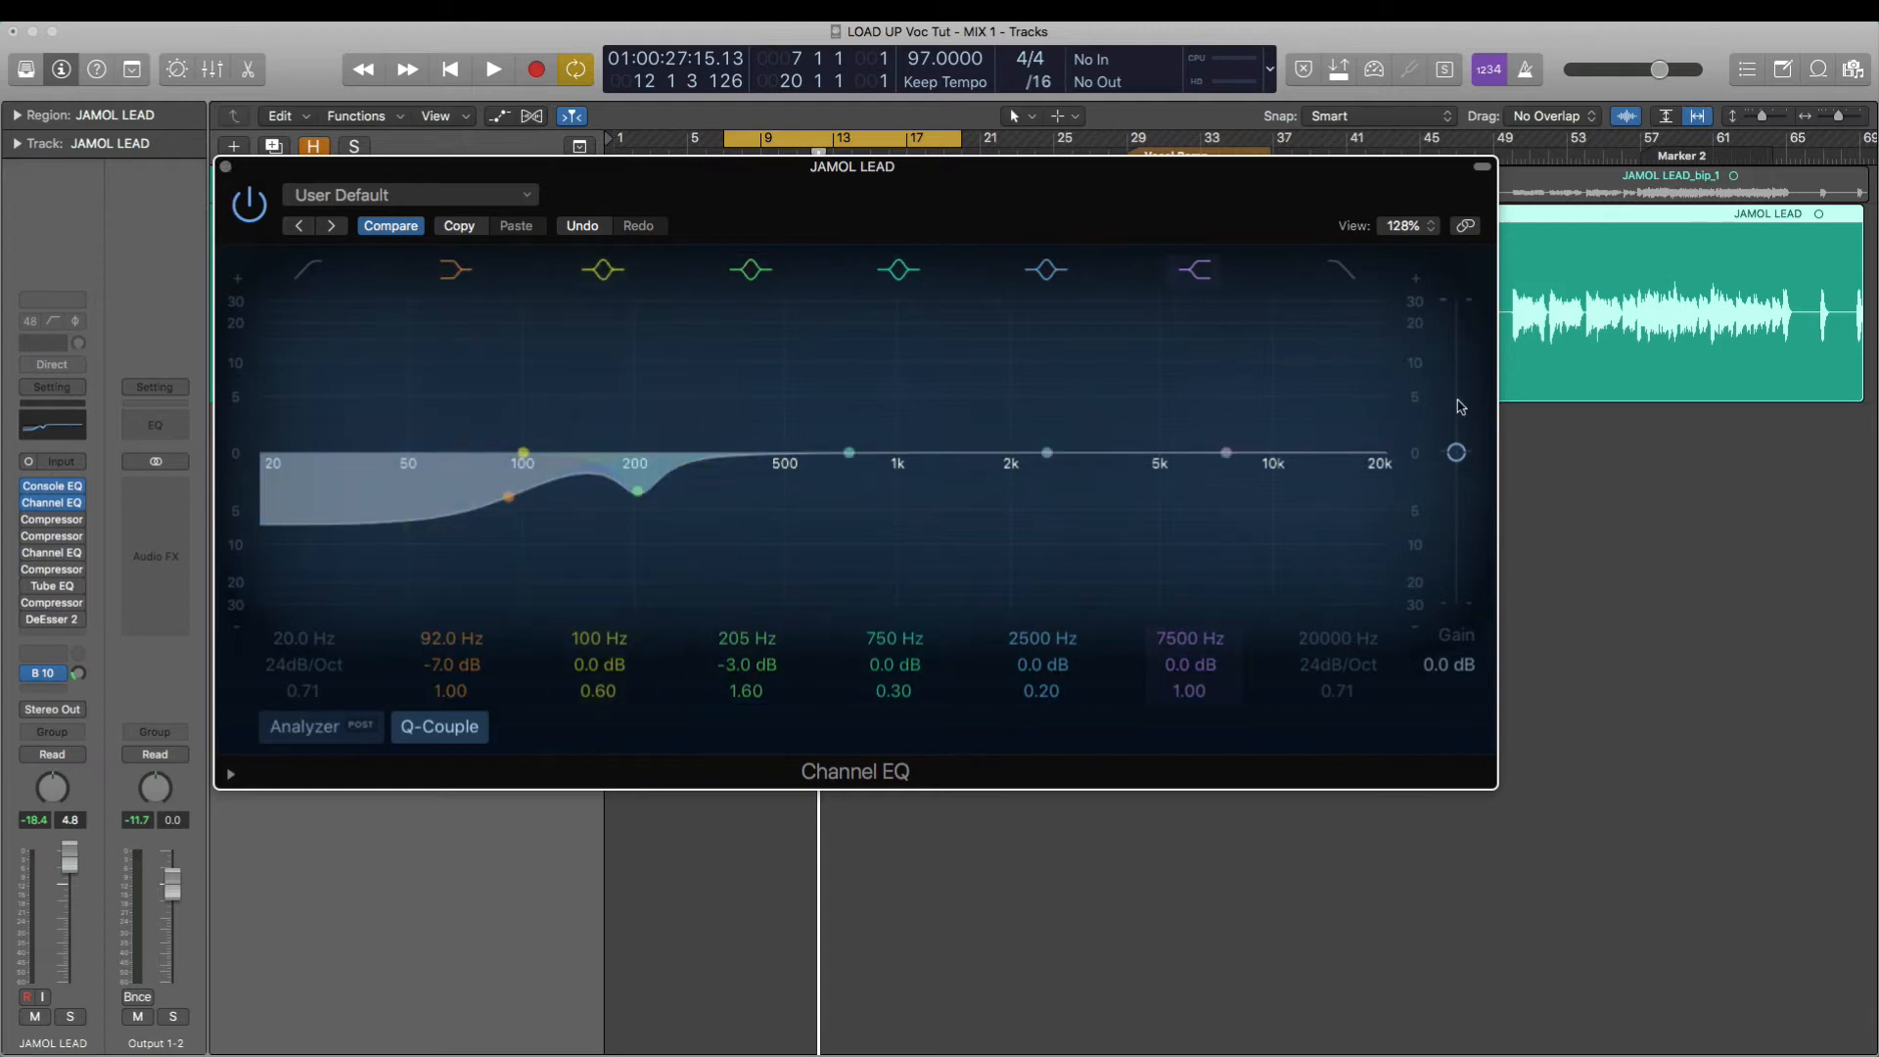
left_click(225, 167)
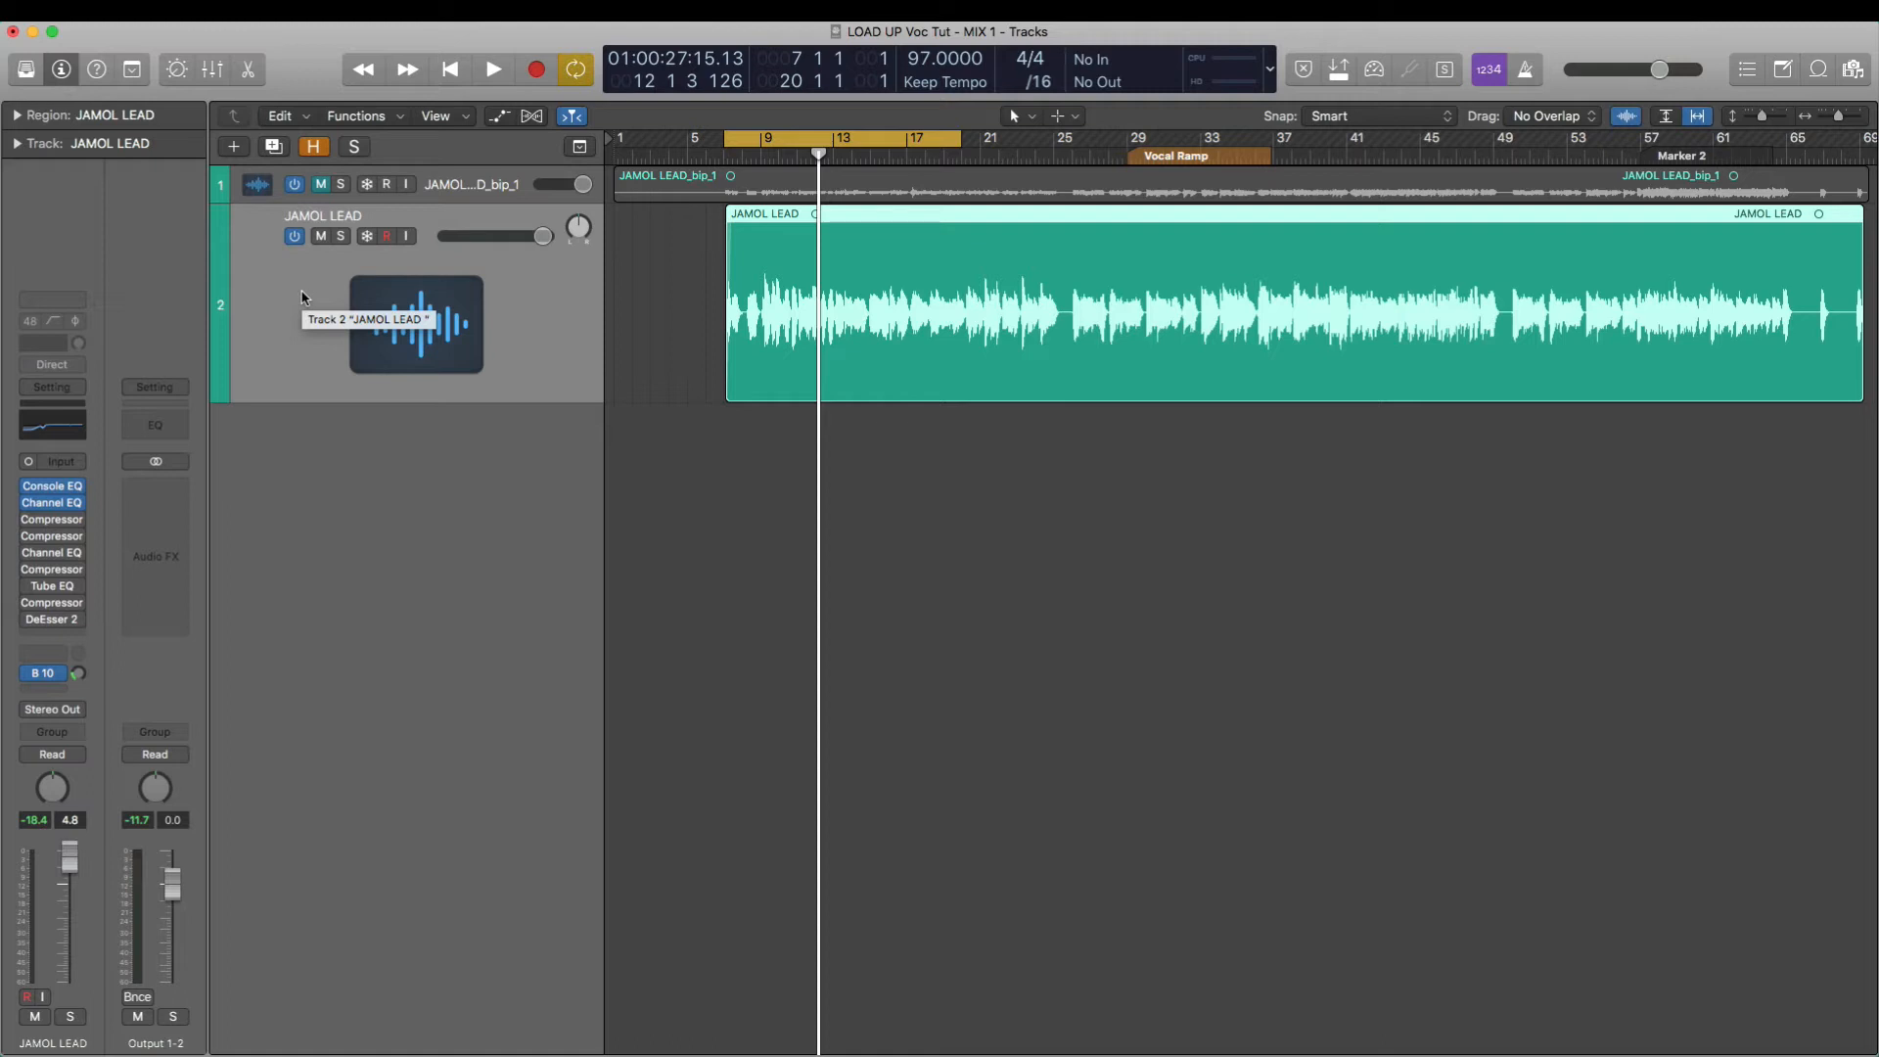
key("space")
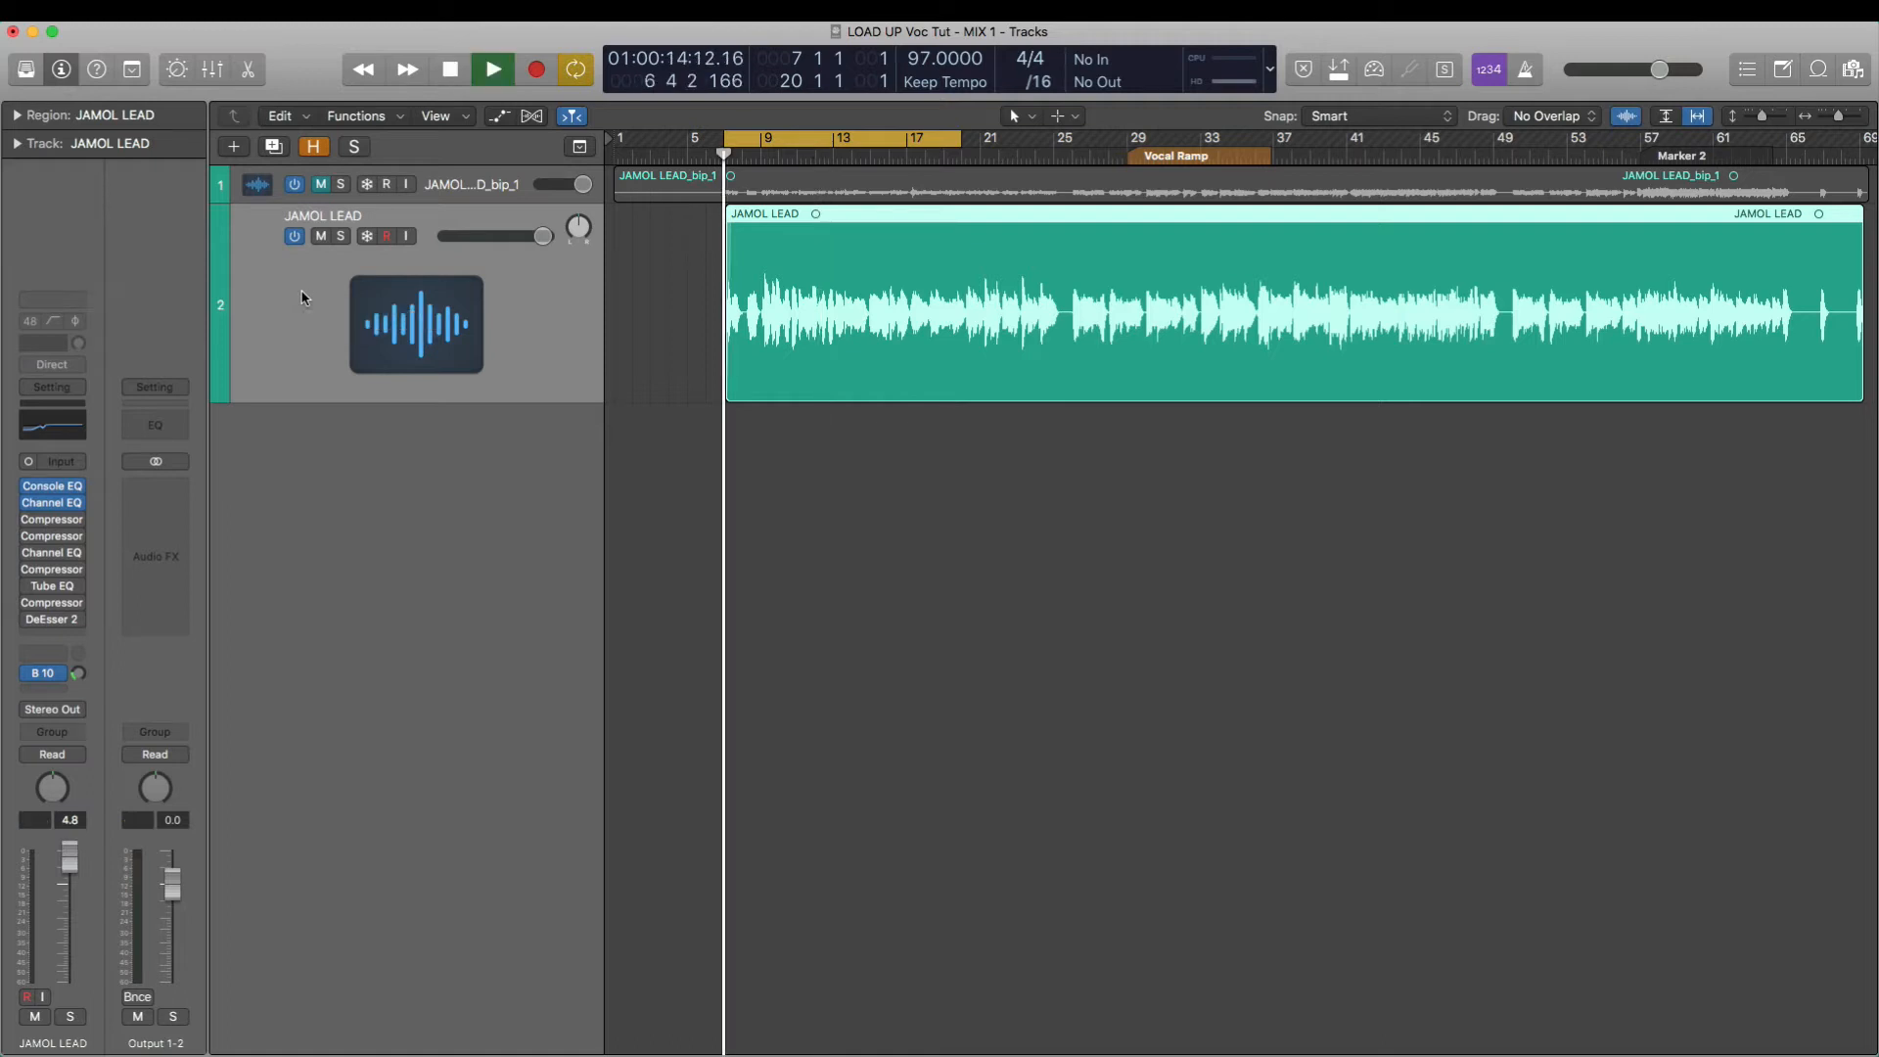
mouse_move(28, 506)
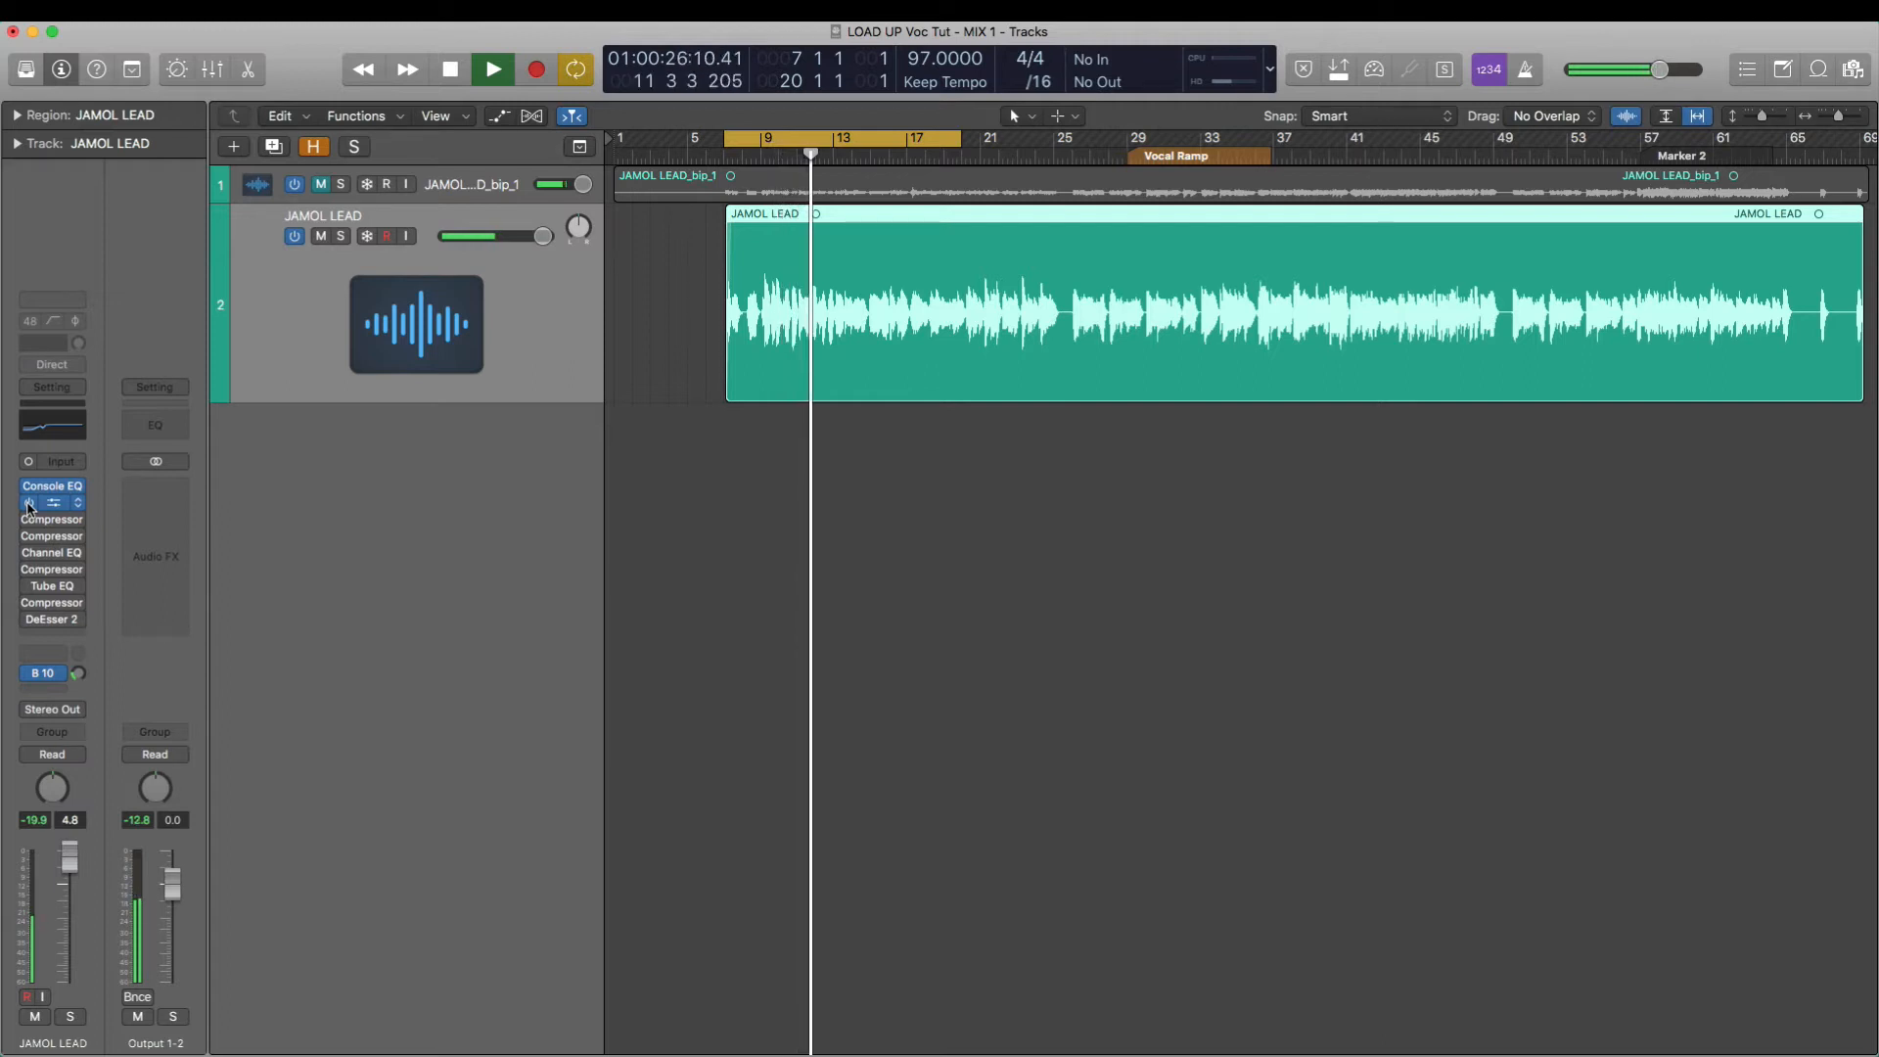
key("space")
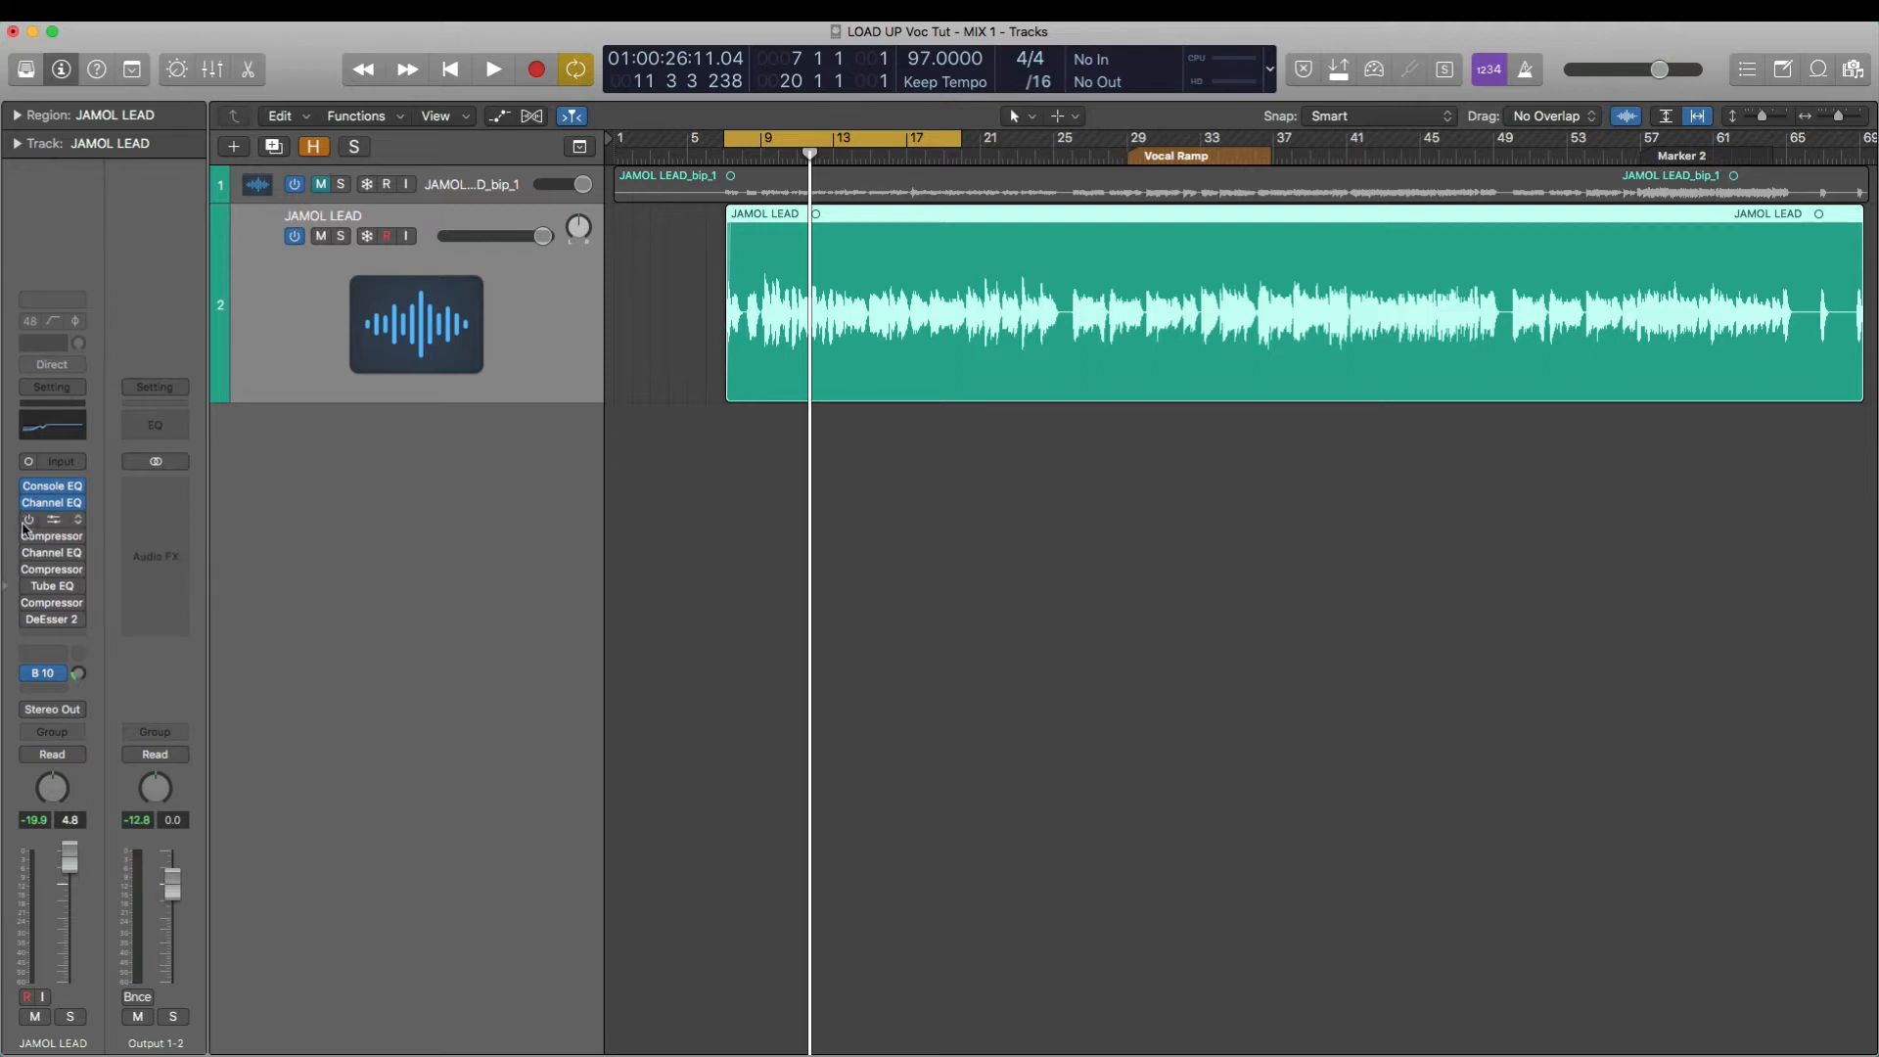
- Enable the first Compressor, the Studio VCA, on the track 2 lead vocal and audition the loop through it
left_click(68, 523)
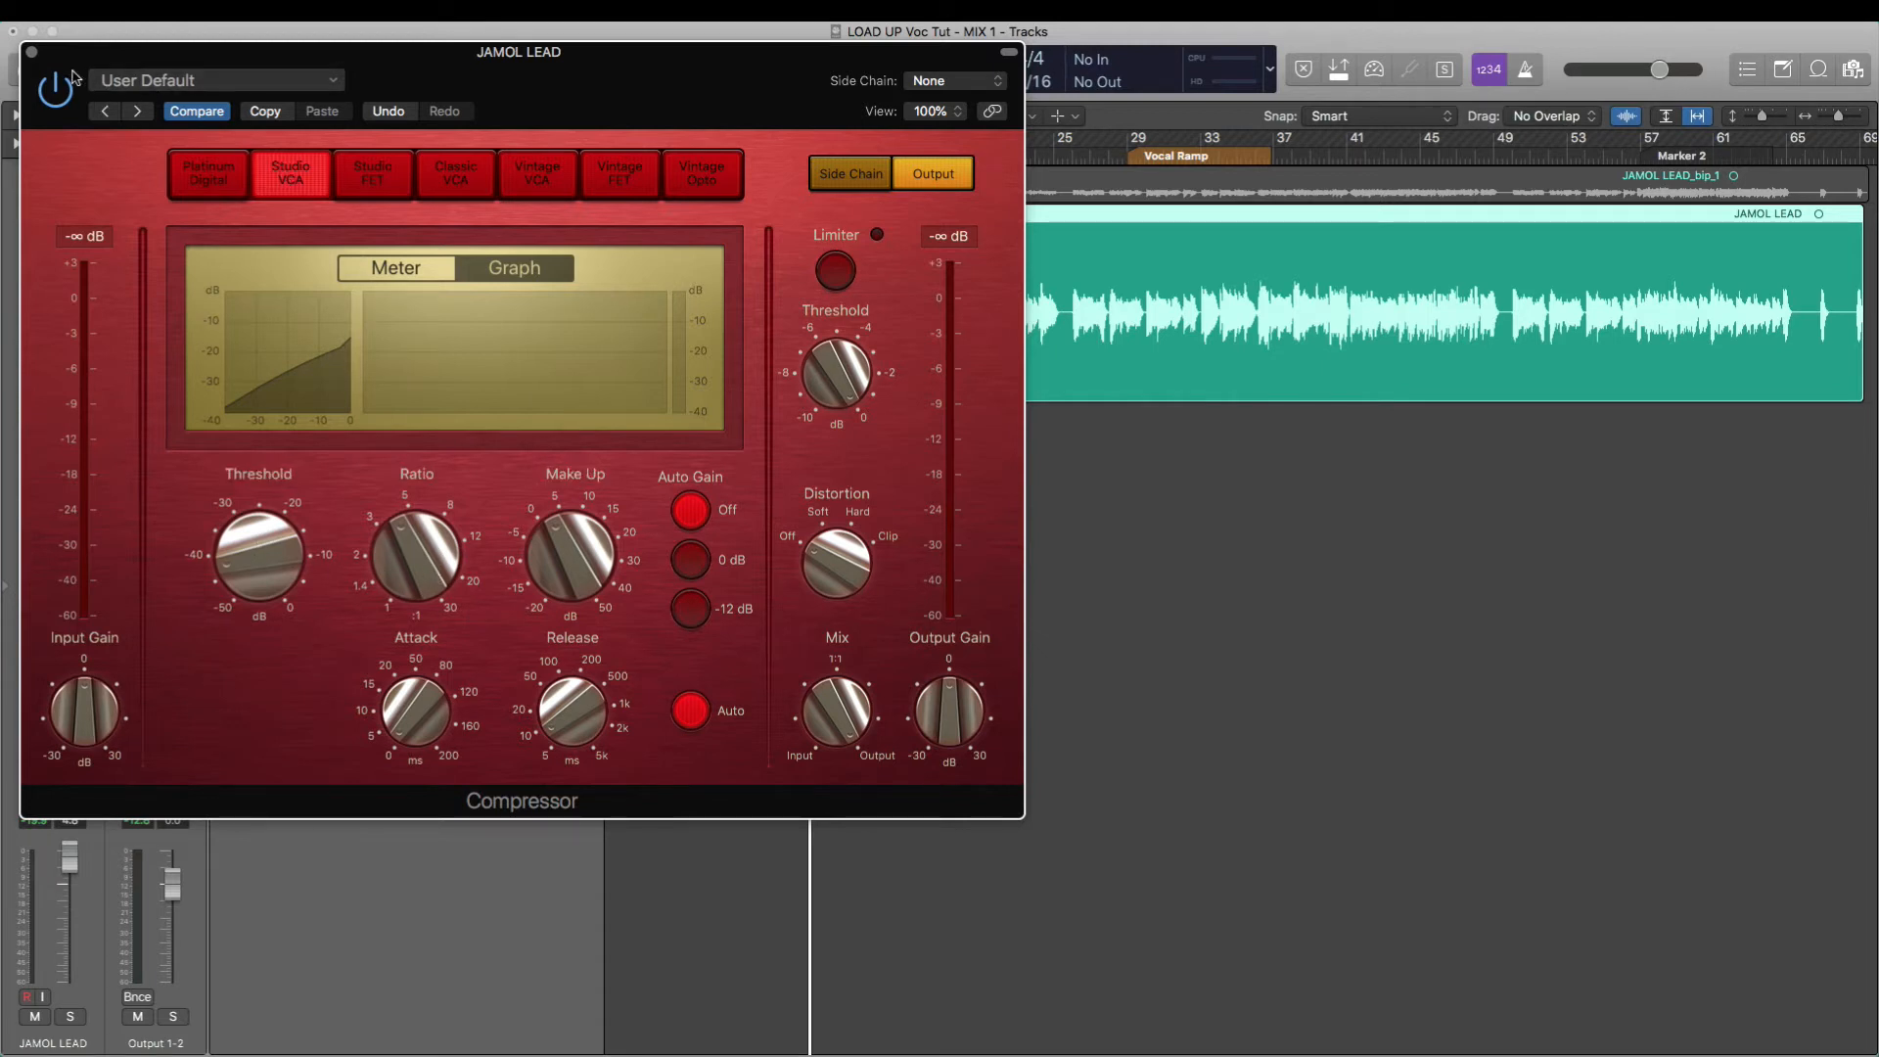
left_click(31, 51)
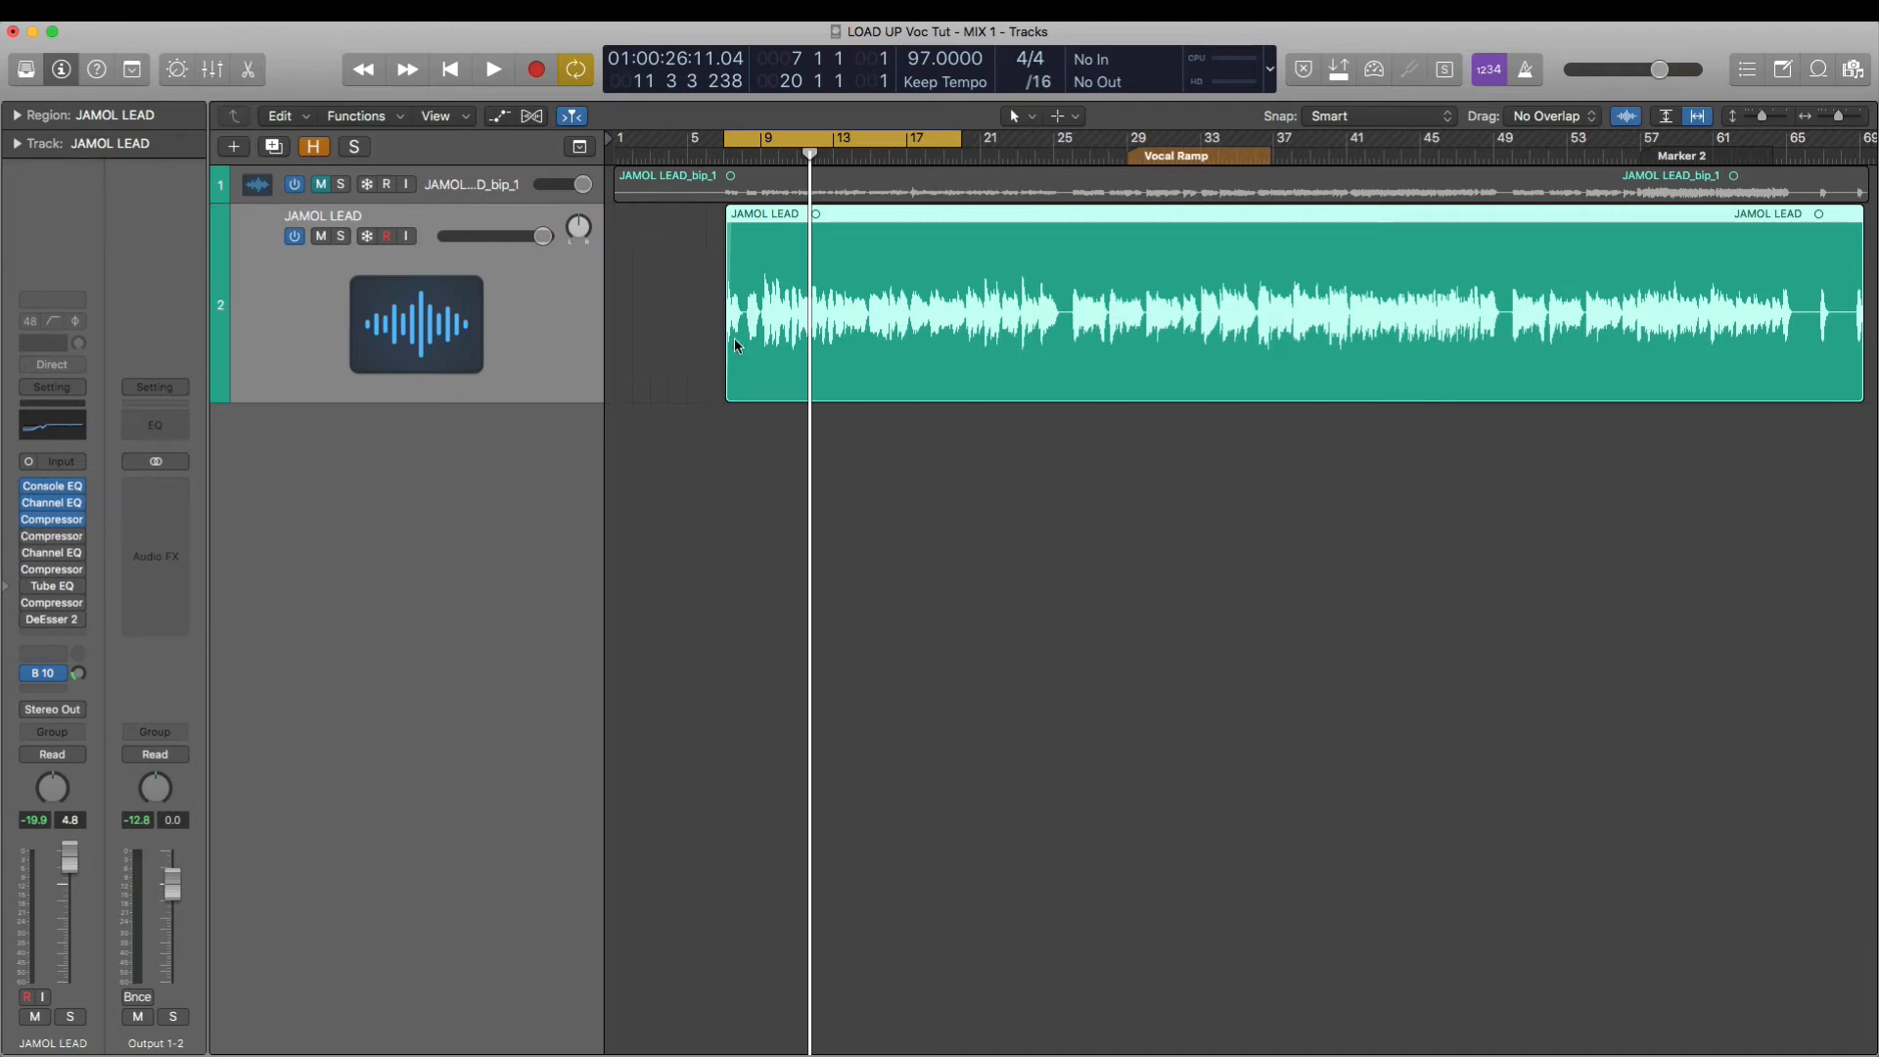
key("space")
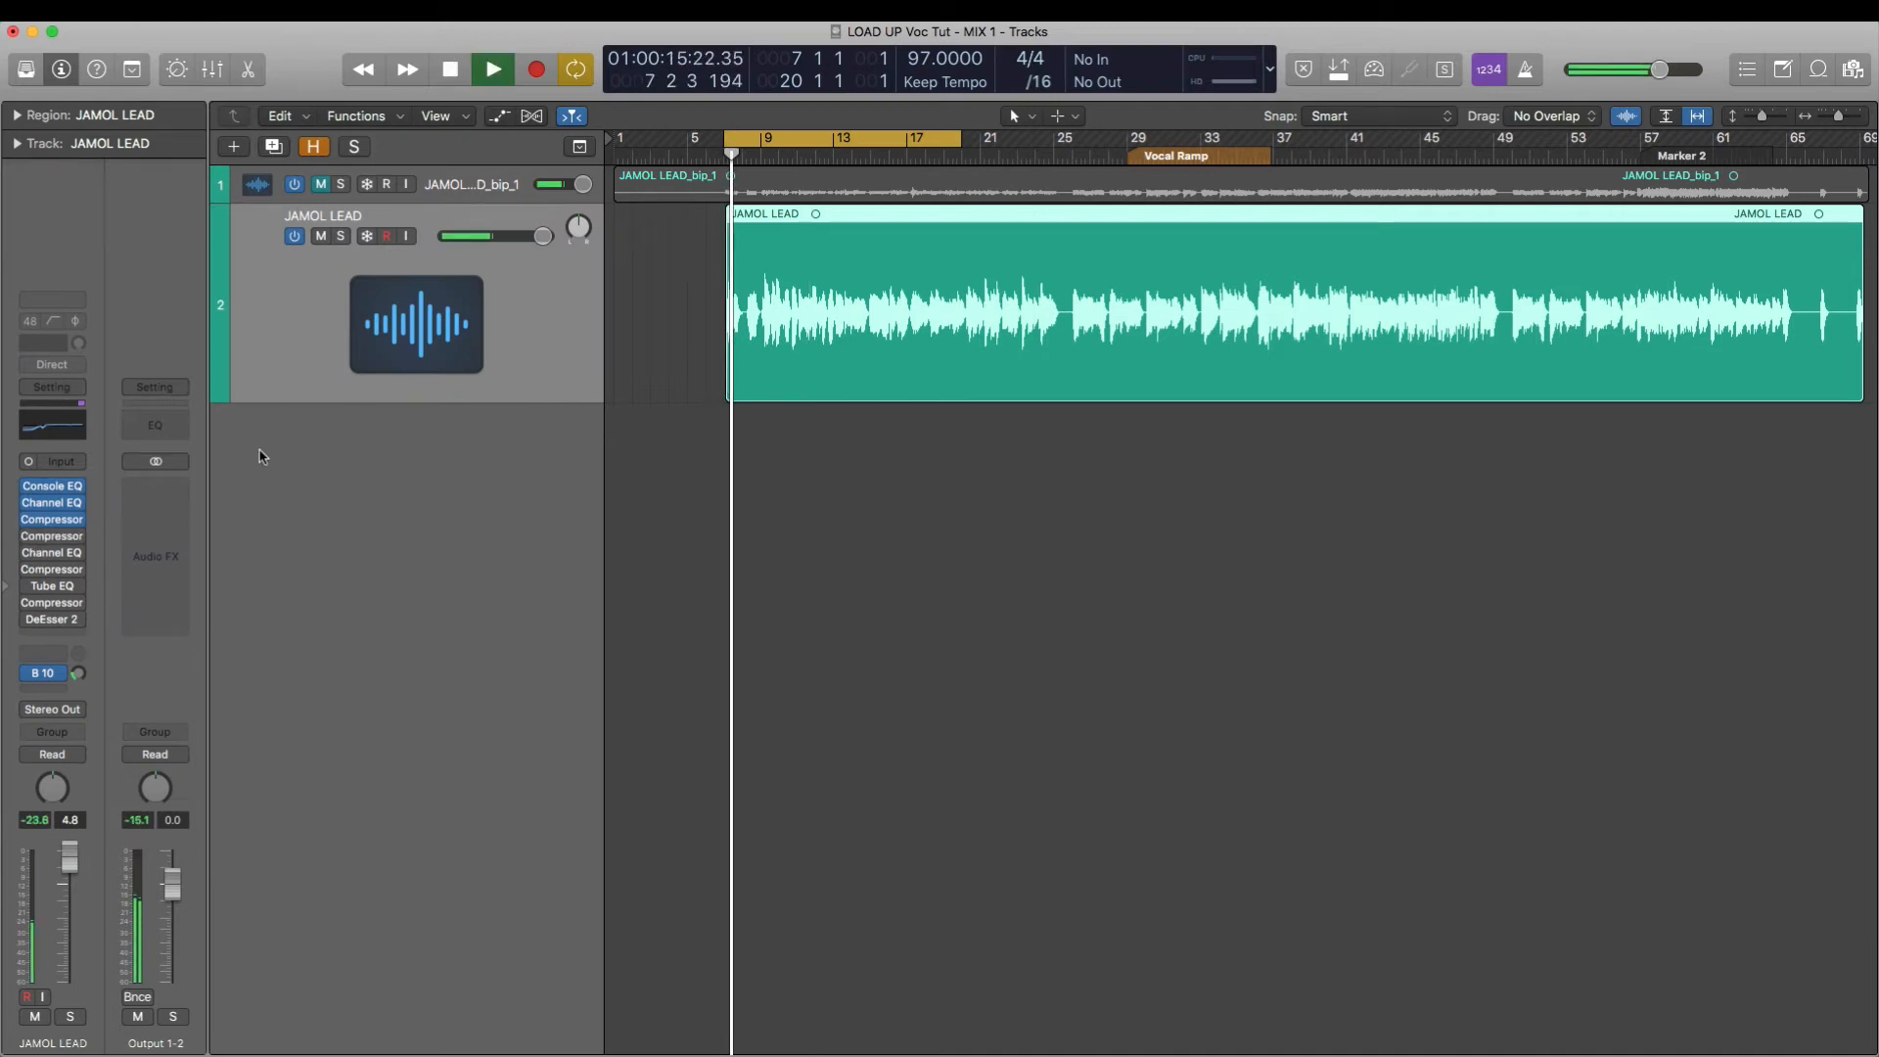
mouse_move(27, 522)
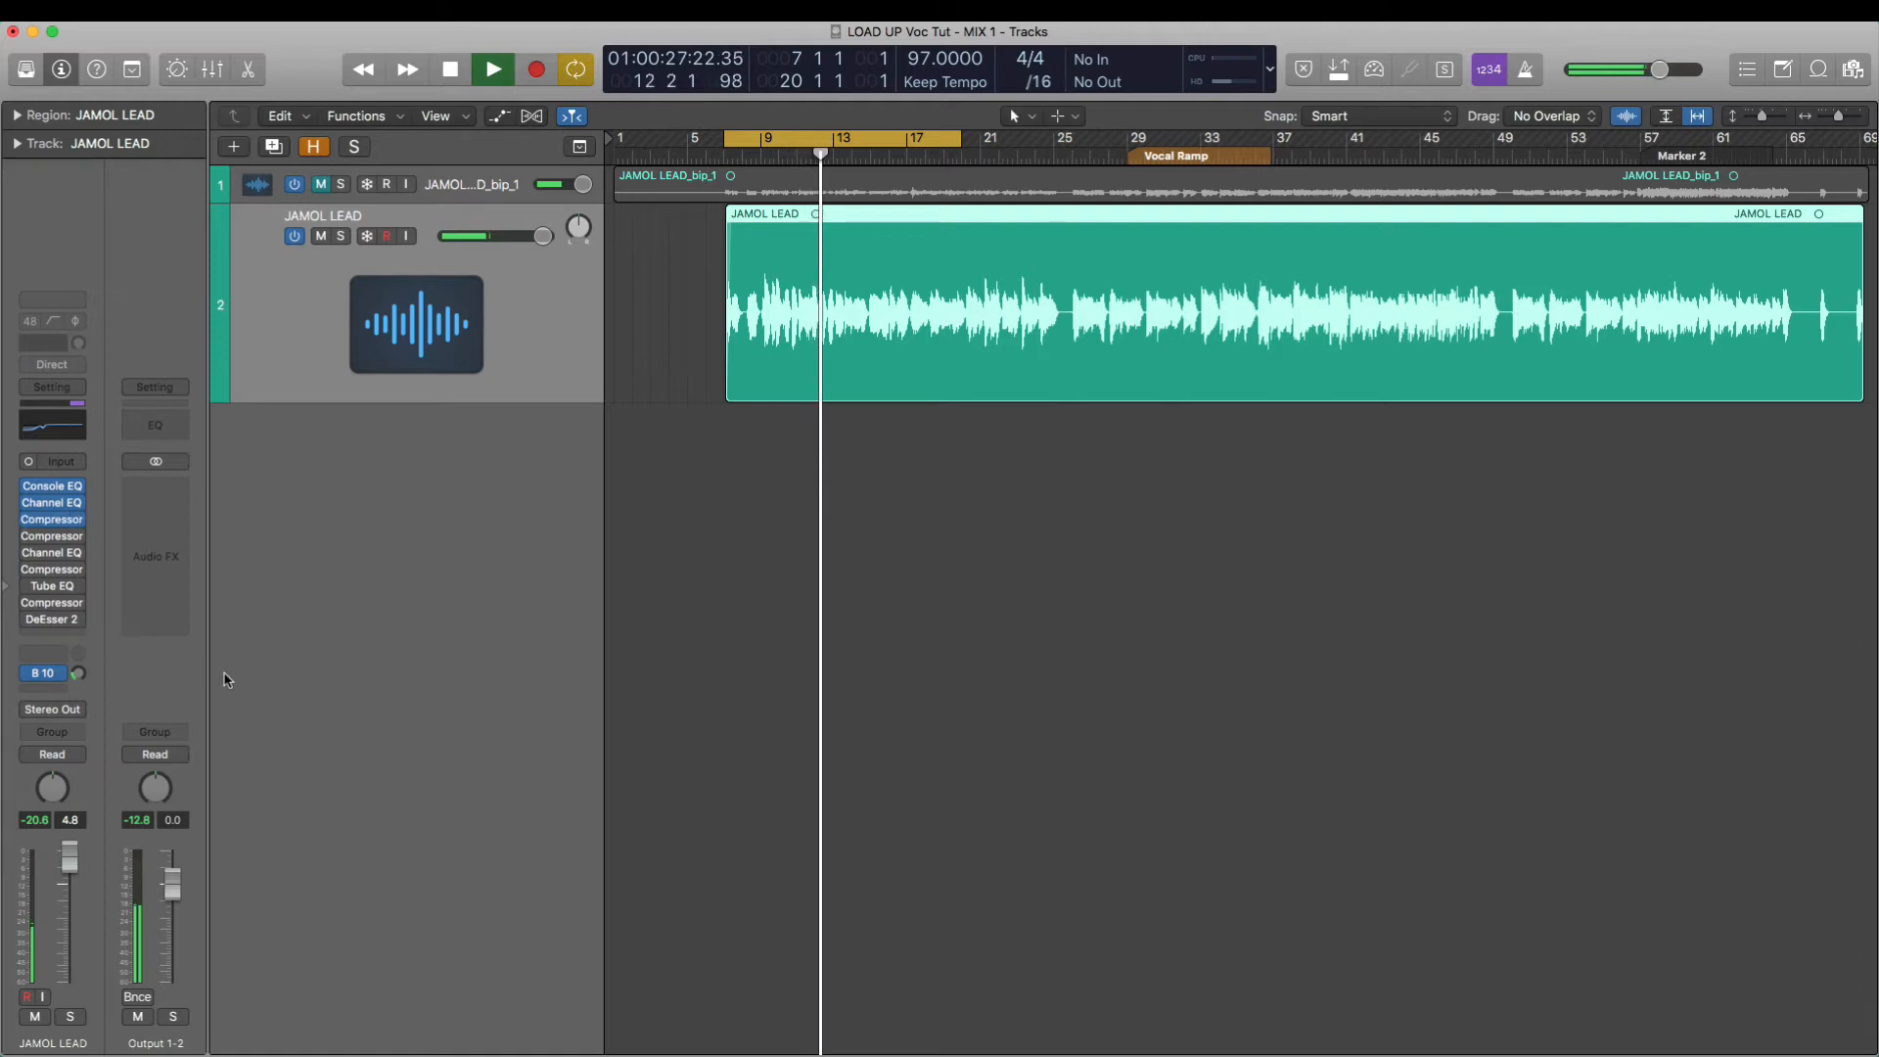
key("space")
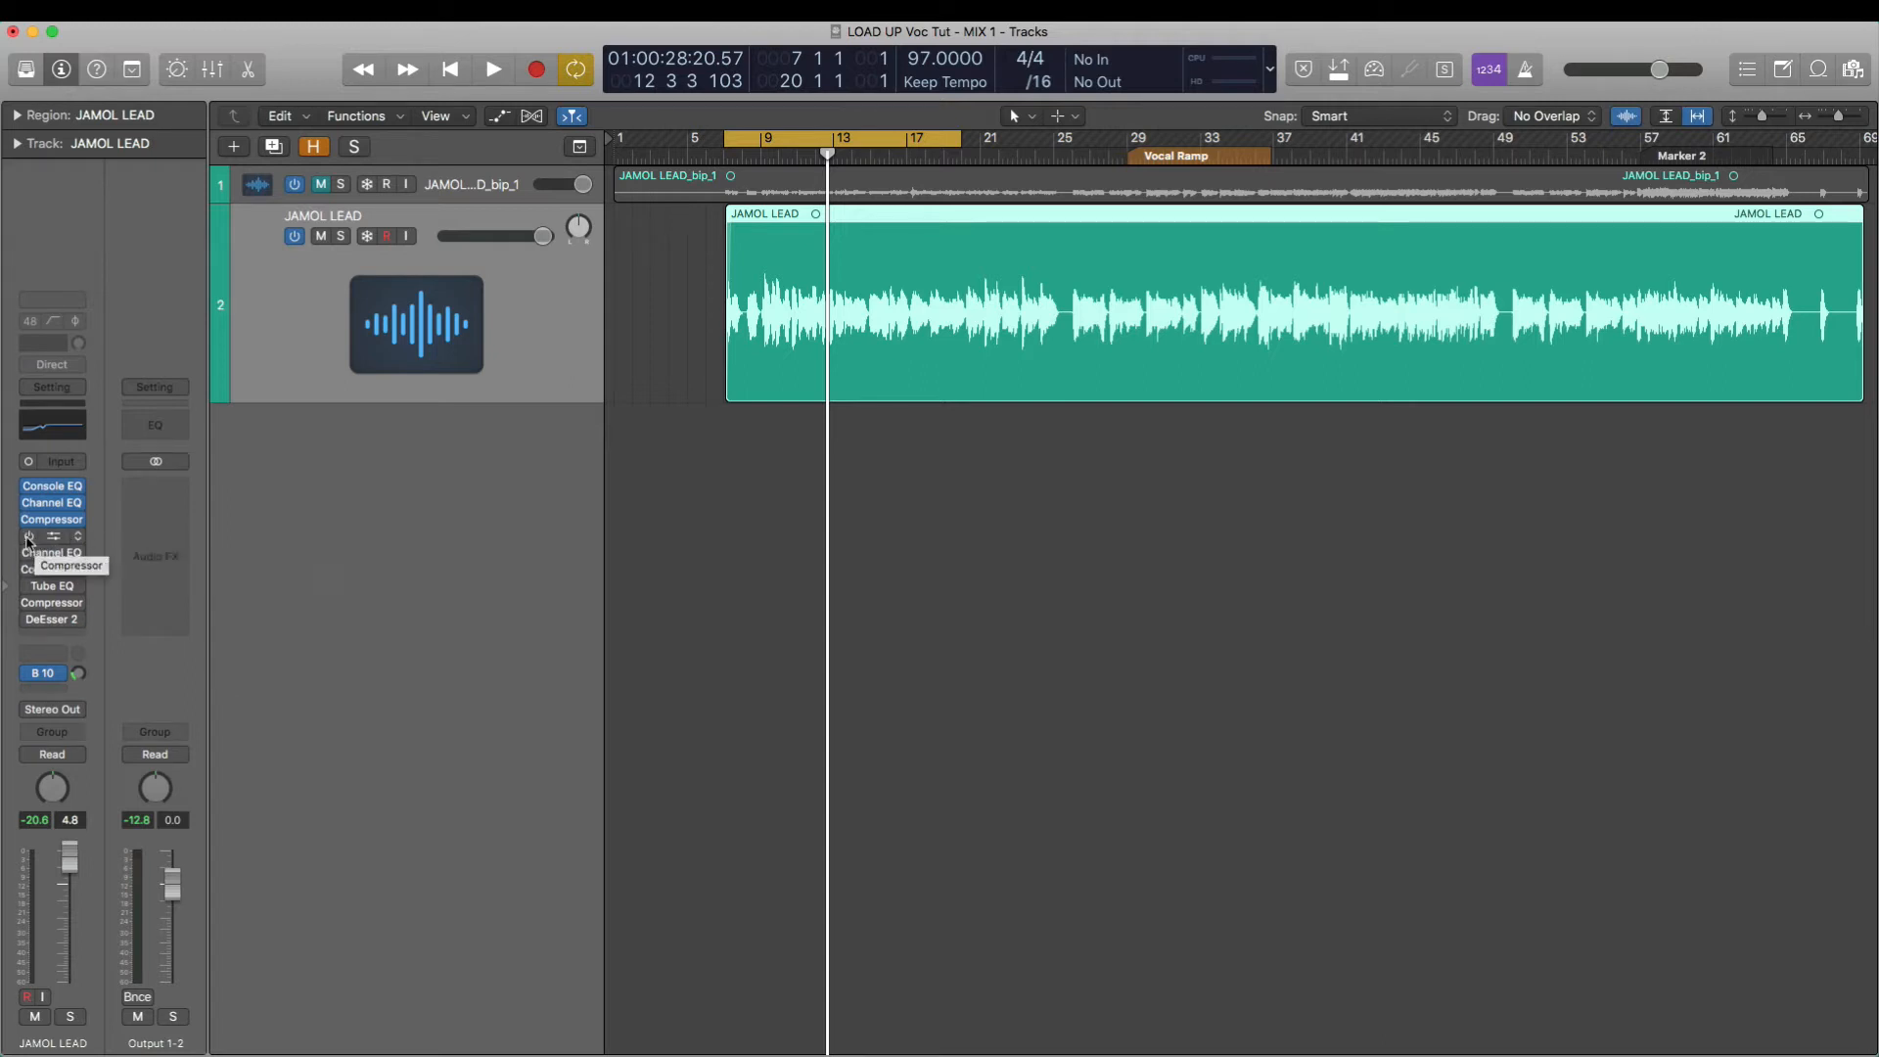
- Enable the second Compressor, the Vintage Opto, on the track 2 lead vocal and audition its gain reduction over the loop
left_click(55, 539)
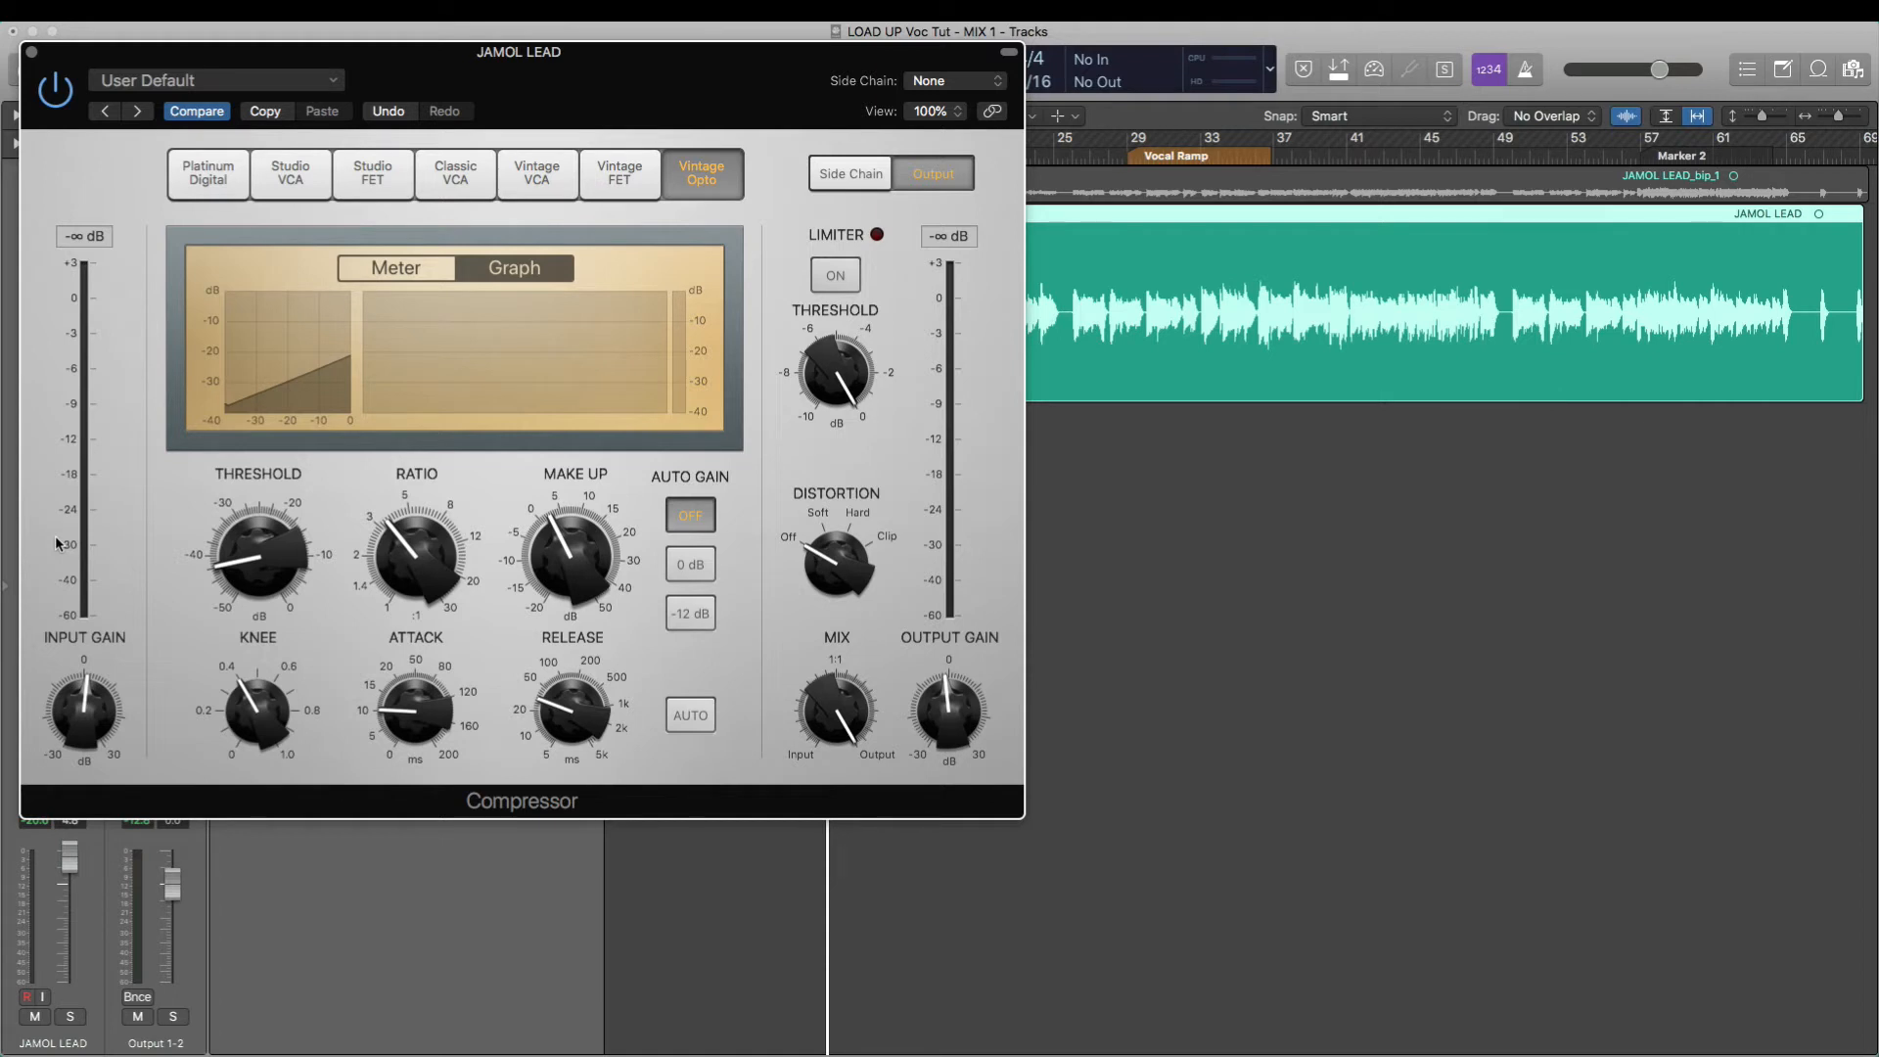
left_click_drag(364, 62, 628, 70)
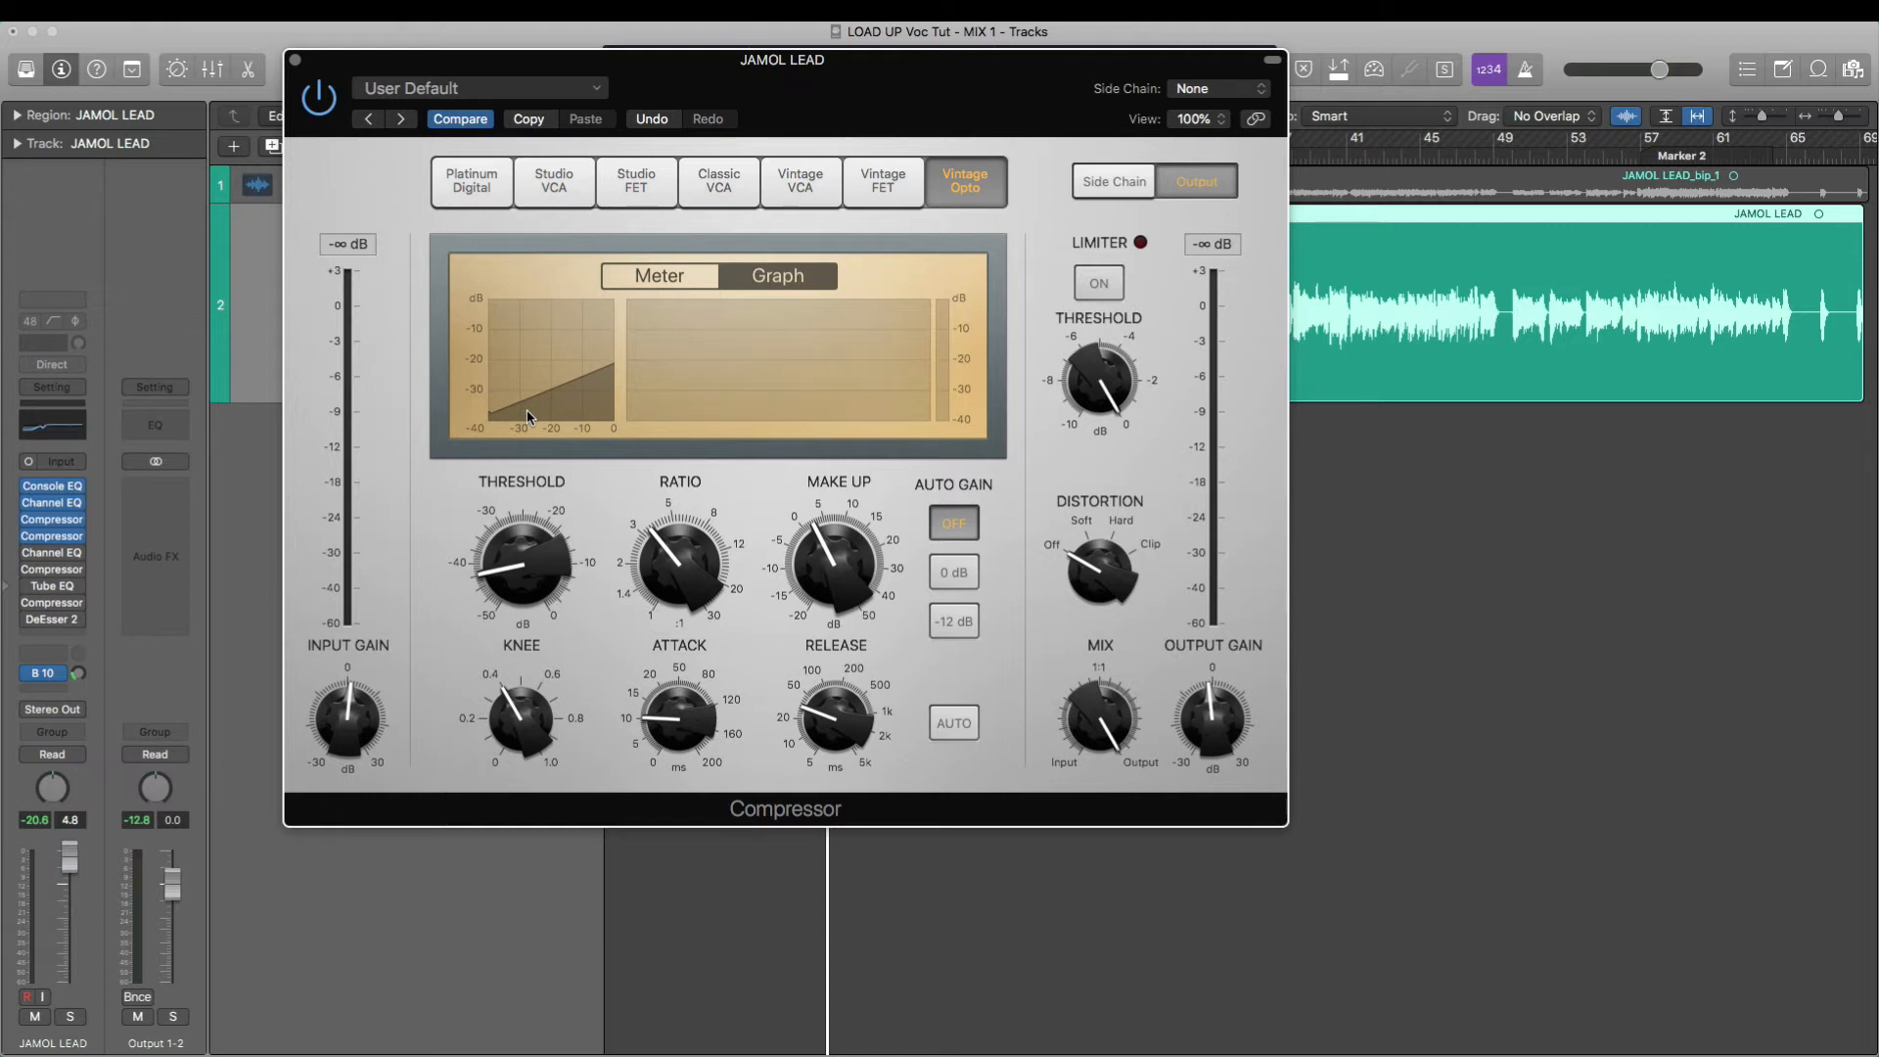
key("space")
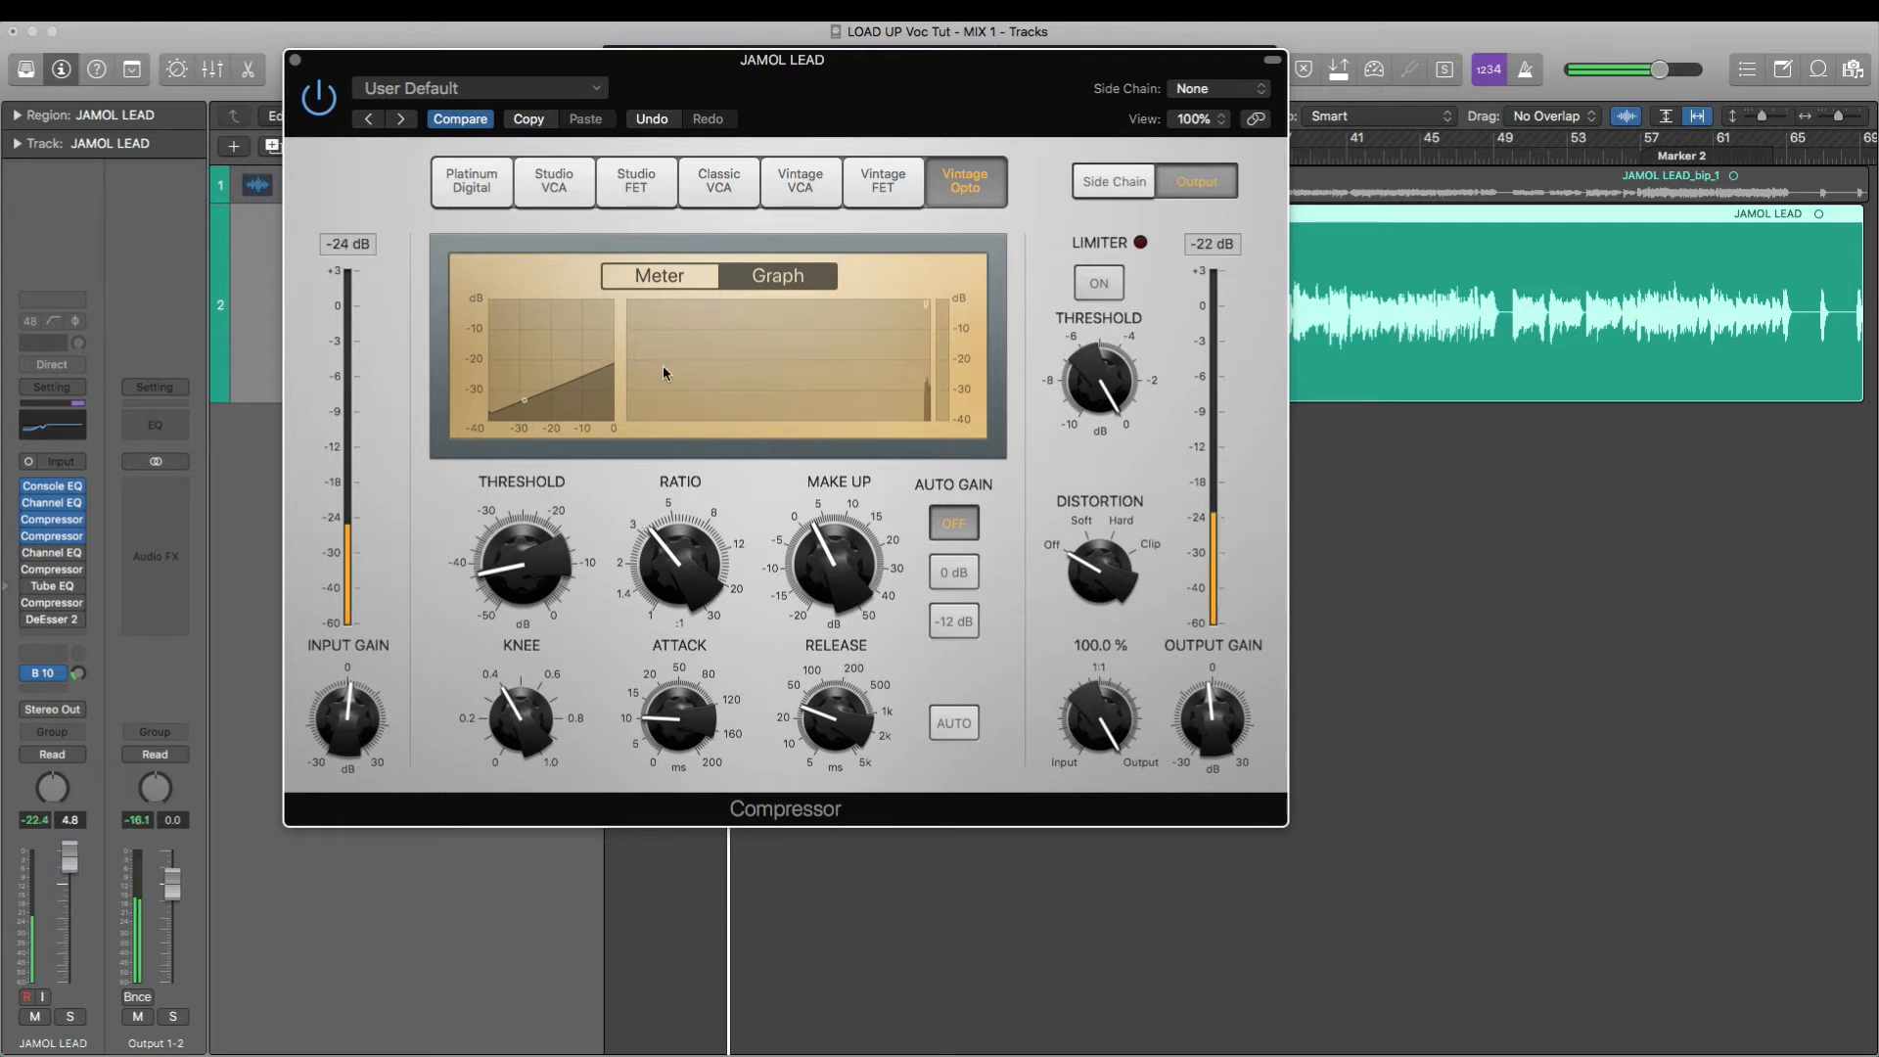
left_click(318, 100)
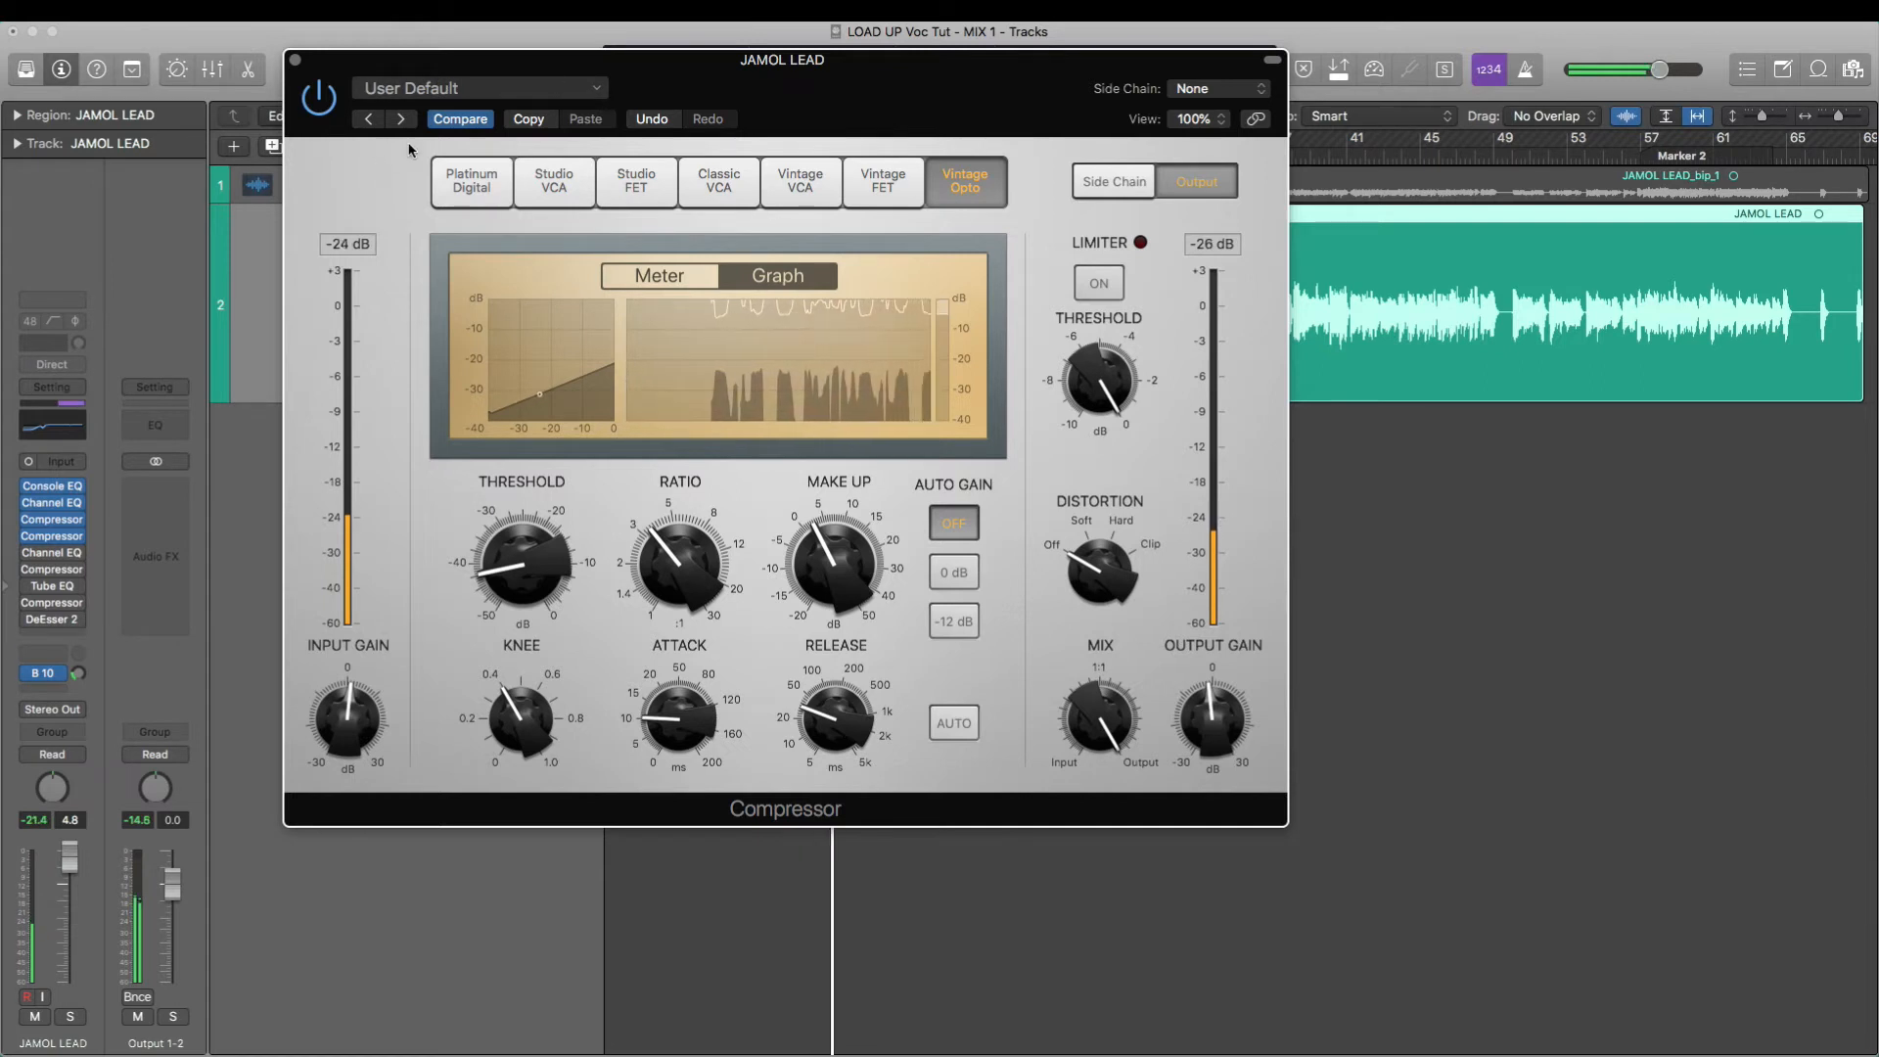
left_click(295, 60)
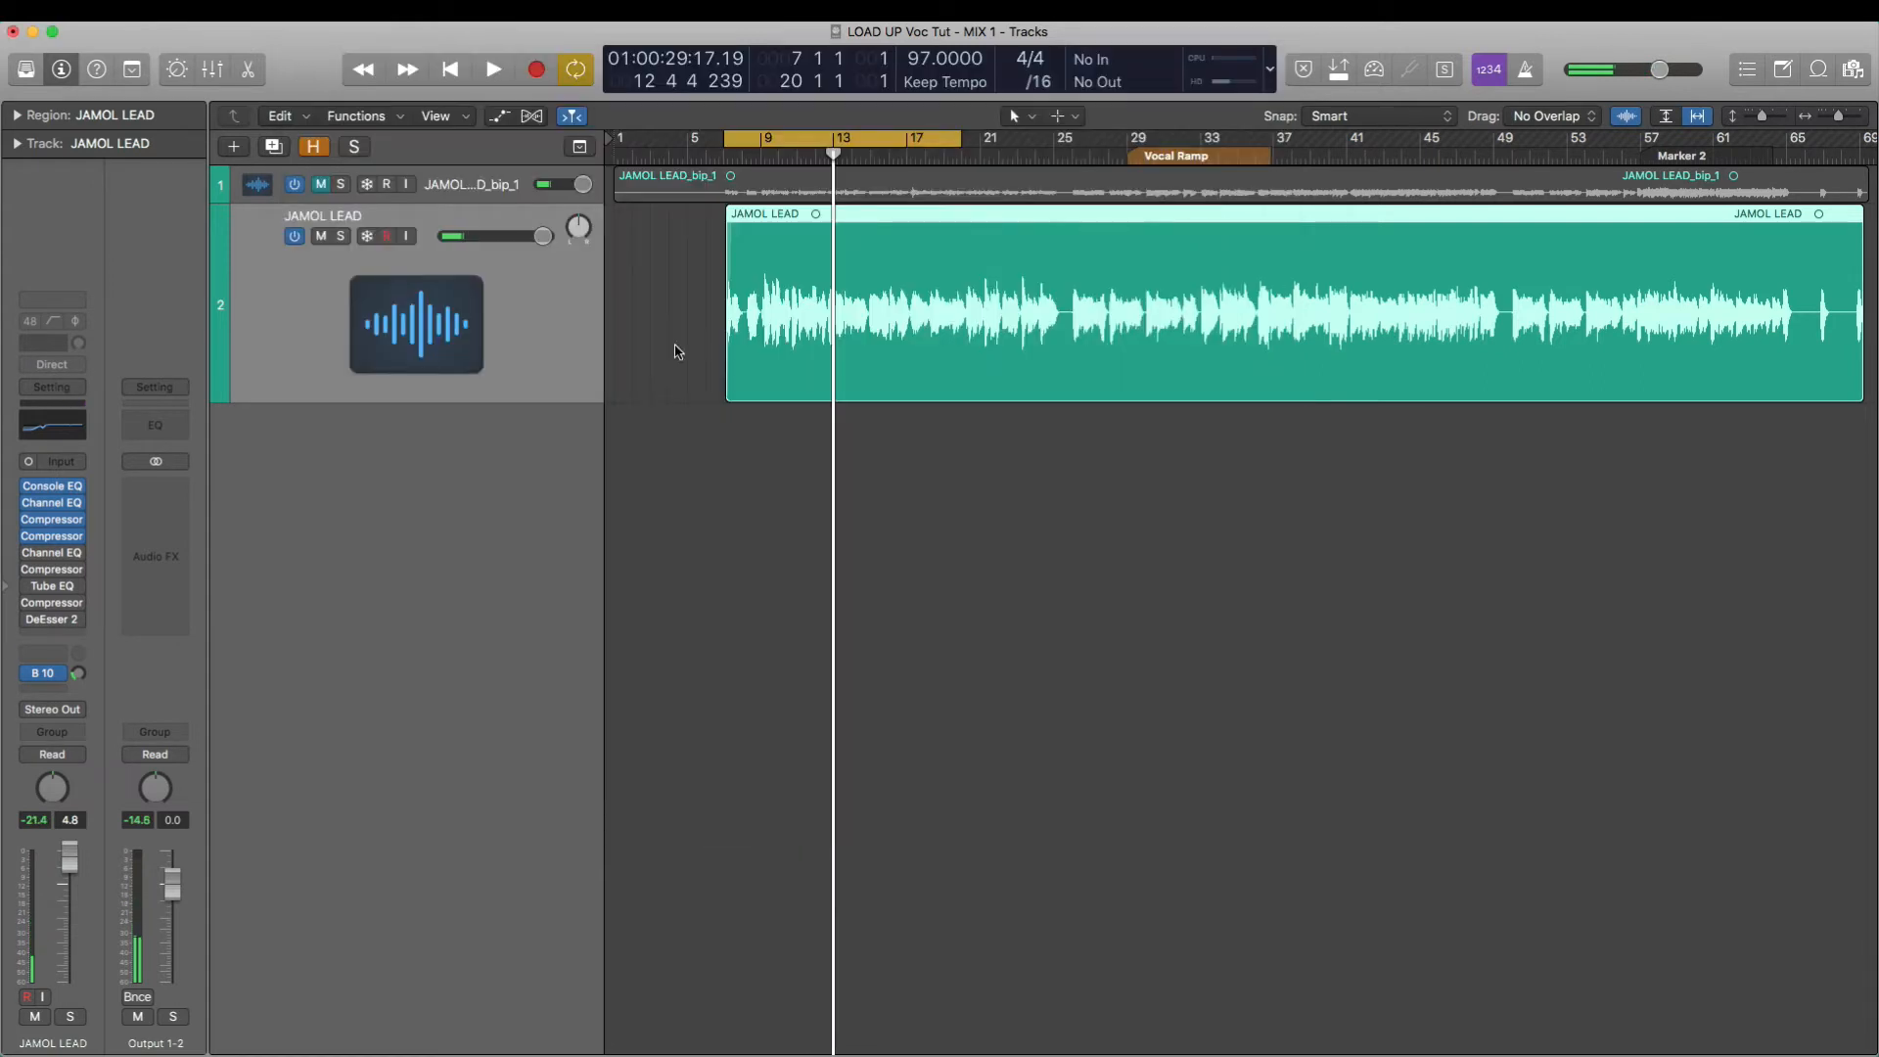
- Compare the bounced vocal on track 1 with the processed lead on track 2 over the loop, ending with only track 2 unmuted
left_click(320, 235)
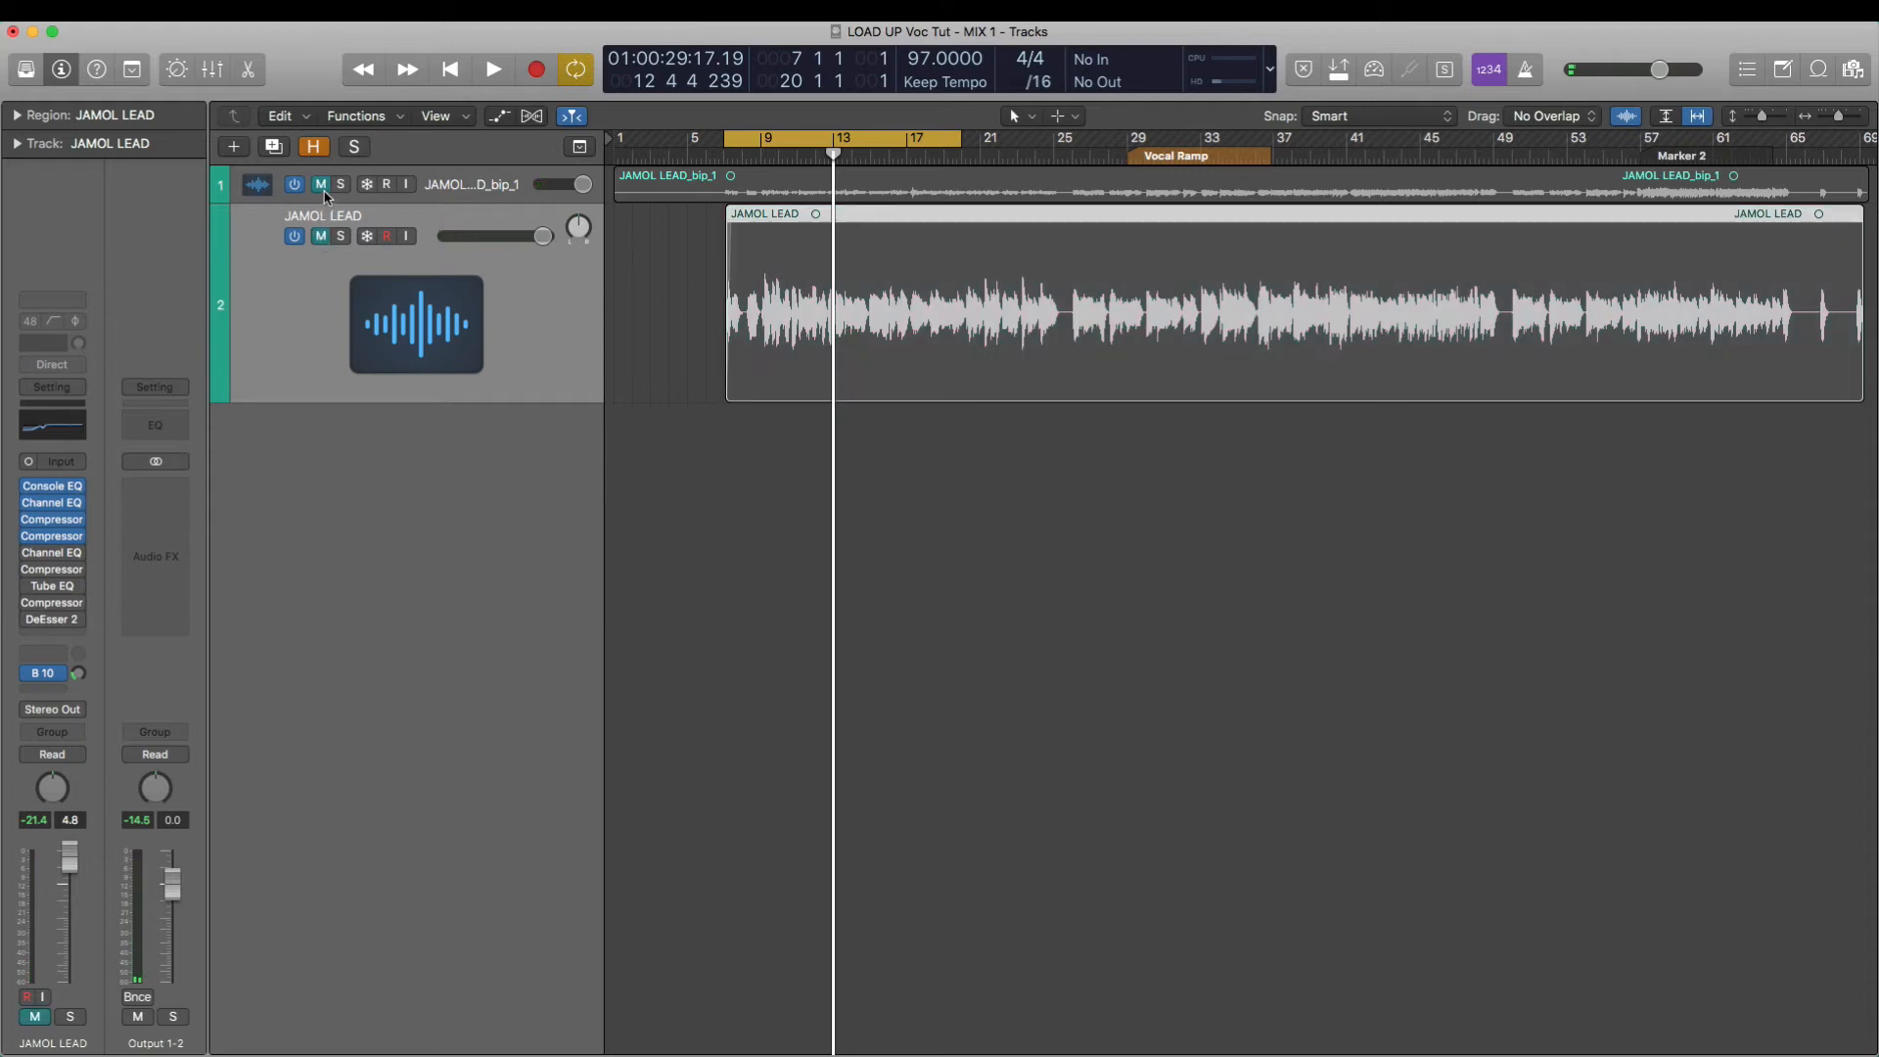
left_click(322, 185)
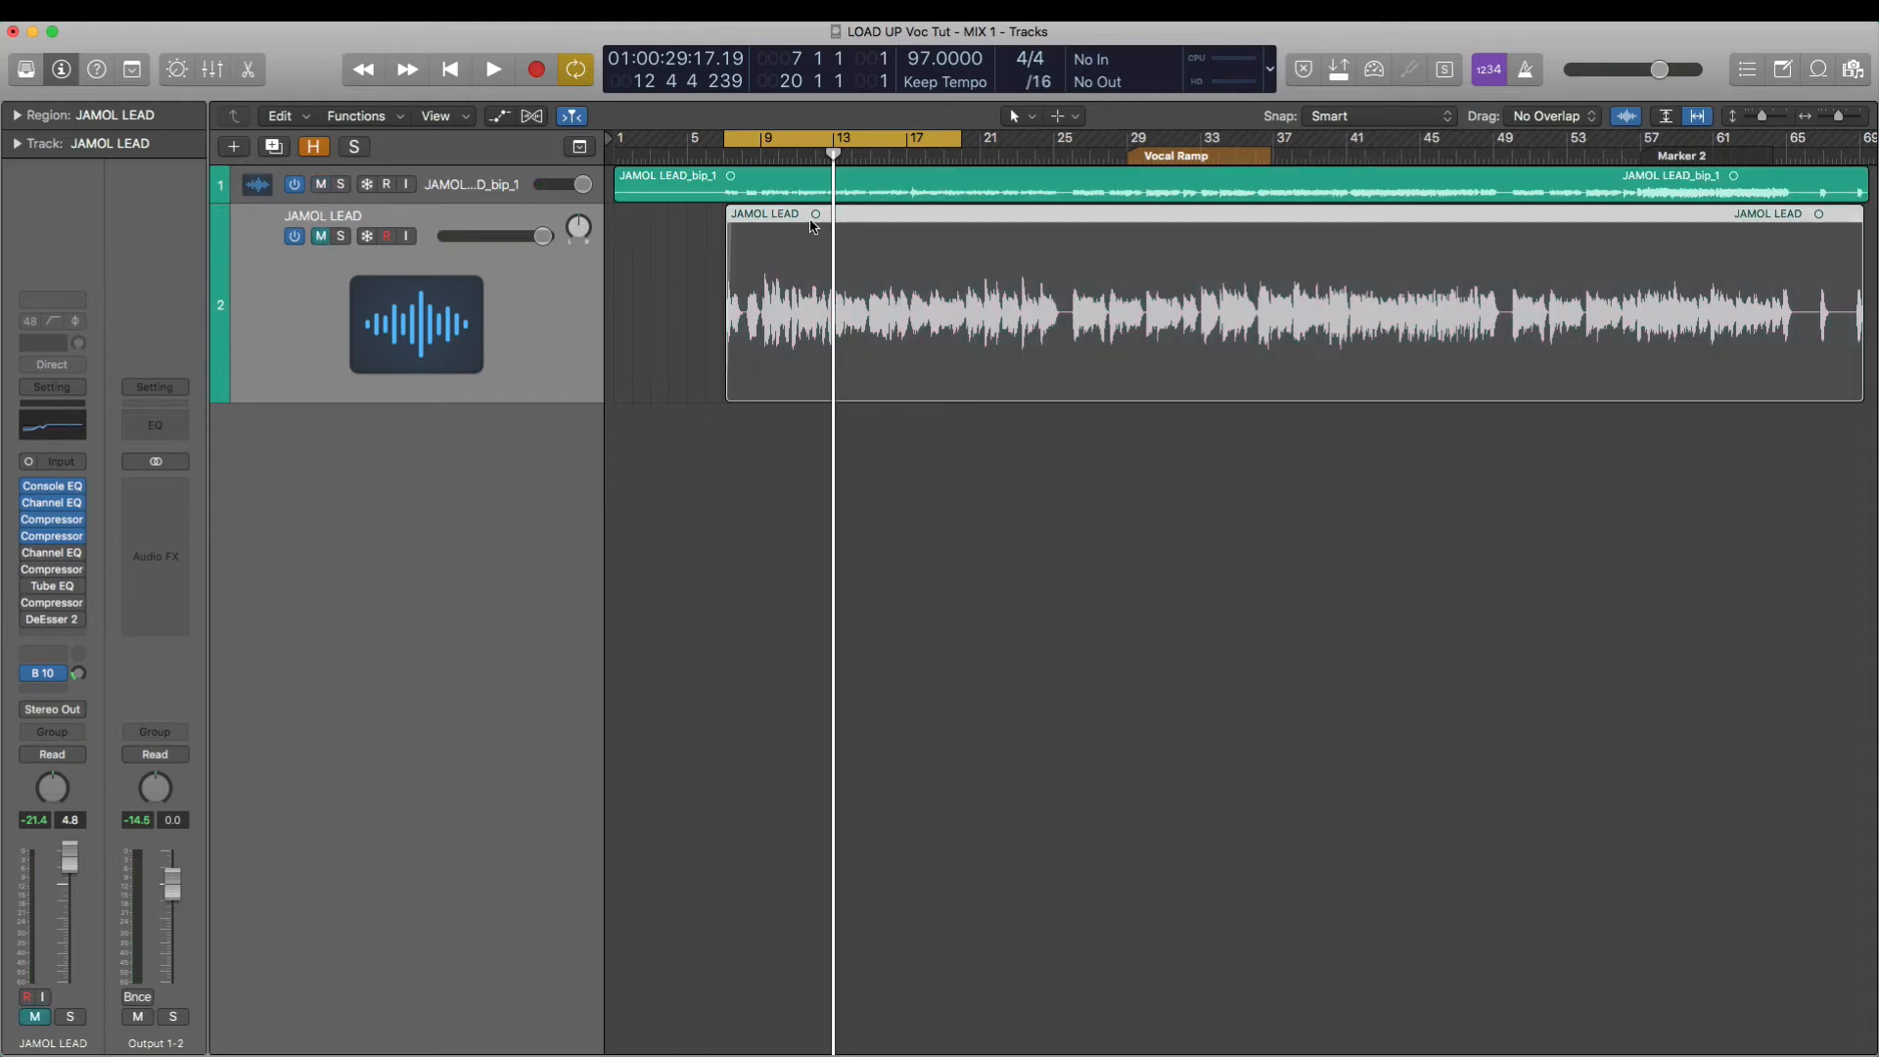
key("space")
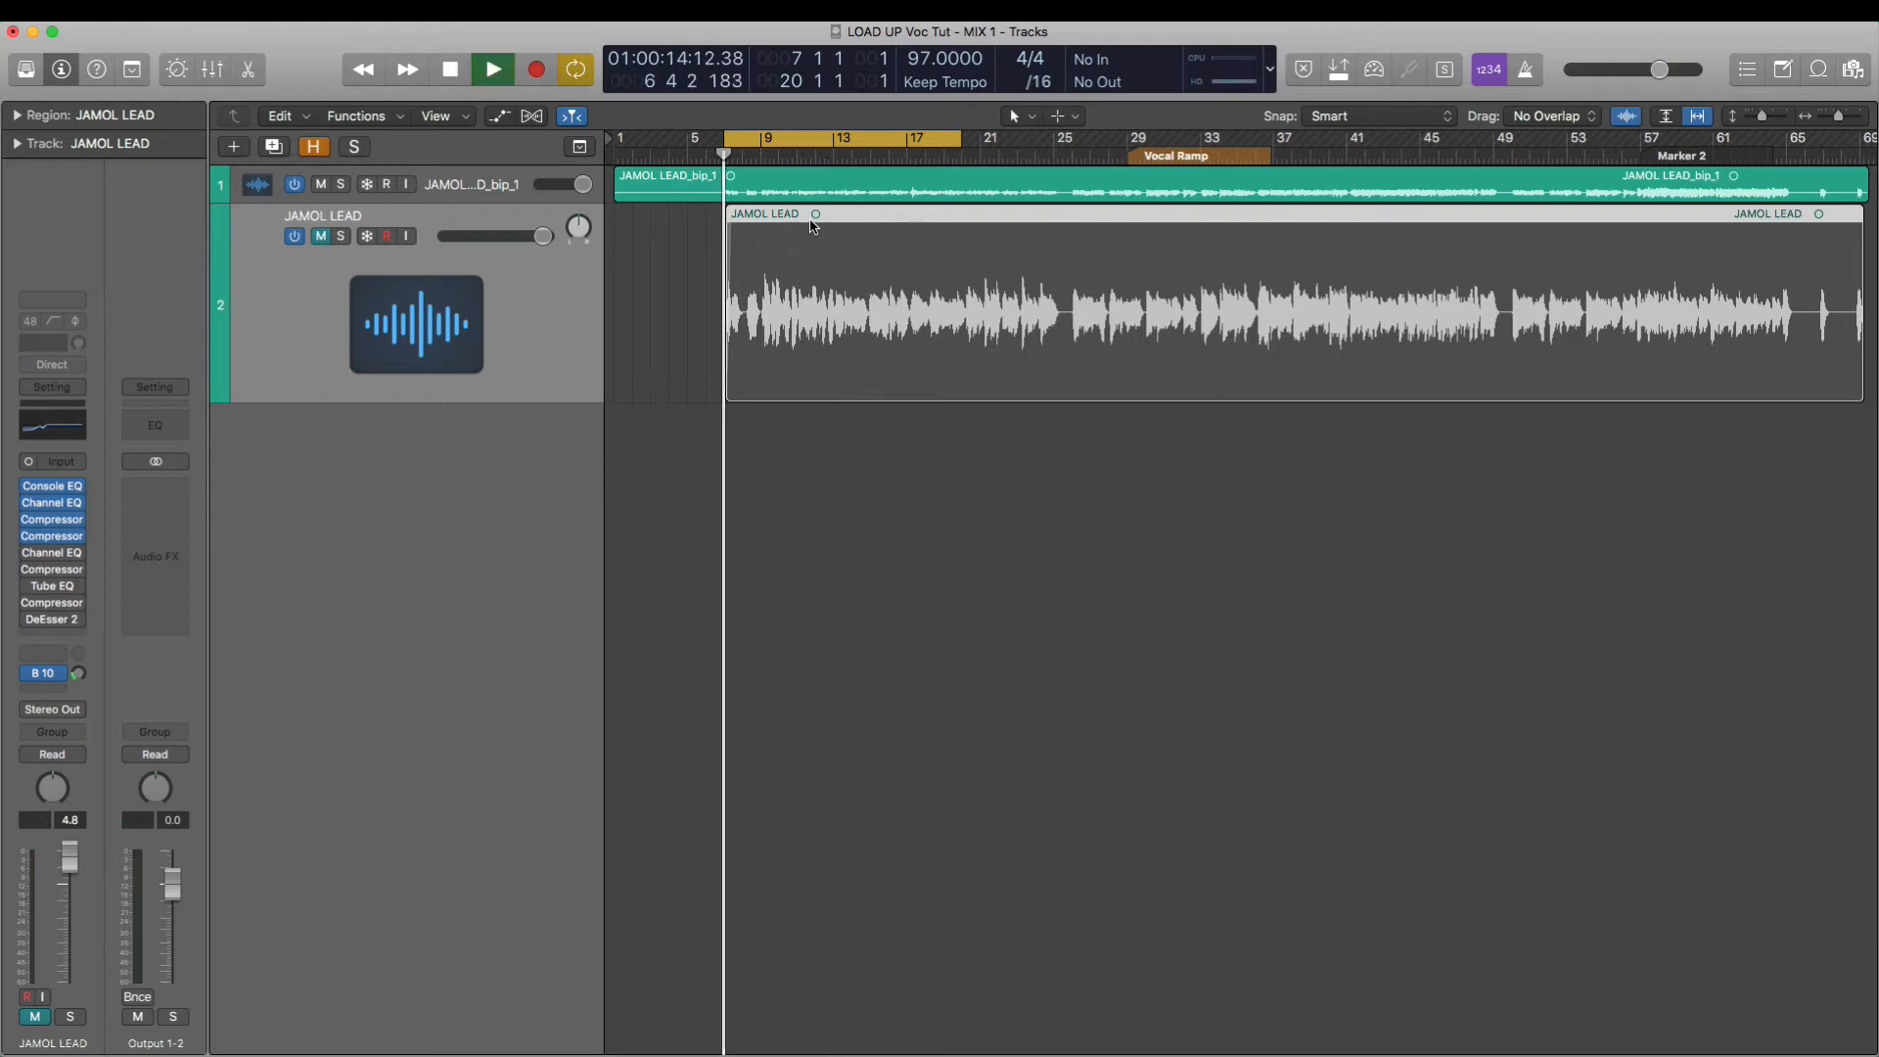
left_click(321, 185)
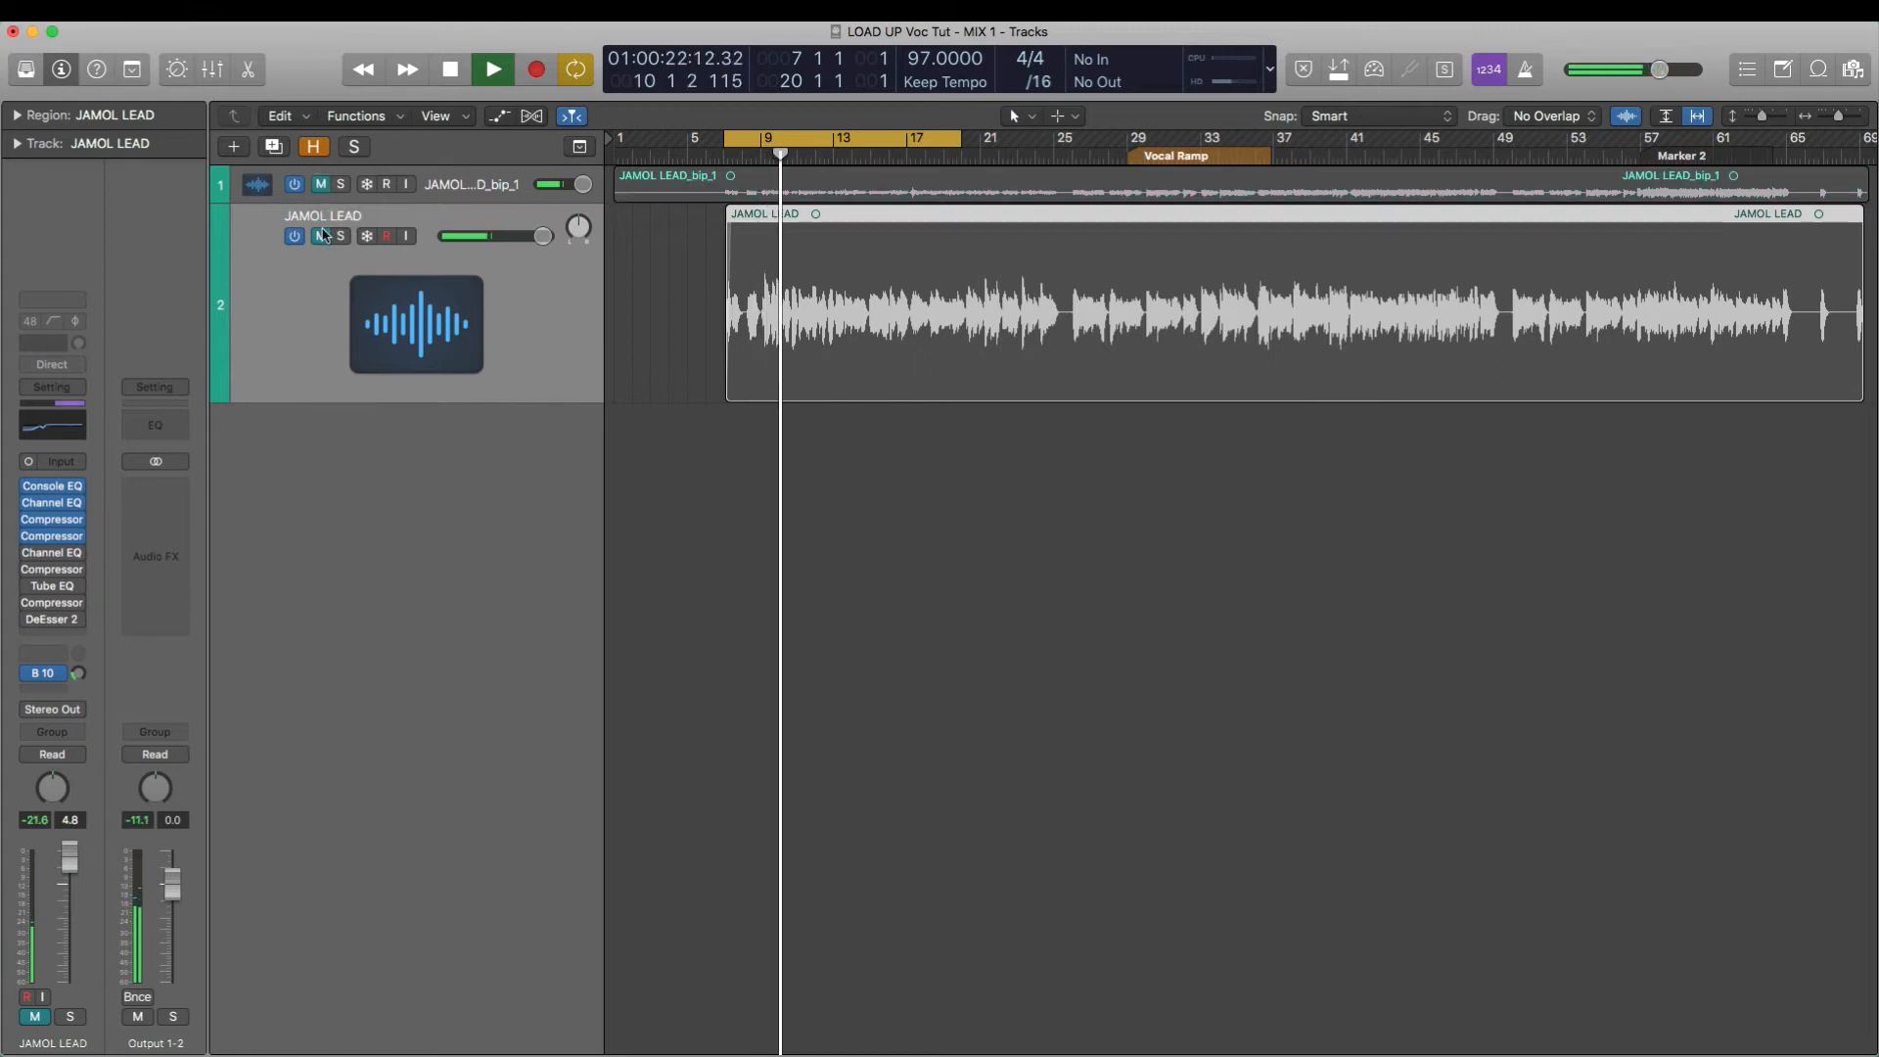
left_click(321, 236)
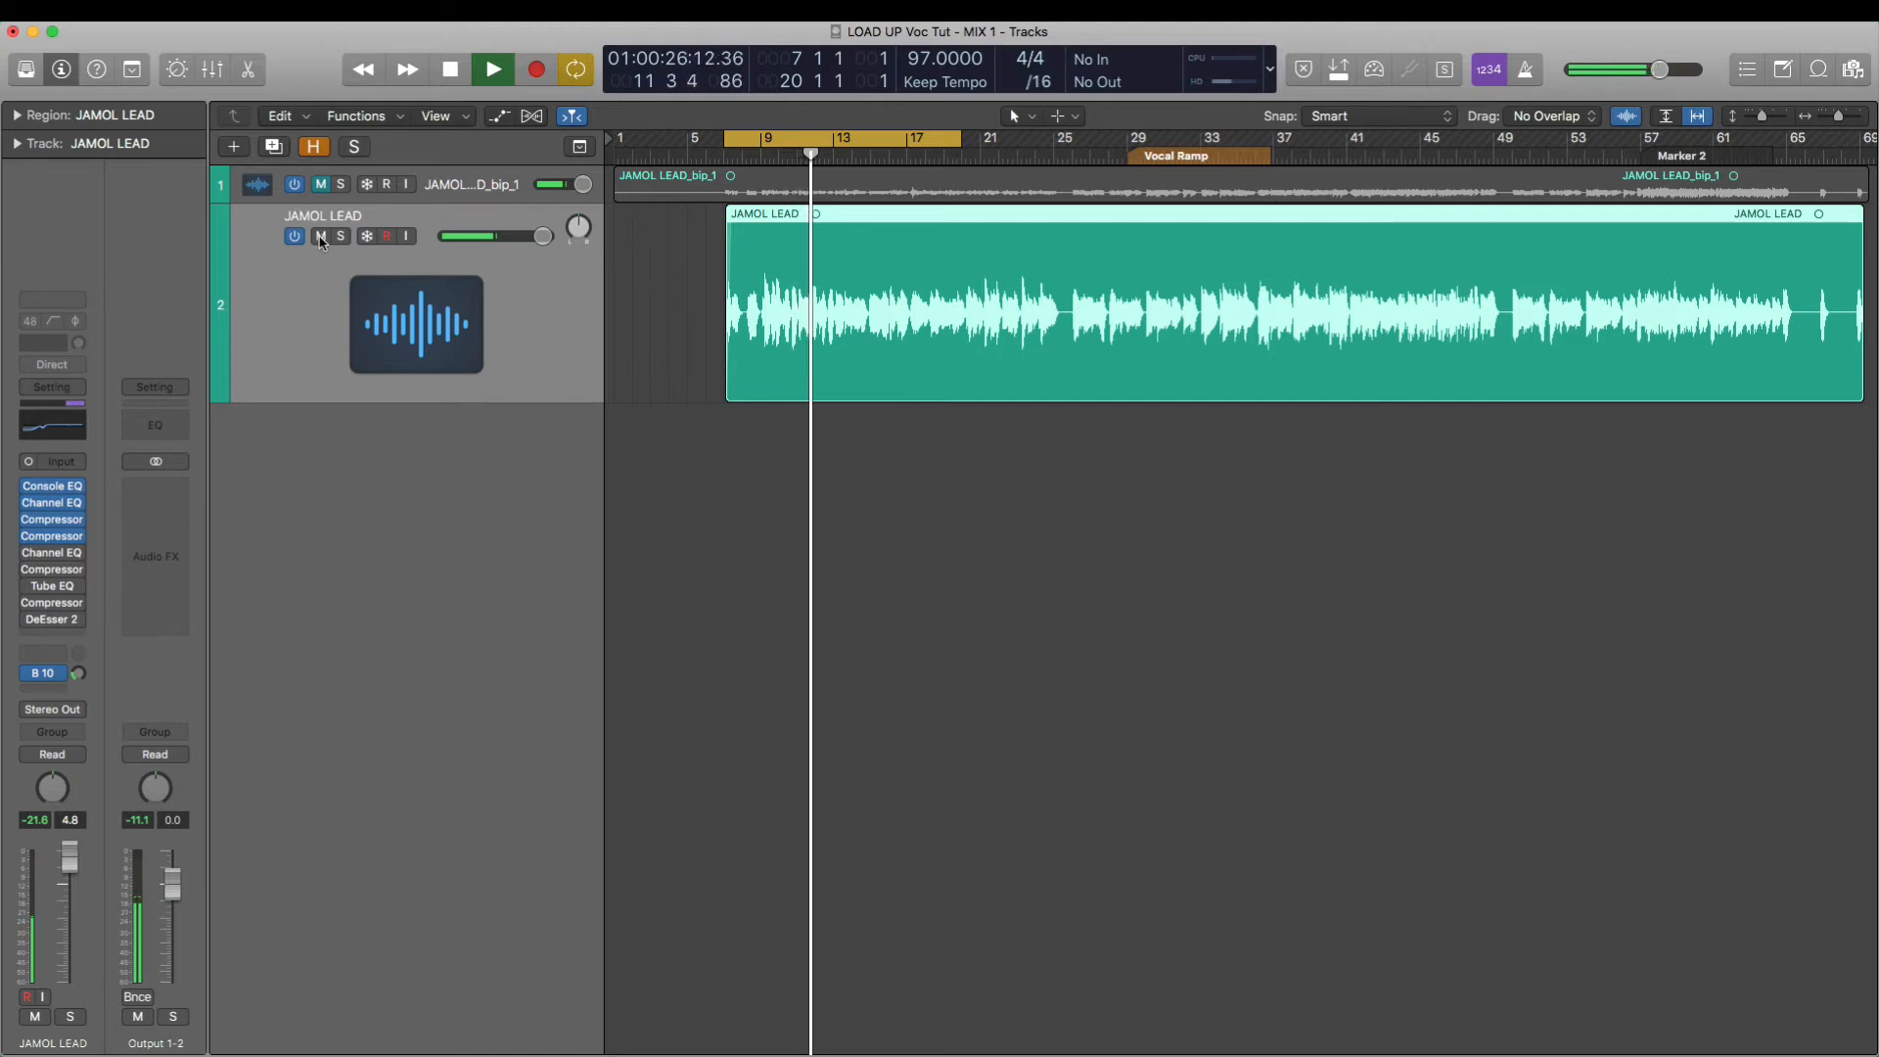
left_click(321, 237)
left_click(321, 185)
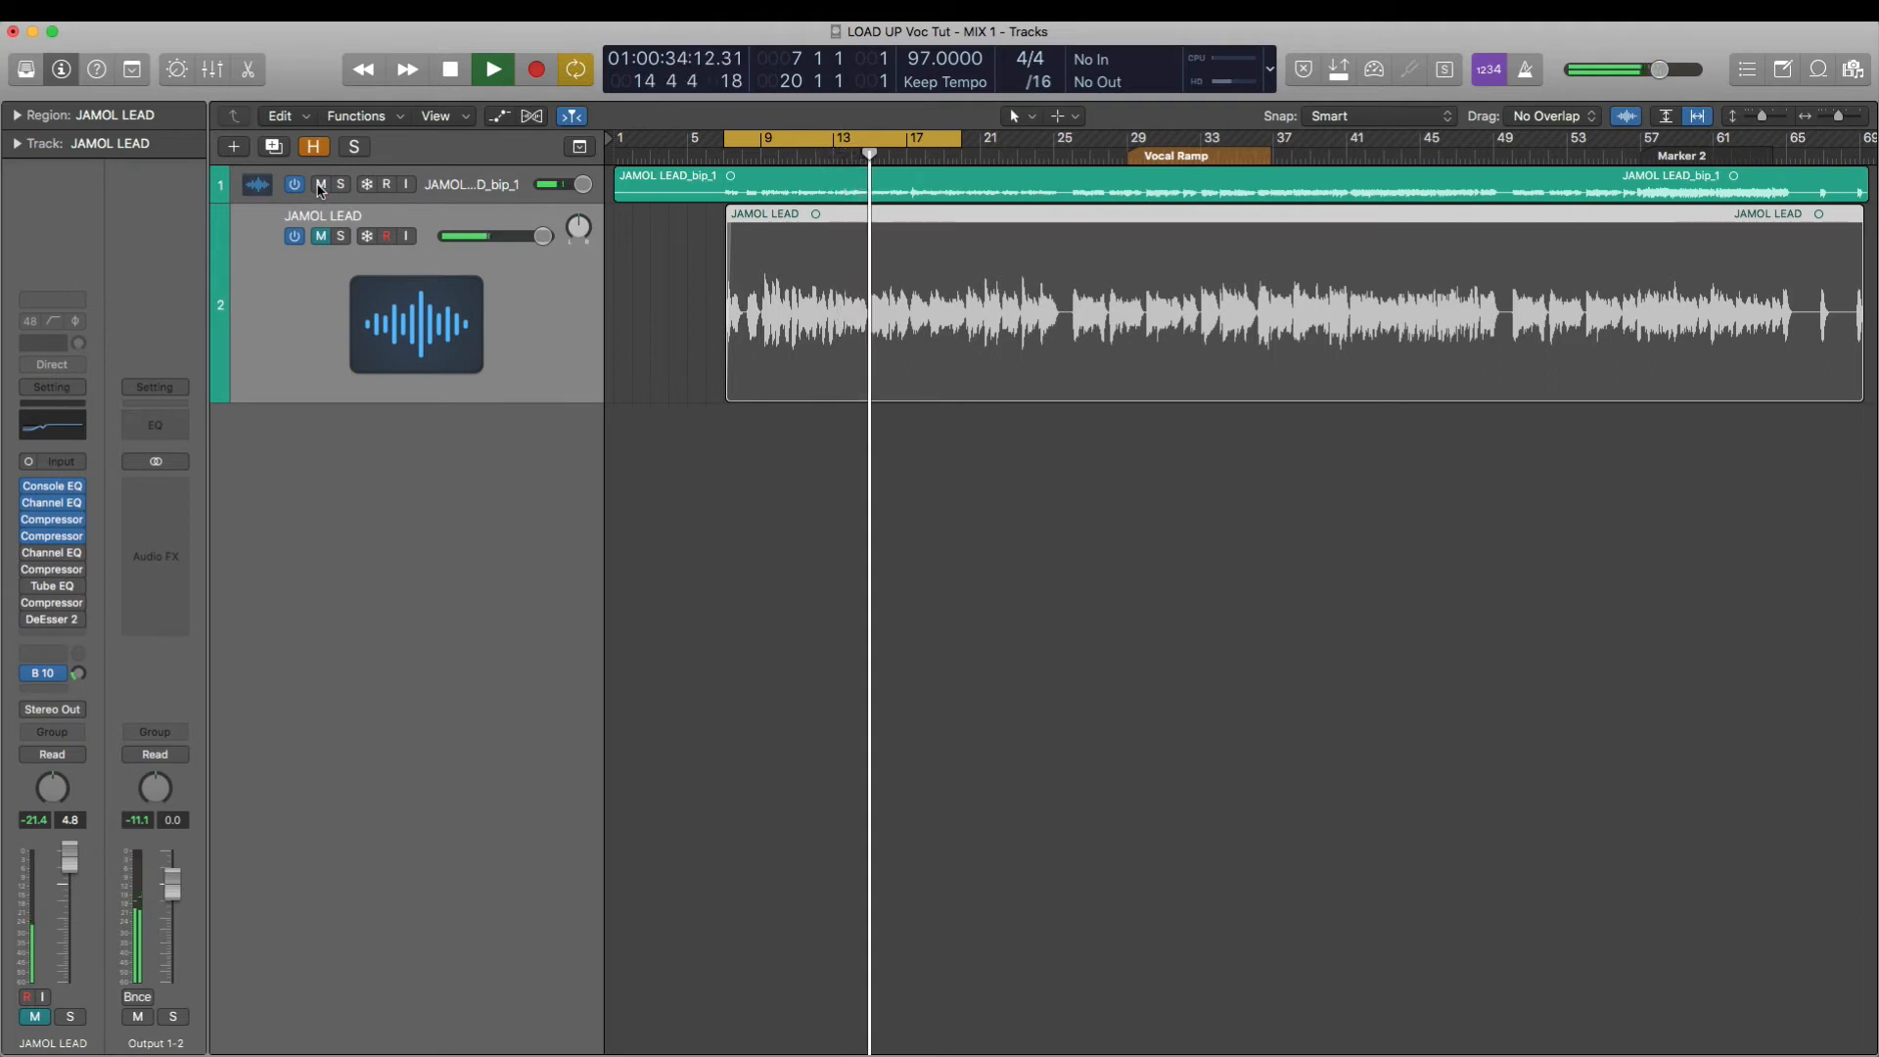
left_click(321, 185)
left_click(321, 237)
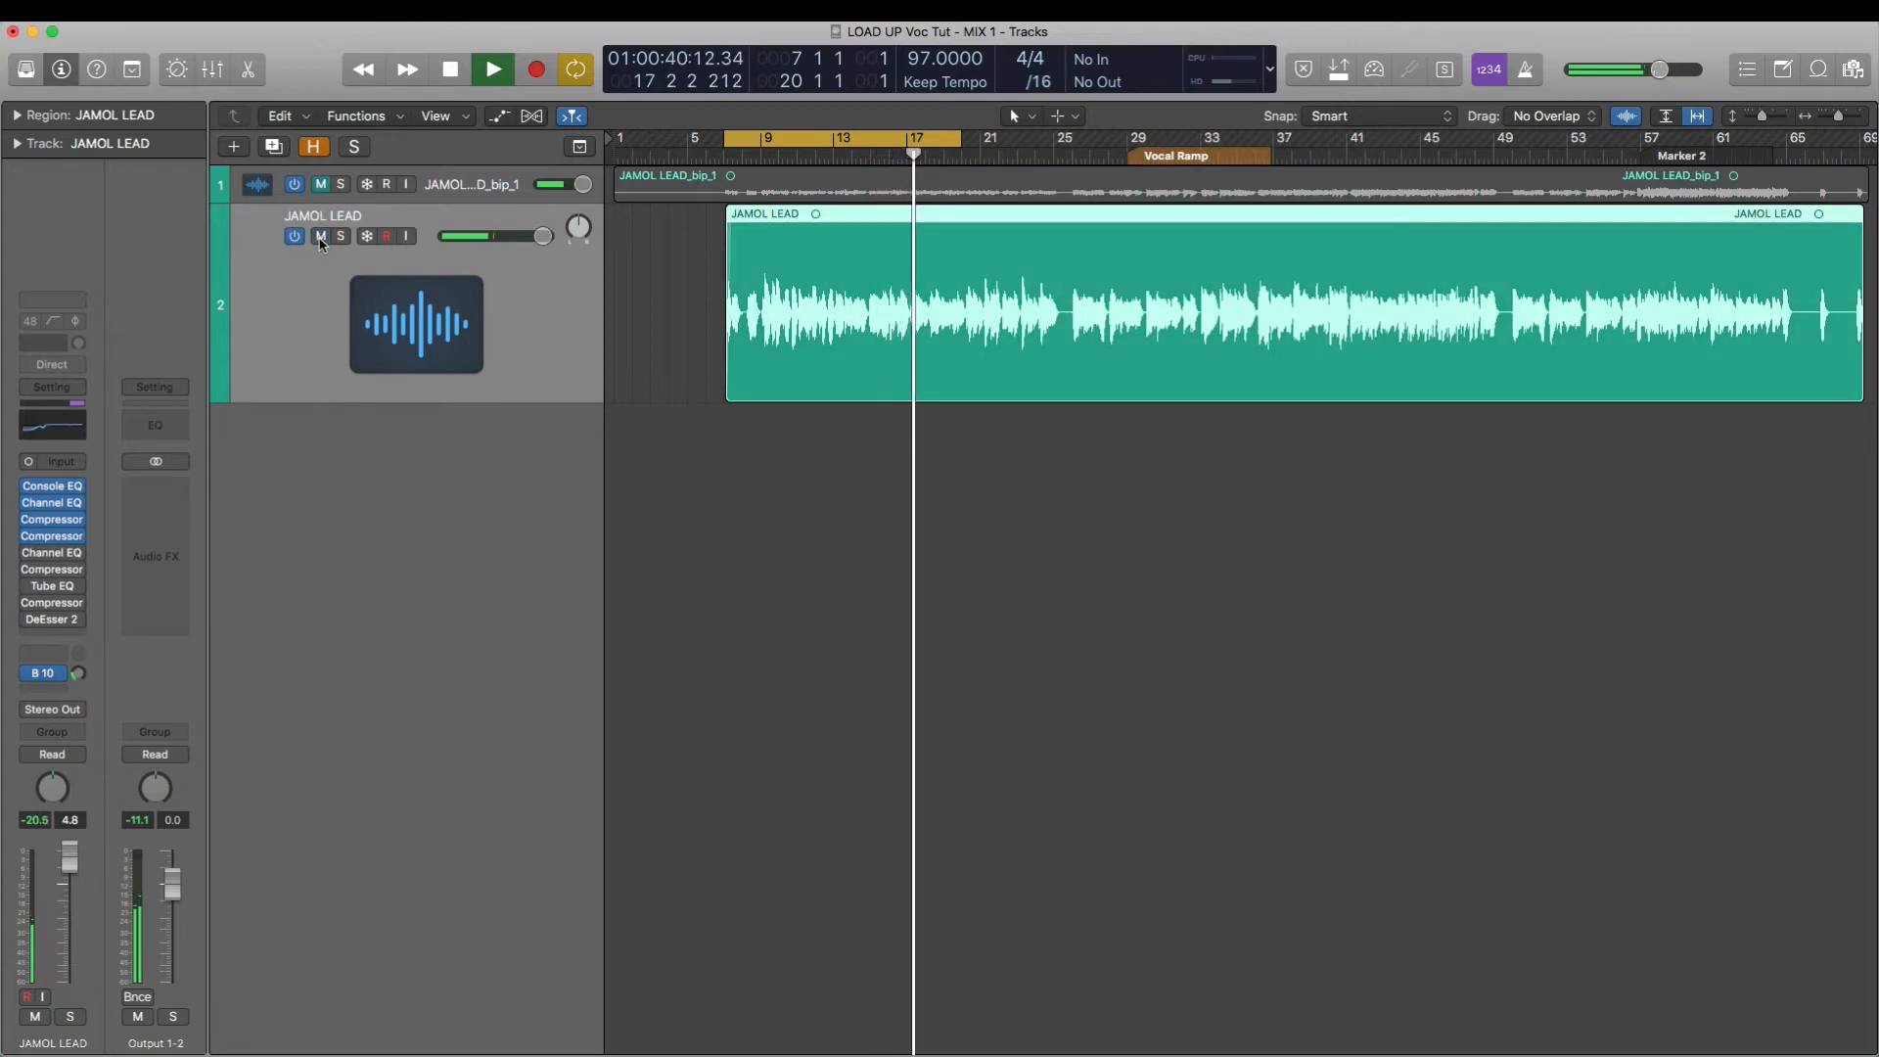
left_click(323, 237)
key("space")
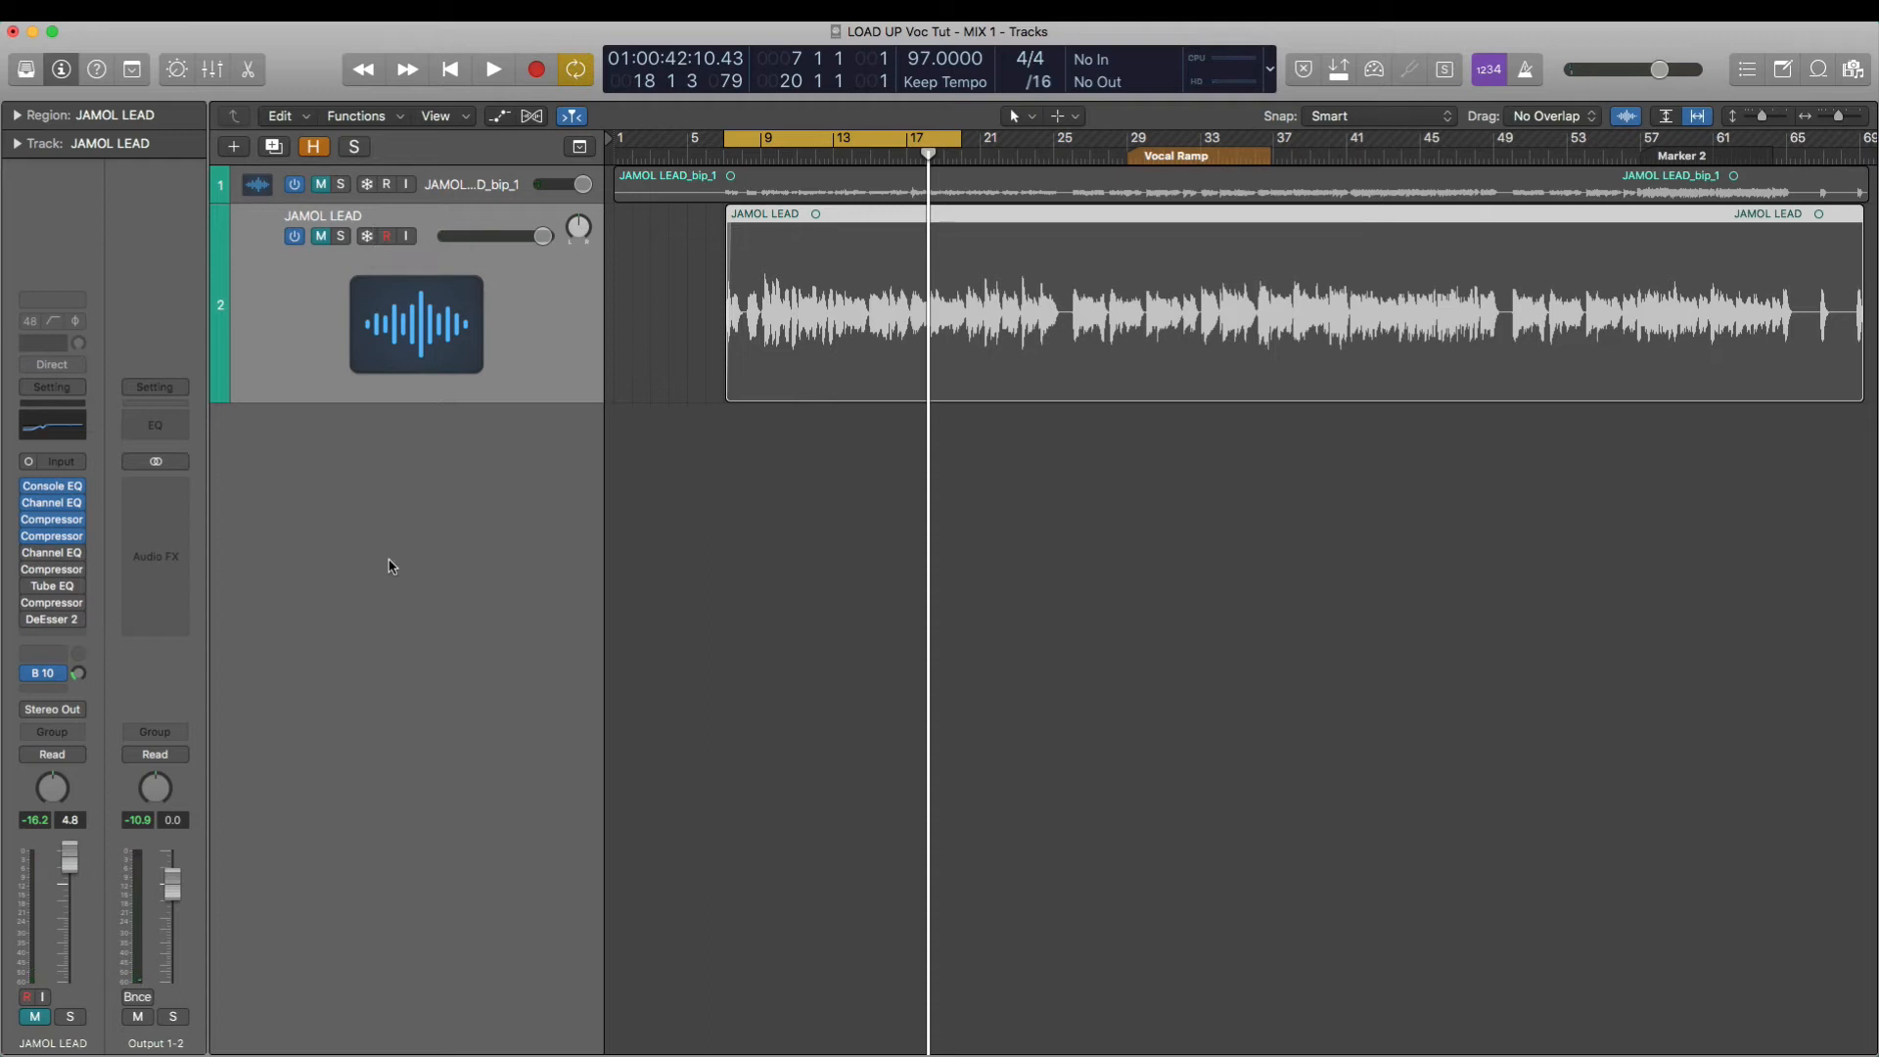
left_click(321, 236)
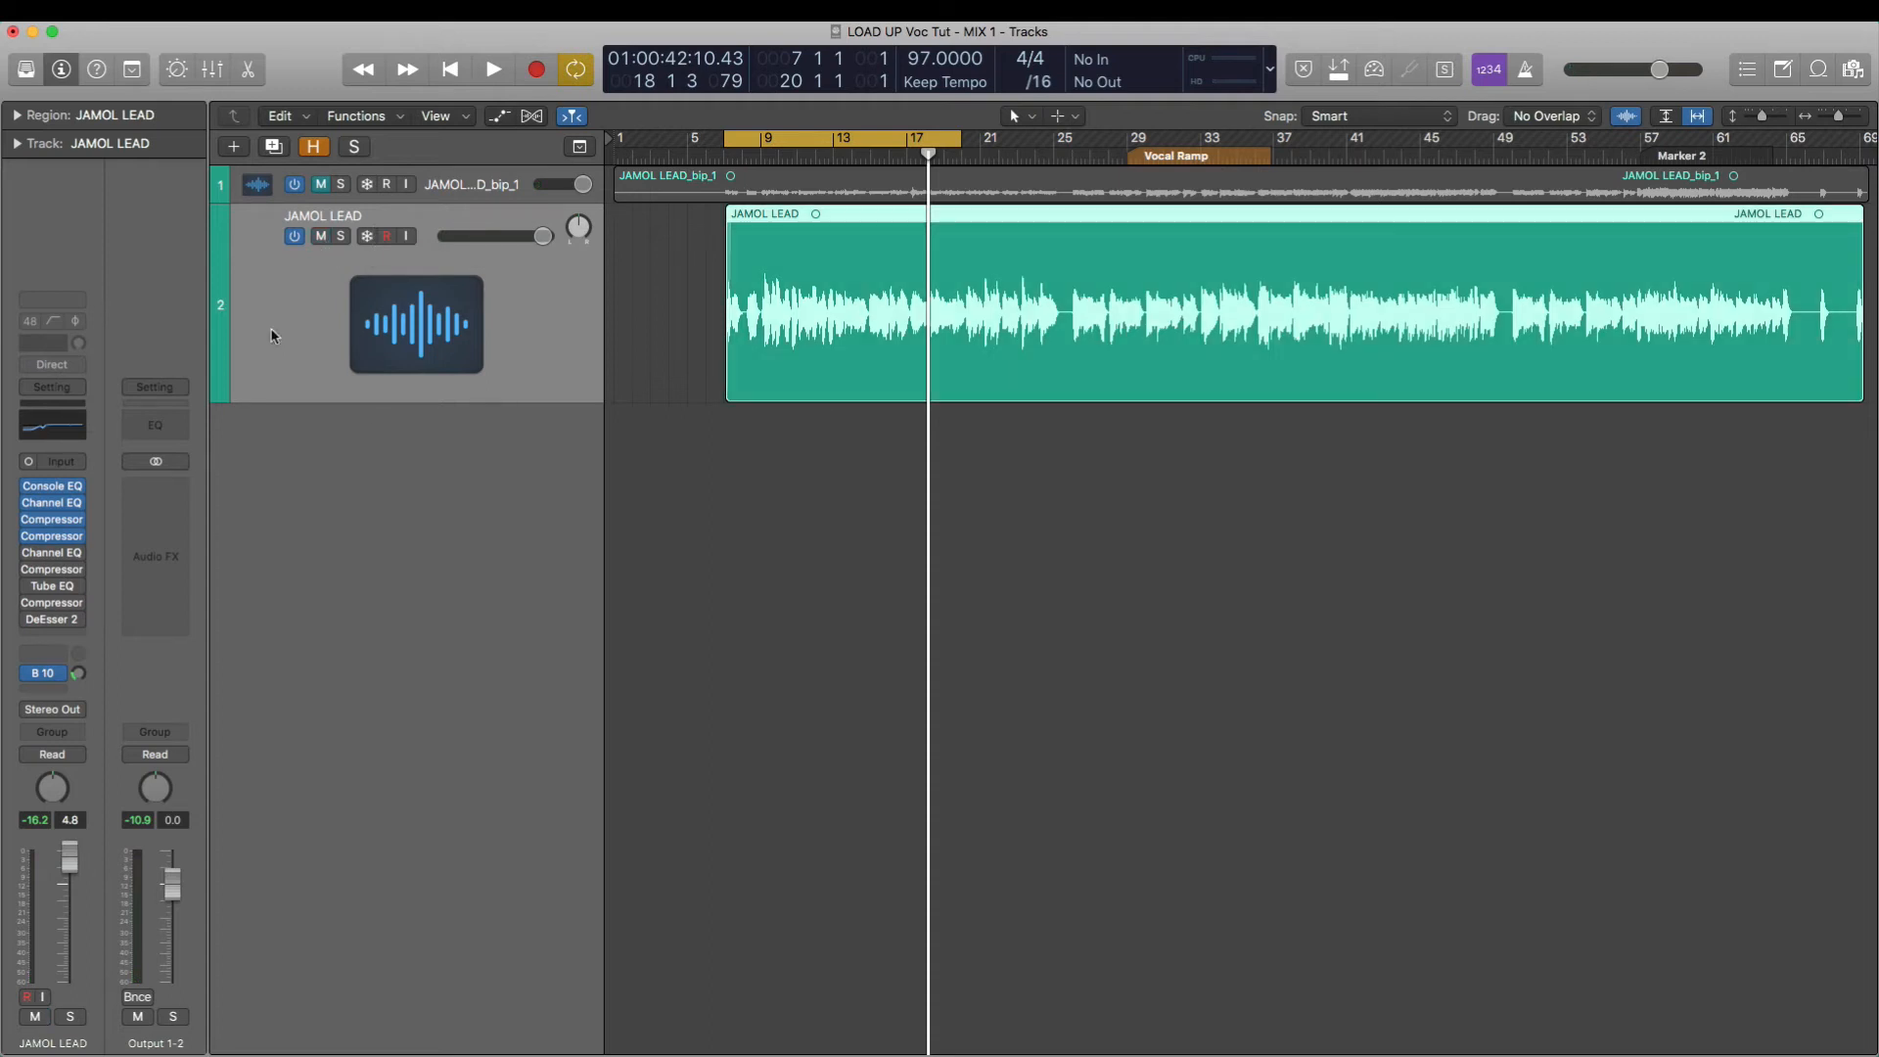
- Enable the second Channel EQ on the track 2 lead vocal, review its bands and curve, and close the plug-in
left_click(56, 561)
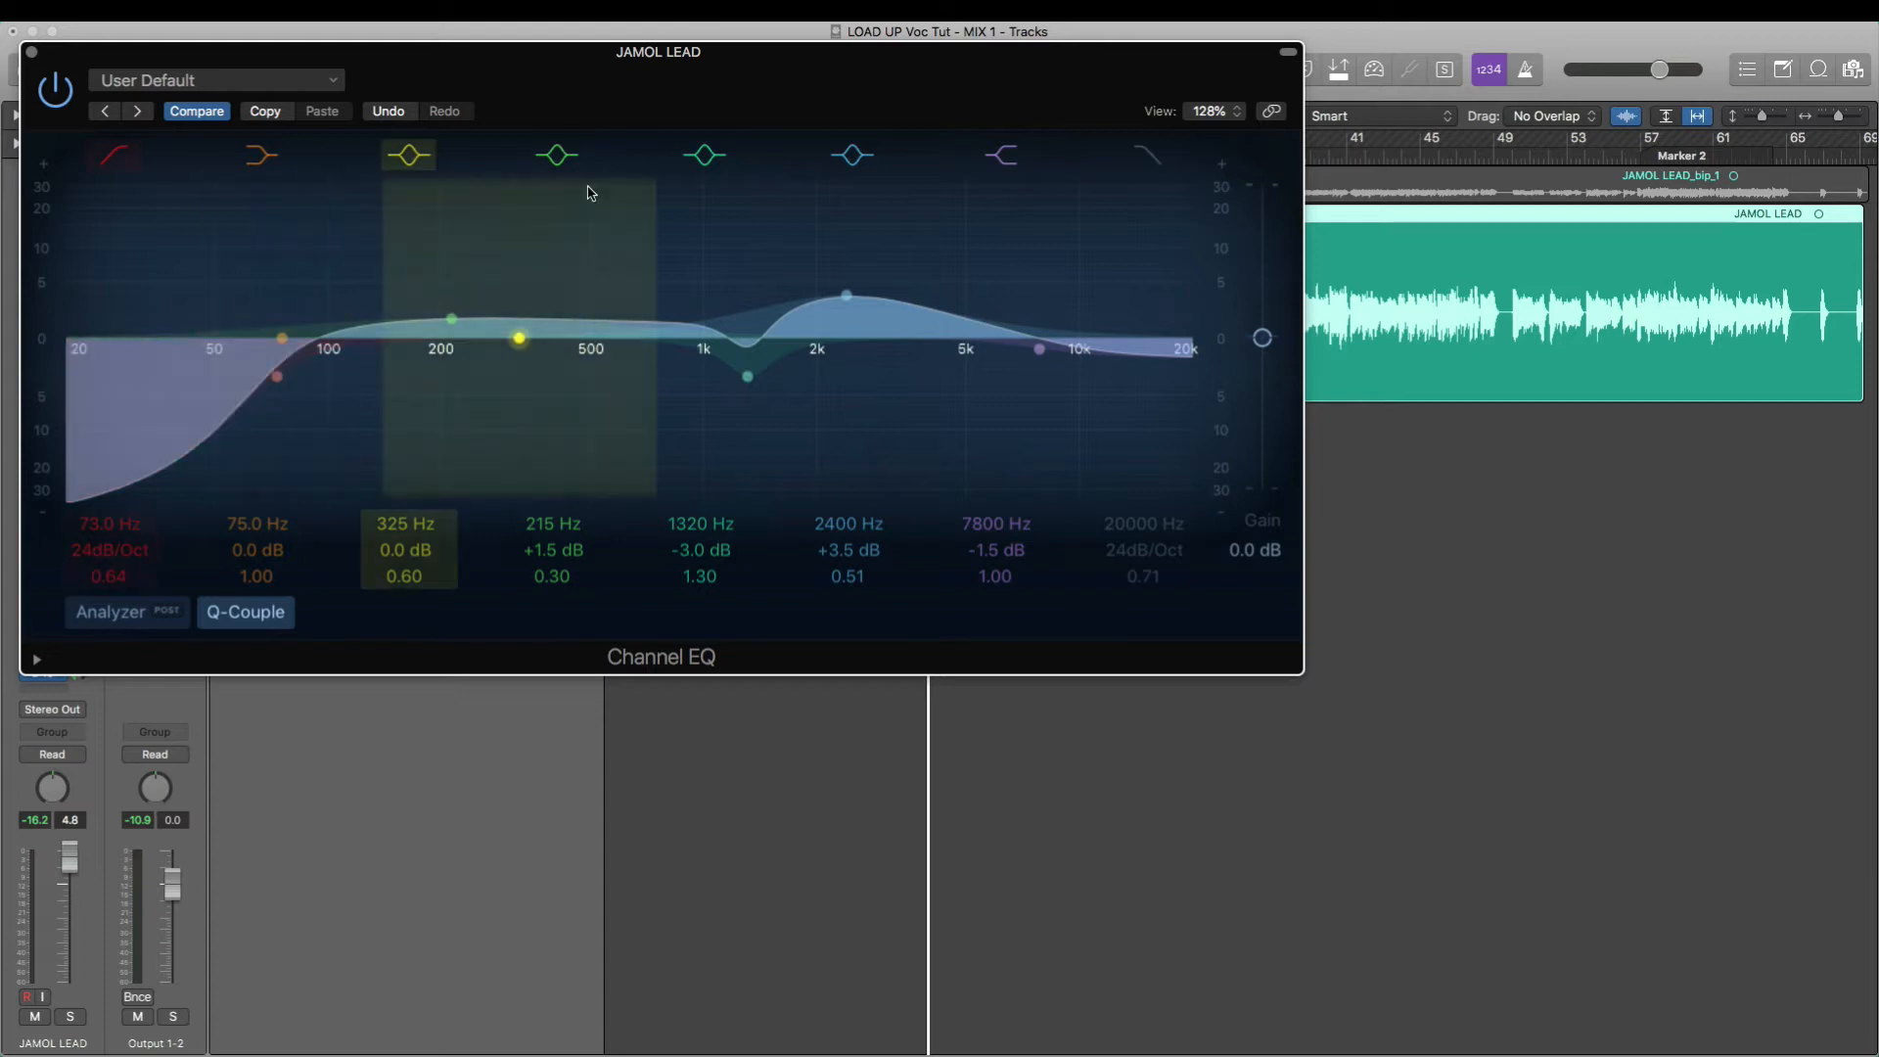
left_click_drag(555, 72, 910, 112)
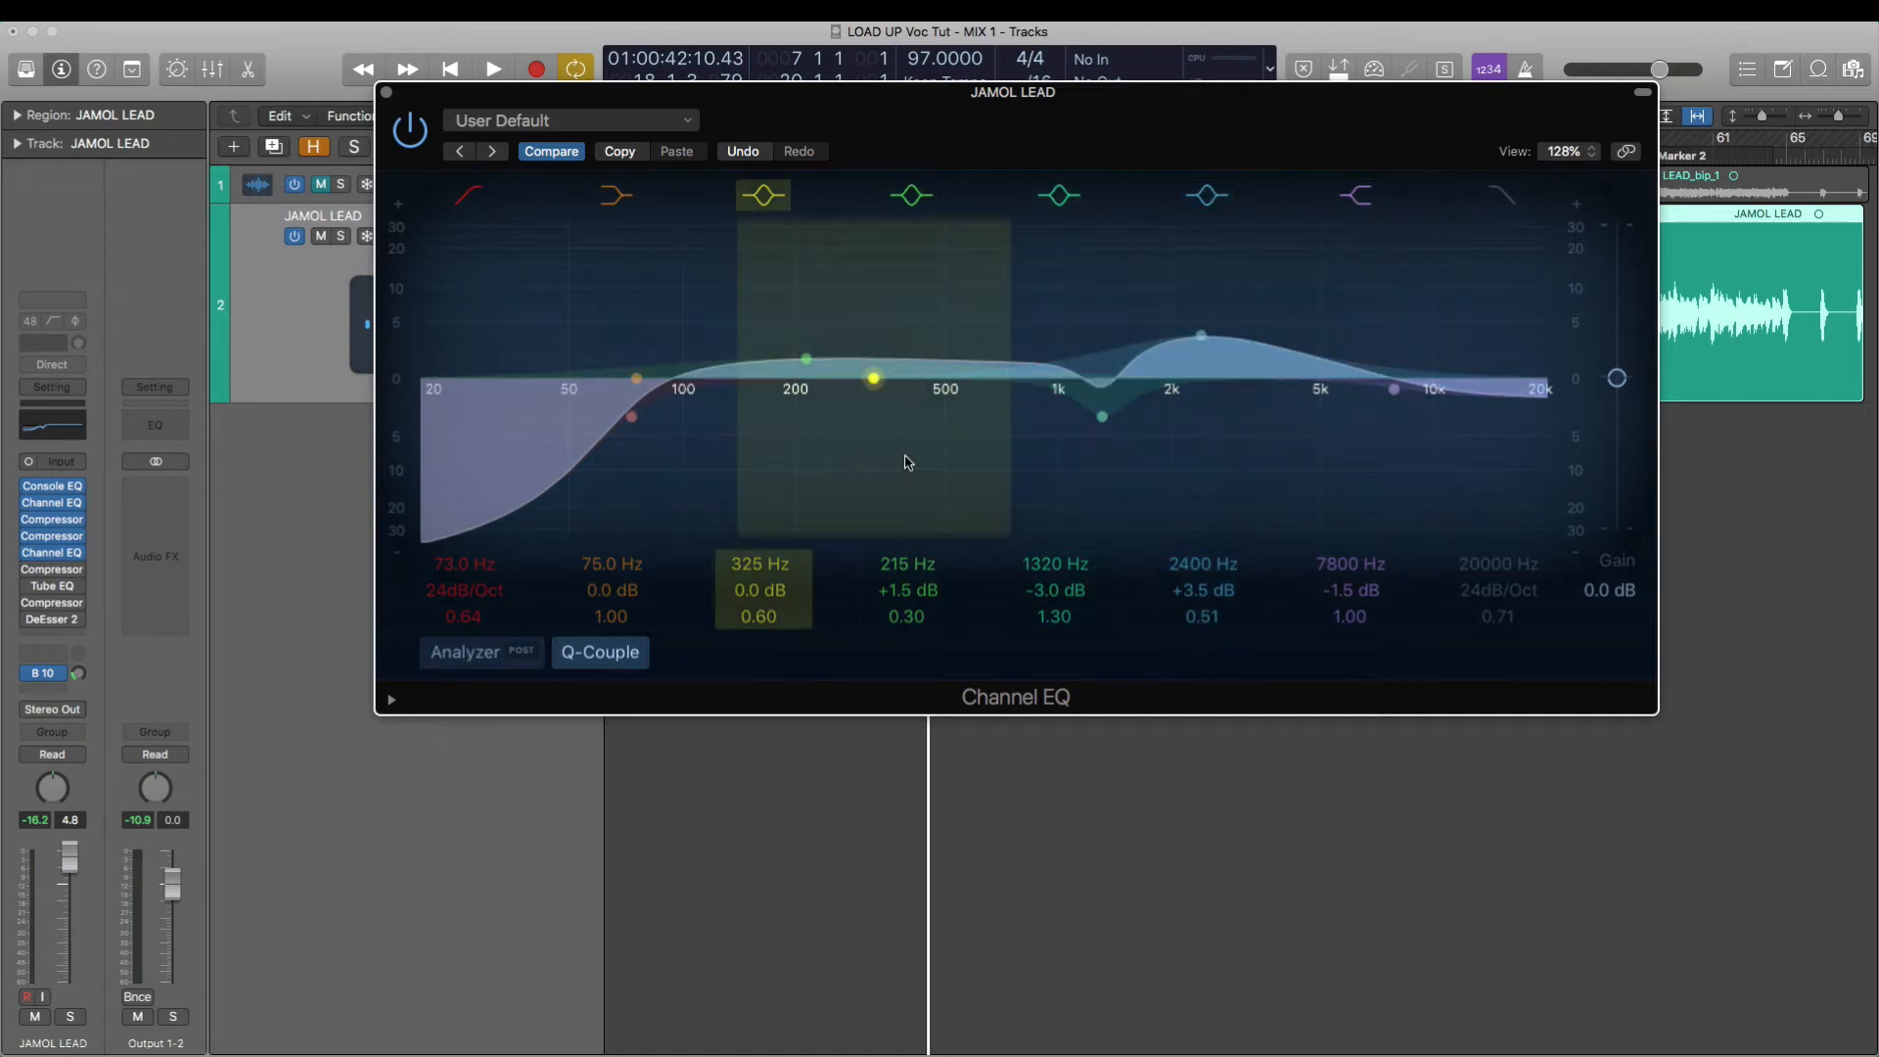
left_click_drag(435, 93, 450, 255)
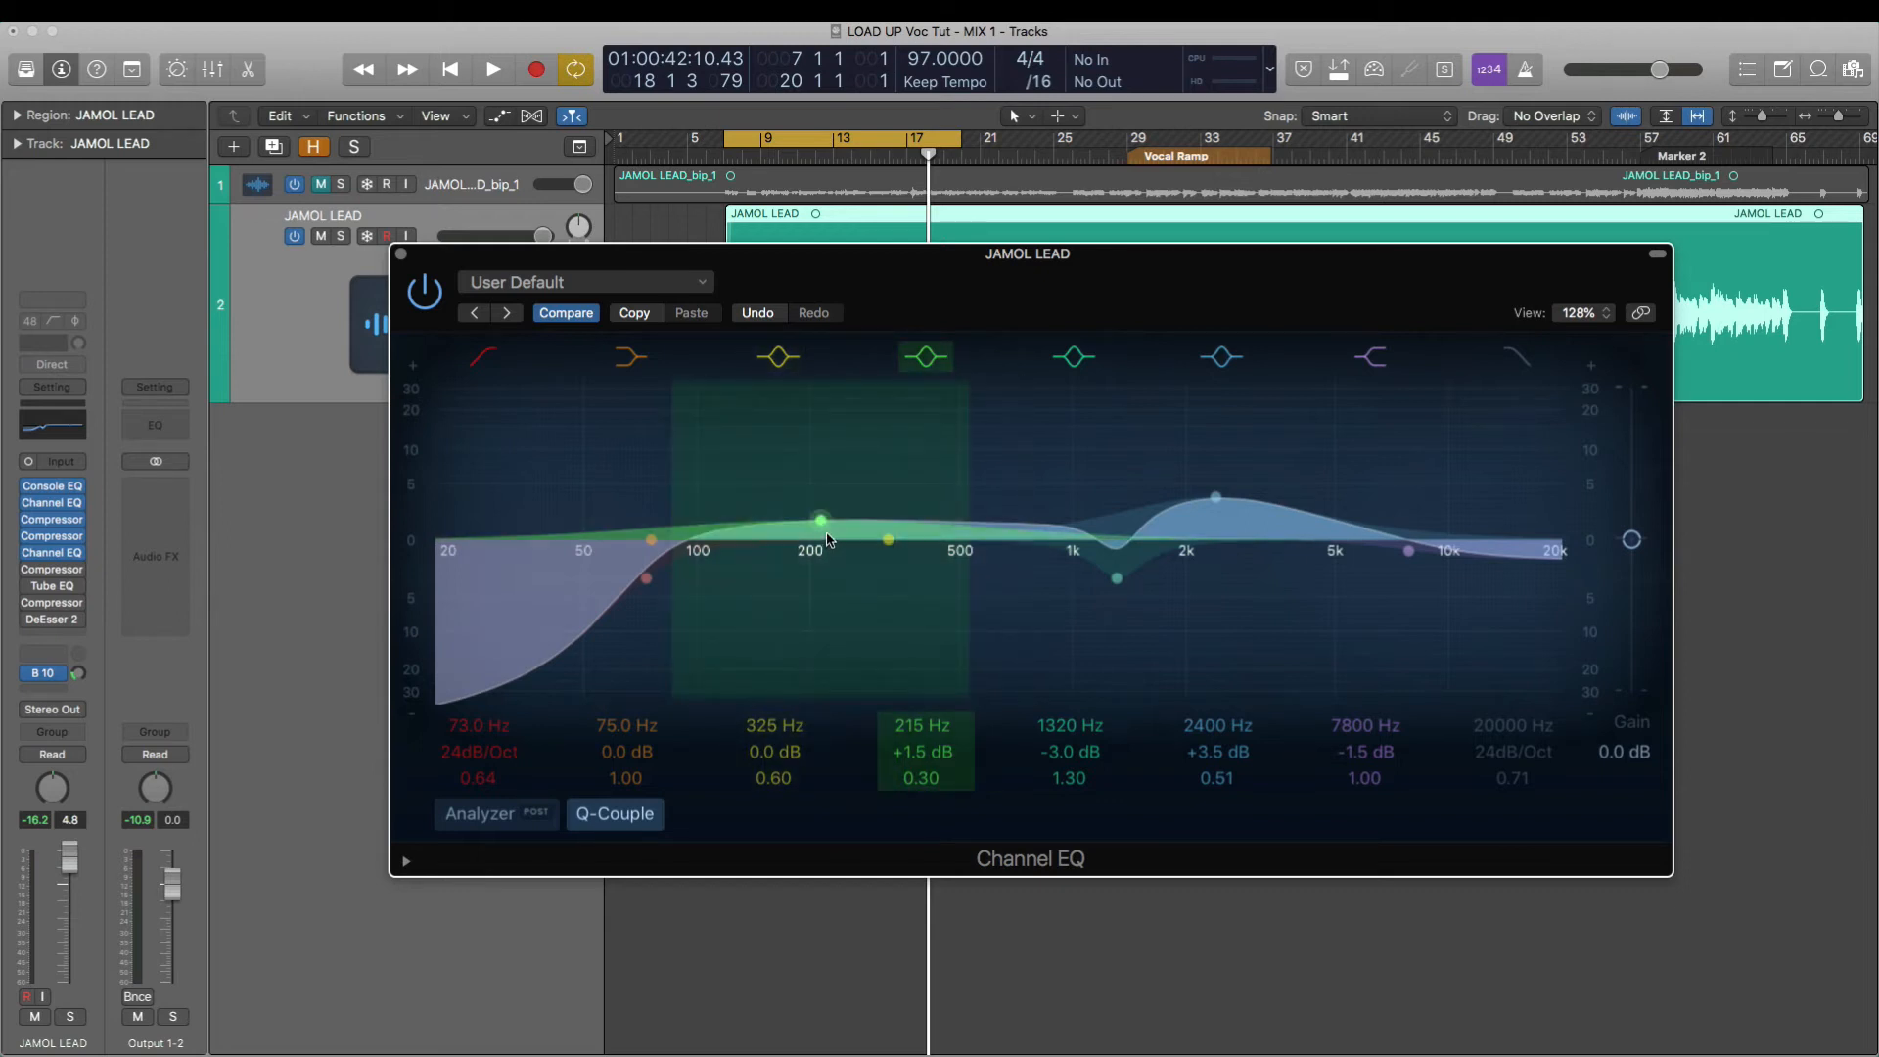
left_click(400, 253)
- Audition the lead vocal through the second Channel EQ over the loop, alternating it with the bounced vocal on track 1
key("space")
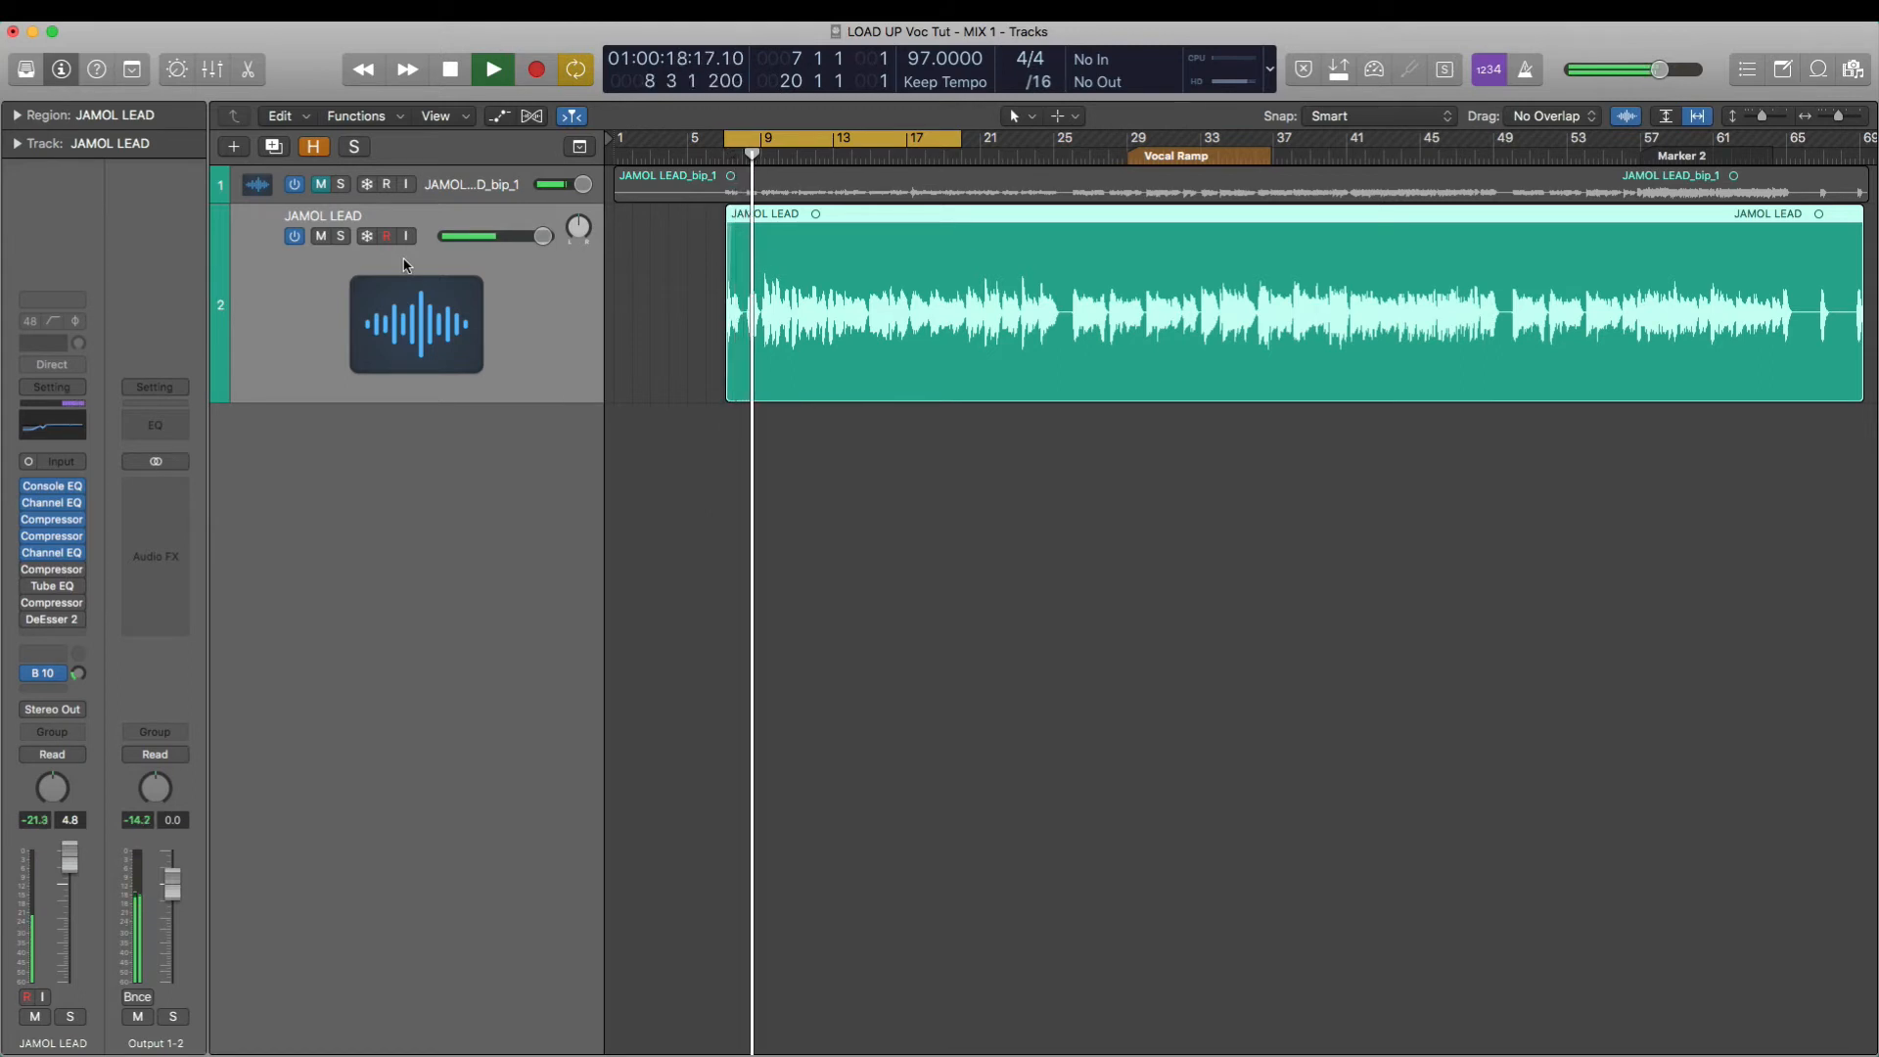
left_click(321, 237)
left_click(322, 186)
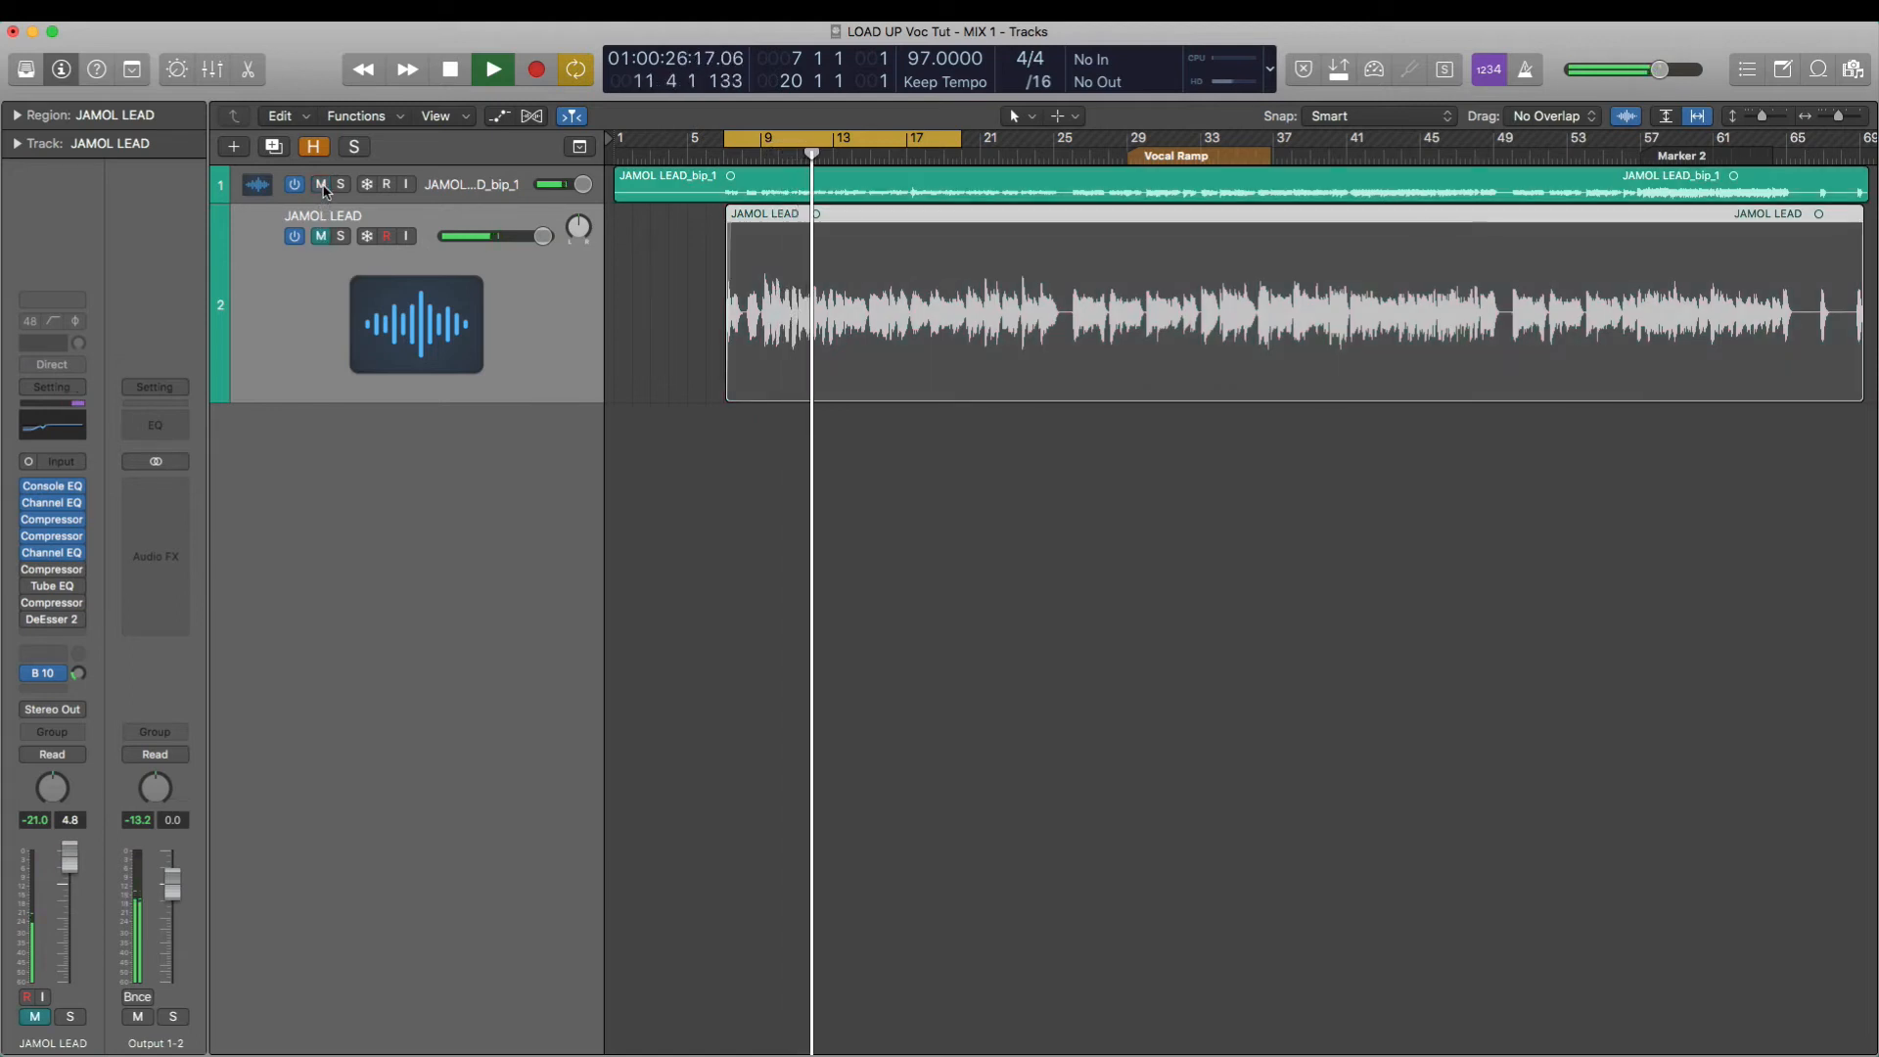
left_click(322, 186)
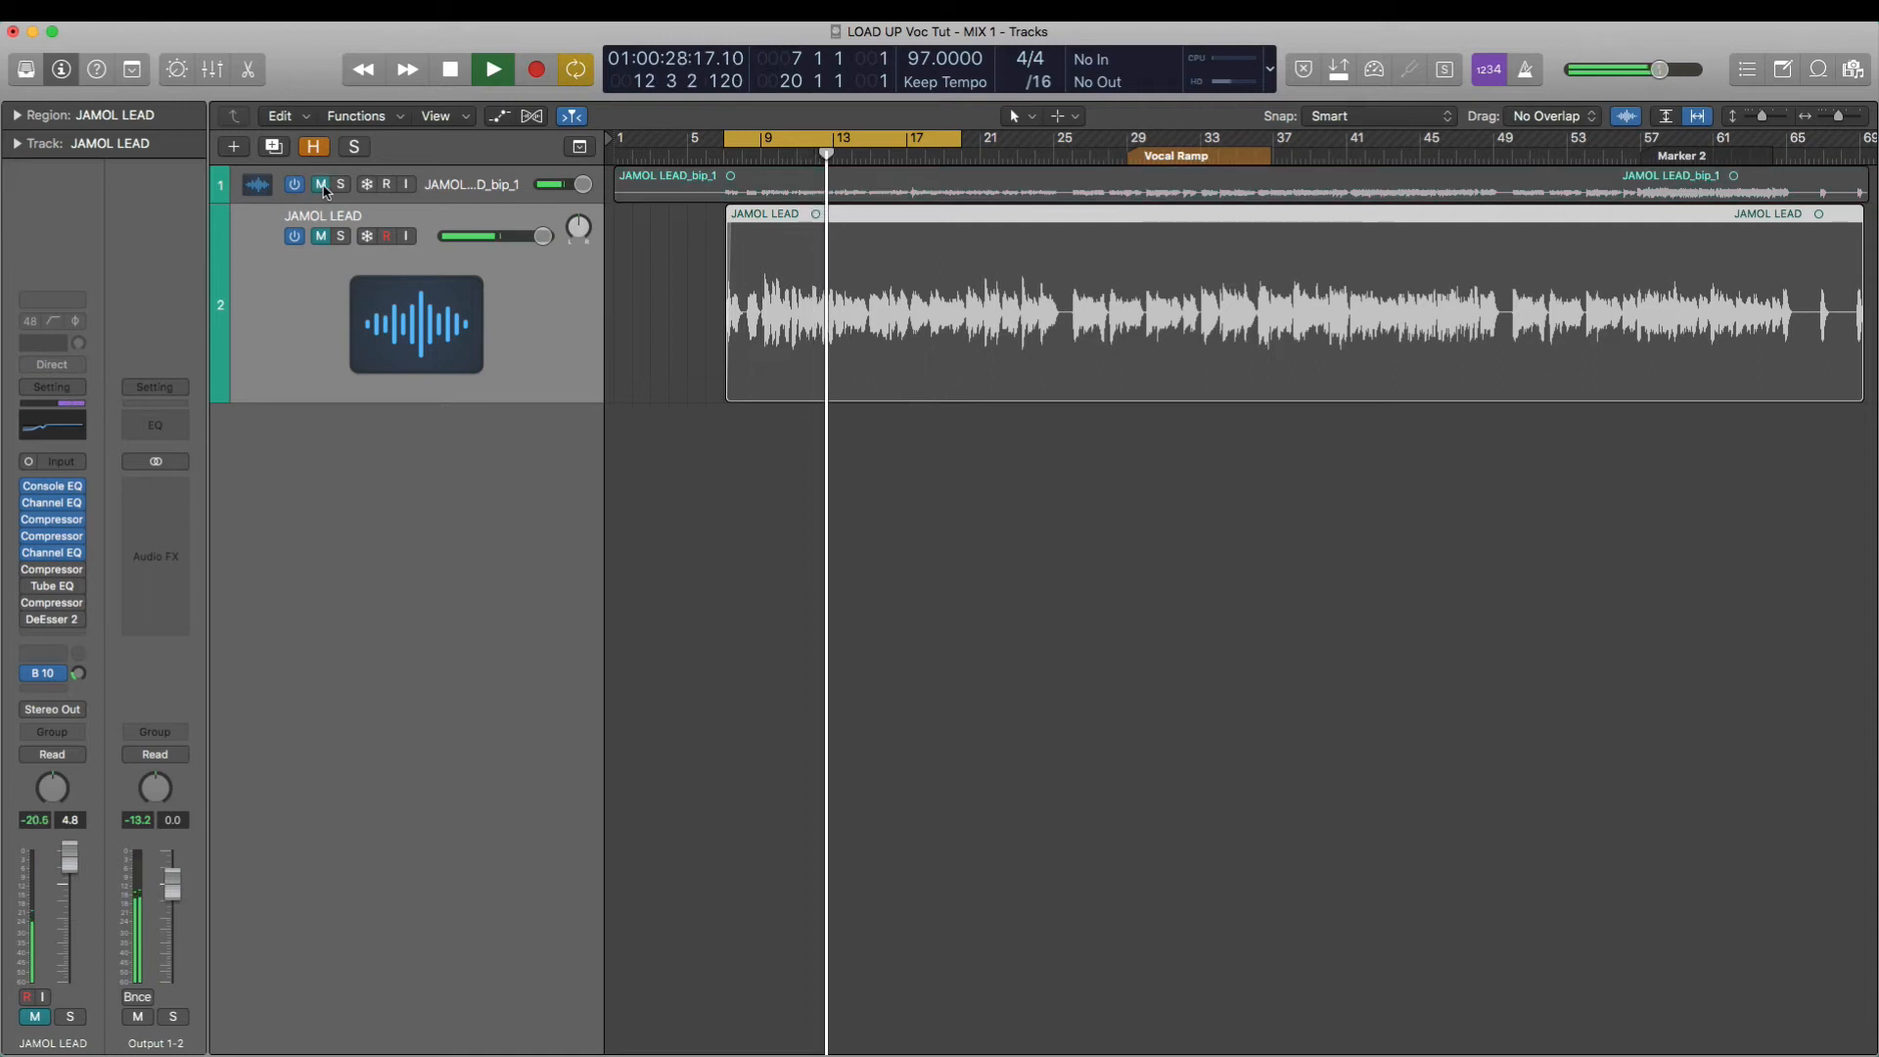
left_click(322, 237)
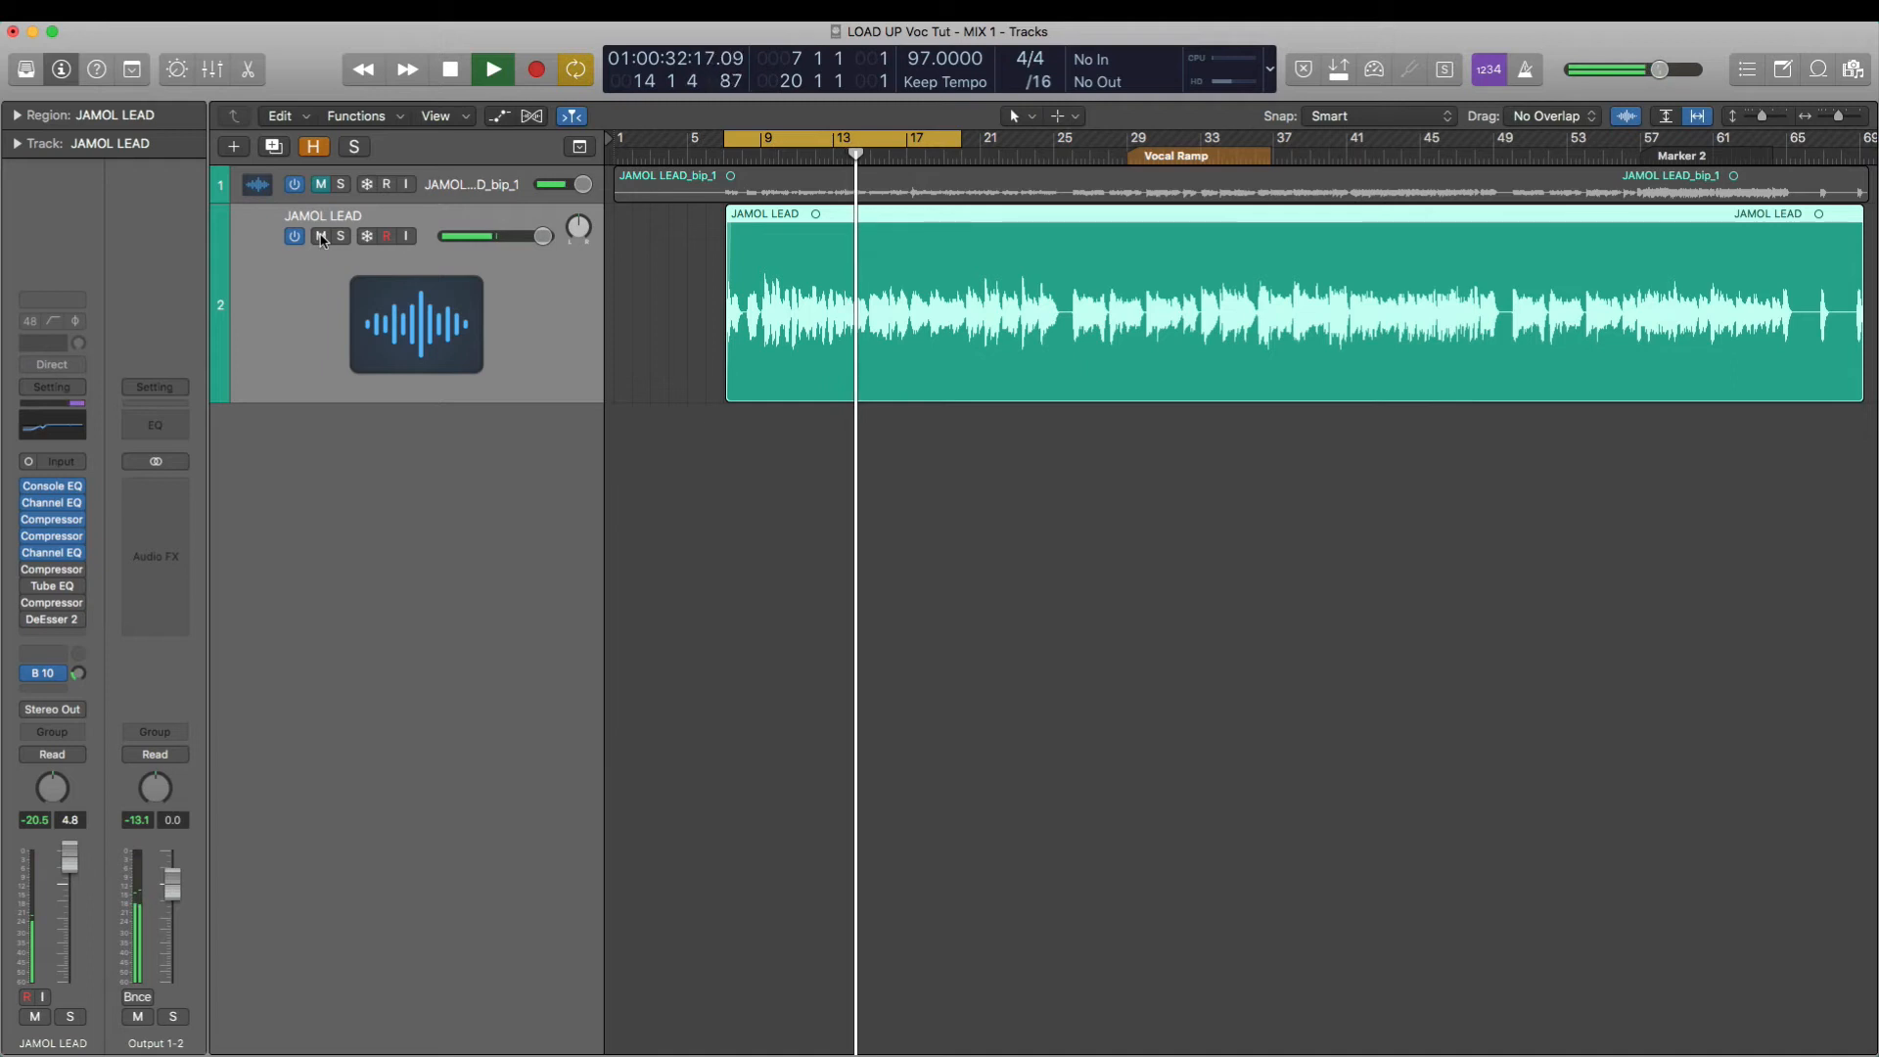
left_click(322, 237)
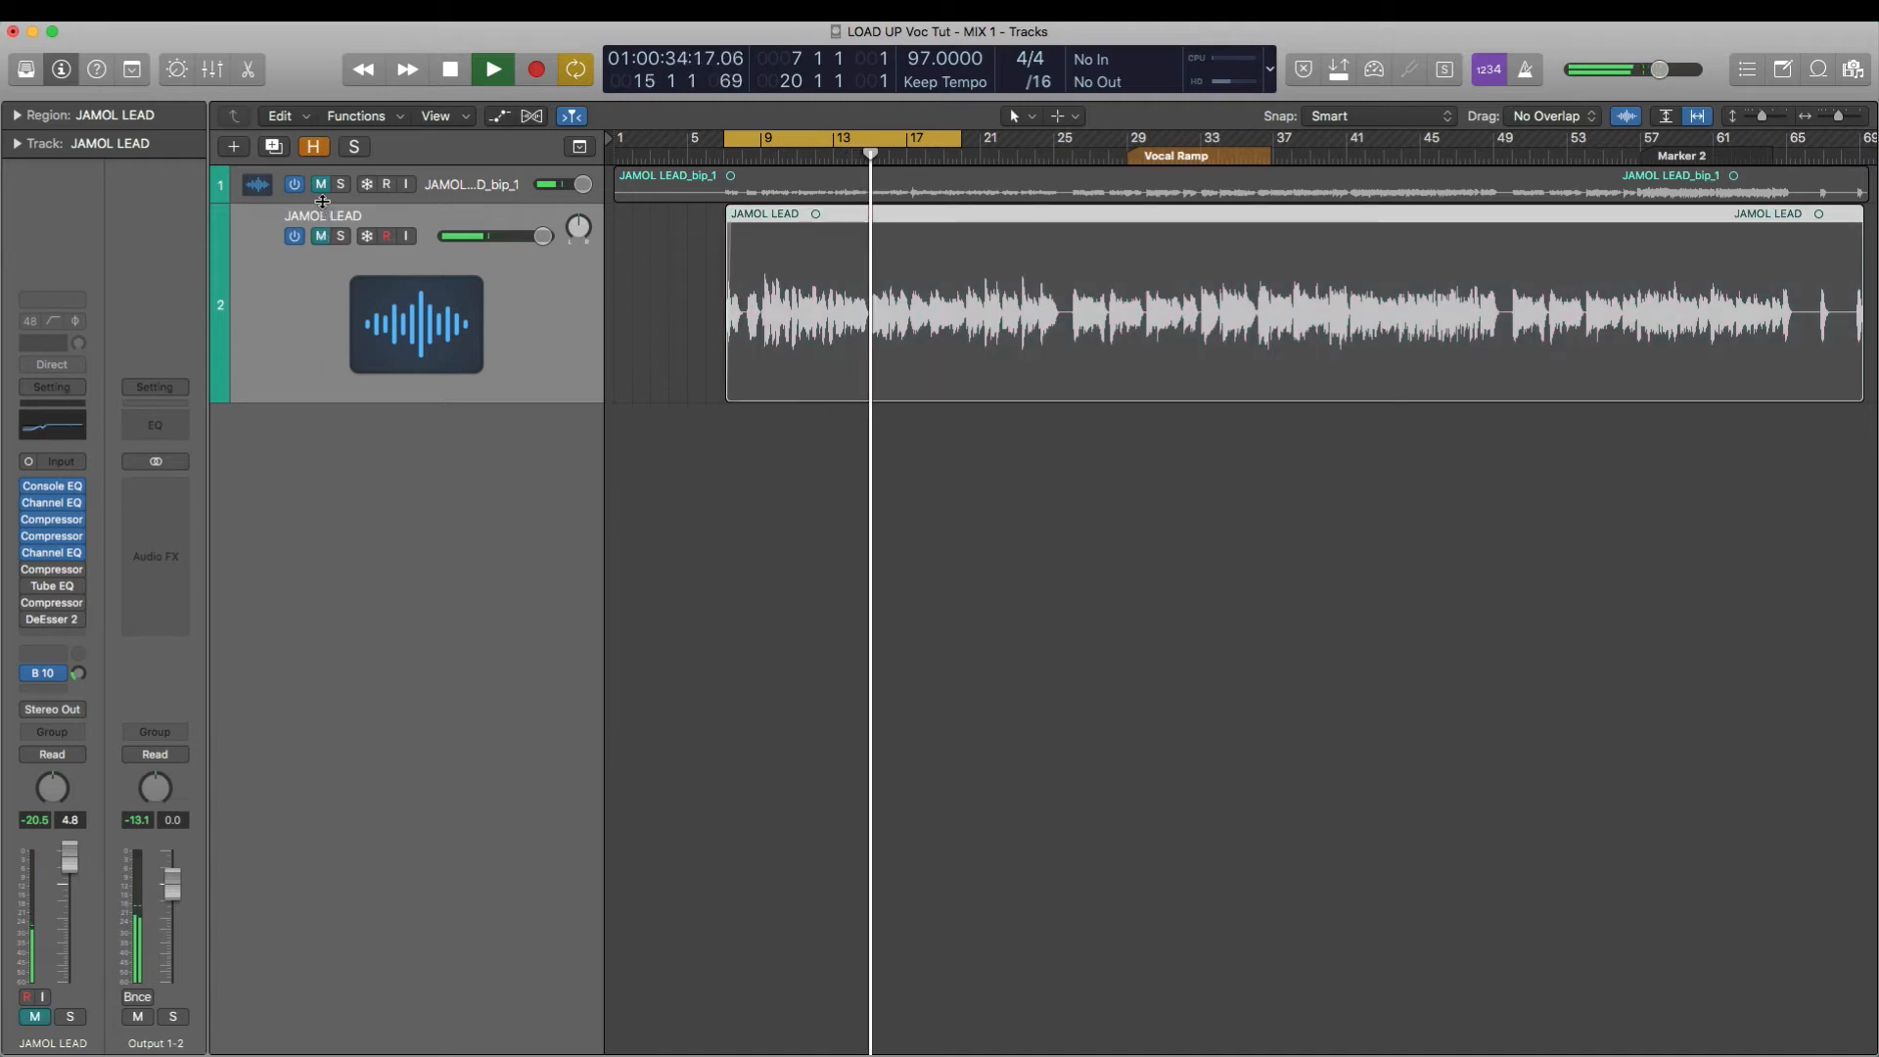
left_click(322, 185)
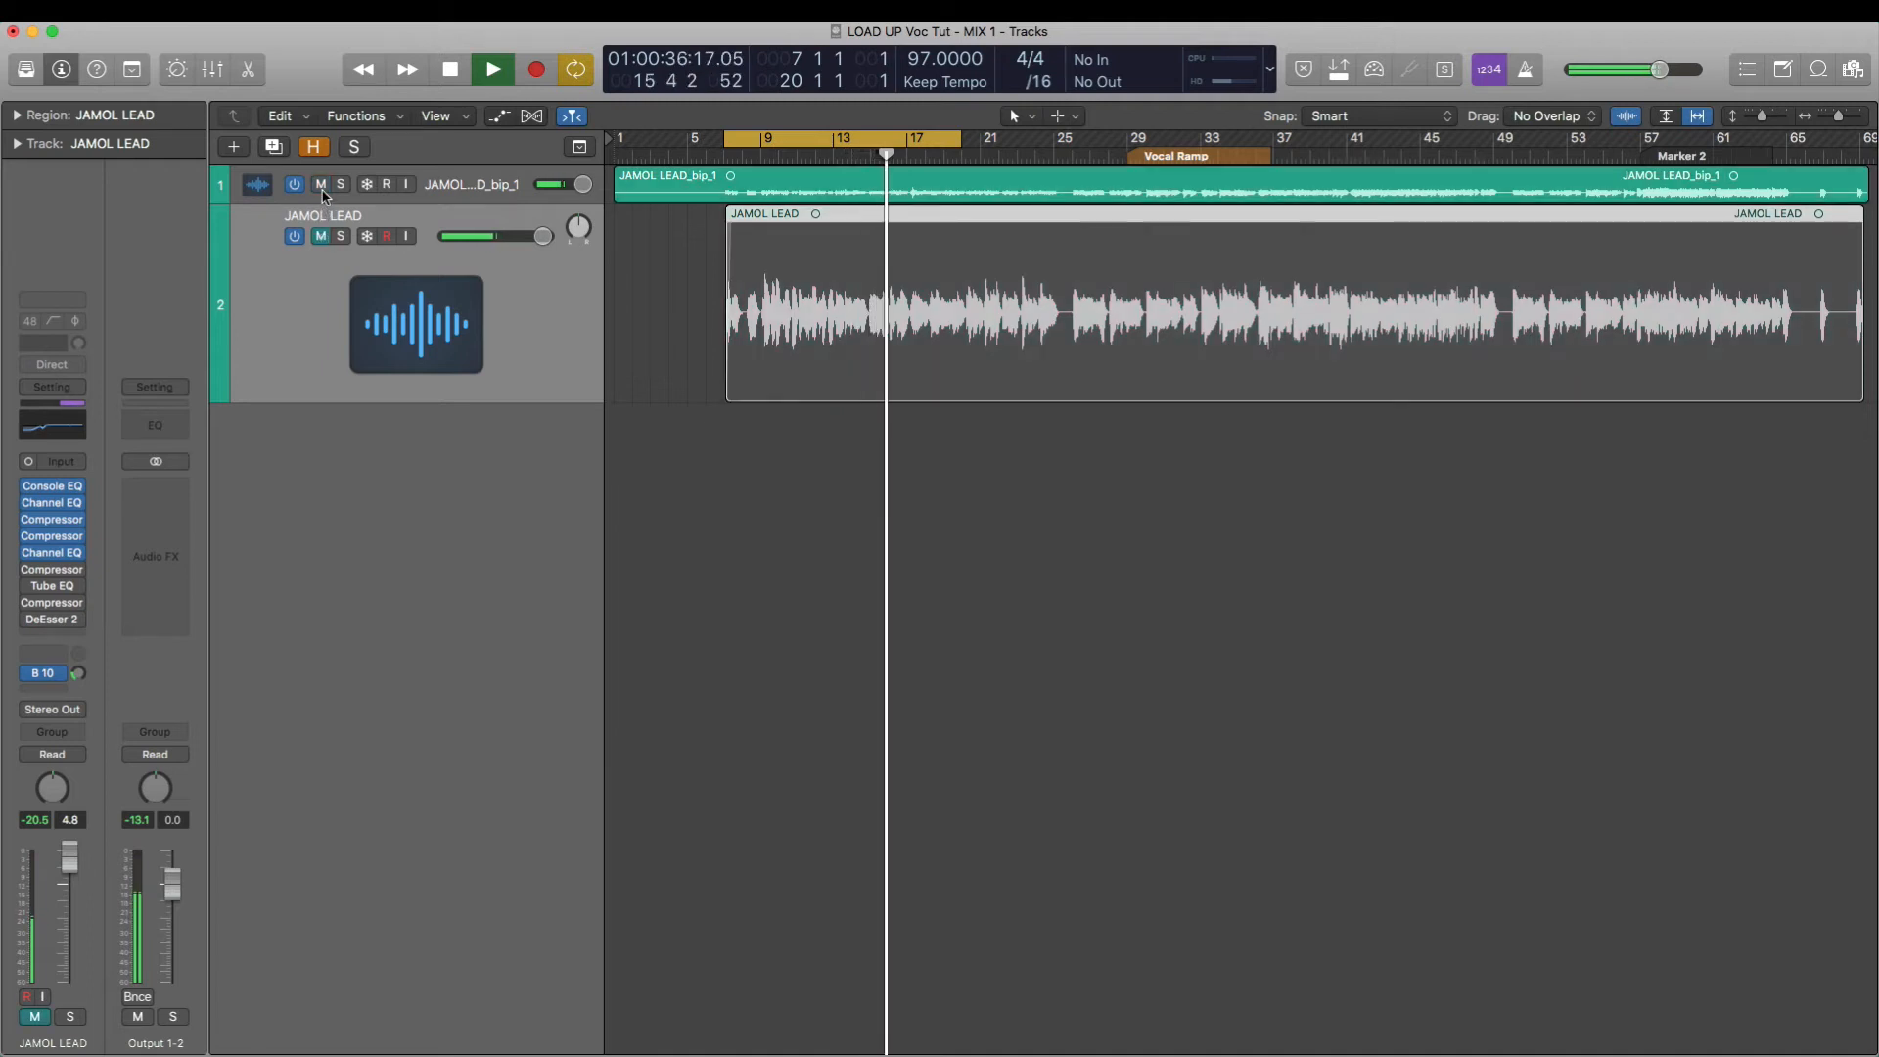
left_click(322, 185)
left_click(321, 236)
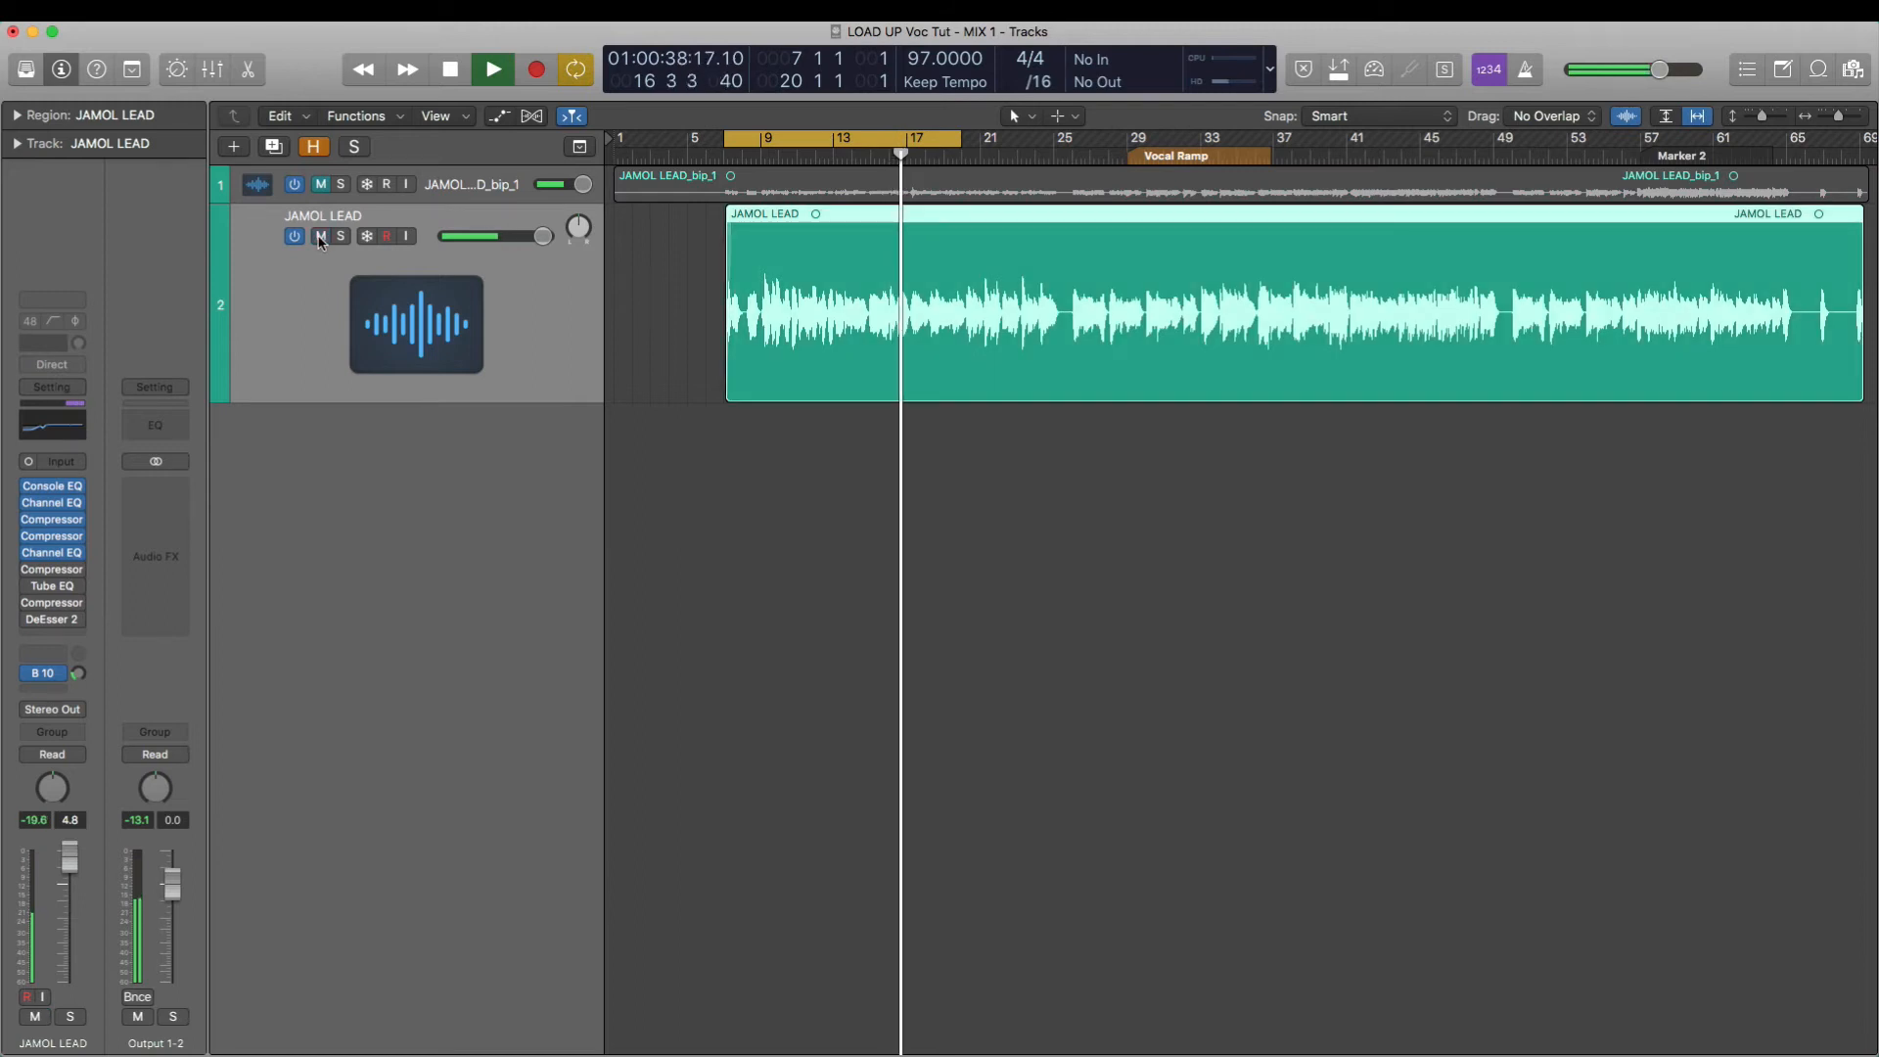
key("space")
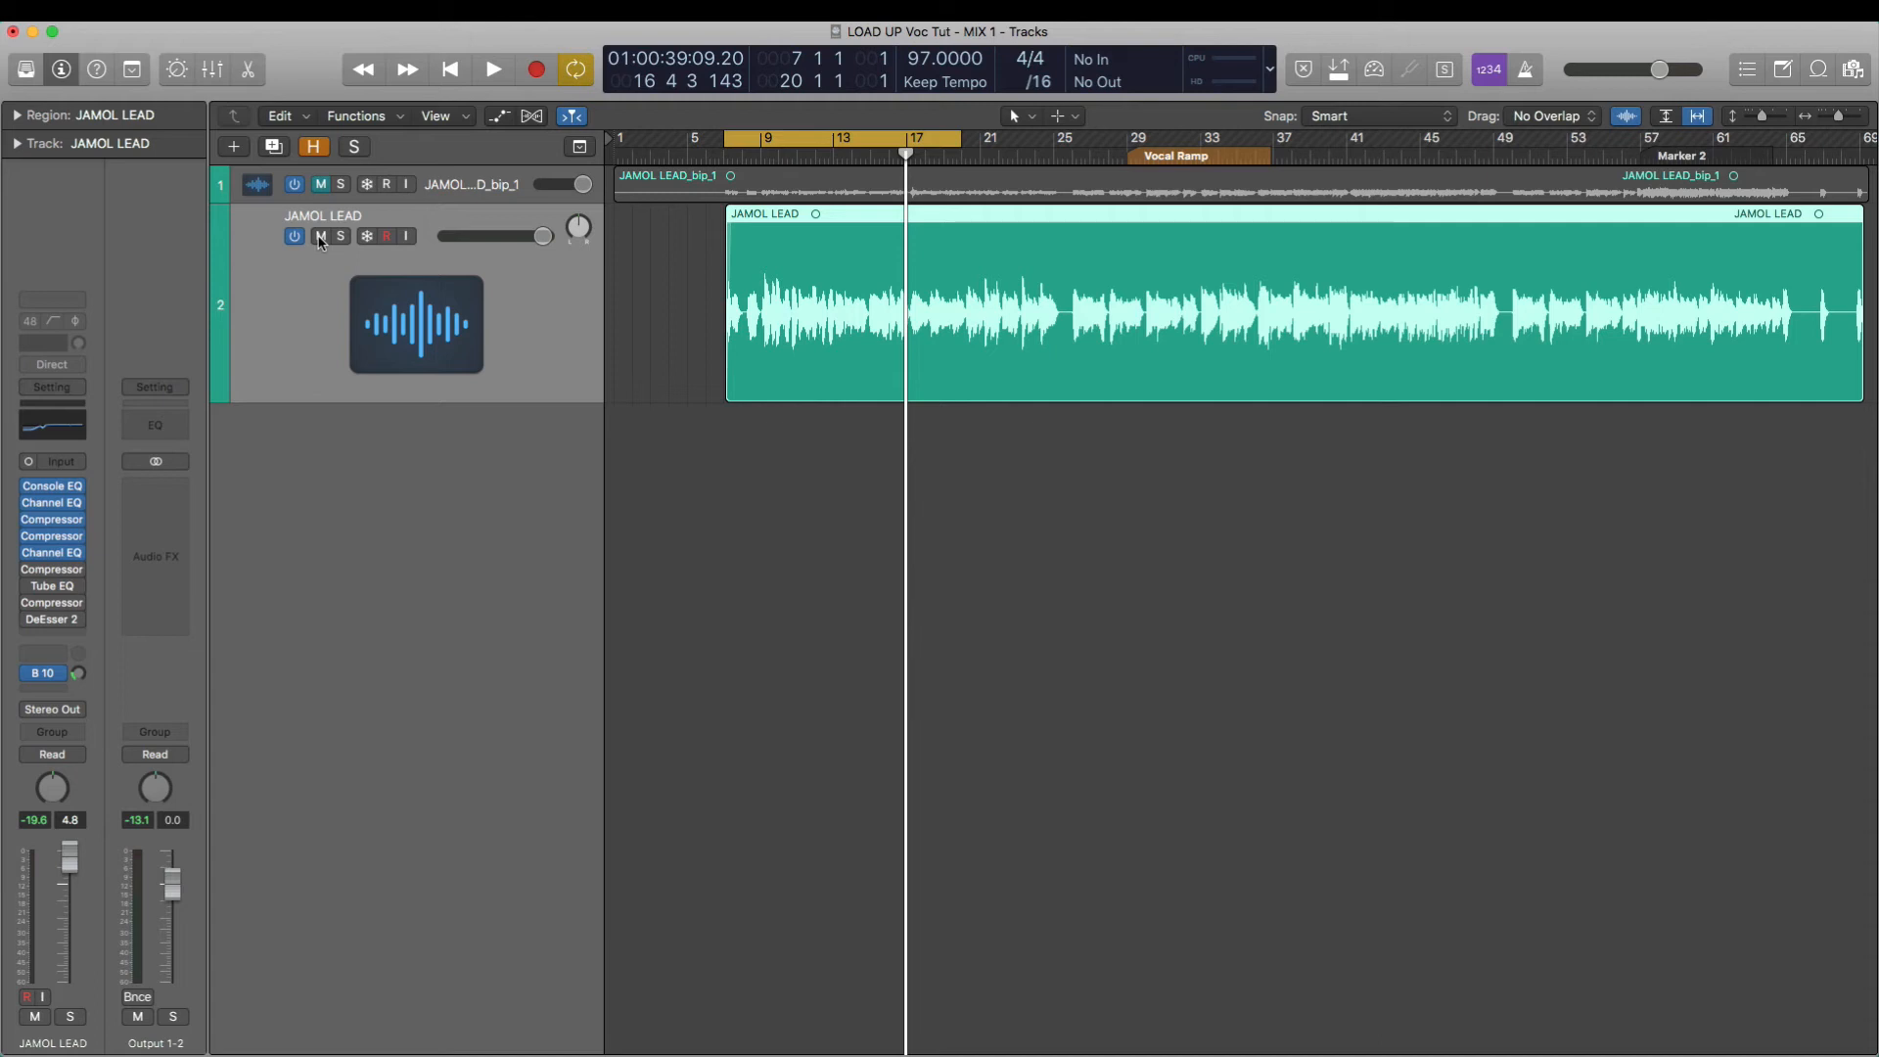
- Audition the bounced vocal alone from the loop start, stop playback, and make the track 2 lead the only unmuted vocal again
left_click(322, 236)
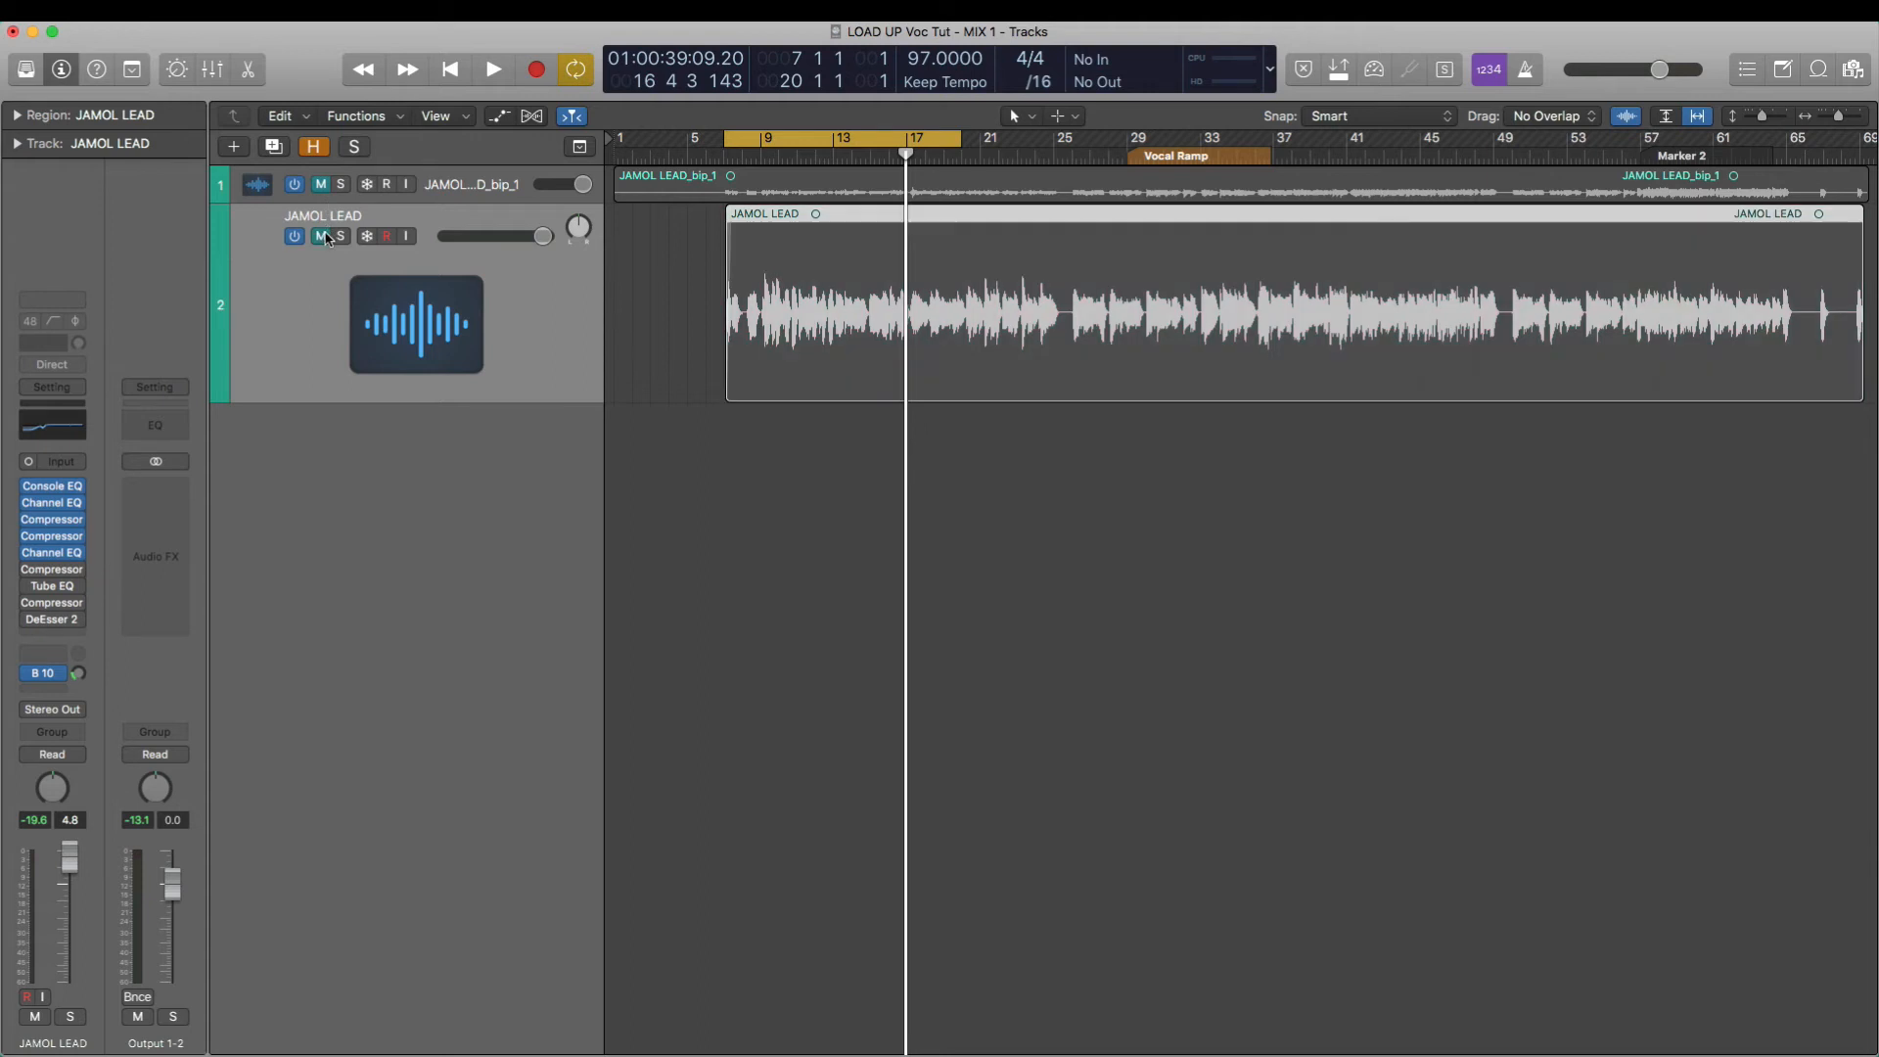
left_click(322, 185)
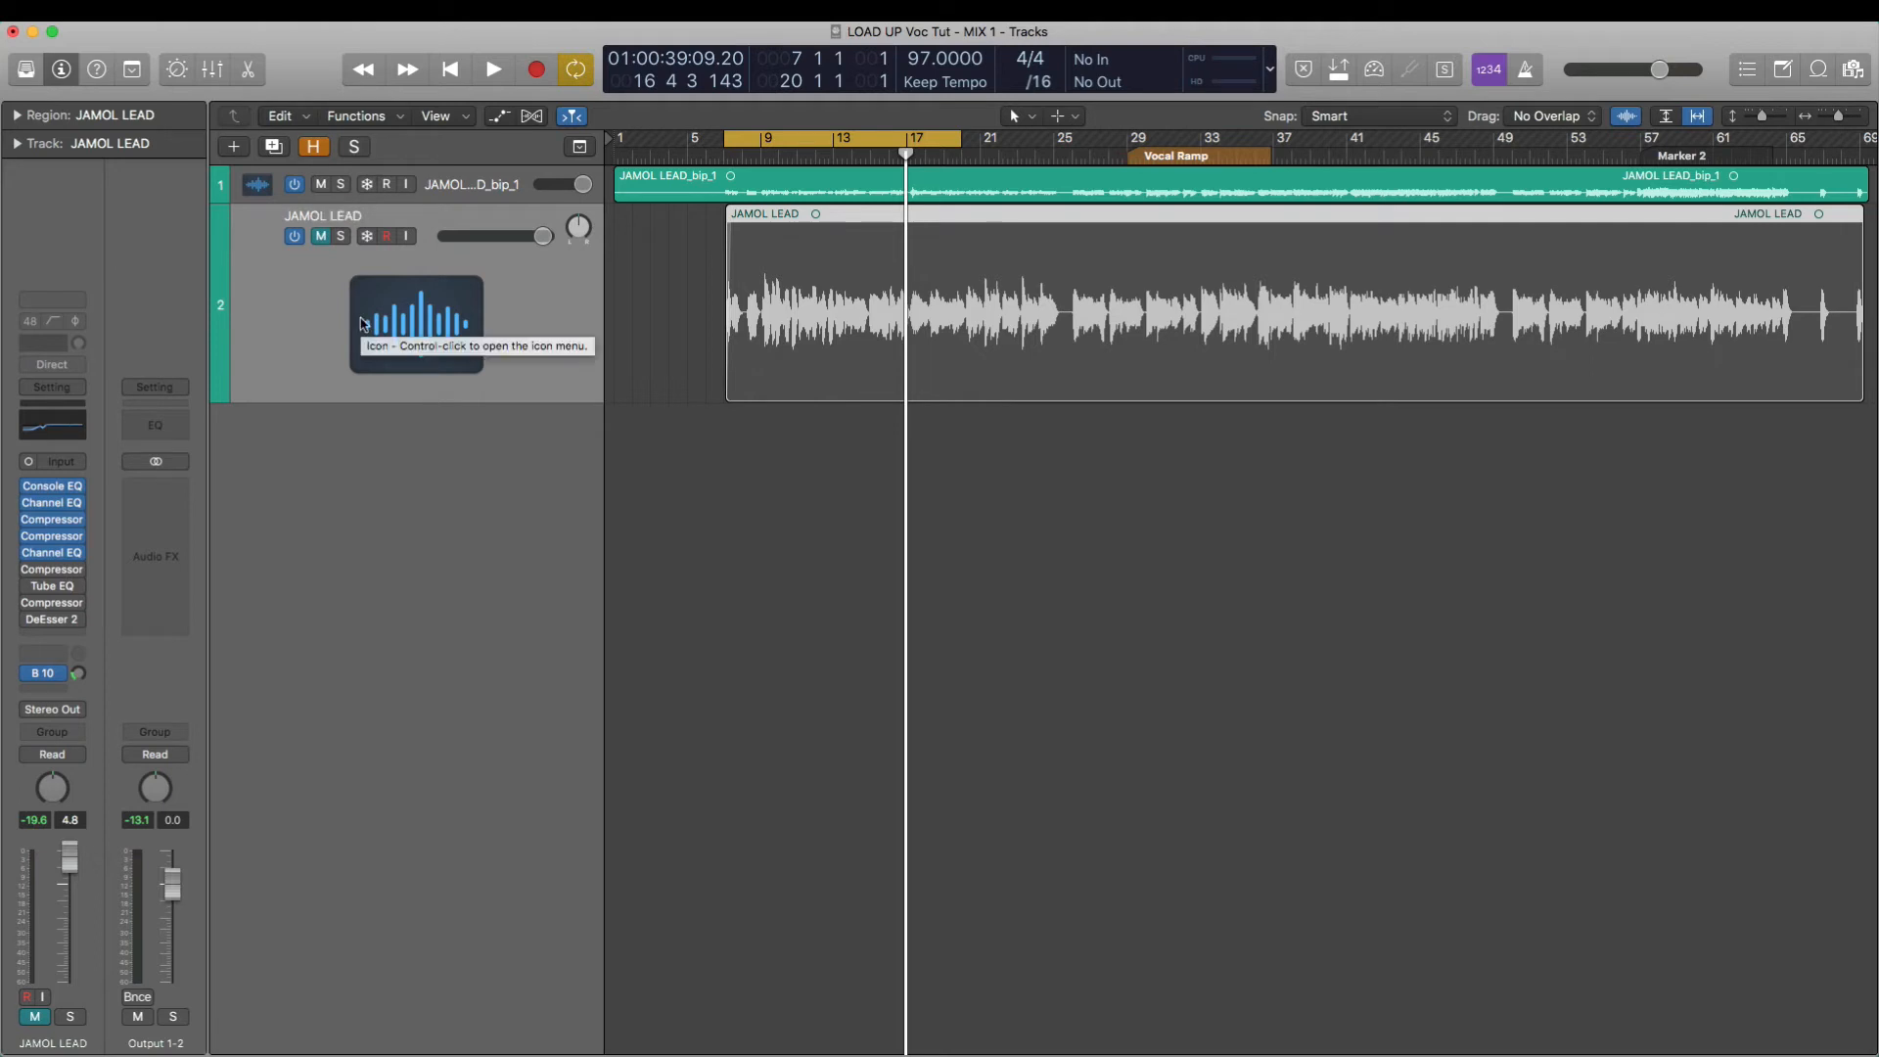
key("space")
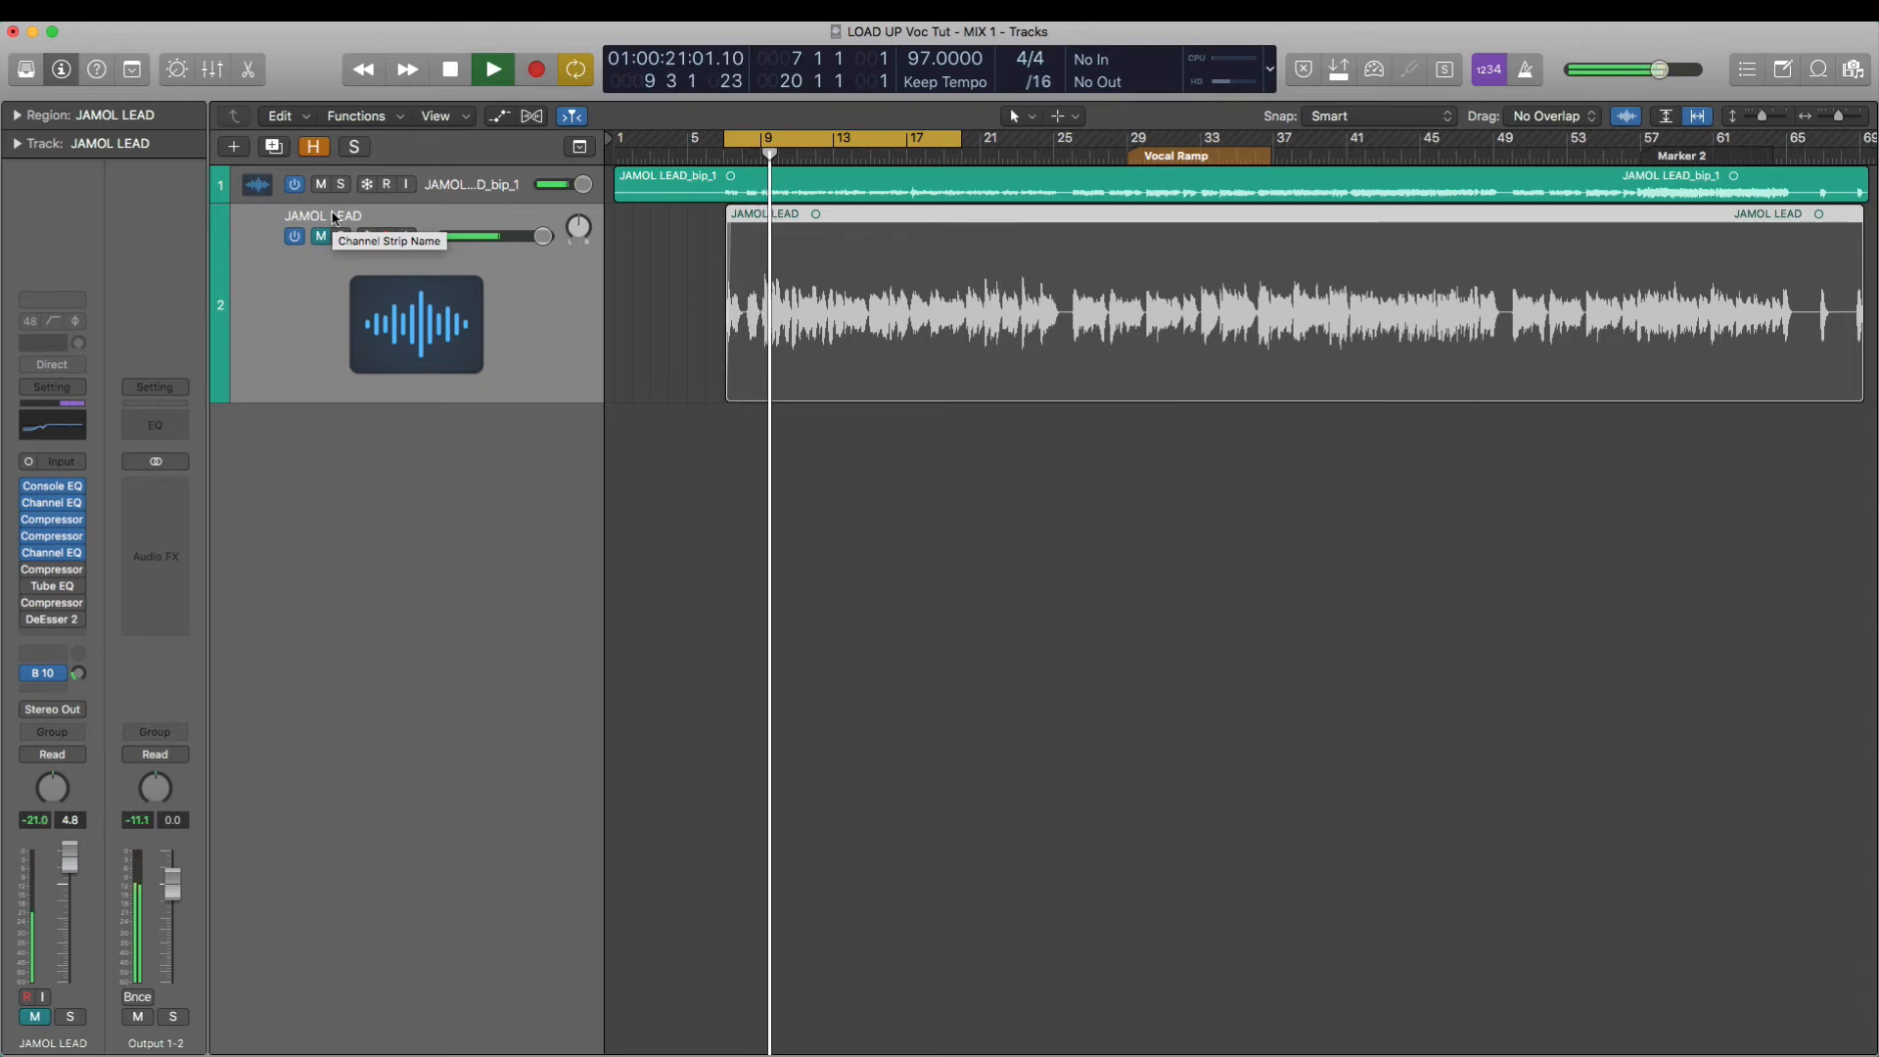
key("space")
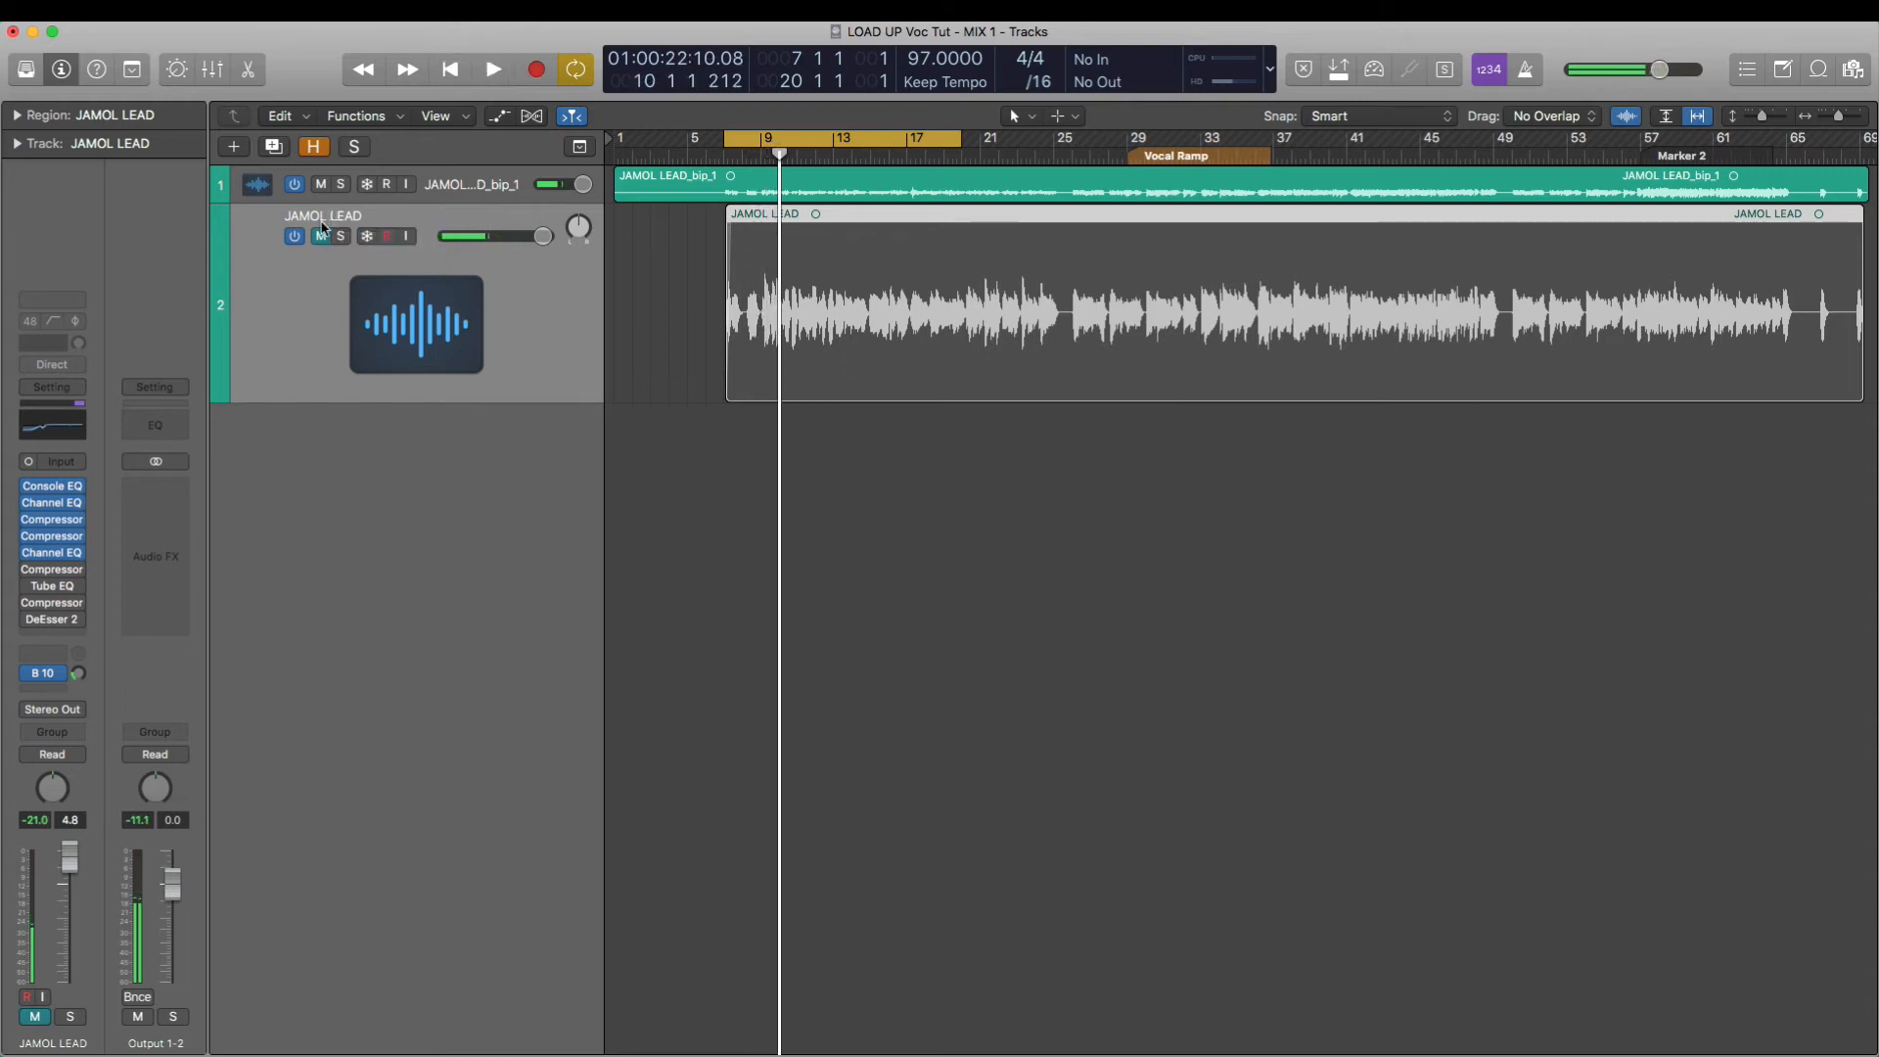
left_click(322, 185)
left_click(322, 236)
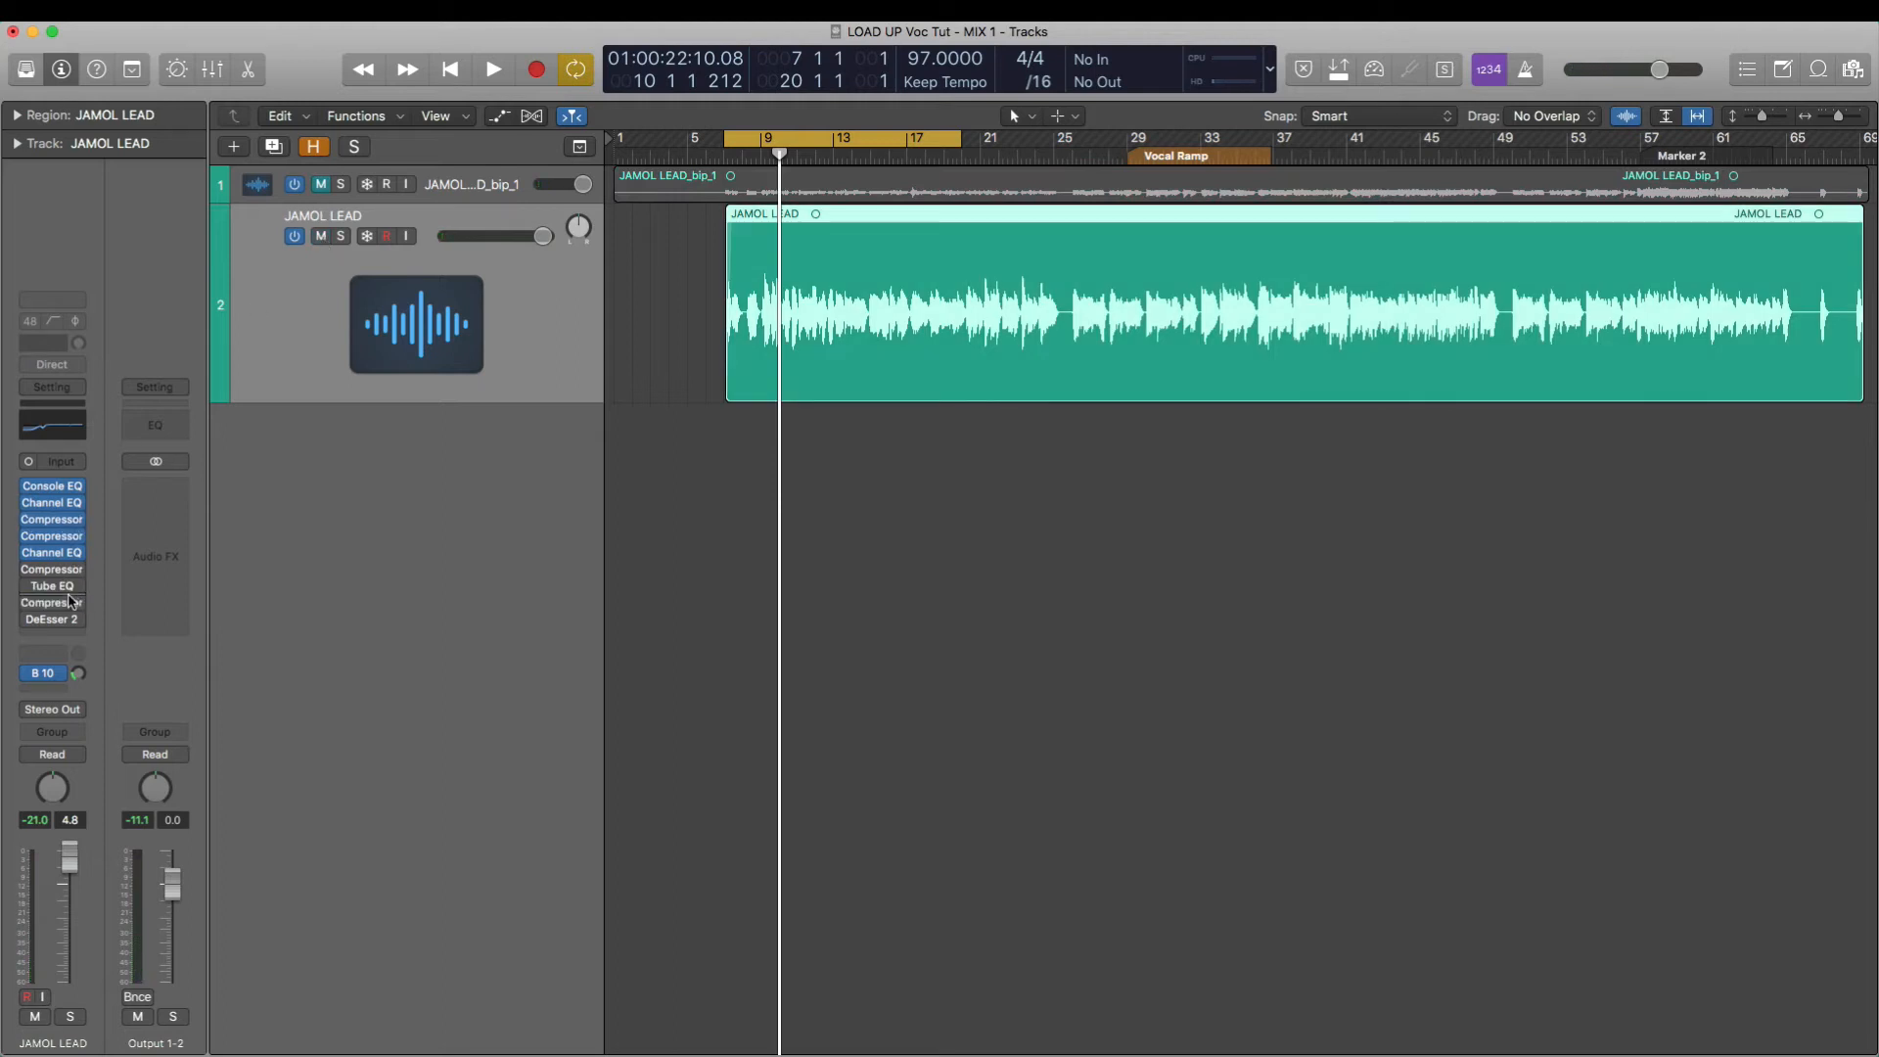
- Enable the third Compressor on the track 2 lead vocal, review its settings, keep the Classic VCA model, and close the plug-in
mouse_move(31, 574)
left_click(29, 570)
left_click(58, 573)
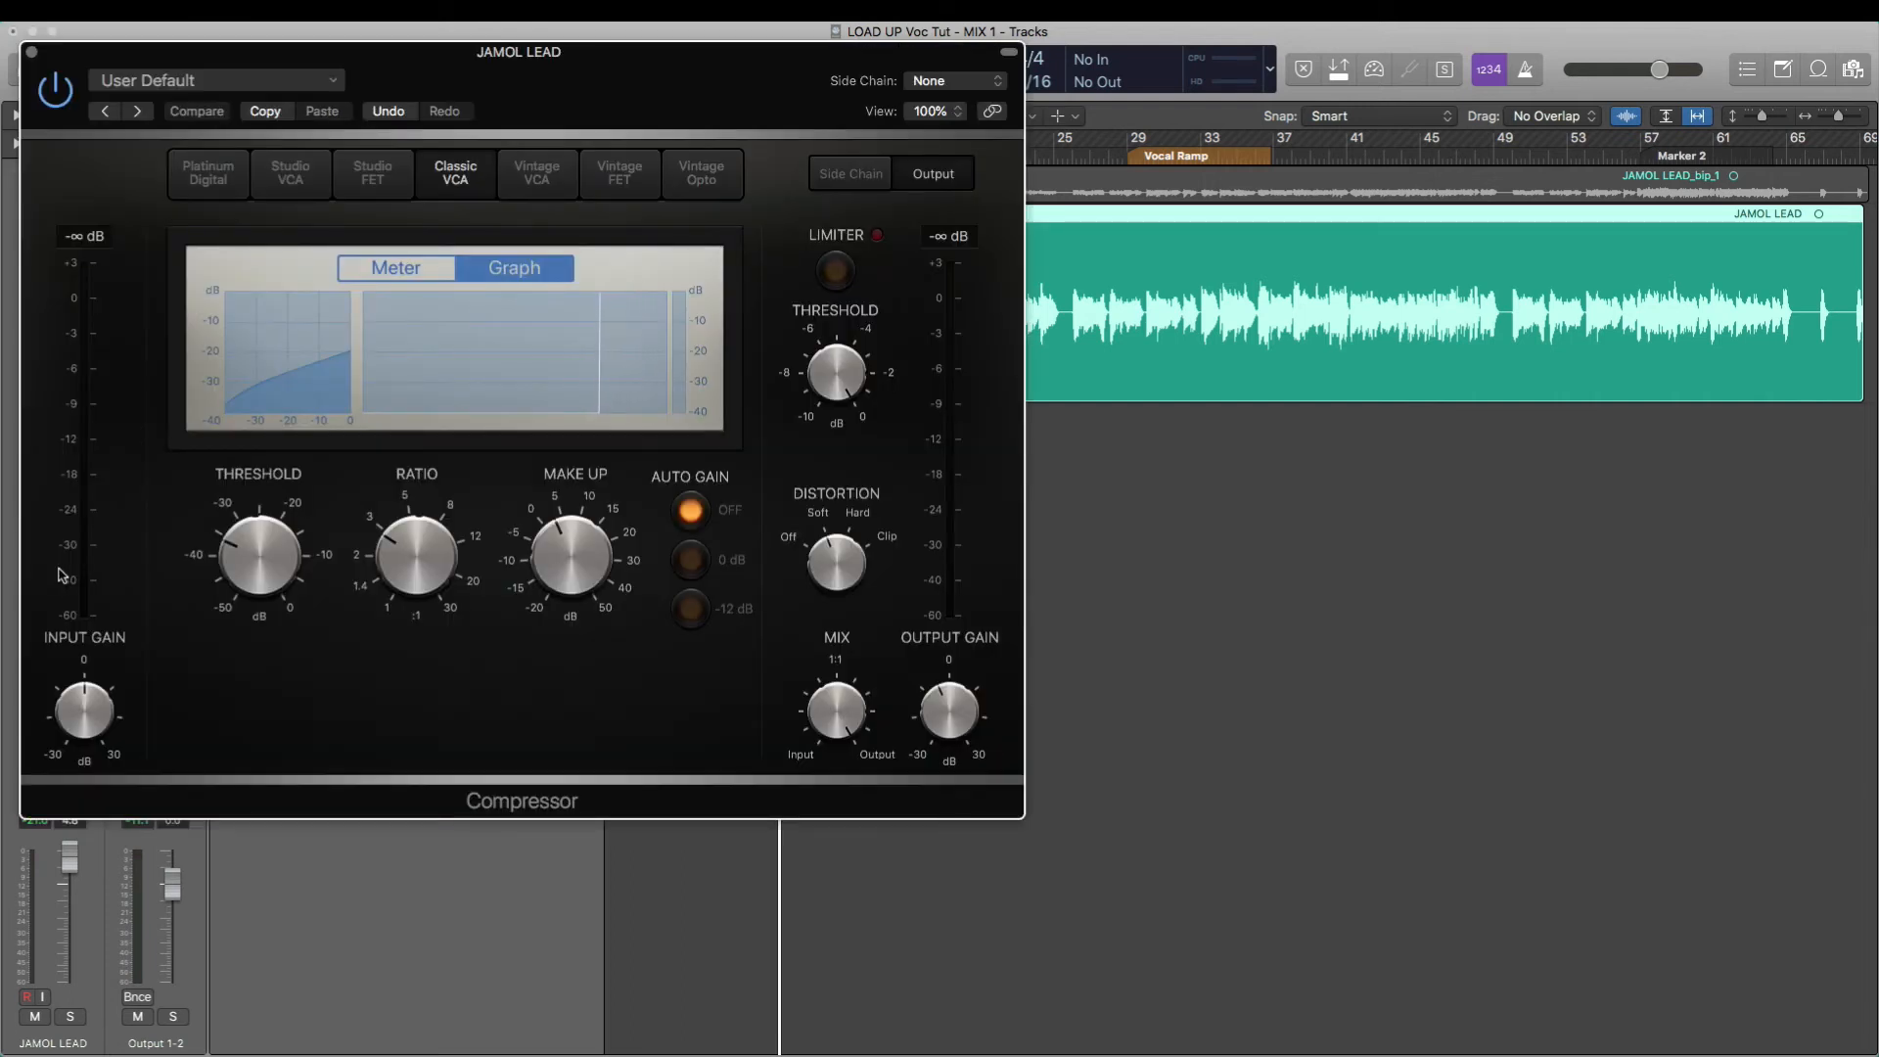
left_click_drag(542, 71, 1071, 112)
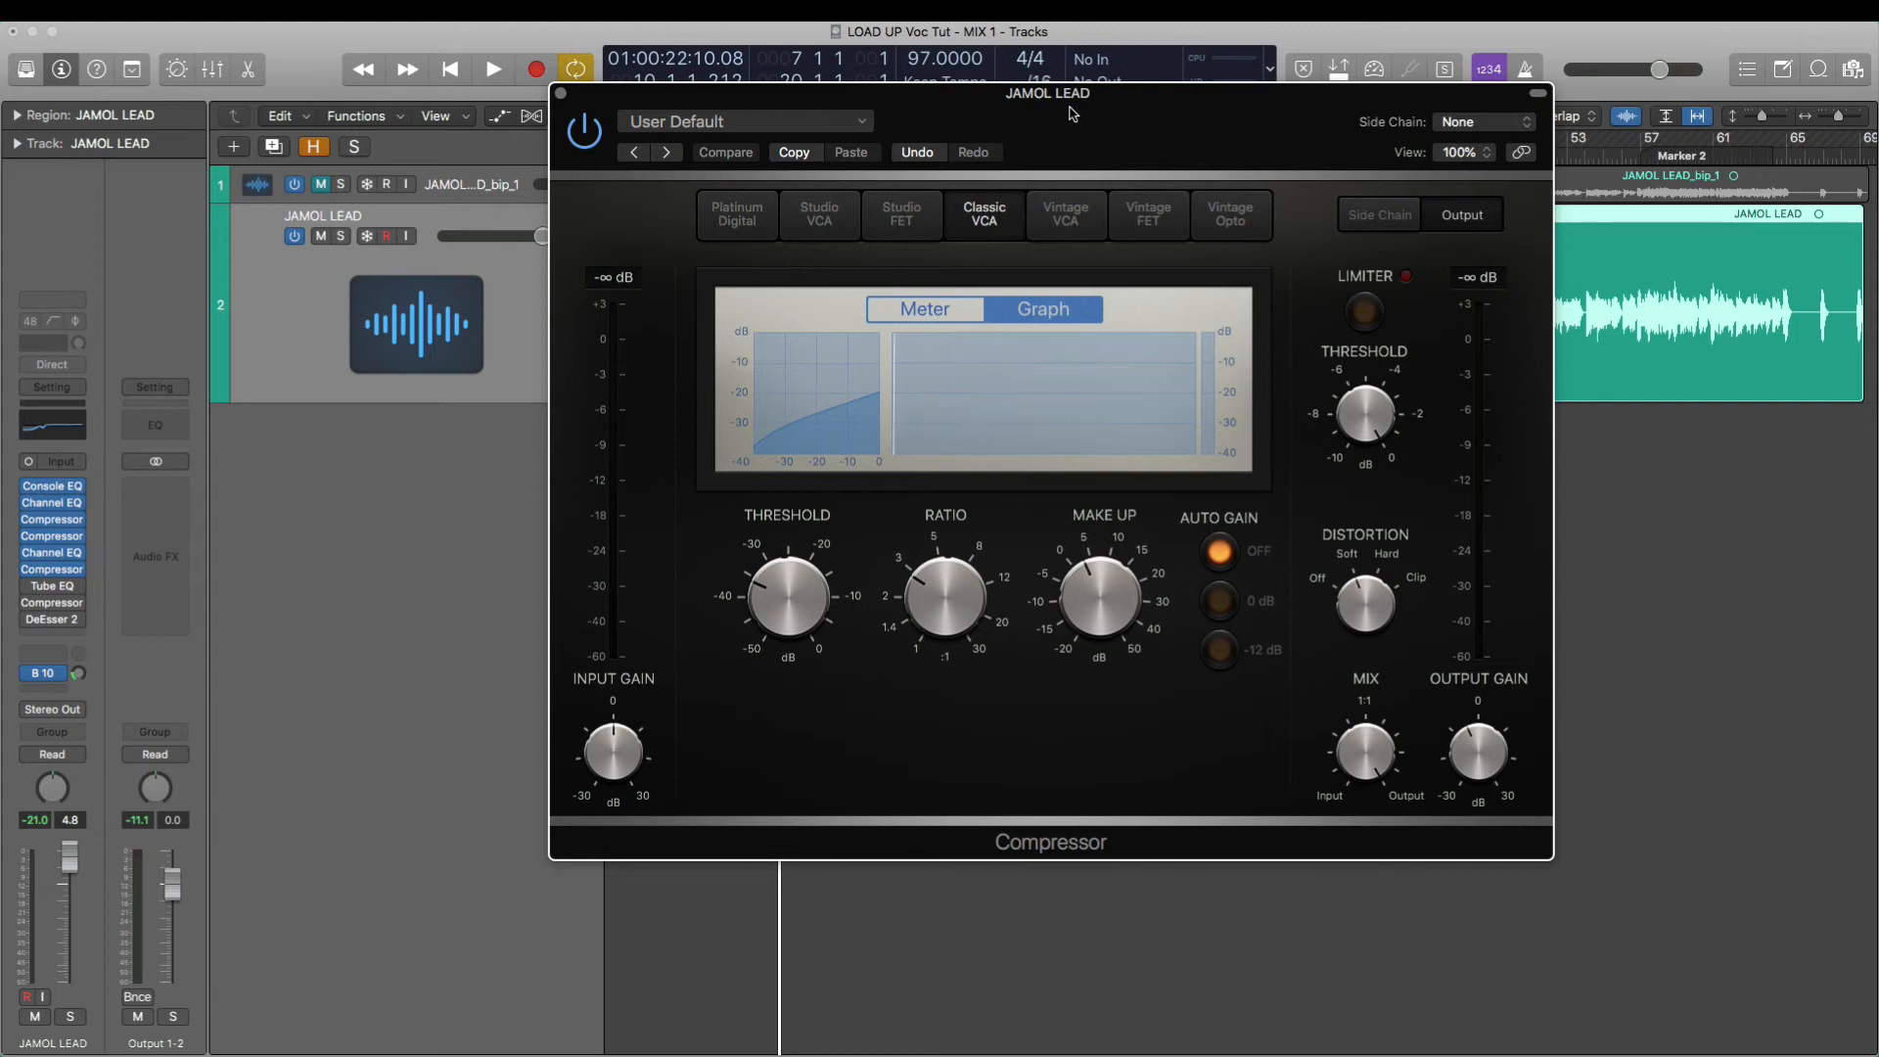
left_click(1071, 208)
left_click(983, 214)
left_click(561, 94)
mouse_move(64, 574)
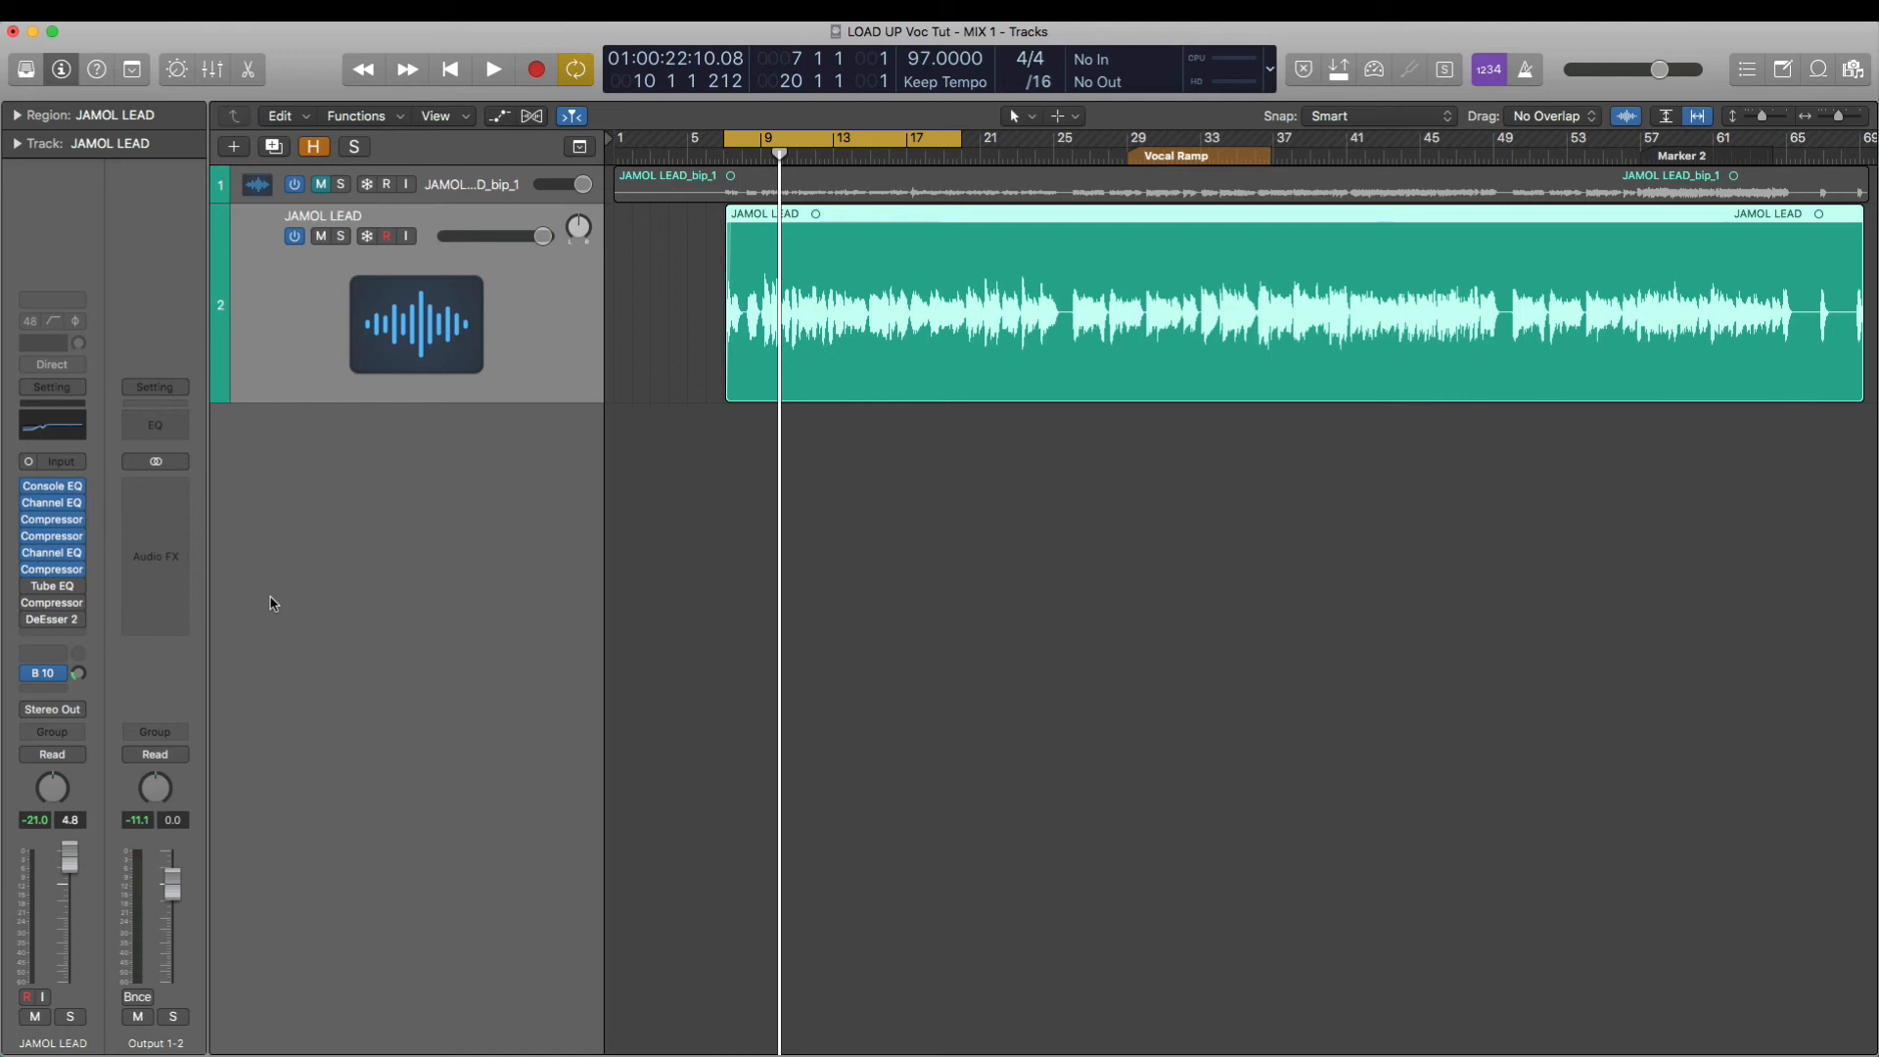
- Compare the lead vocal through the Classic VCA compressor with the bounced vocal over the loop, ending with only track 2 unmuted
key("space")
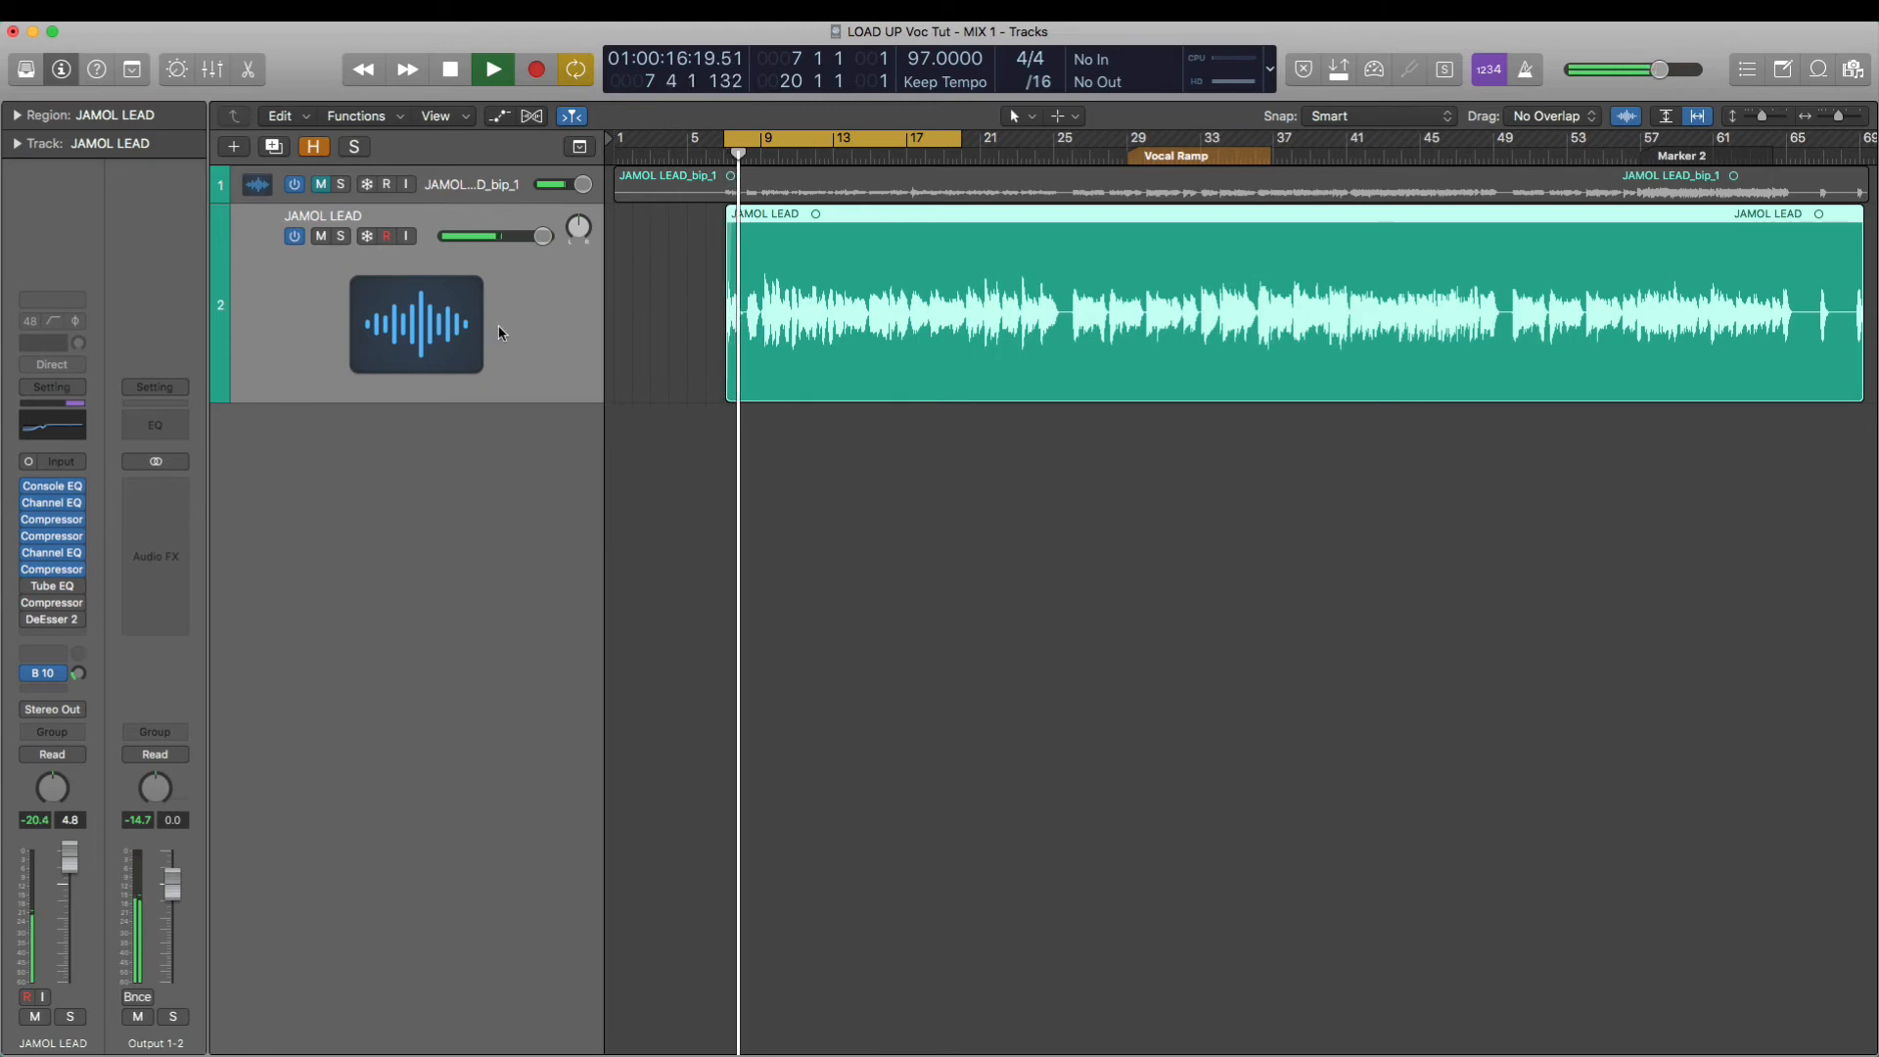
left_click(321, 238)
left_click(321, 185)
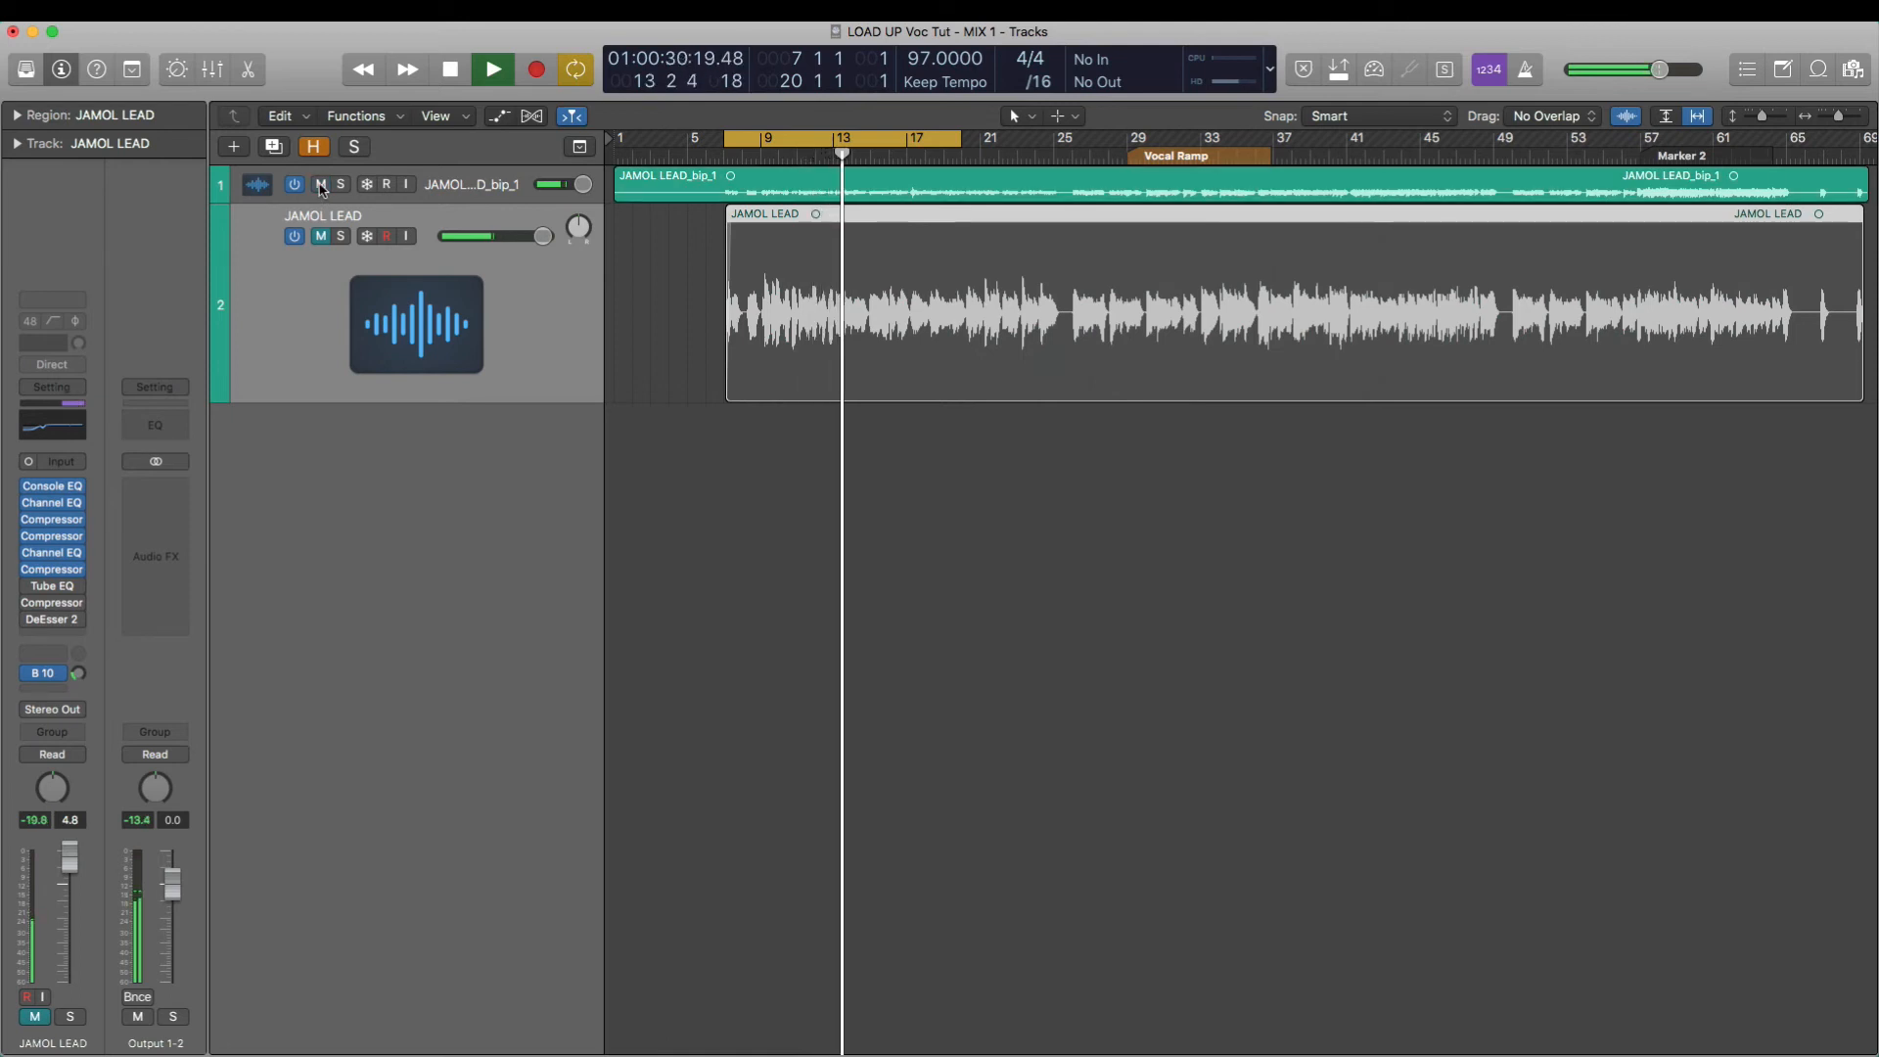
left_click(321, 185)
left_click(321, 235)
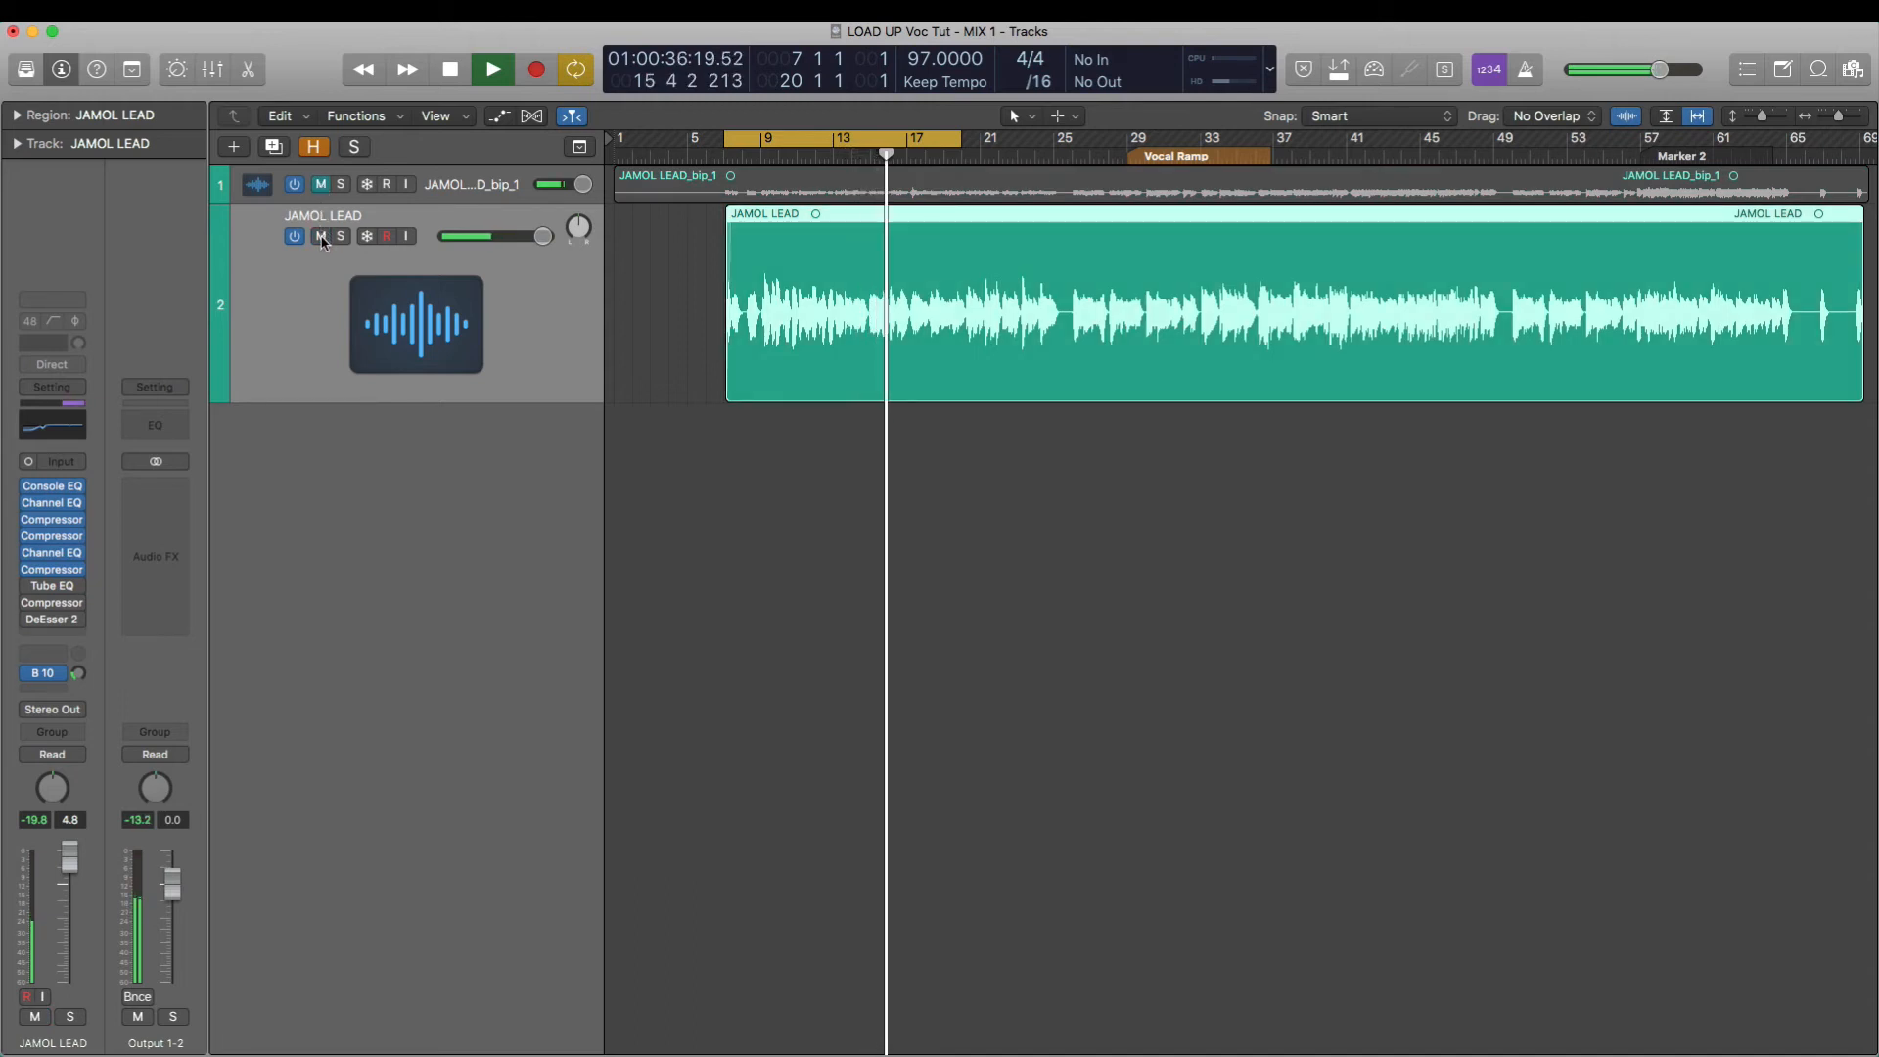
left_click(321, 236)
left_click(323, 191)
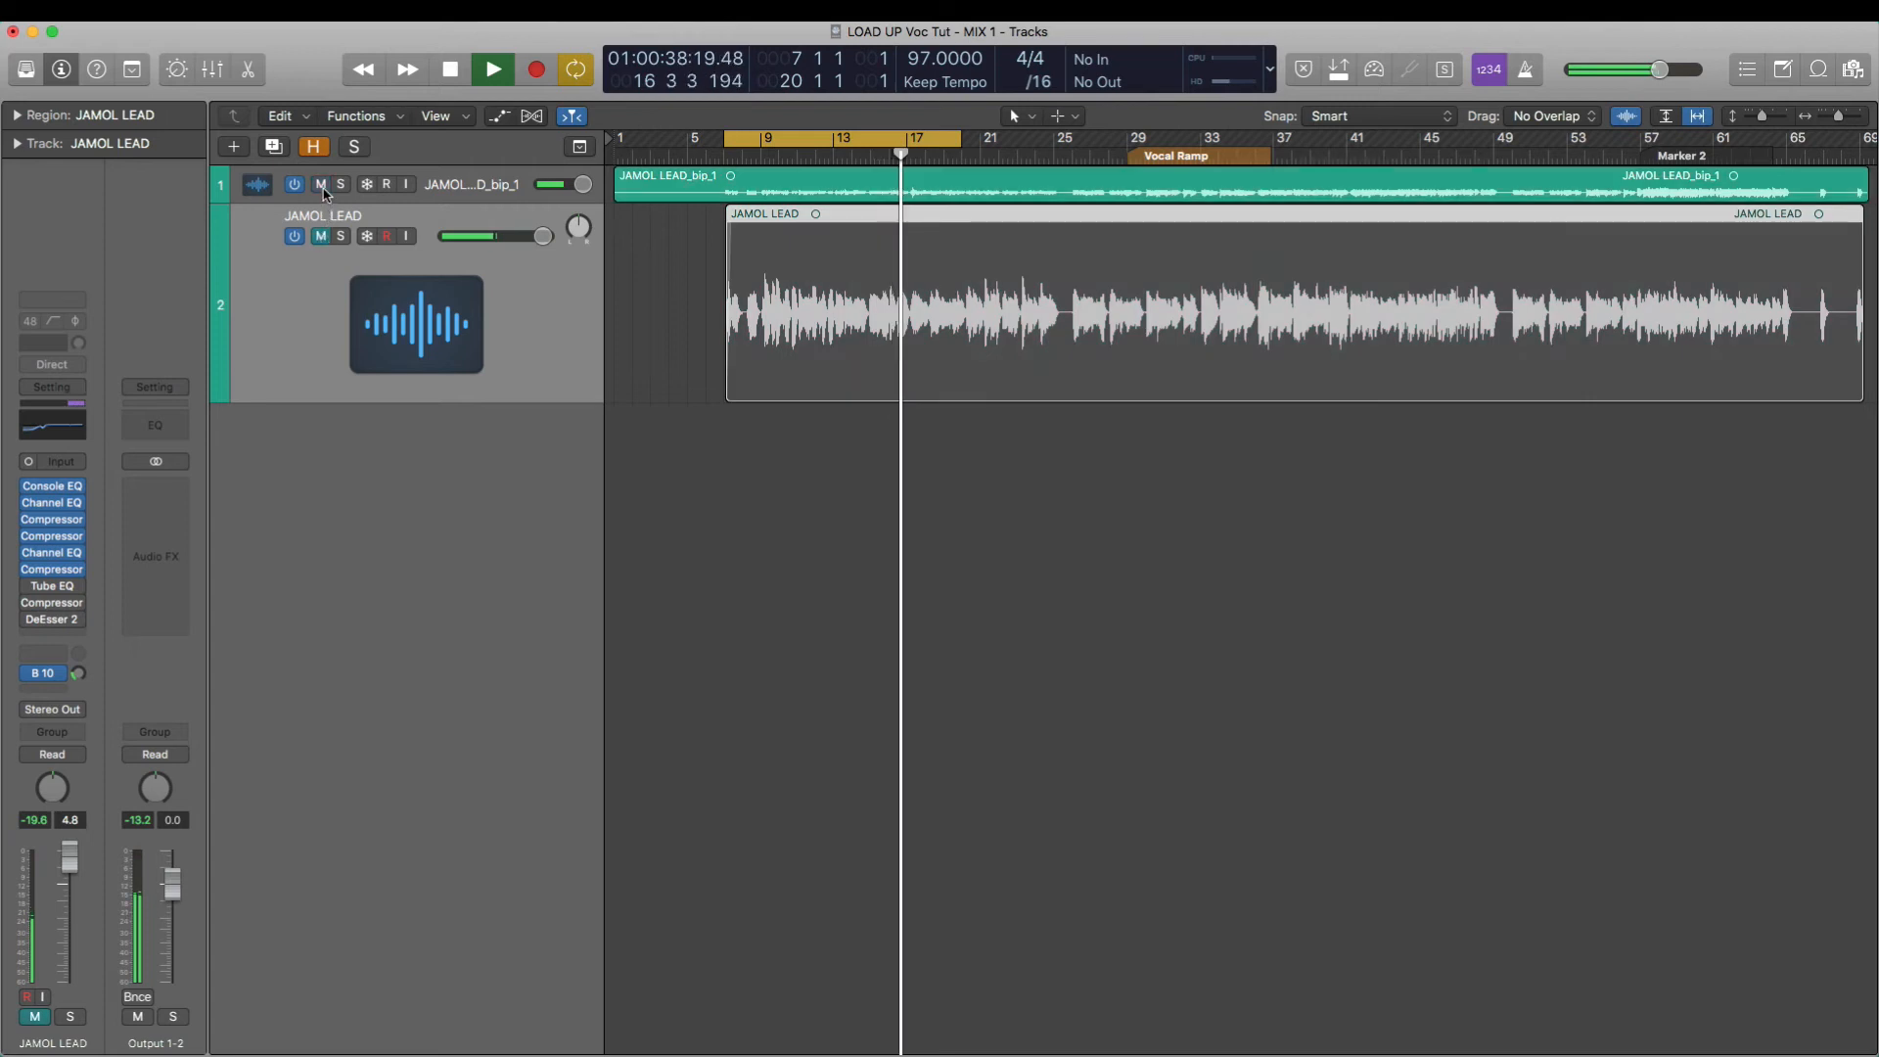
key("space")
left_click(323, 186)
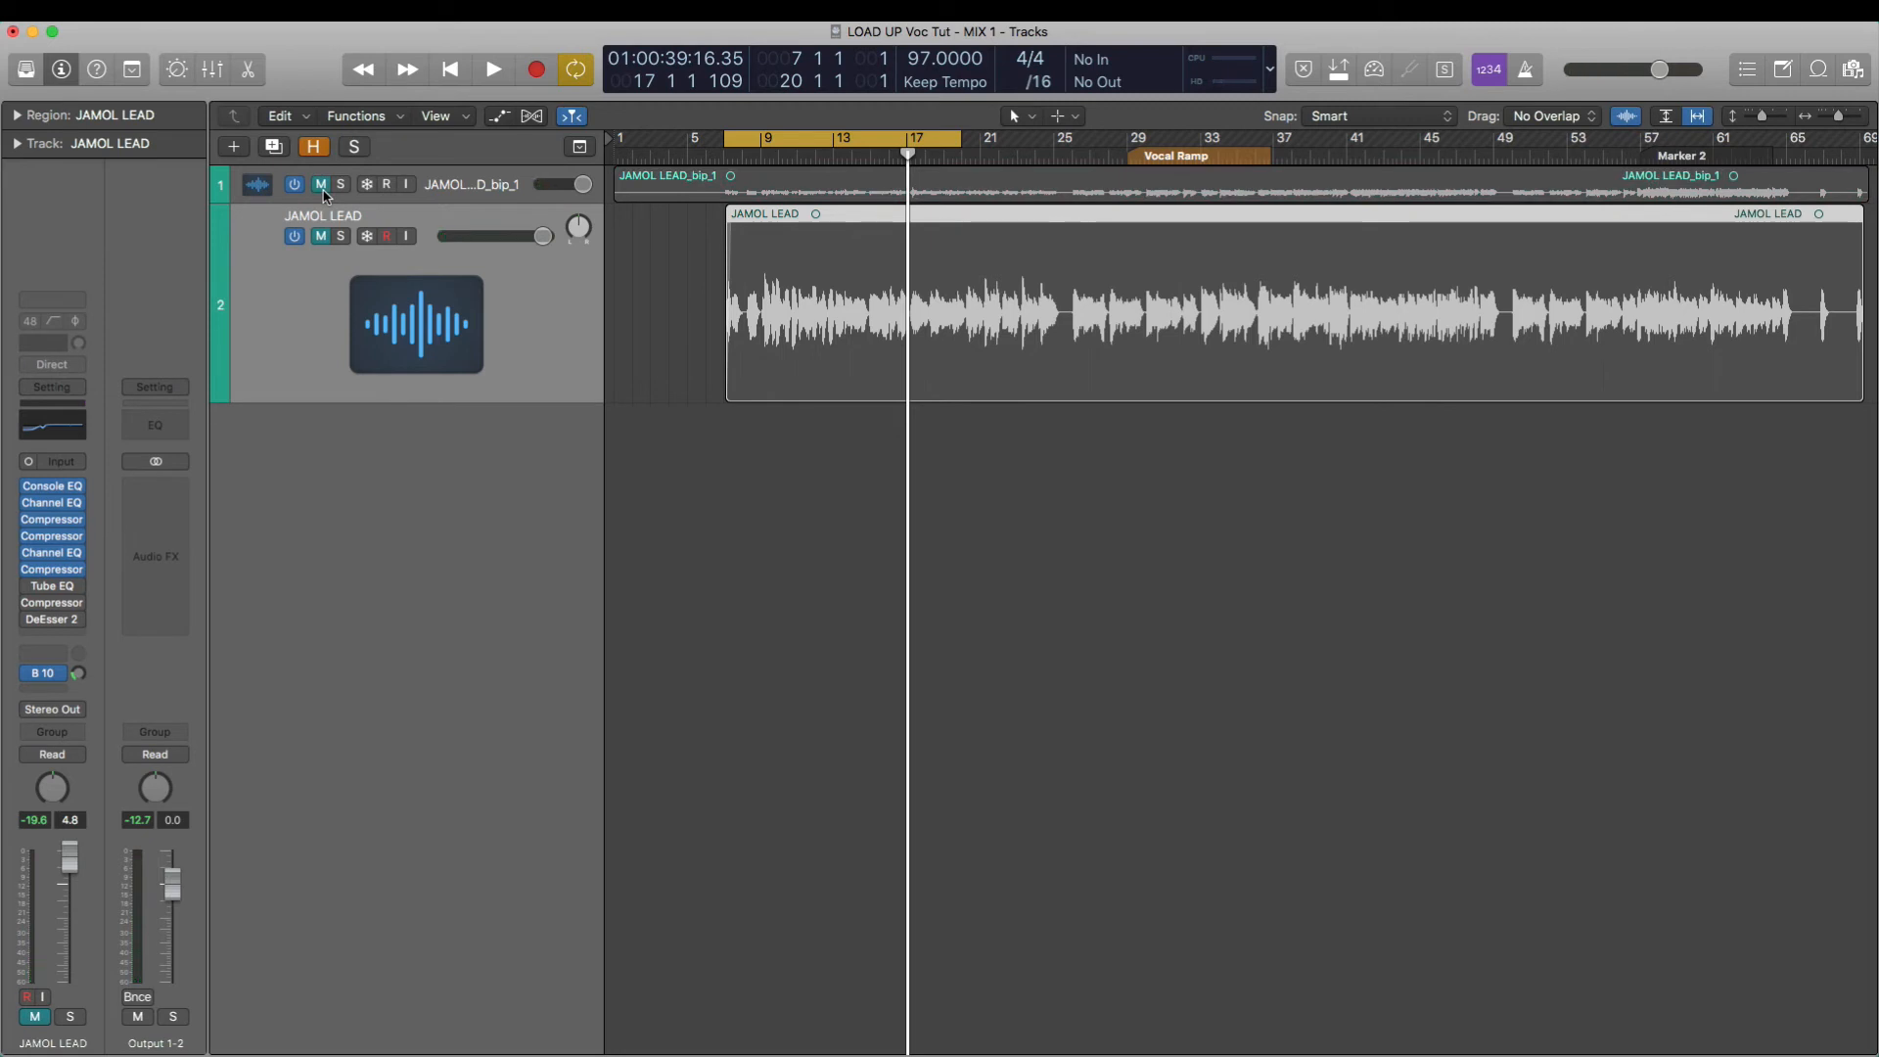
left_click(323, 188)
left_click(323, 188)
left_click(321, 237)
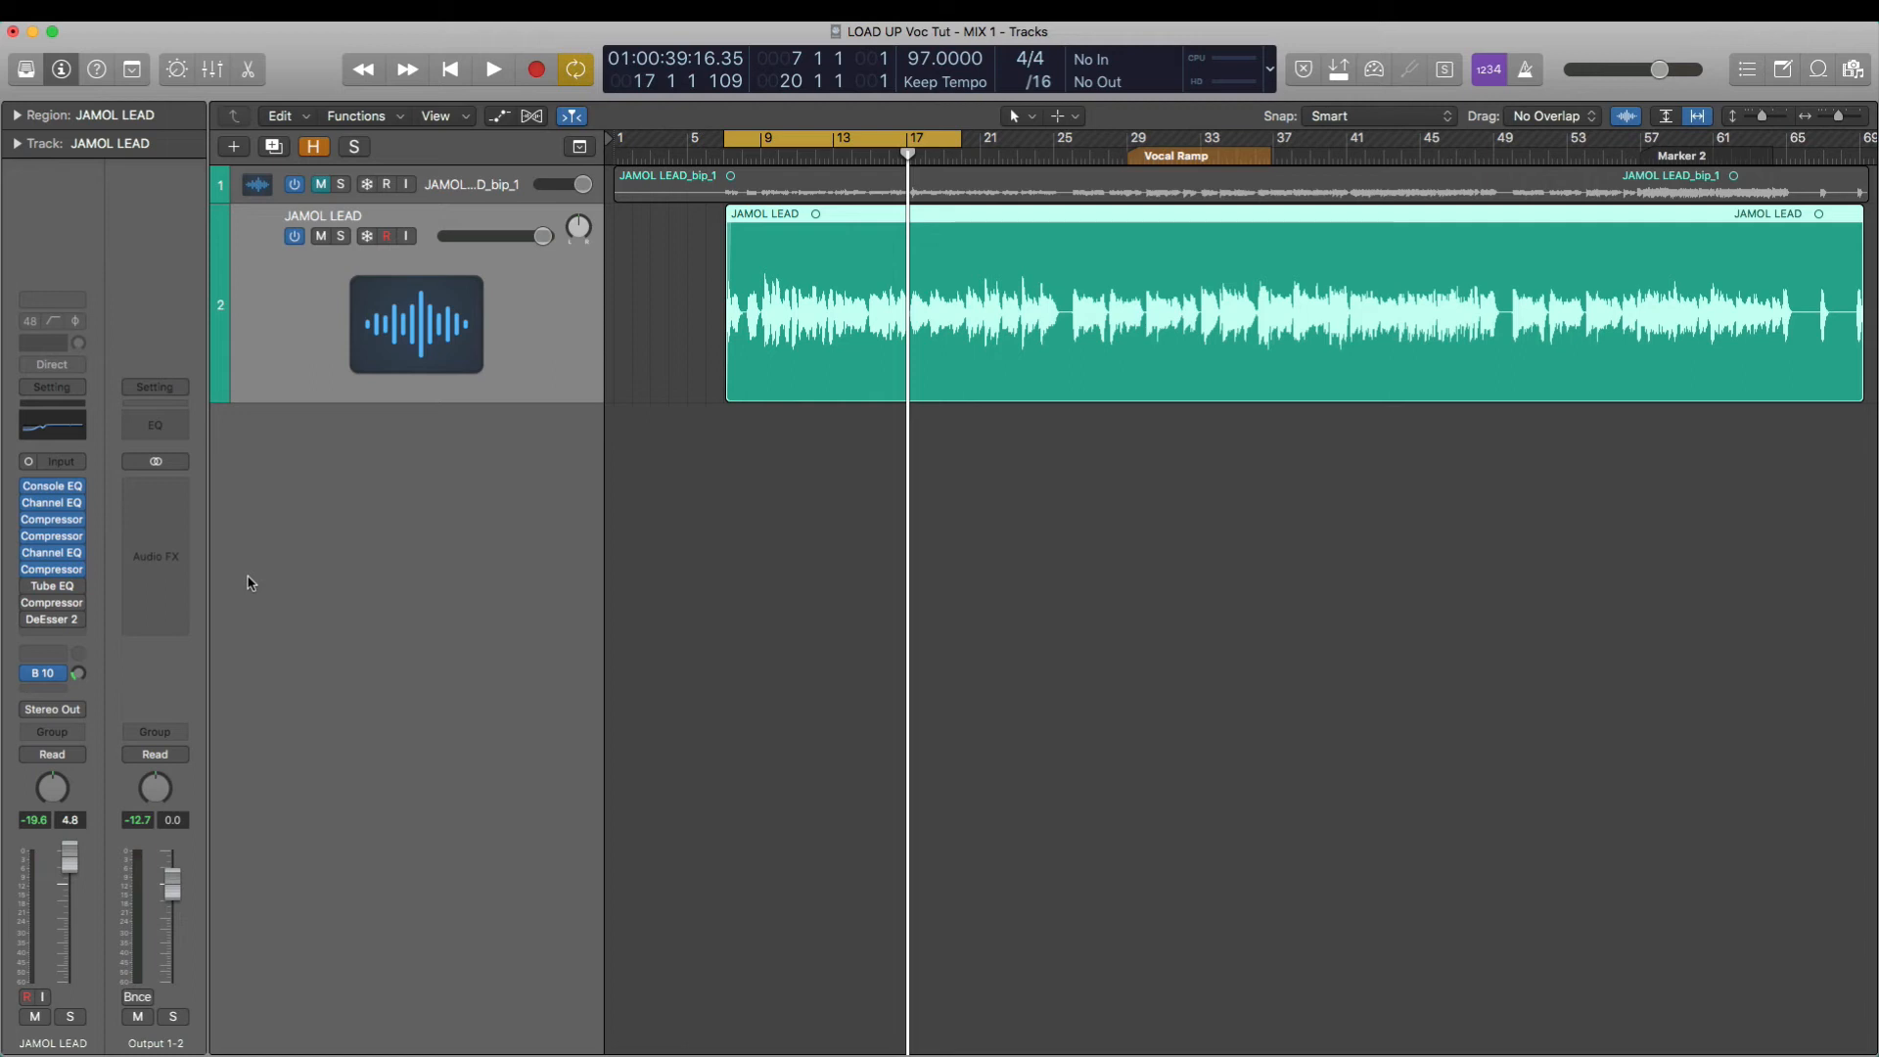
- Open the Vintage Tube EQ on the track 2 lead vocal, enable it, review its boost and peak settings, and close the plug-in
mouse_move(29, 591)
left_click(61, 590)
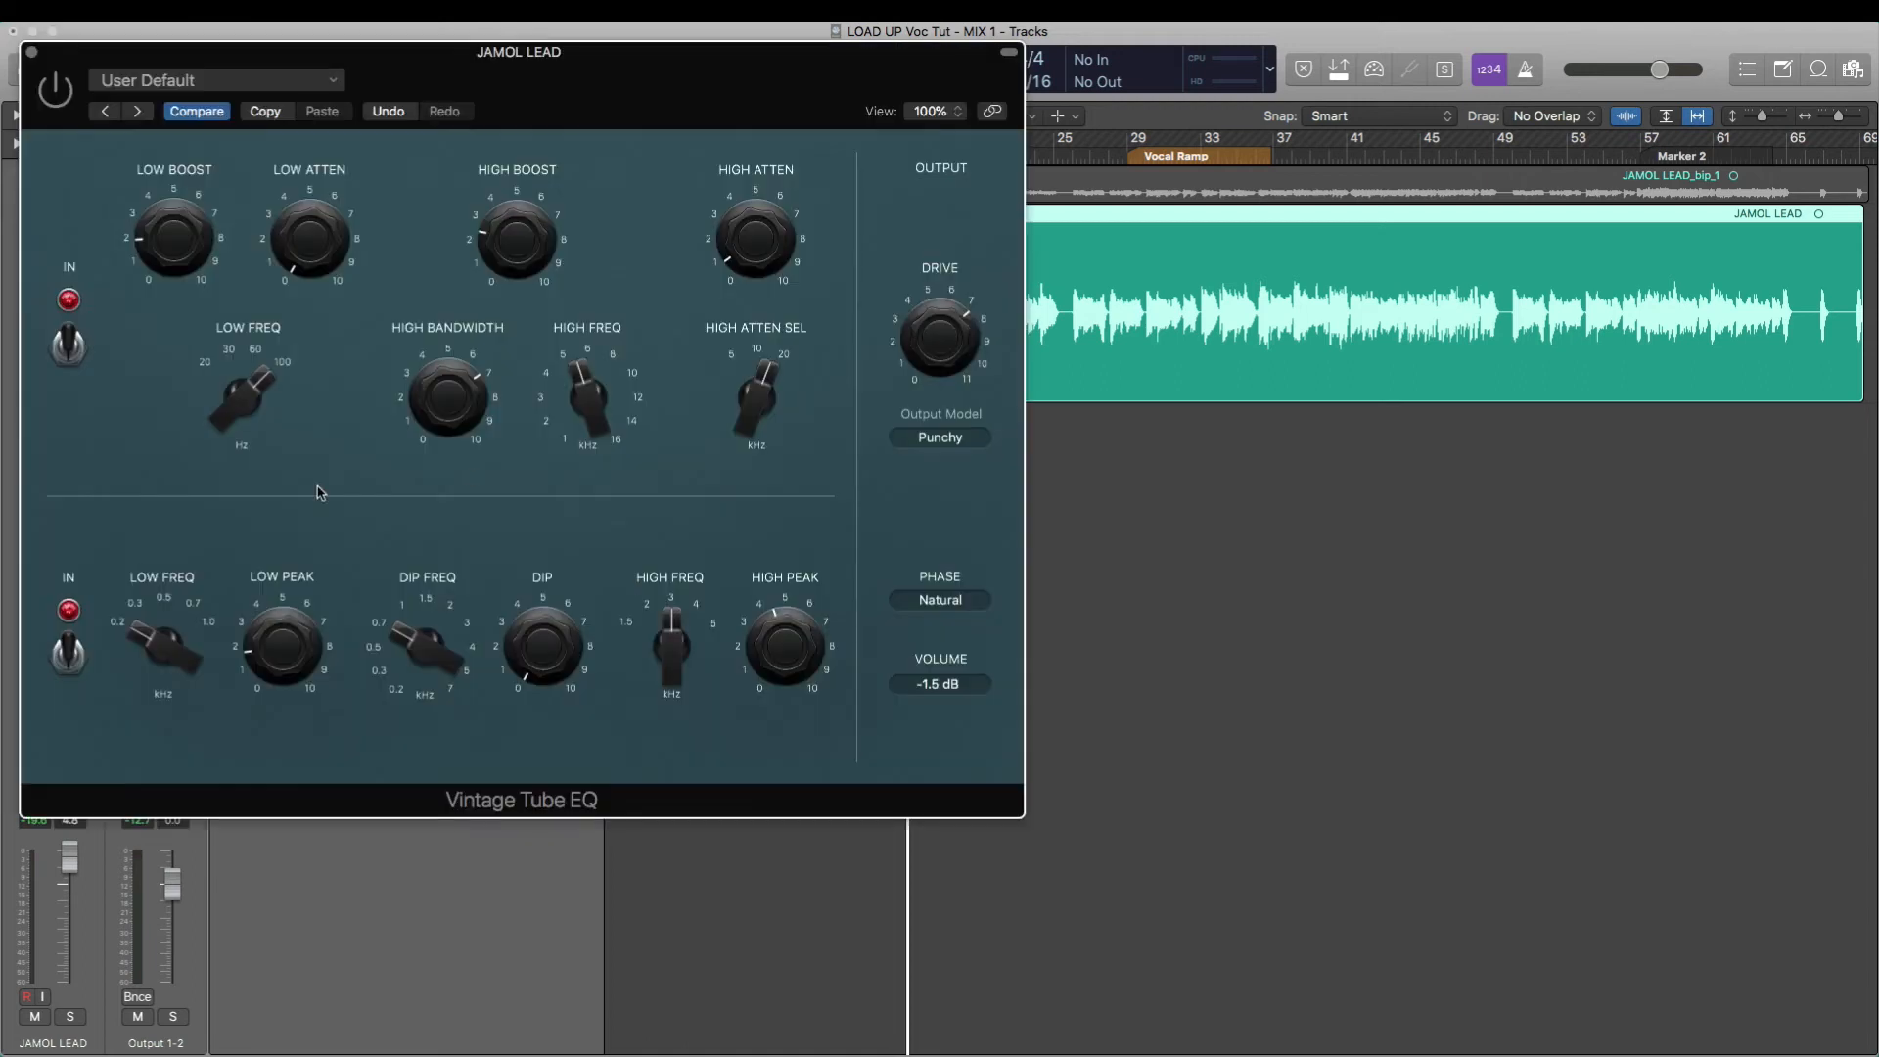
left_click_drag(568, 86, 1212, 130)
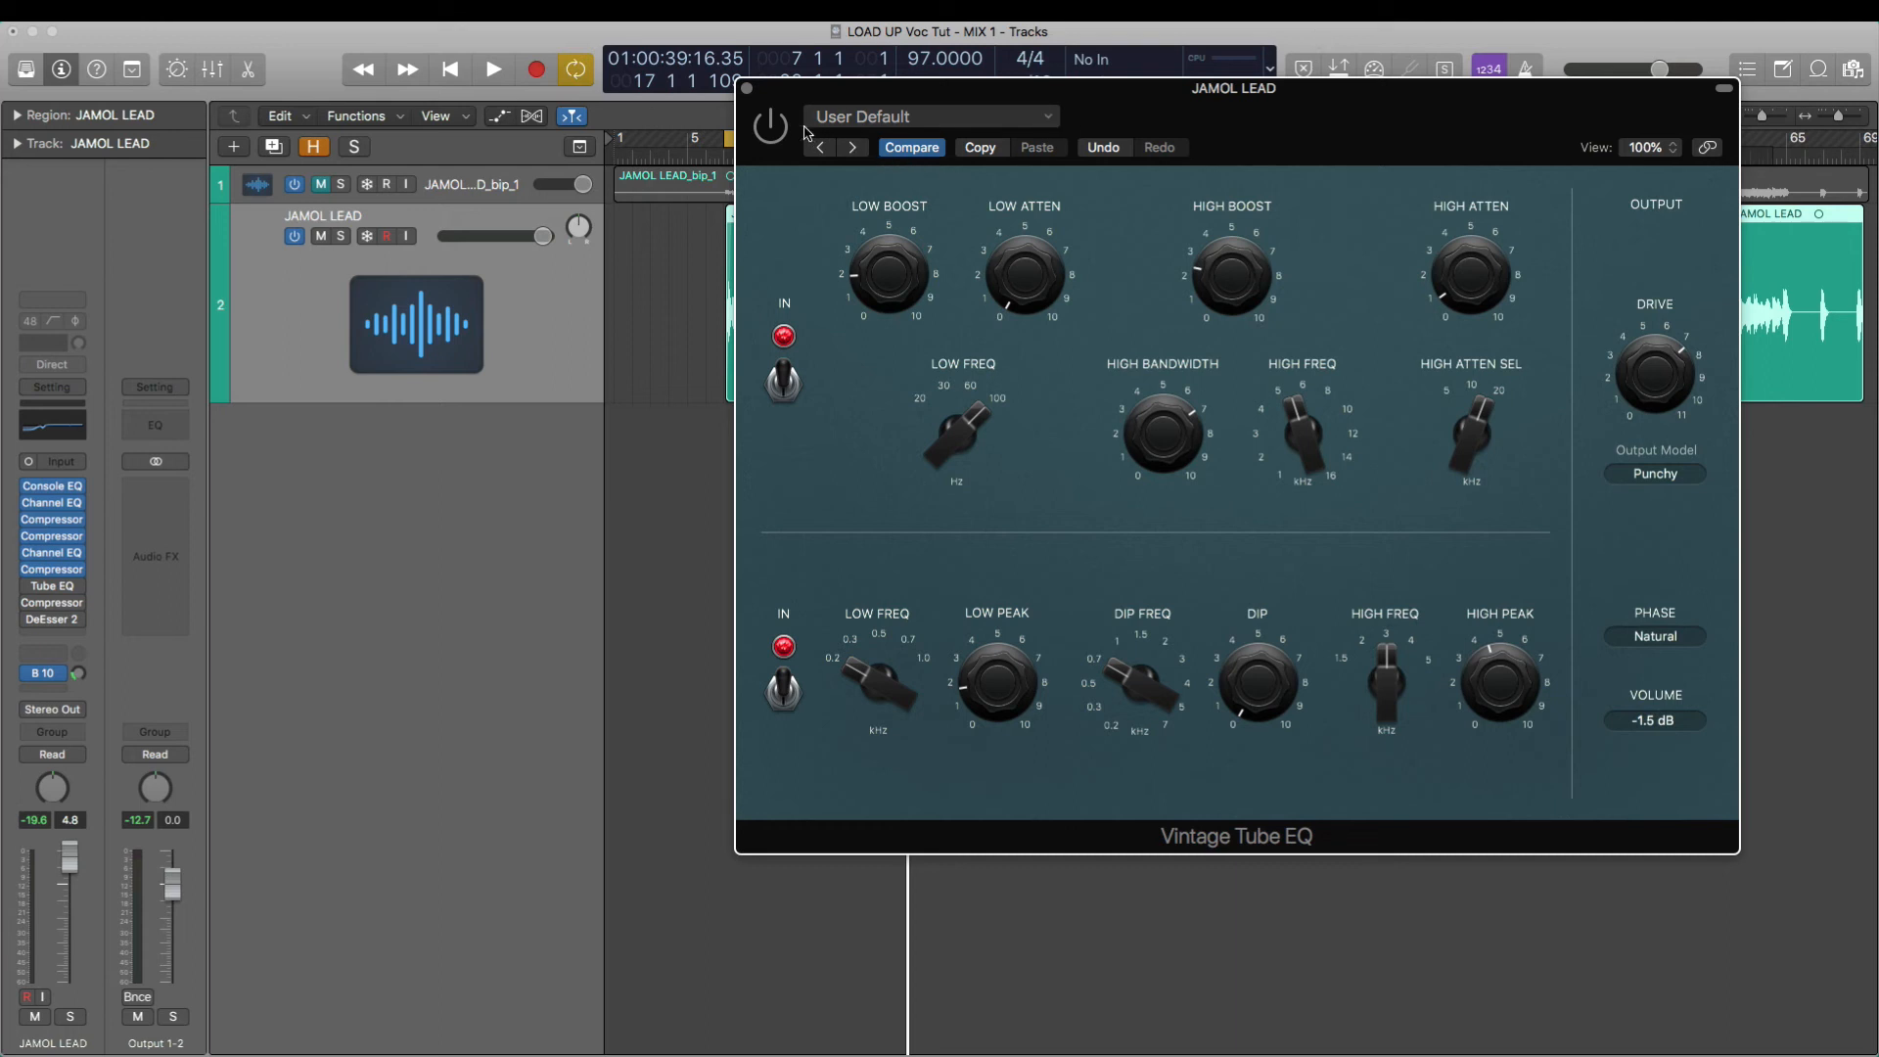
left_click(766, 130)
mouse_move(1121, 469)
mouse_move(896, 245)
mouse_move(1005, 447)
mouse_move(890, 280)
left_click(746, 89)
- Compare the lead vocal through the Tube EQ with the bounced vocal over the loop, then stop with only track 2 unmuted
key("space")
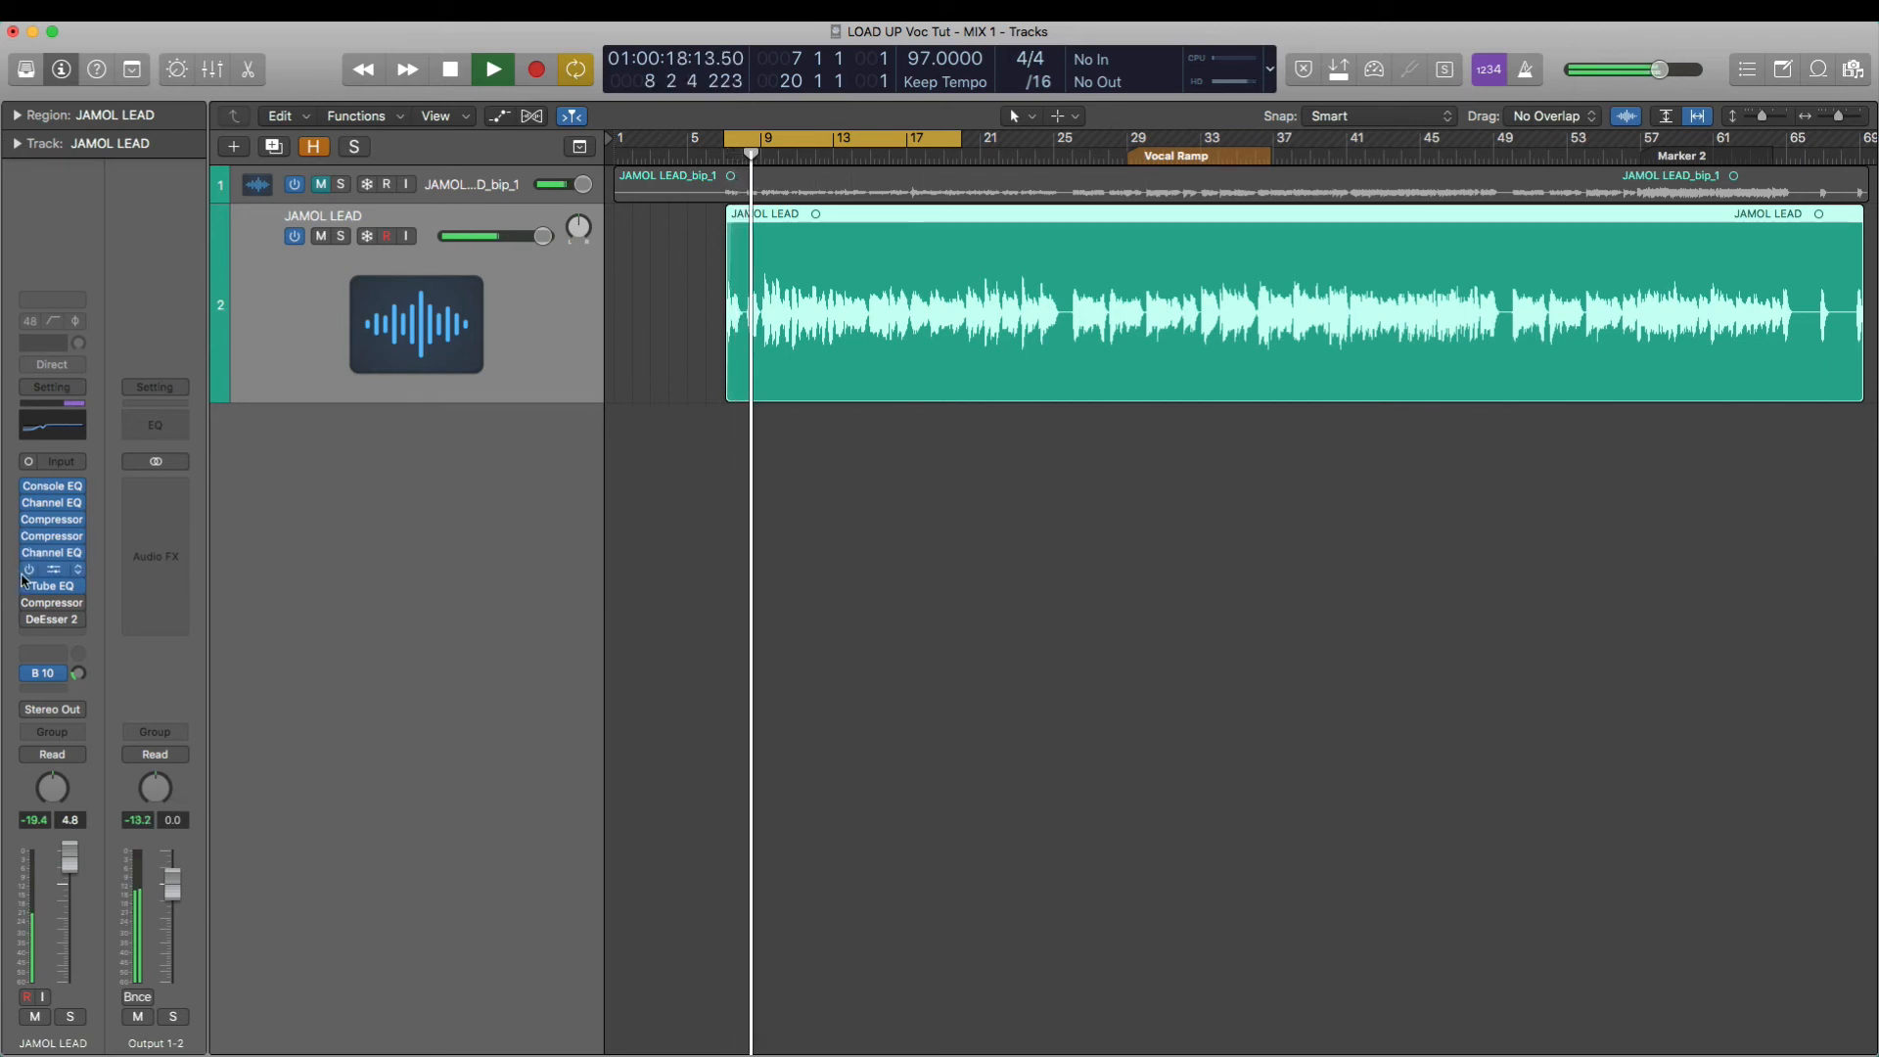
mouse_move(29, 590)
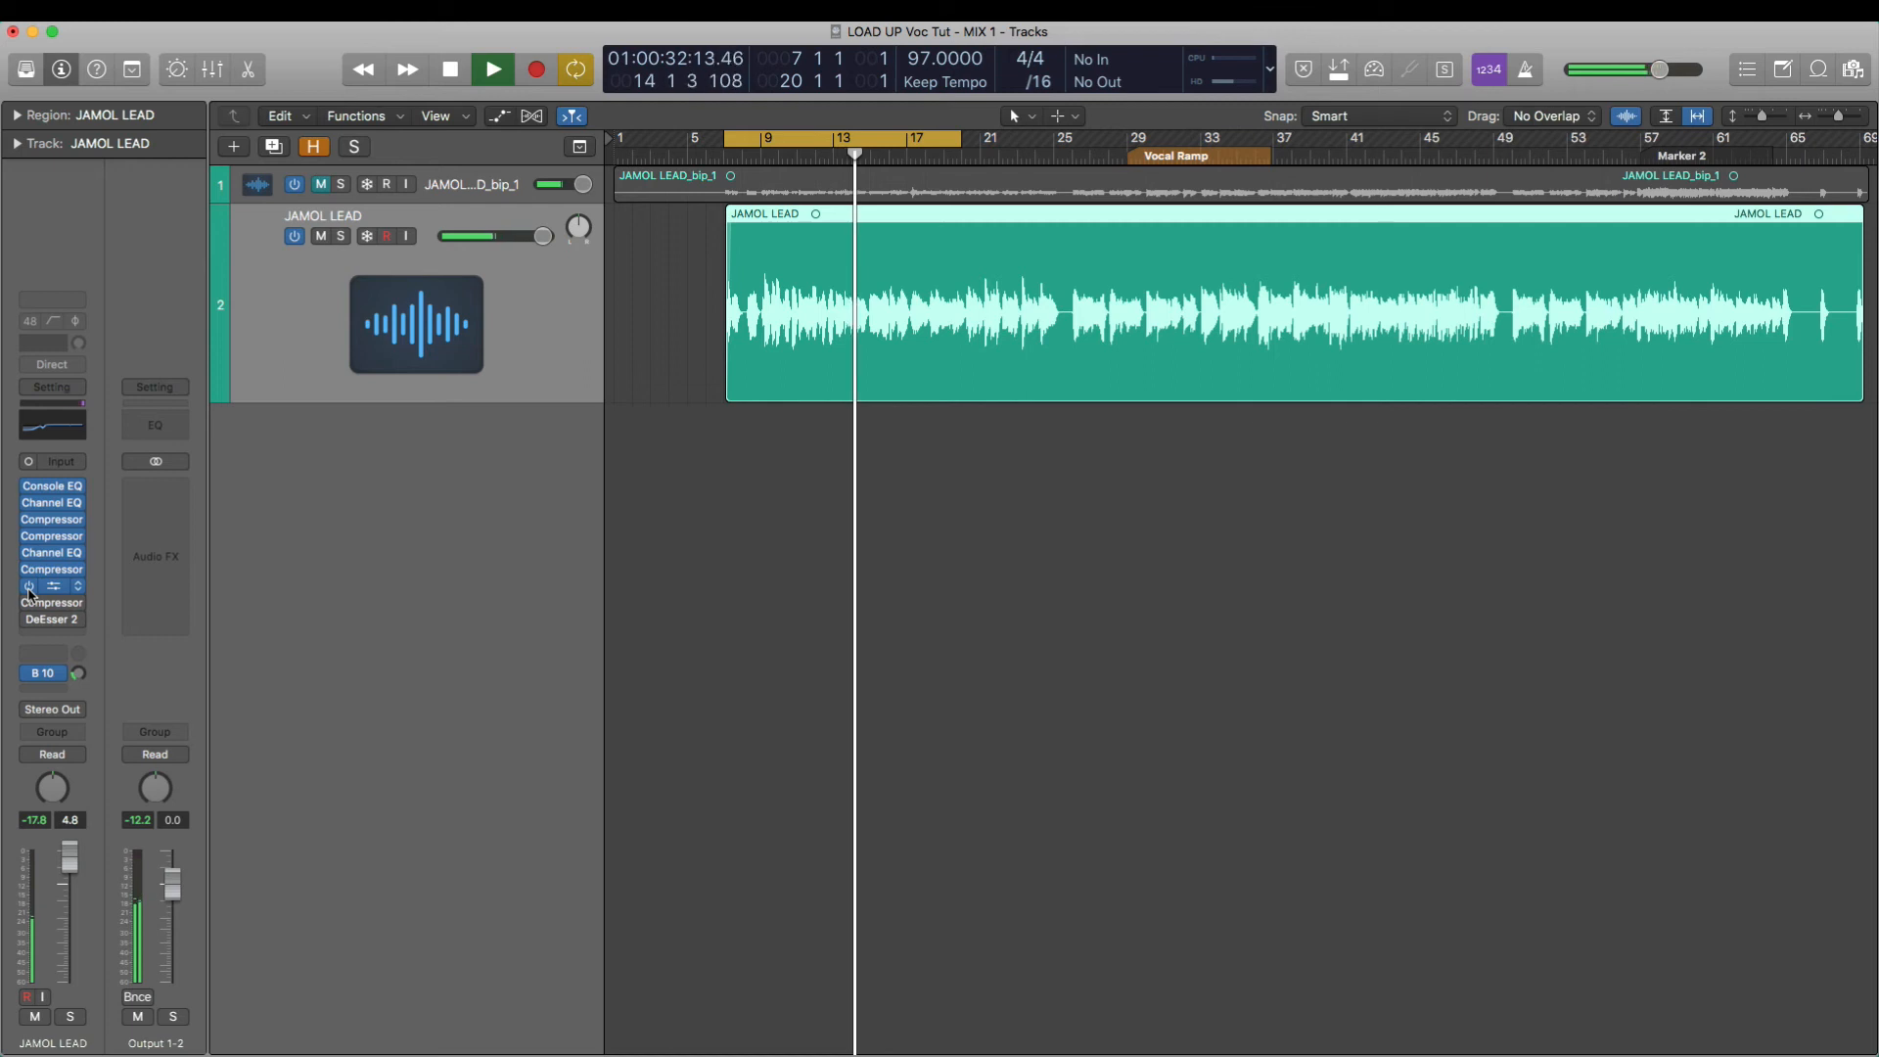
left_click(321, 236)
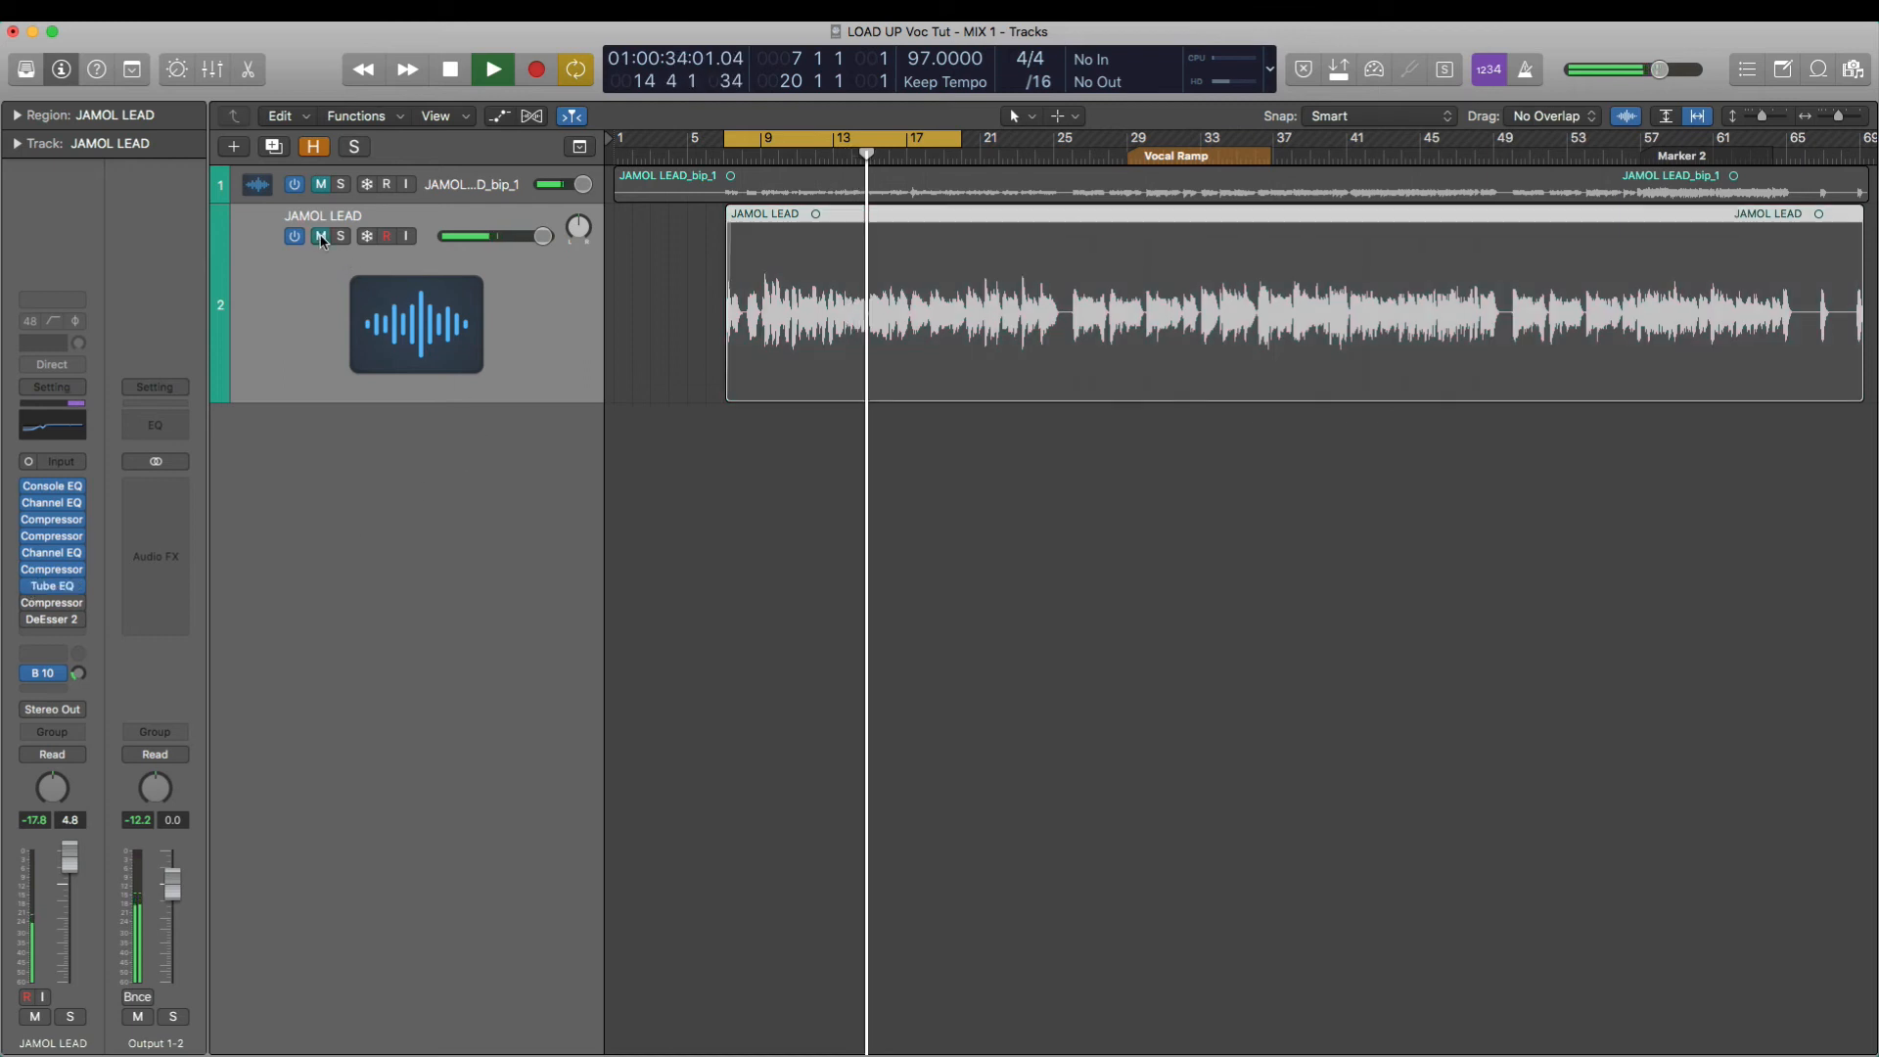
left_click(322, 185)
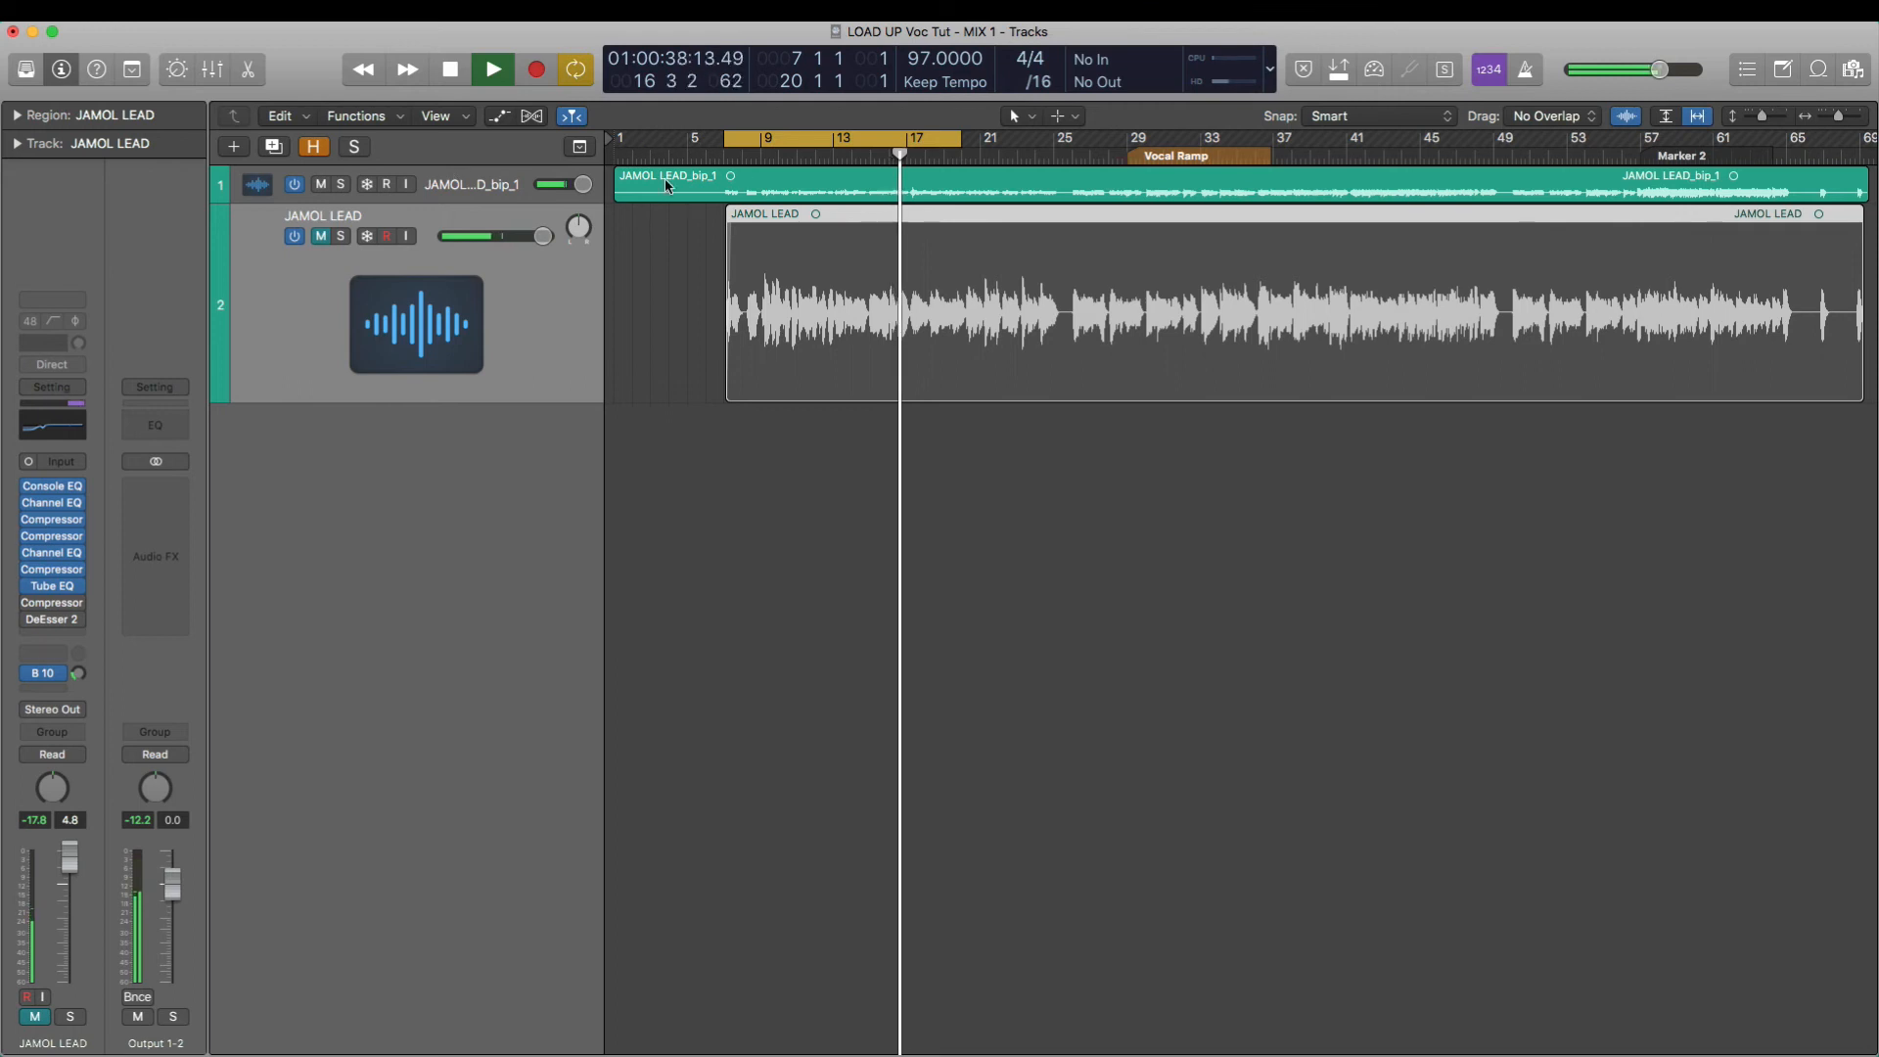
left_click(321, 185)
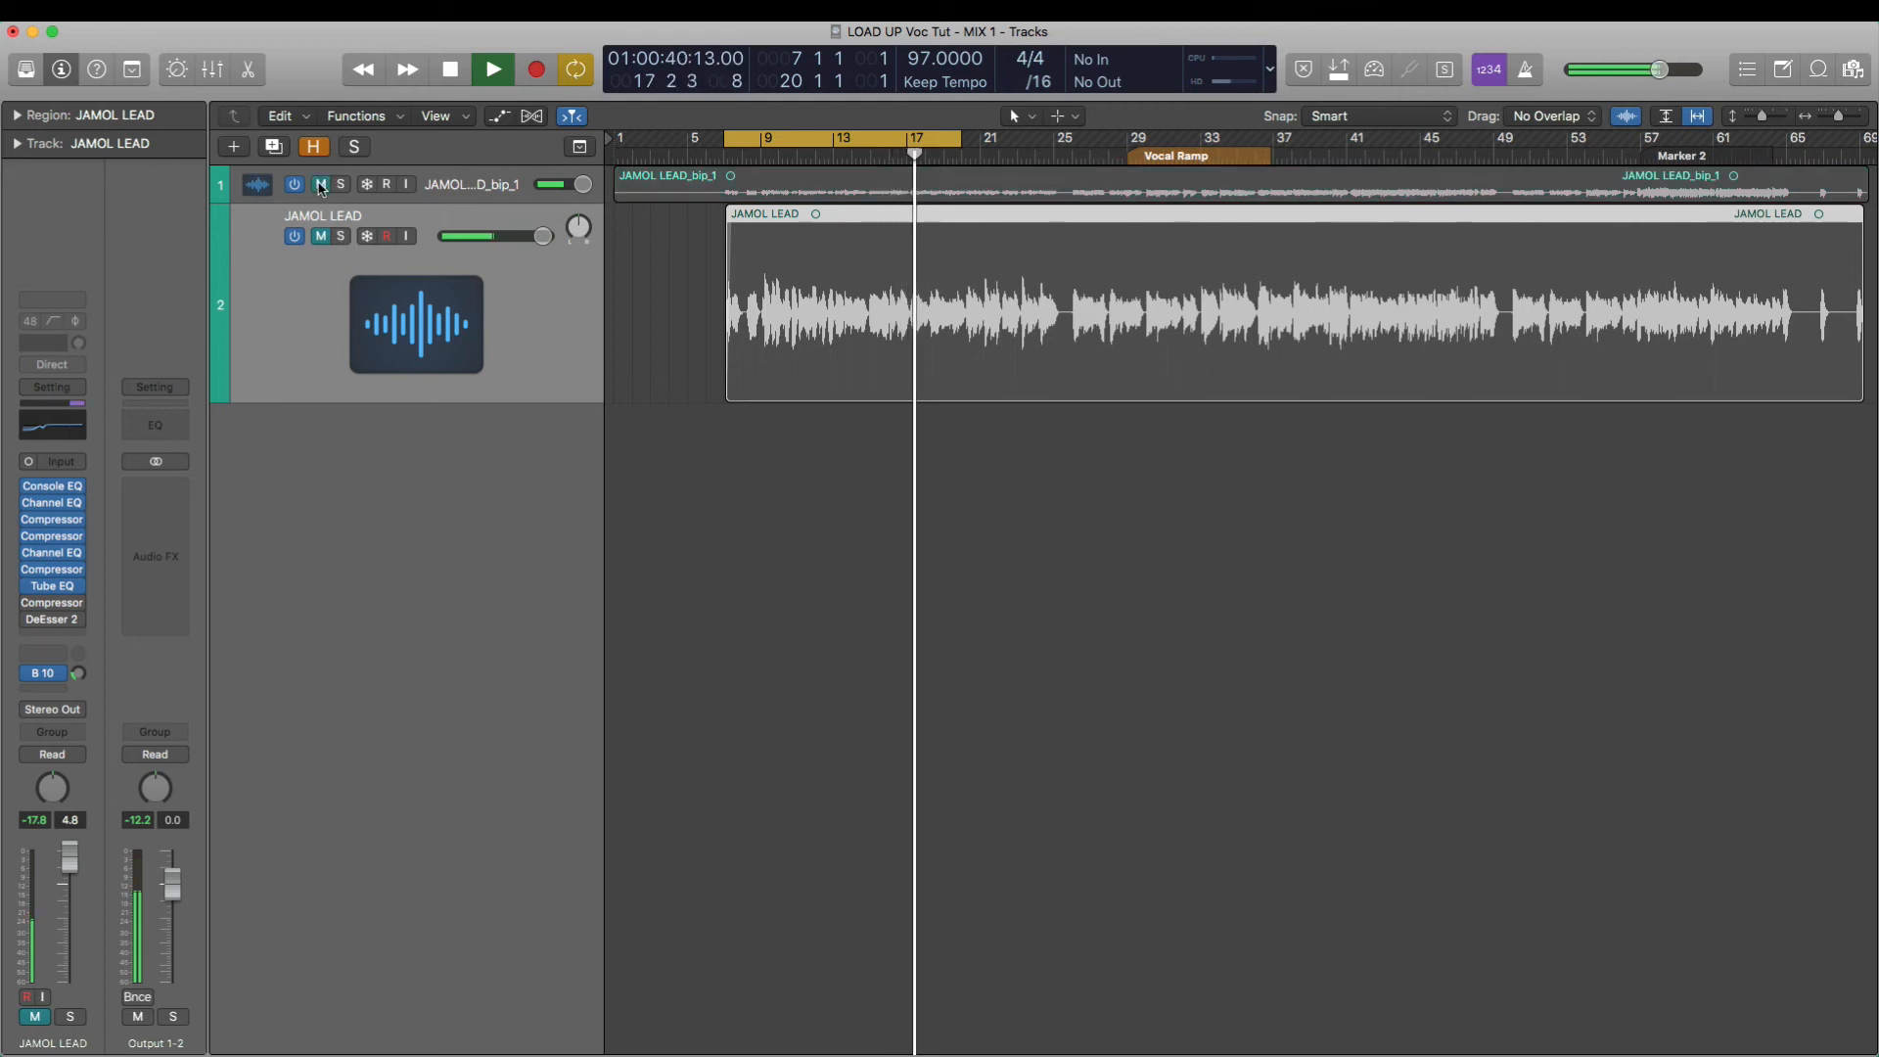
left_click(321, 235)
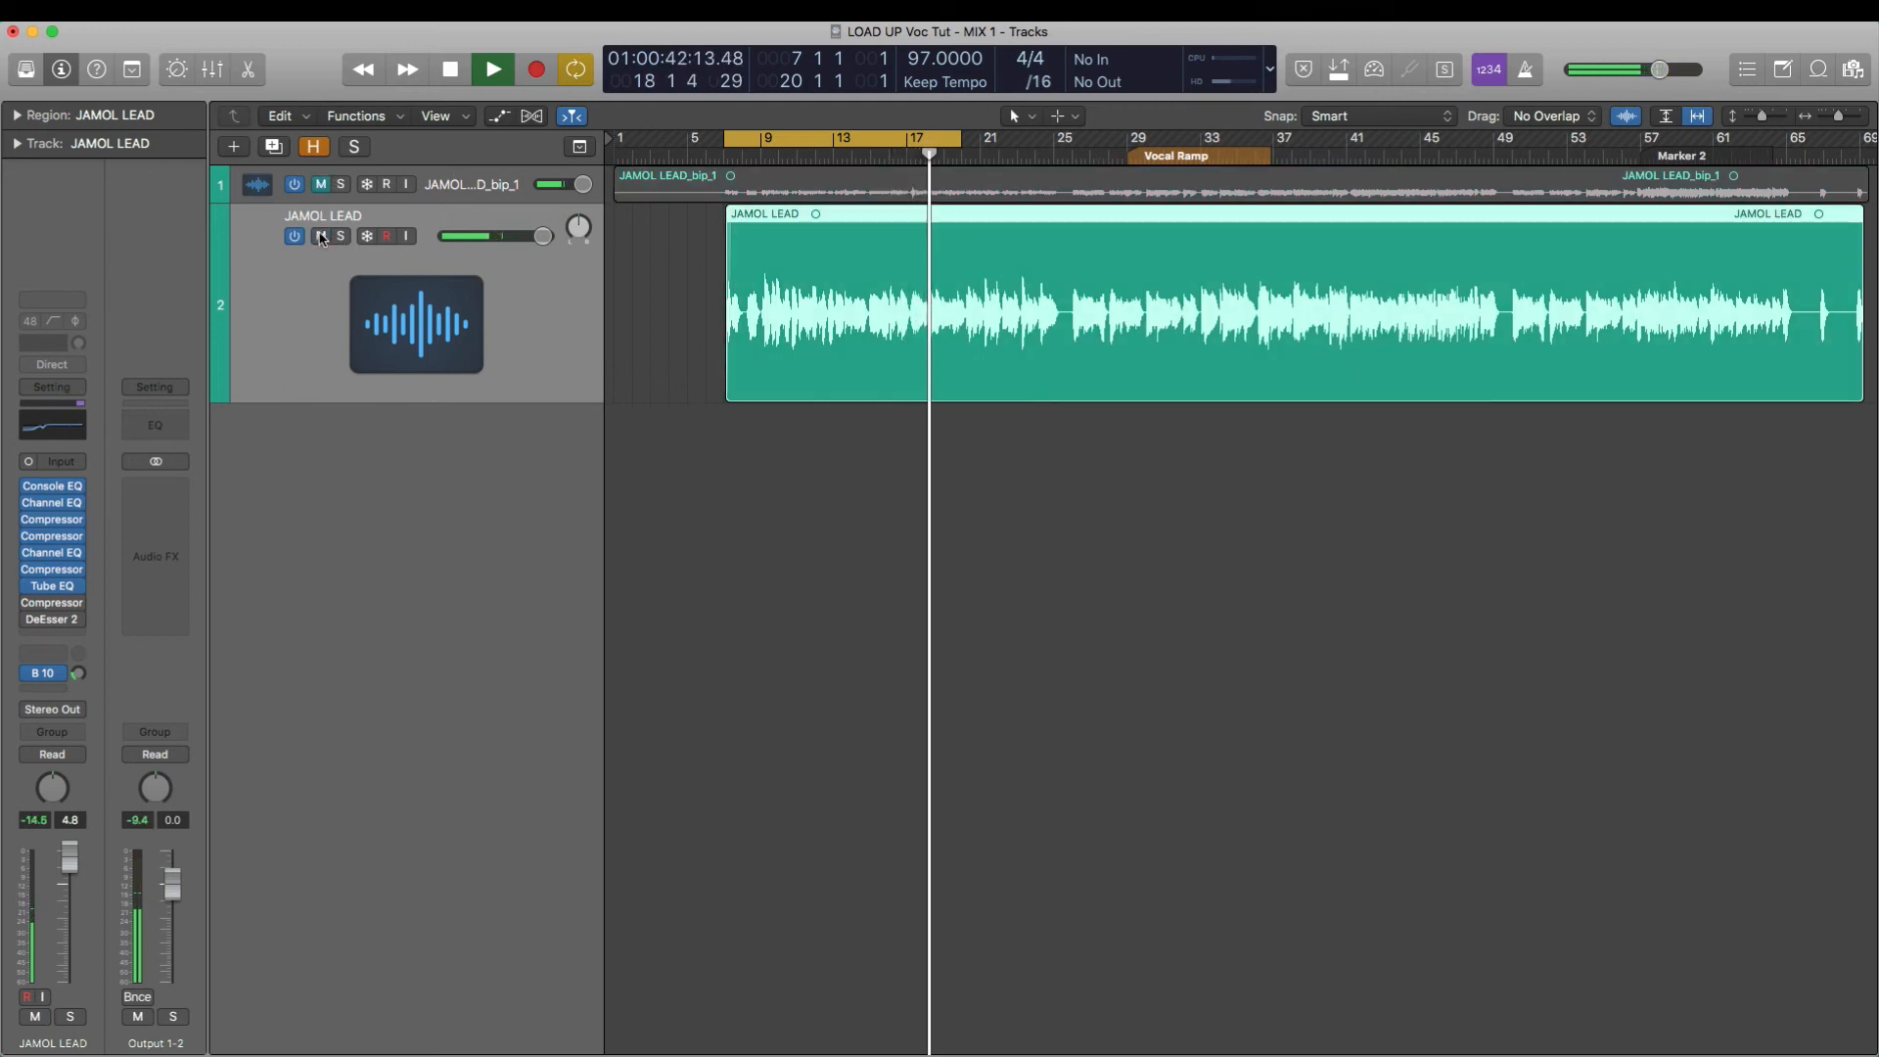
left_click(321, 236)
left_click(321, 185)
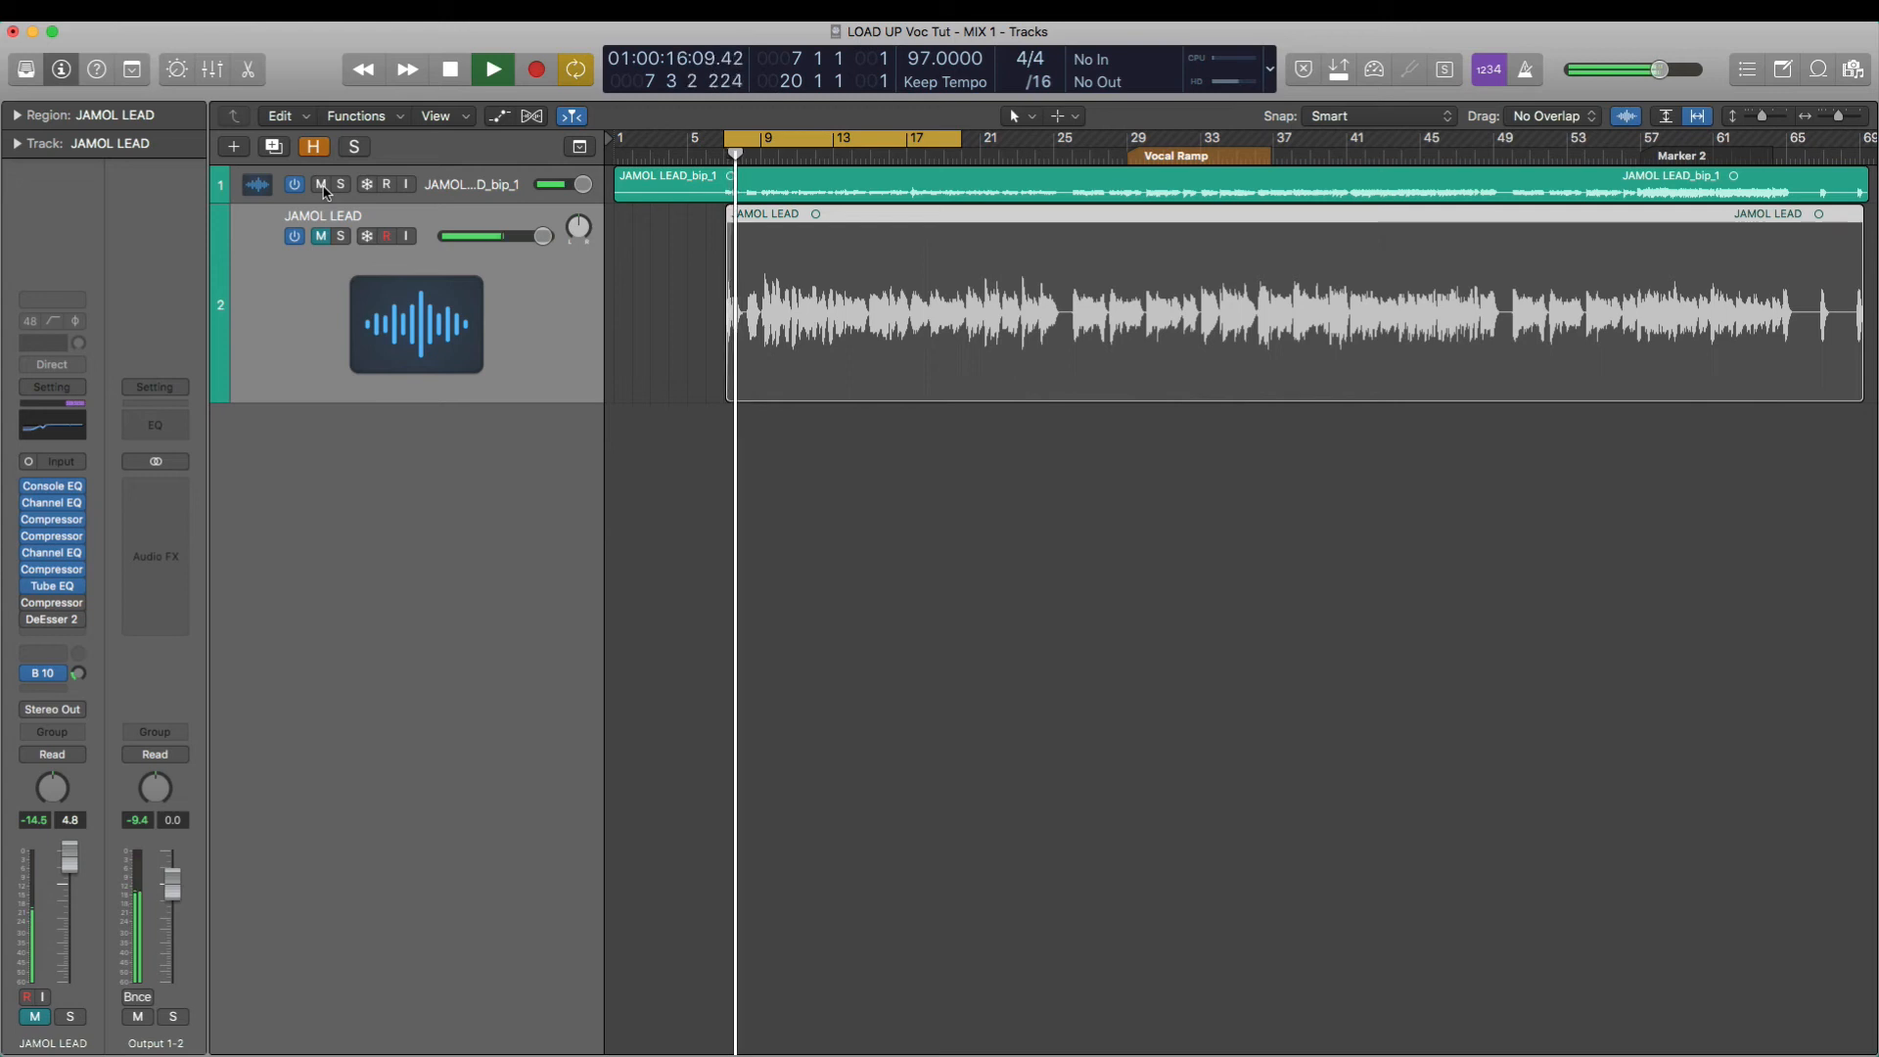
left_click(321, 185)
left_click(321, 236)
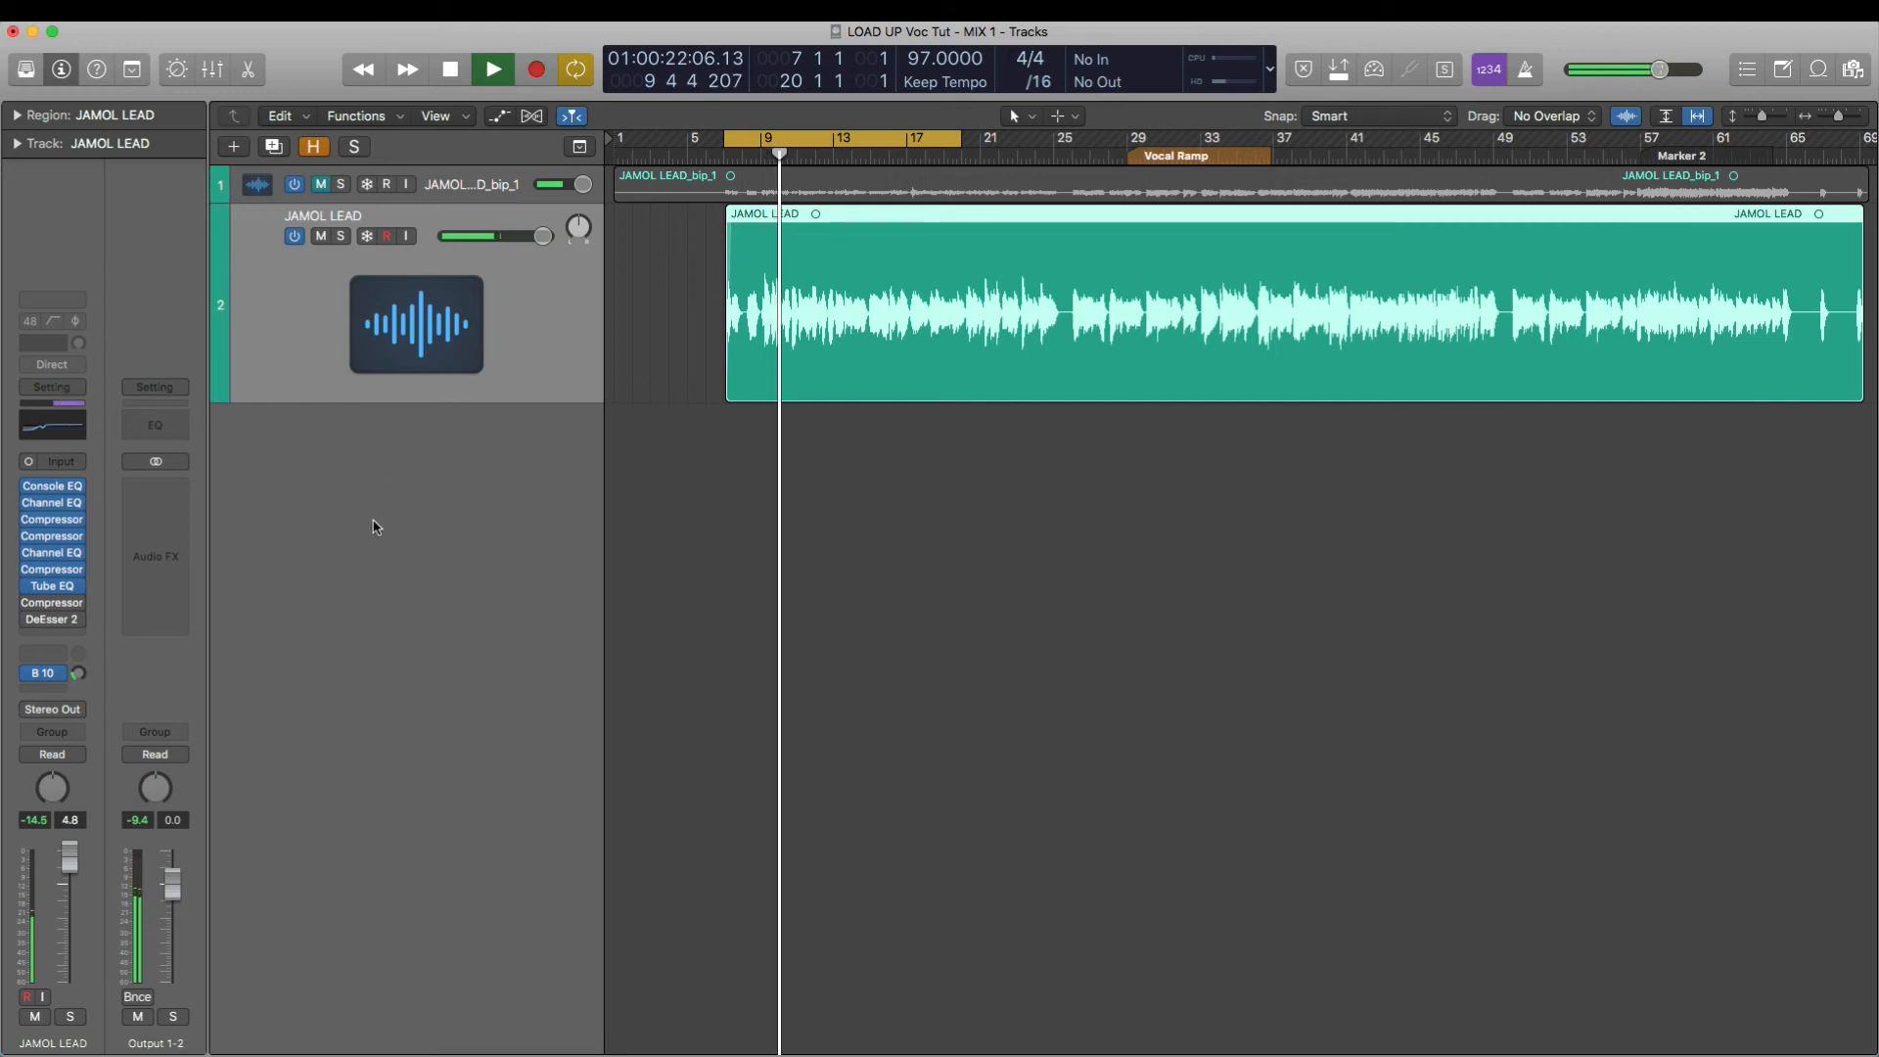
key("space")
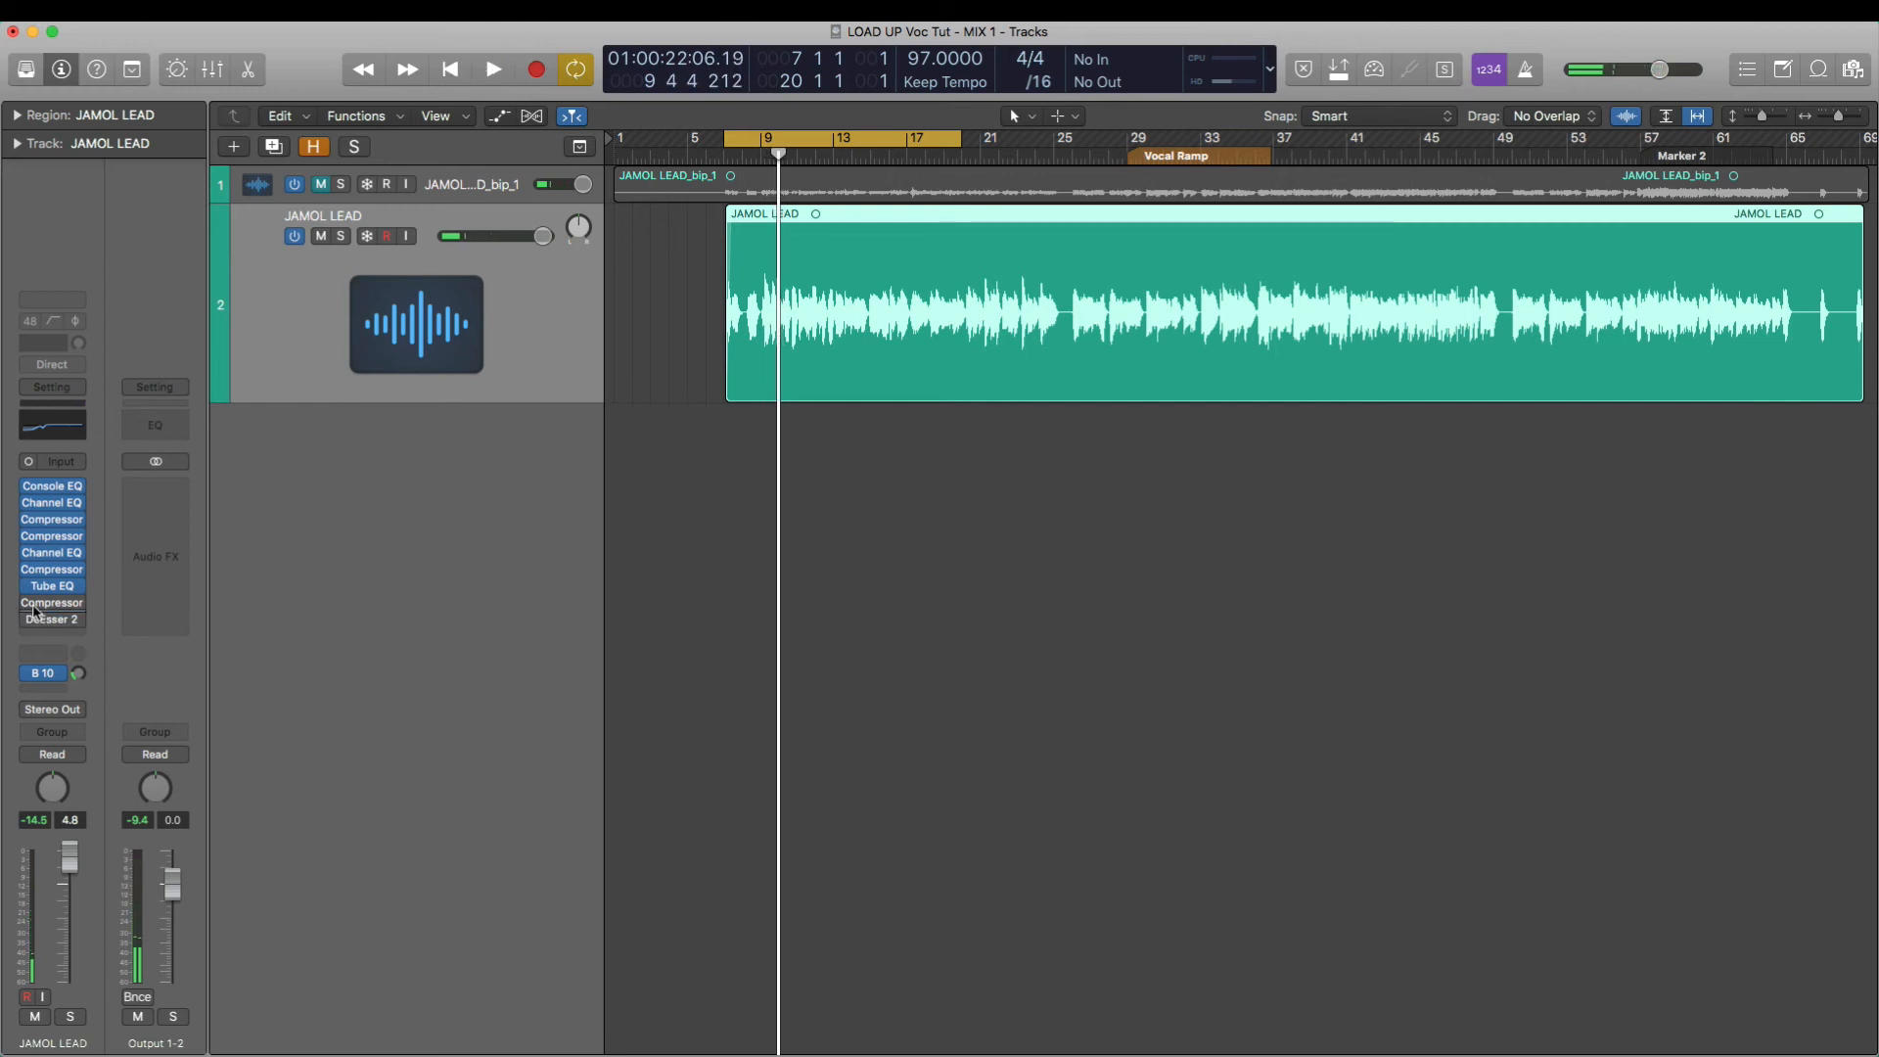
- Enable the fourth Compressor on the lead vocal, after the Tube EQ, and review its Vintage FET settings
left_click(51, 603)
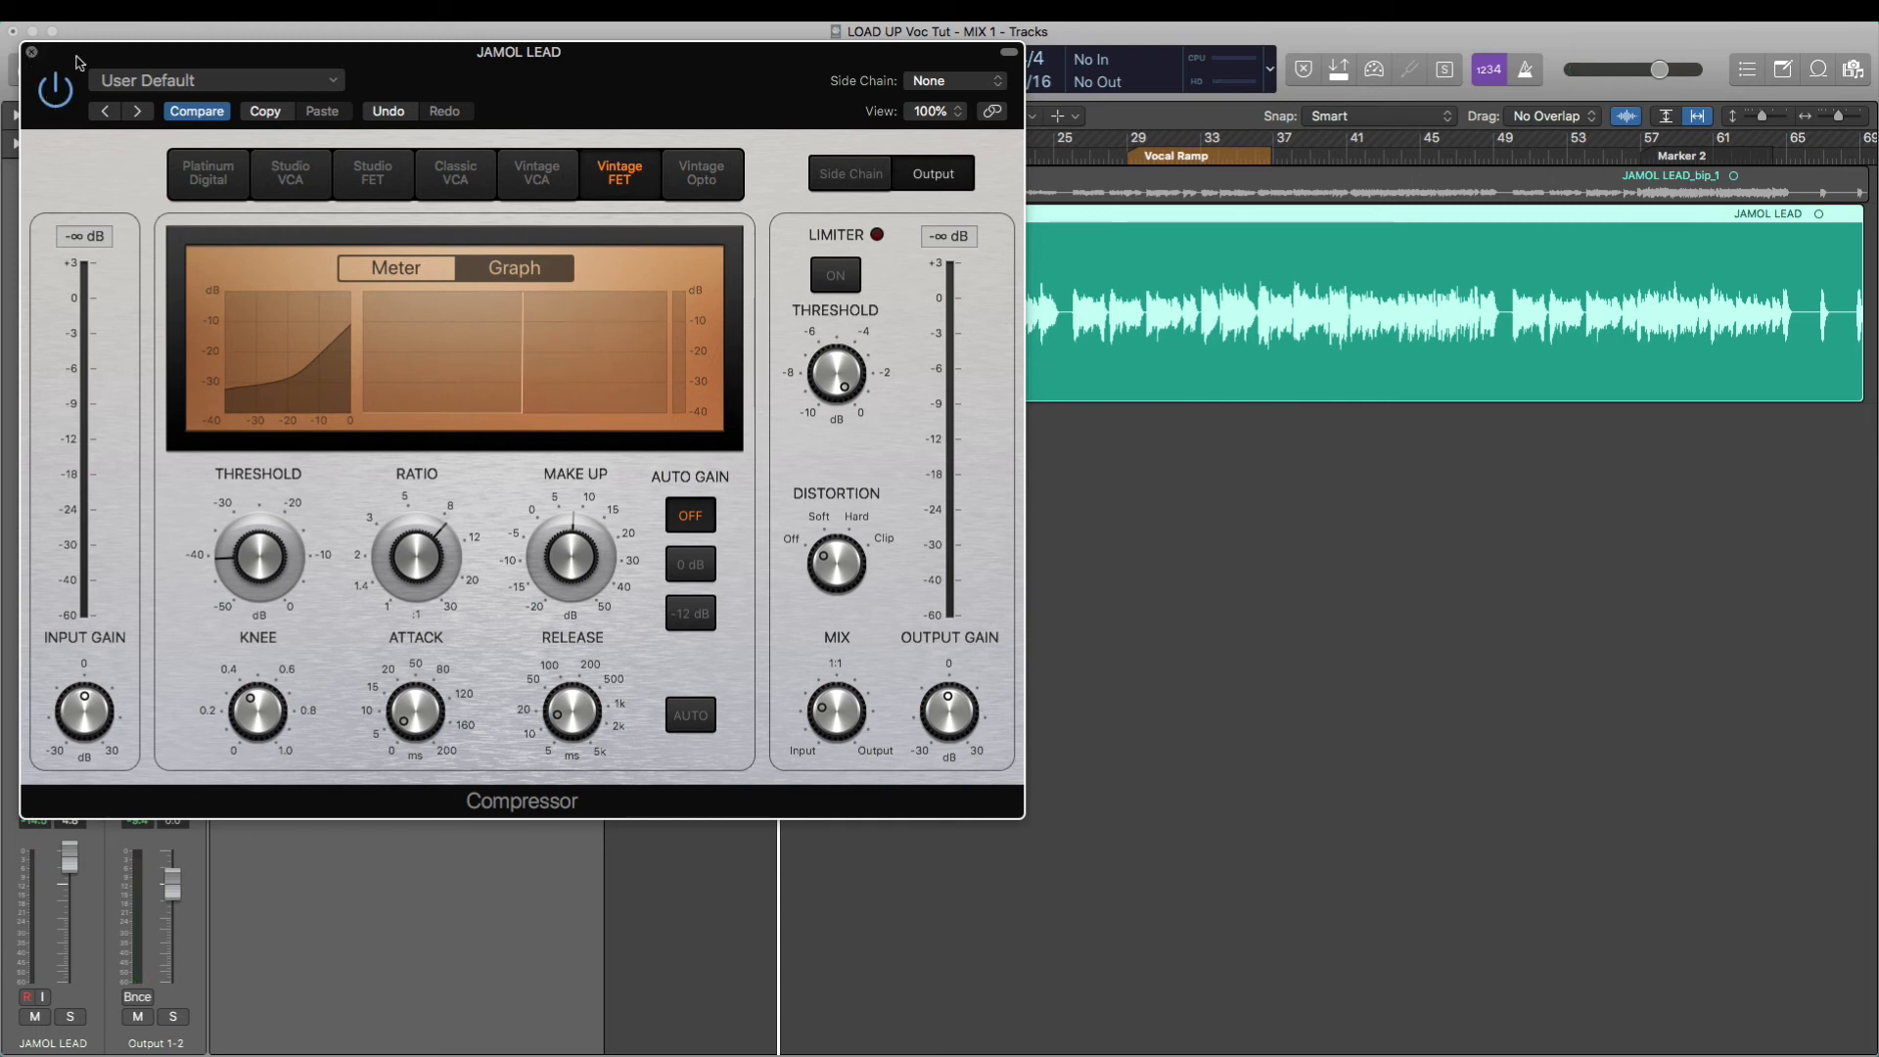
left_click_drag(260, 62, 734, 59)
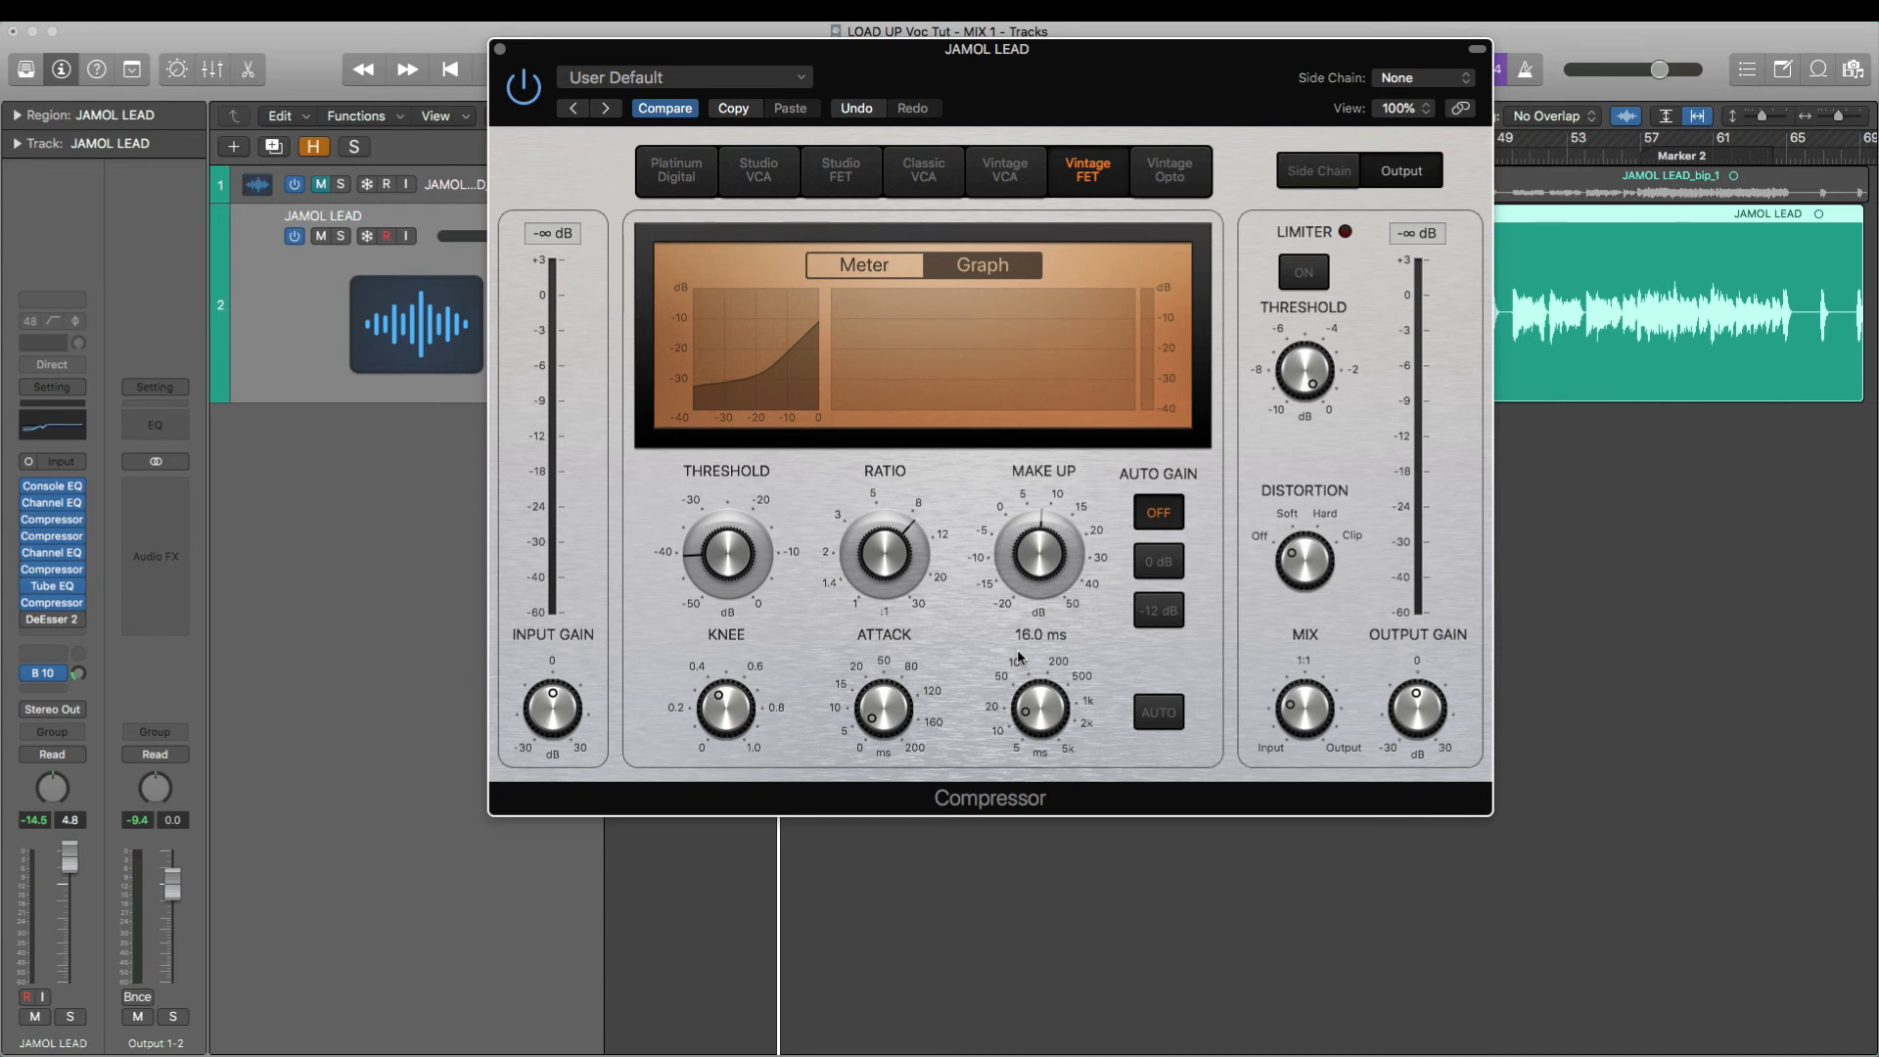
left_click_drag(849, 59, 979, 467)
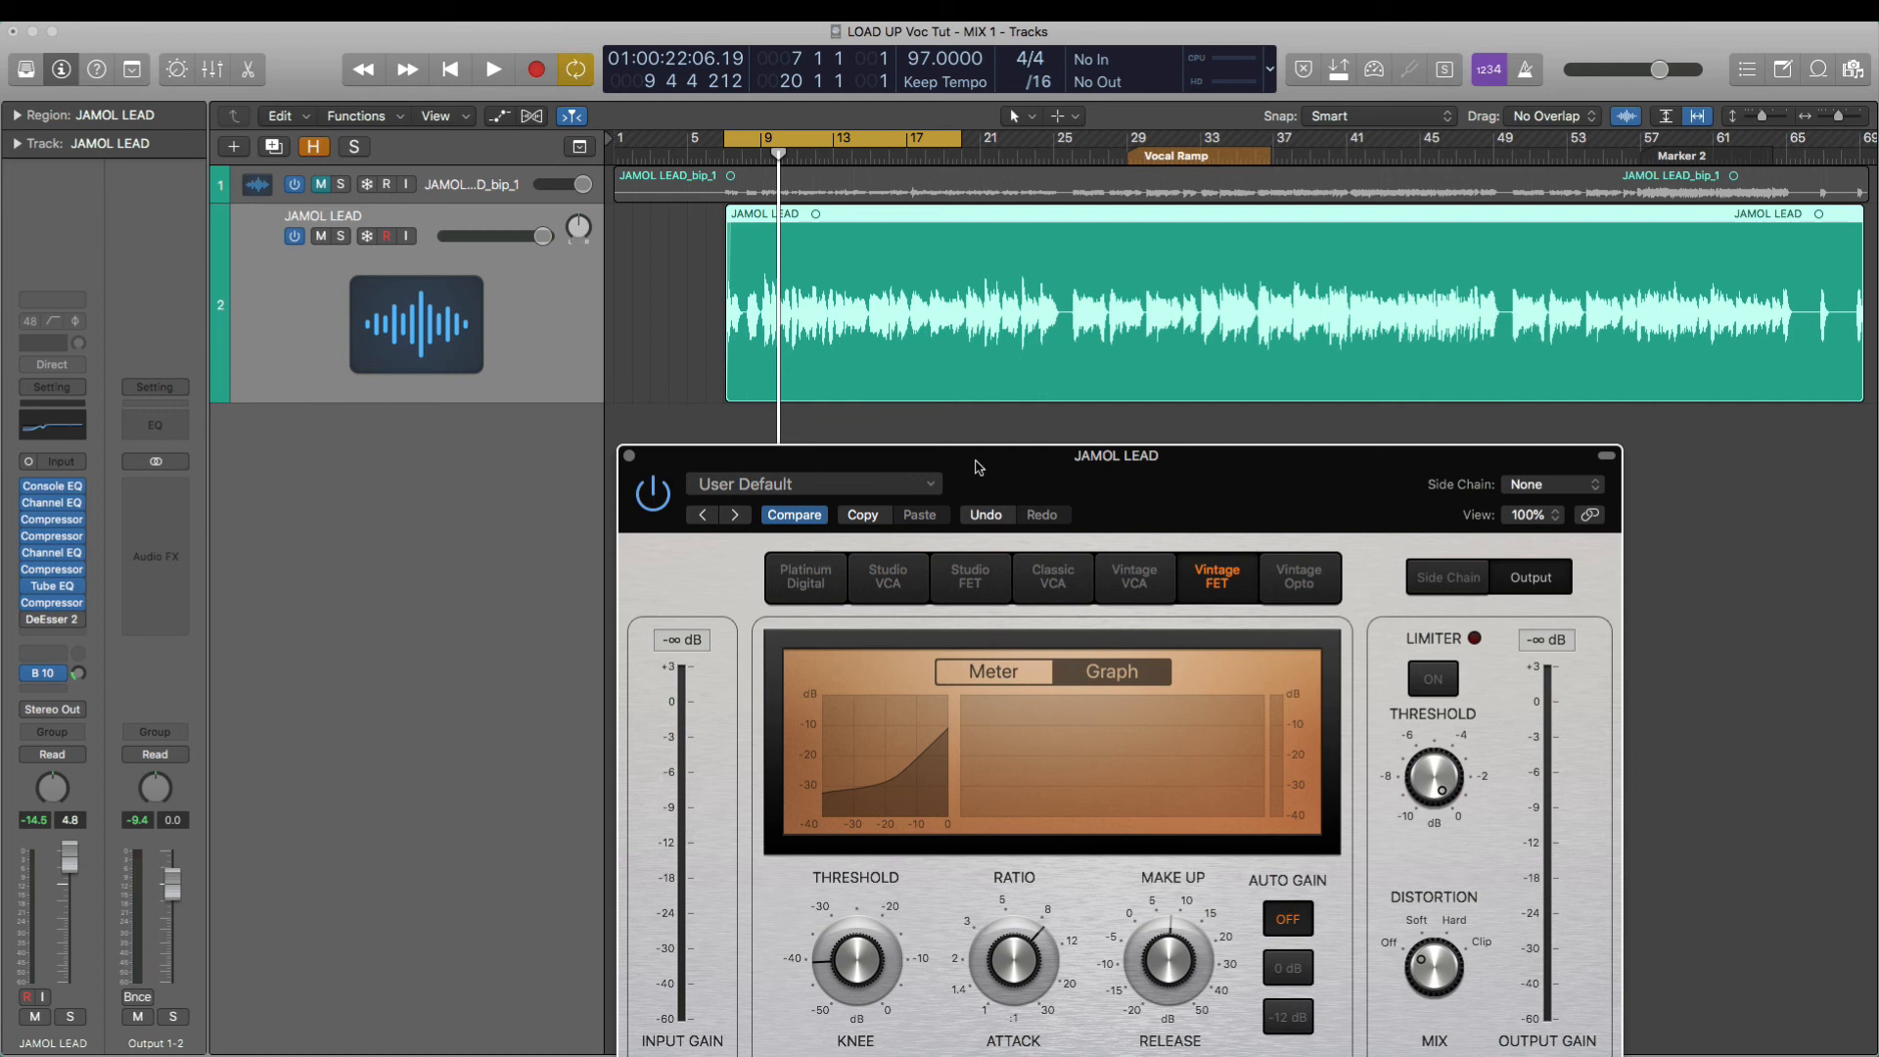
left_click_drag(975, 467, 956, 230)
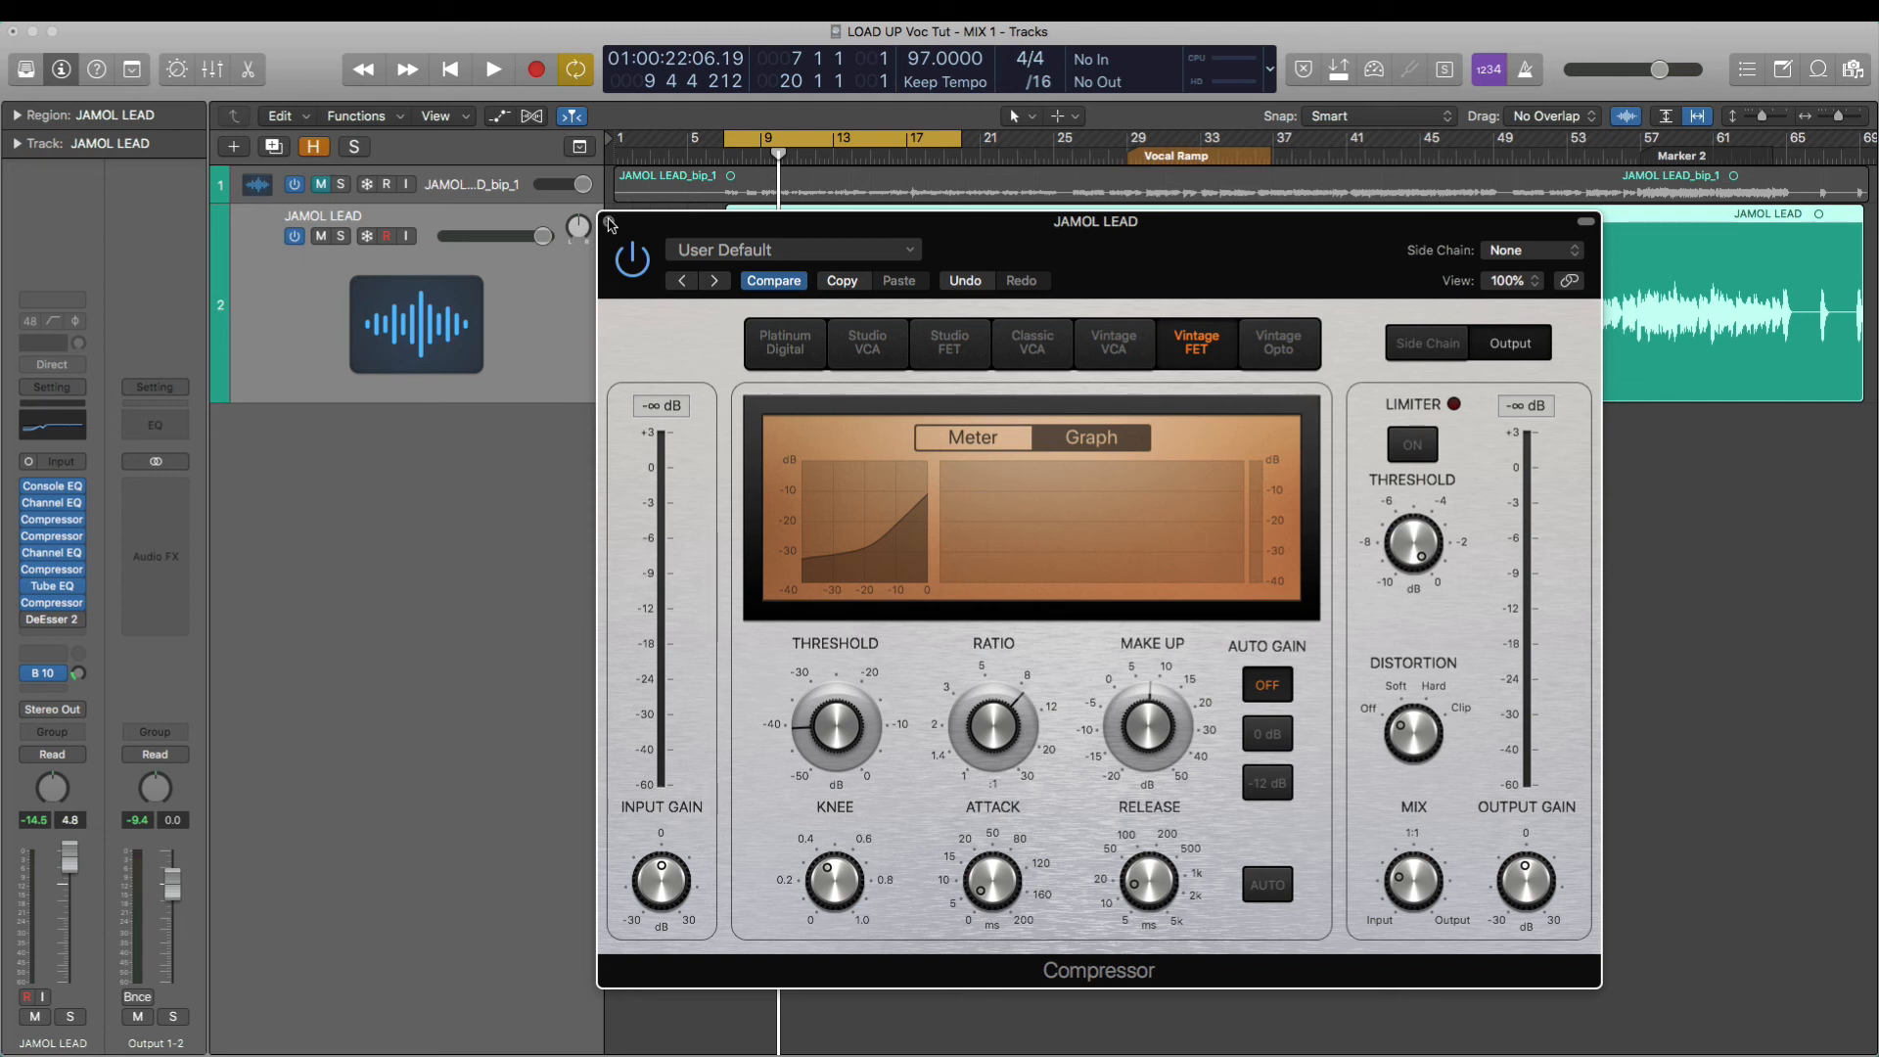
- Audition the lead vocal through the Vintage FET compressor from the loop start, close the plug-in, and stop playback
key("space")
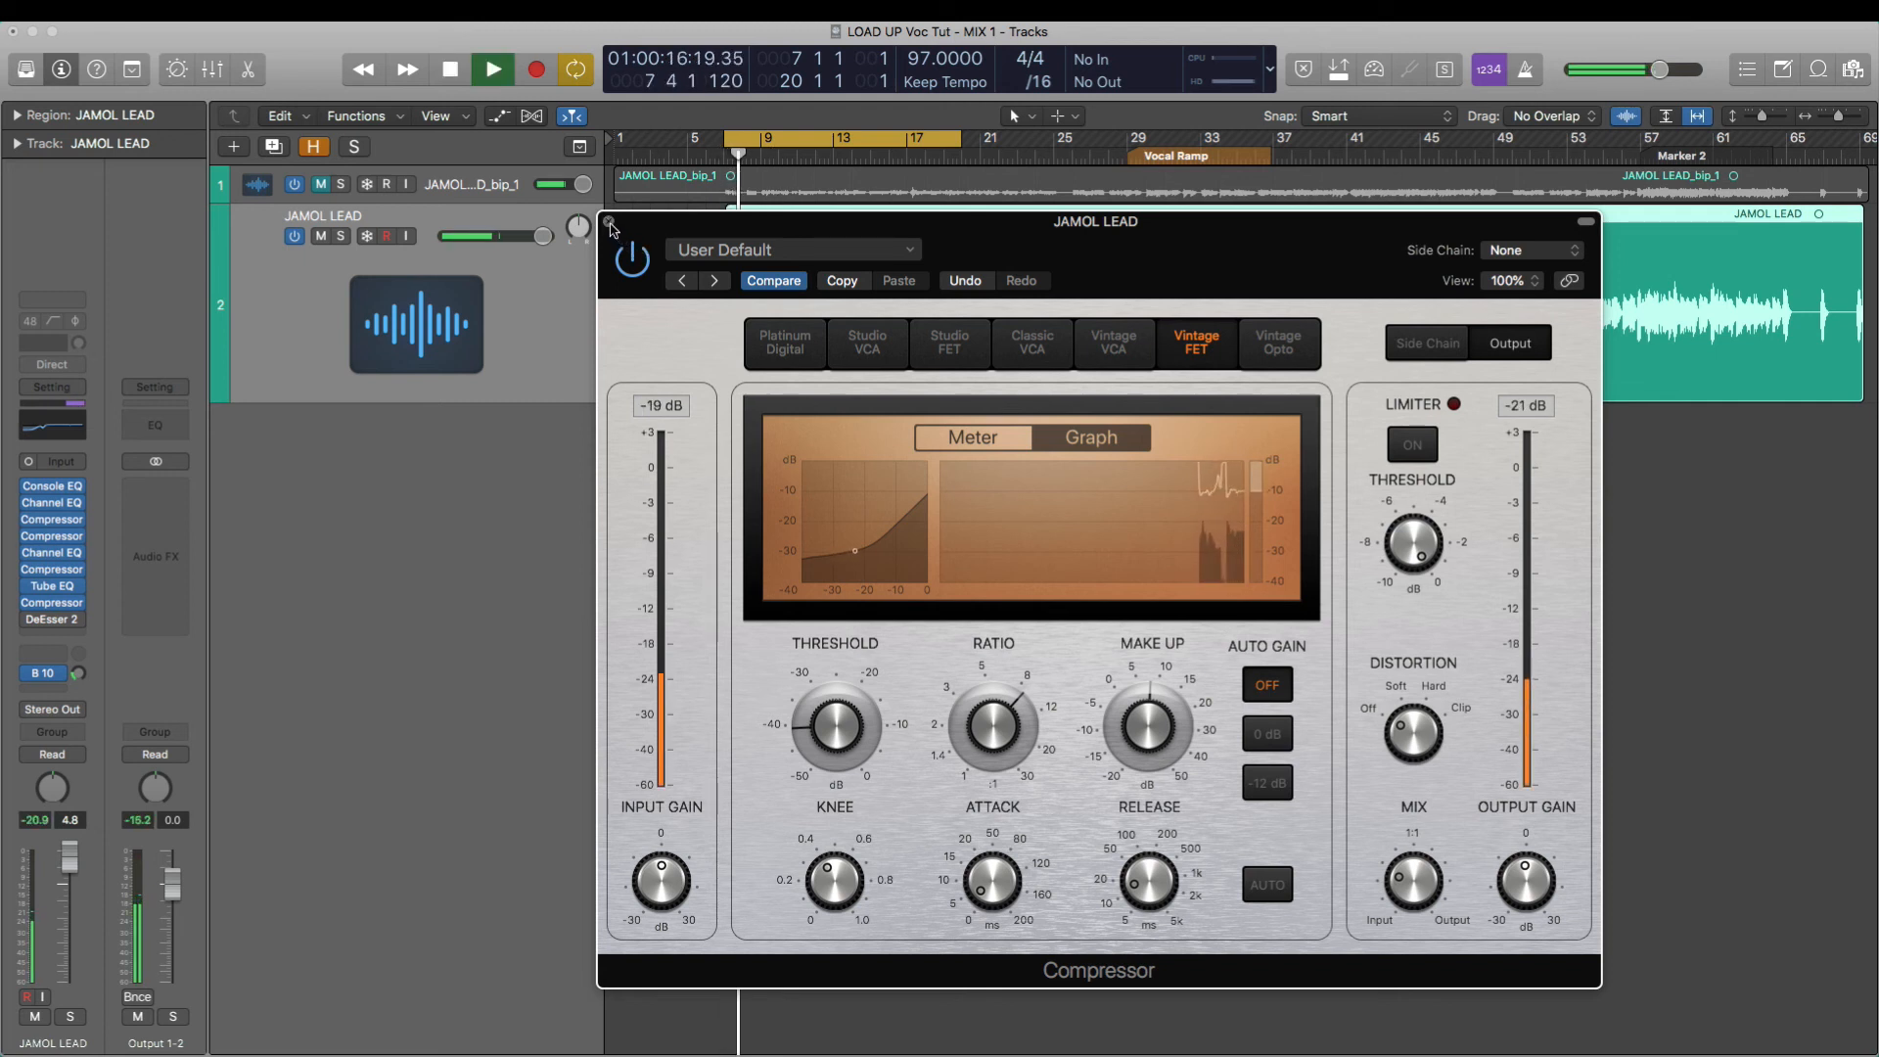
left_click(610, 225)
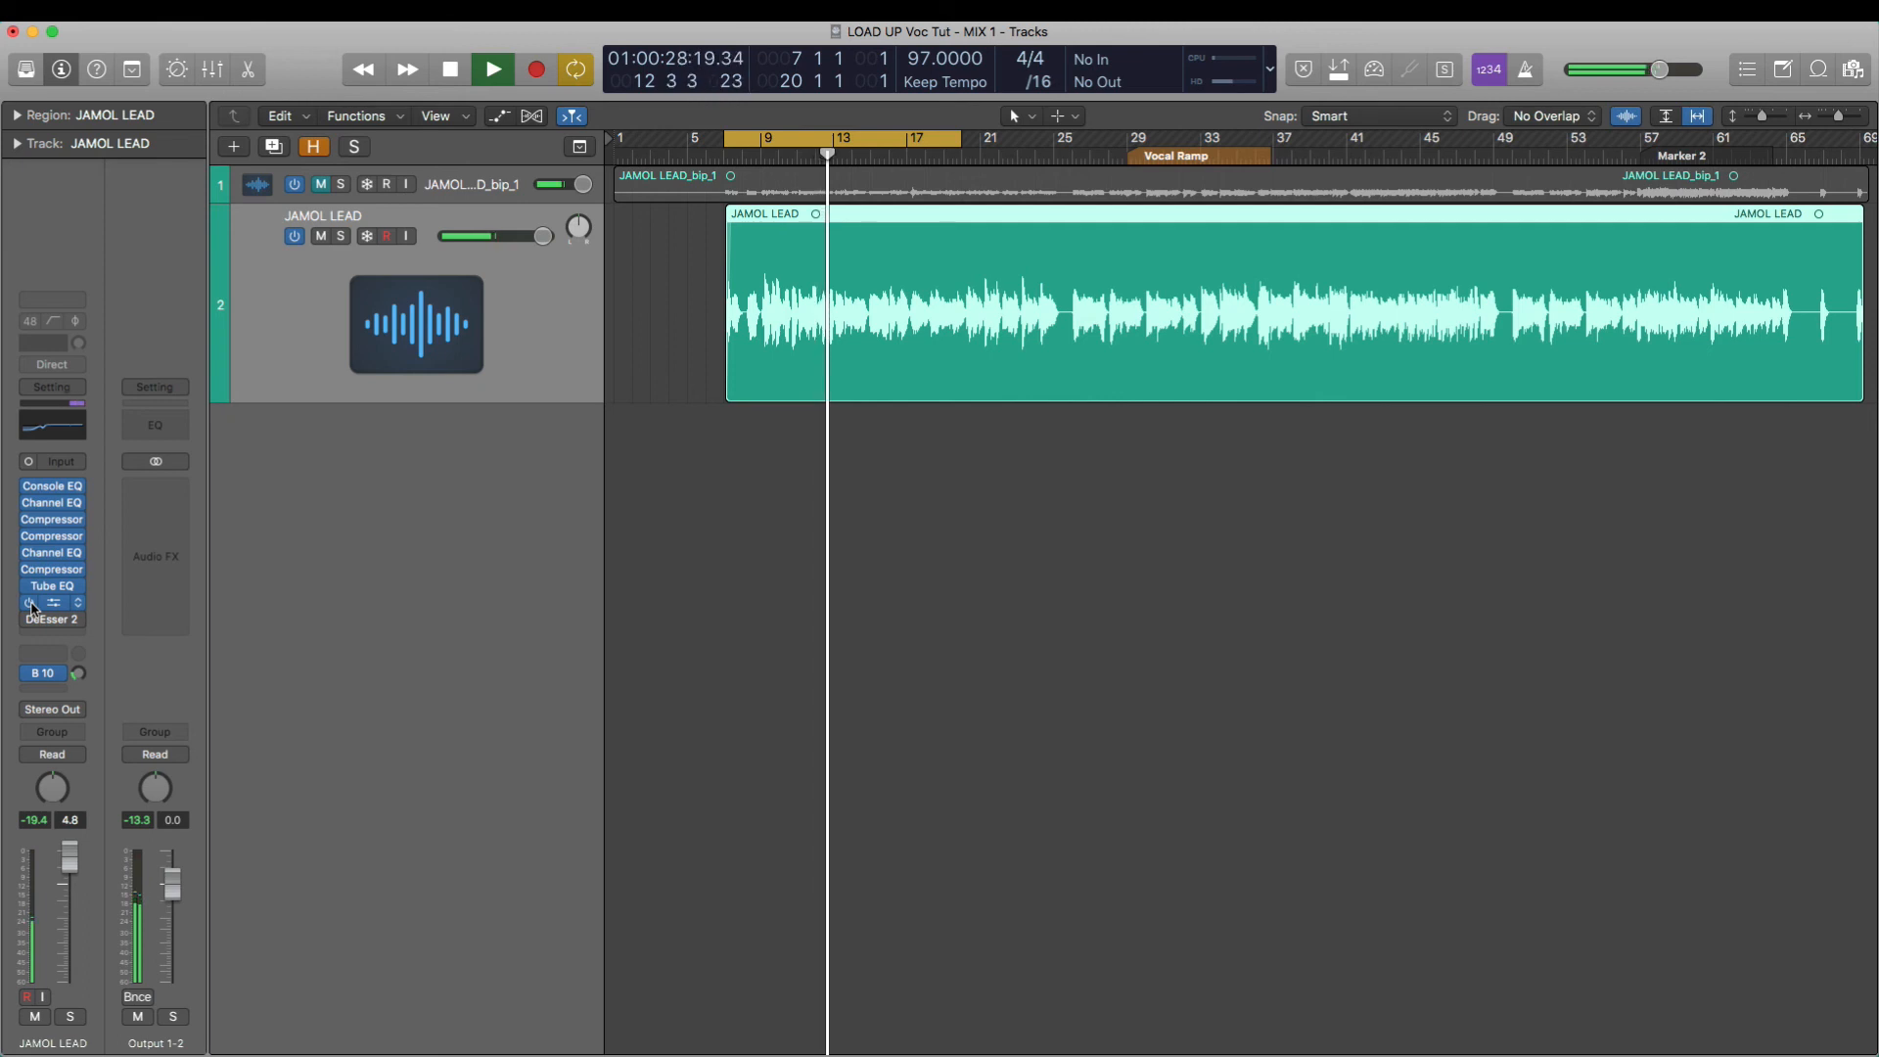
key("space")
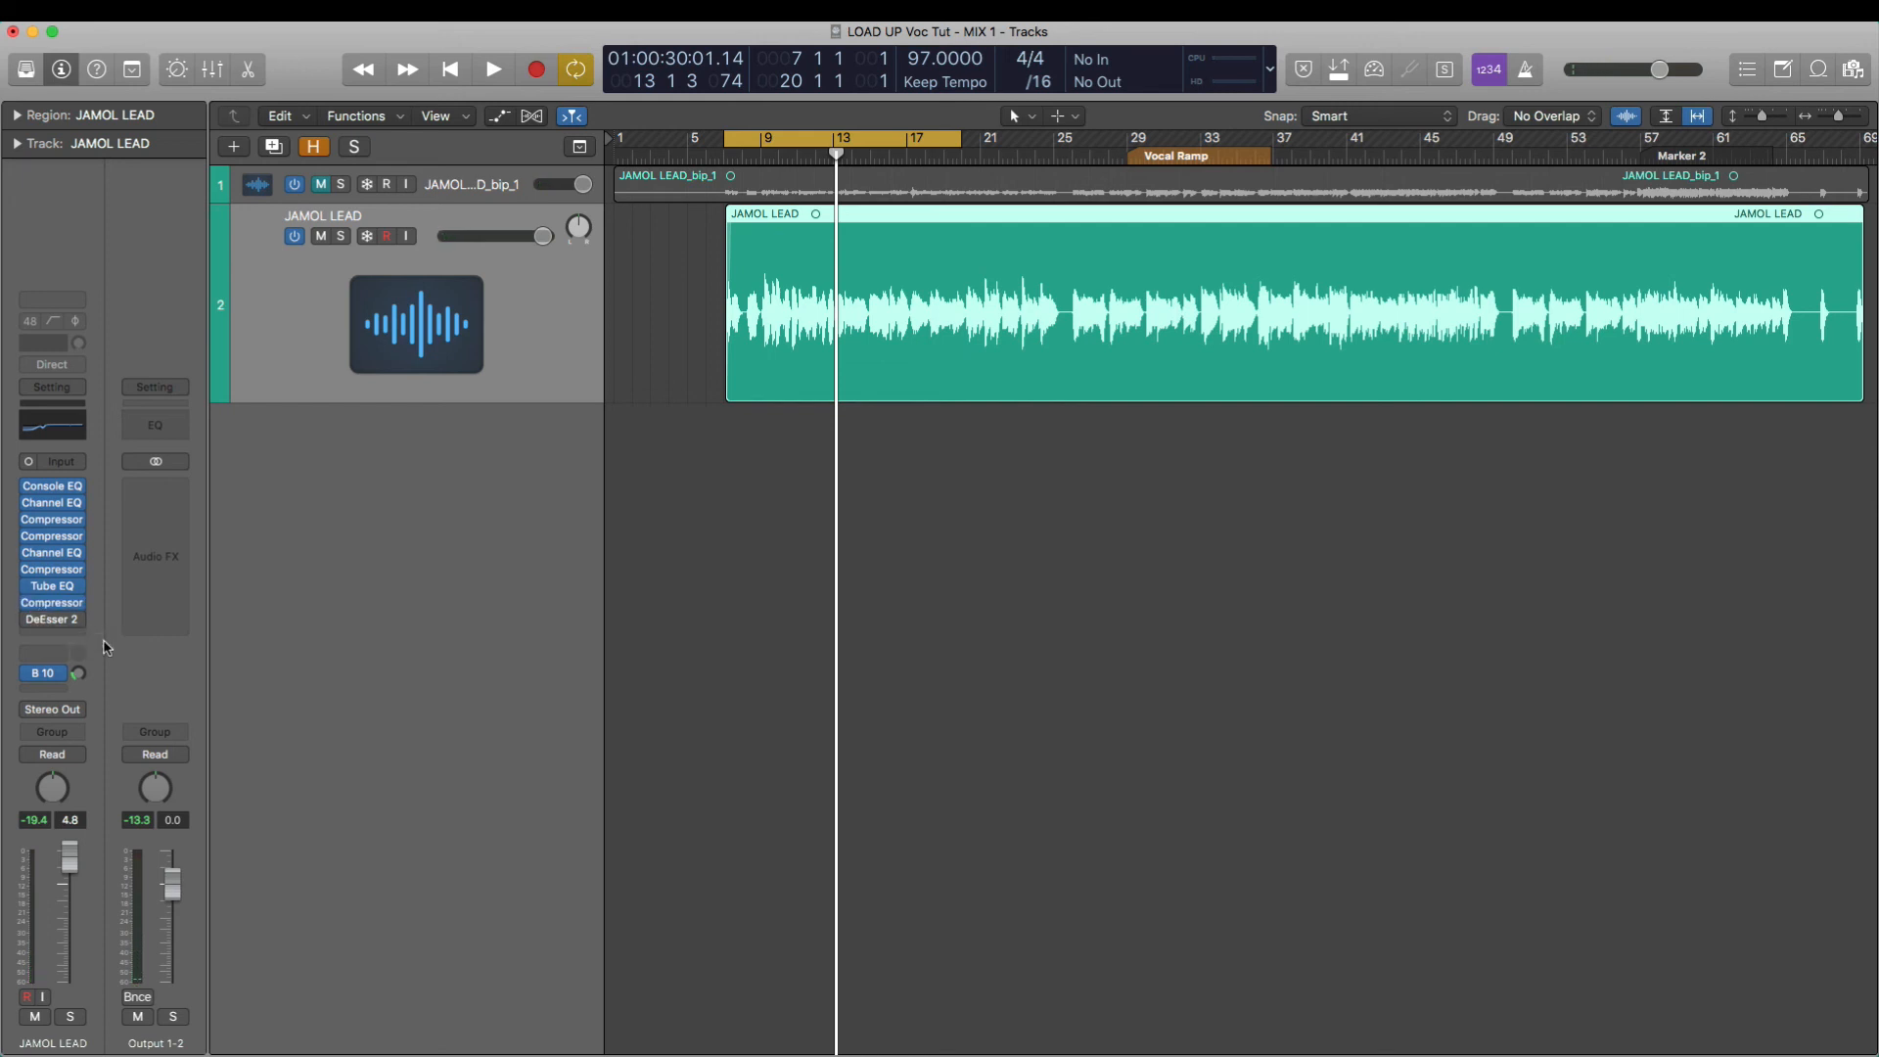
- Enable DeEsser 2 at the end of the lead vocal's chain, review its threshold, reduction and frequency settings, and close it
left_click(28, 620)
left_click(54, 620)
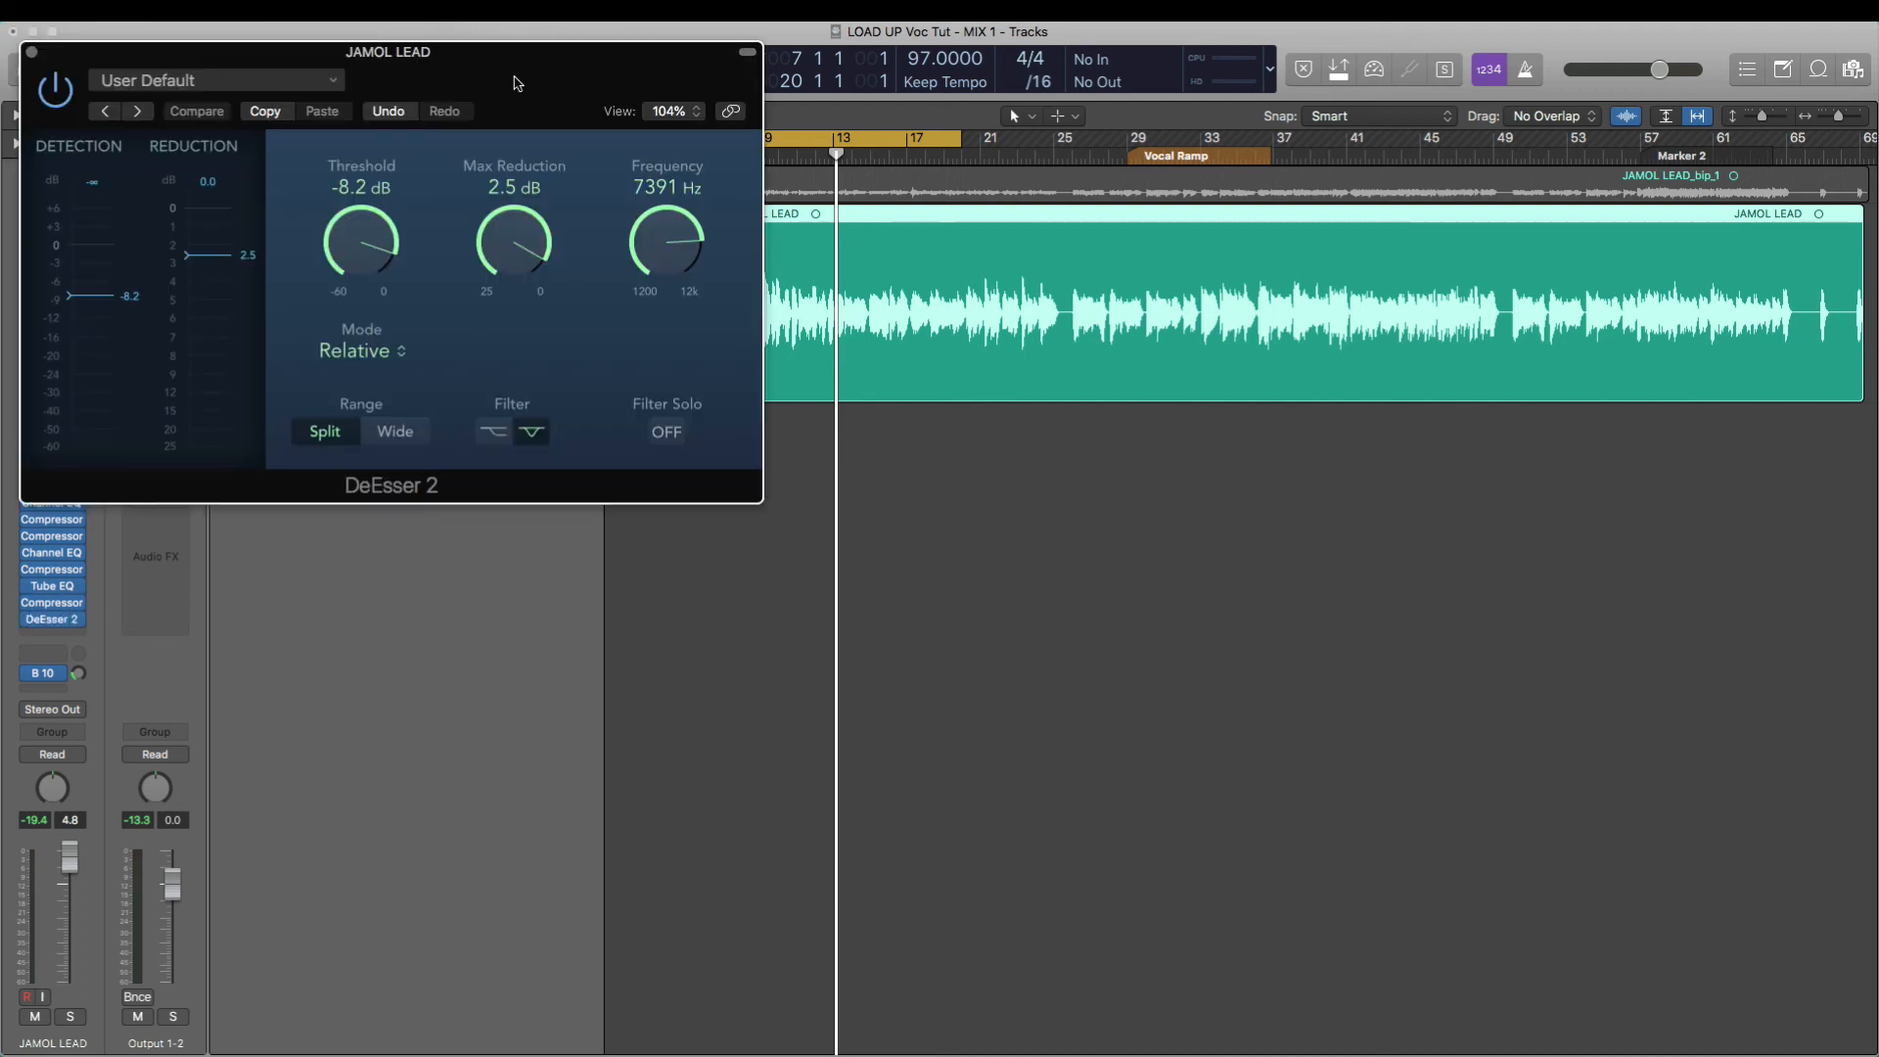
left_click_drag(514, 81, 833, 229)
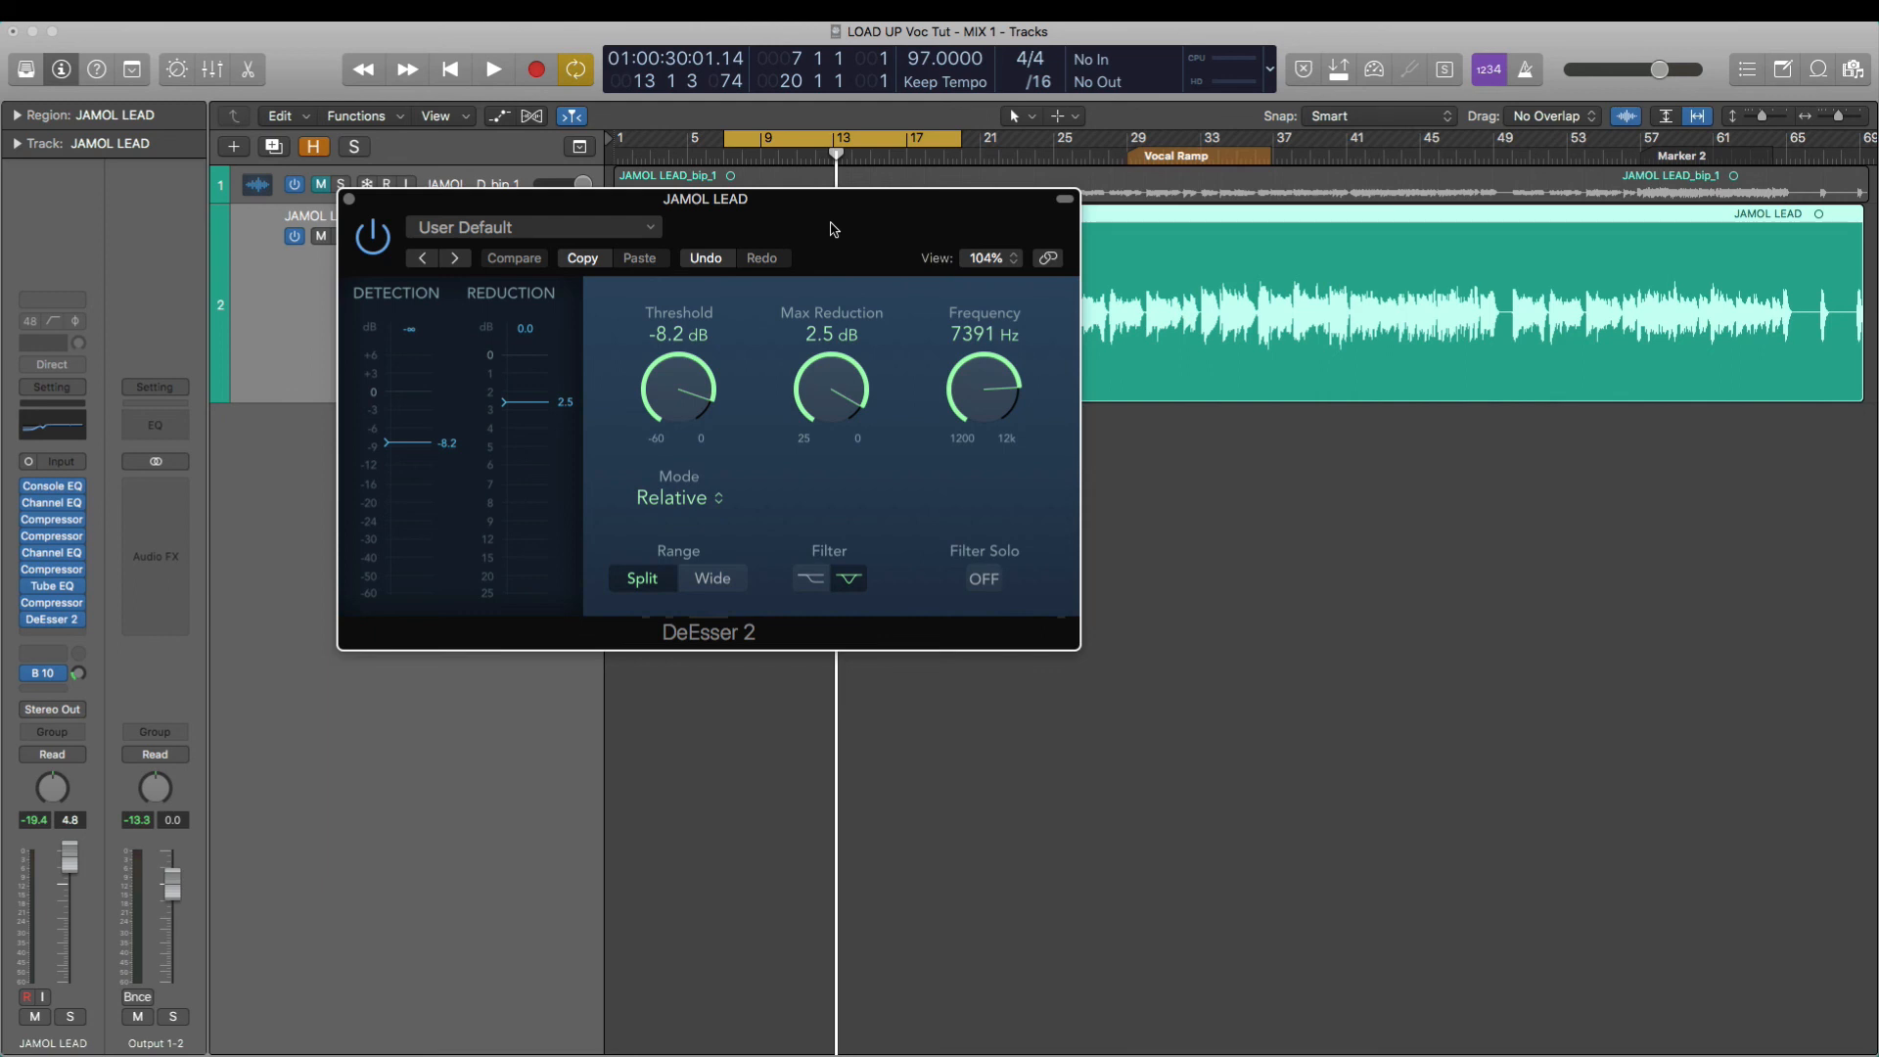
left_click(350, 200)
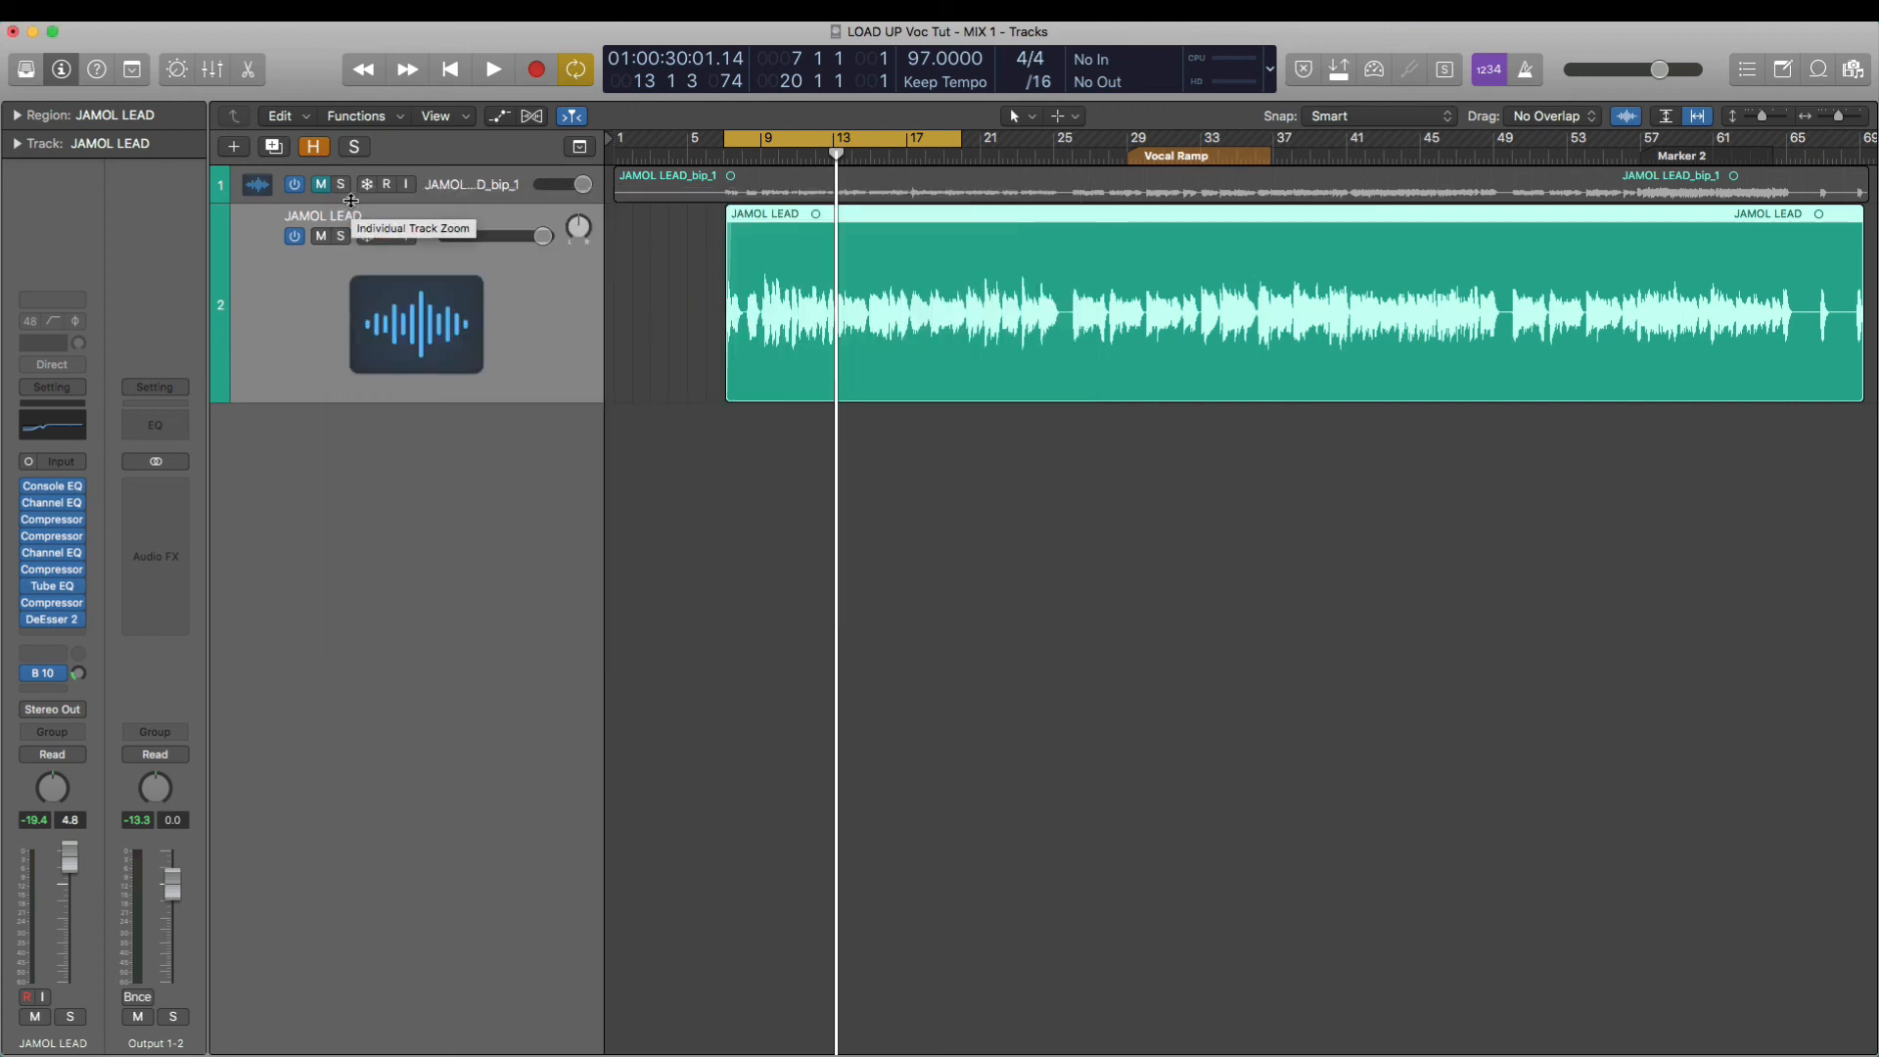
- Play the loop with the full plug-in chain active, alternating the track 2 lead with the bounced vocal and ending on track 2
key("space")
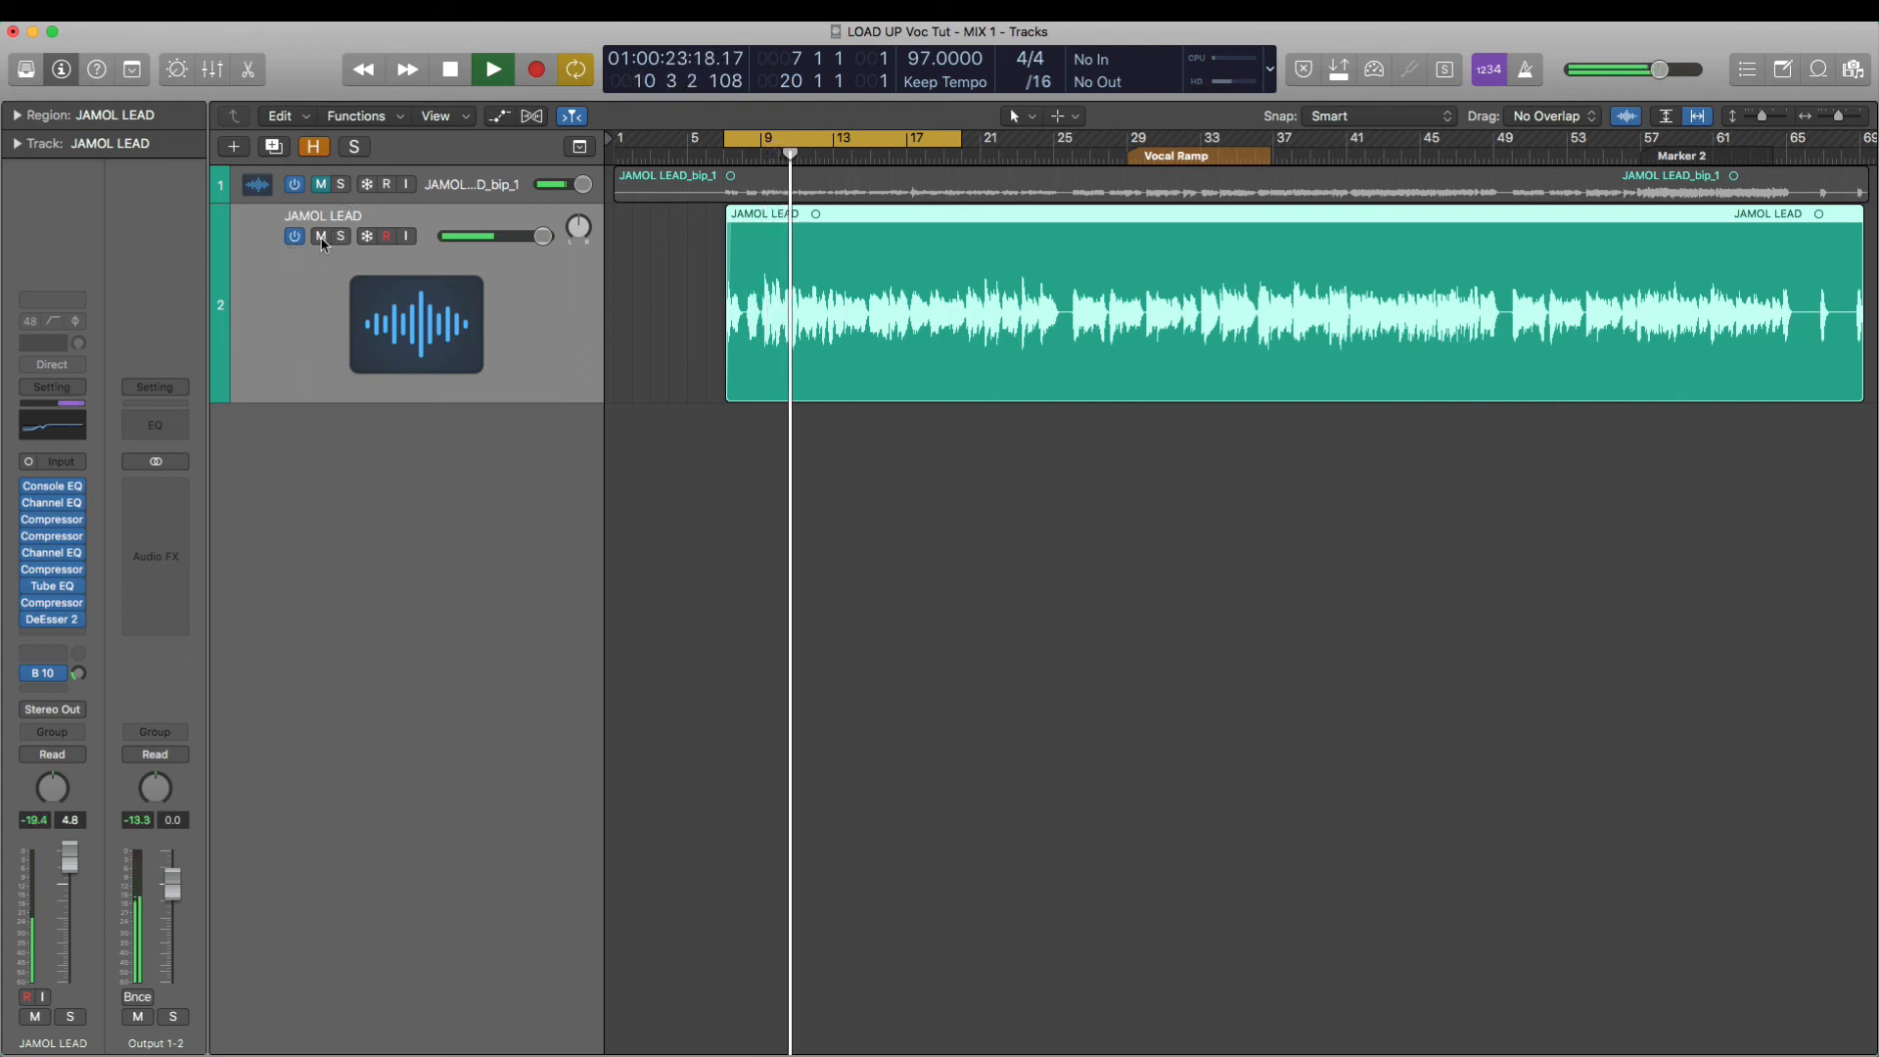
left_click(321, 237)
left_click(321, 185)
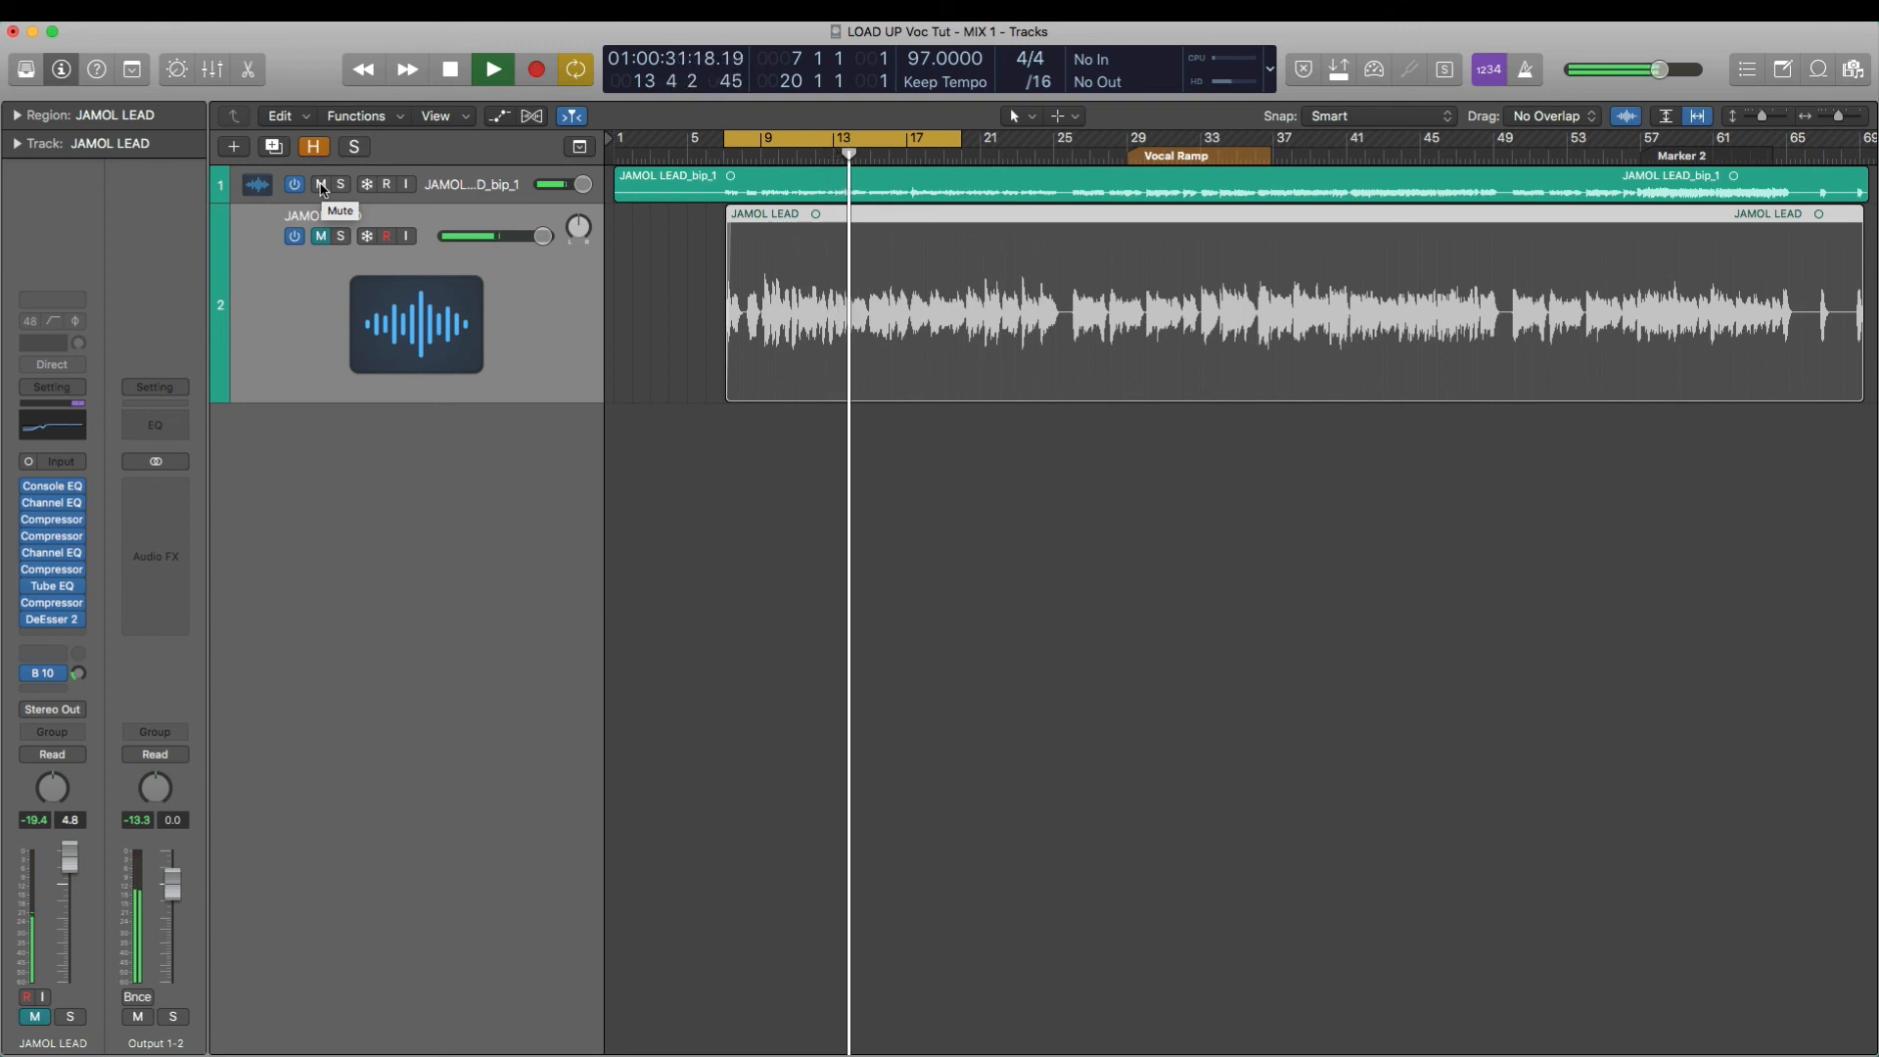
left_click(321, 185)
left_click(321, 237)
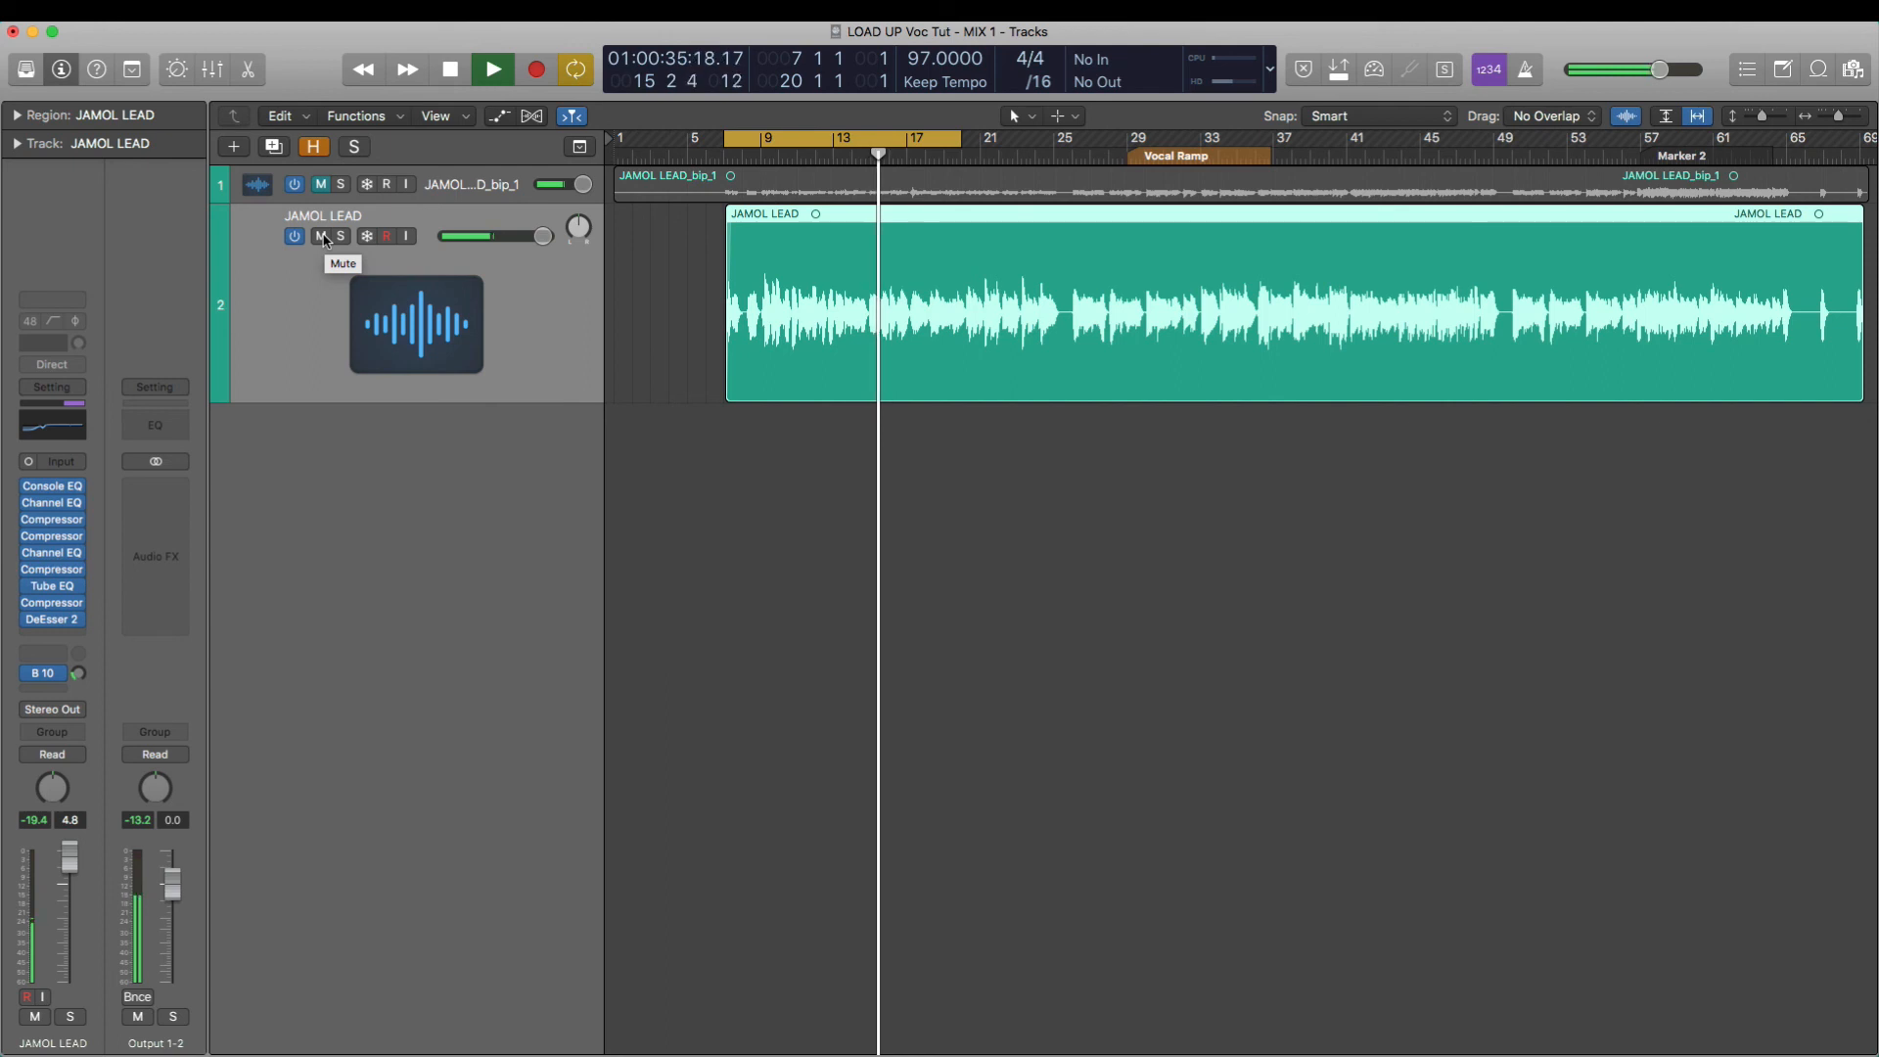
left_click(321, 237)
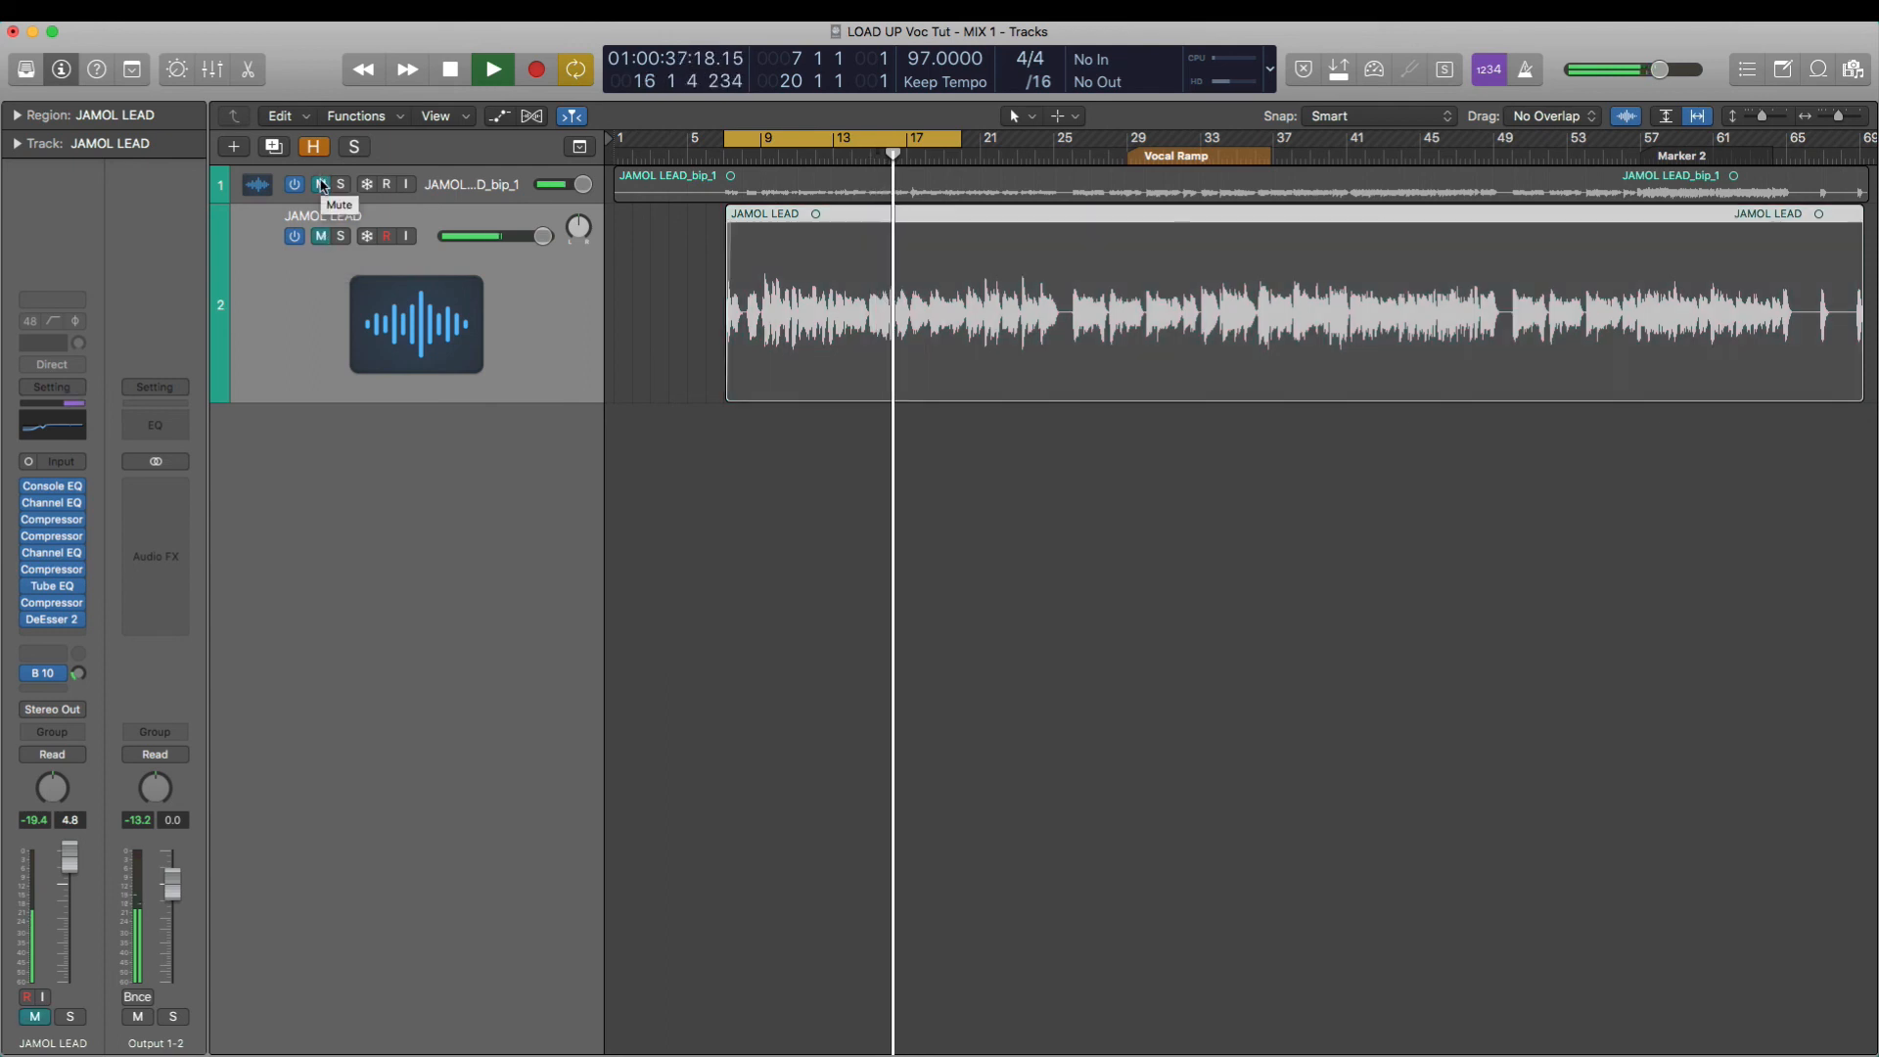
left_click(321, 185)
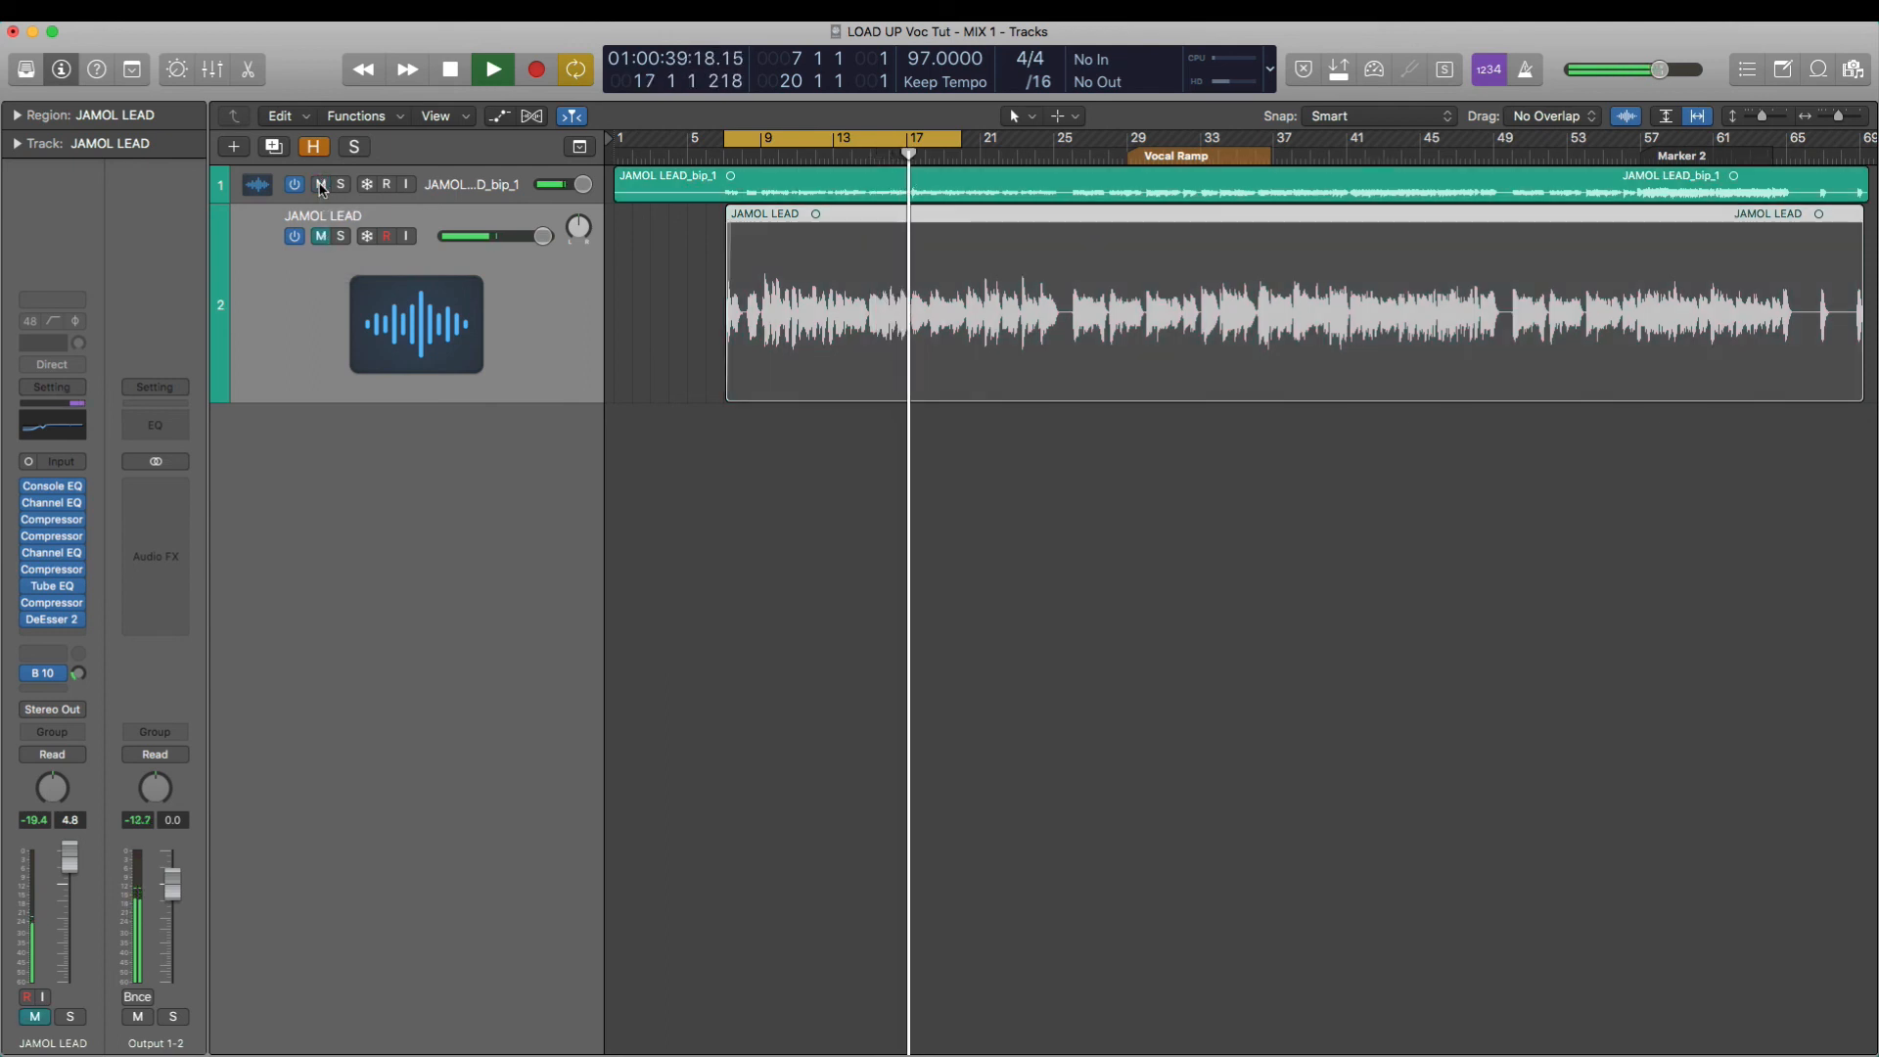
left_click(321, 185)
left_click(321, 236)
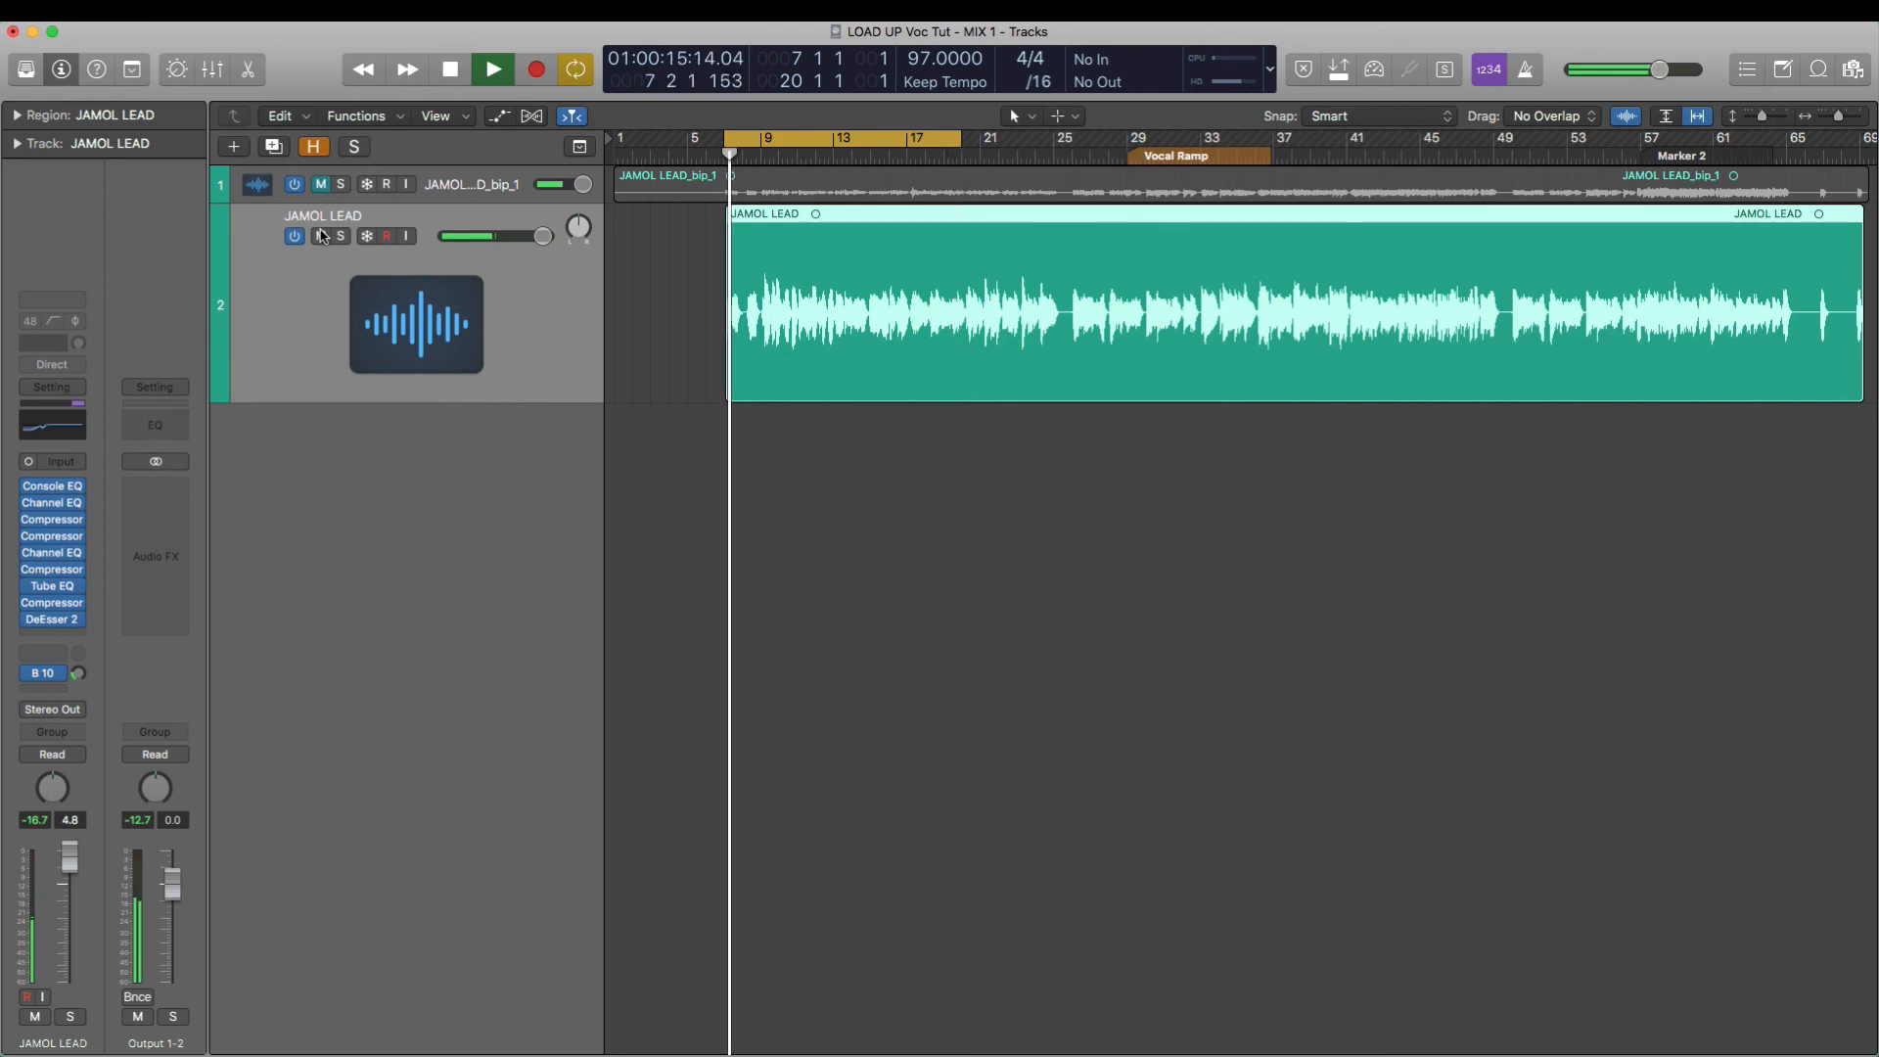
- Repeat the switch between the bounced vocal and the processed lead, stop playback, and leave only track 2 unmuted
left_click(322, 236)
left_click(321, 185)
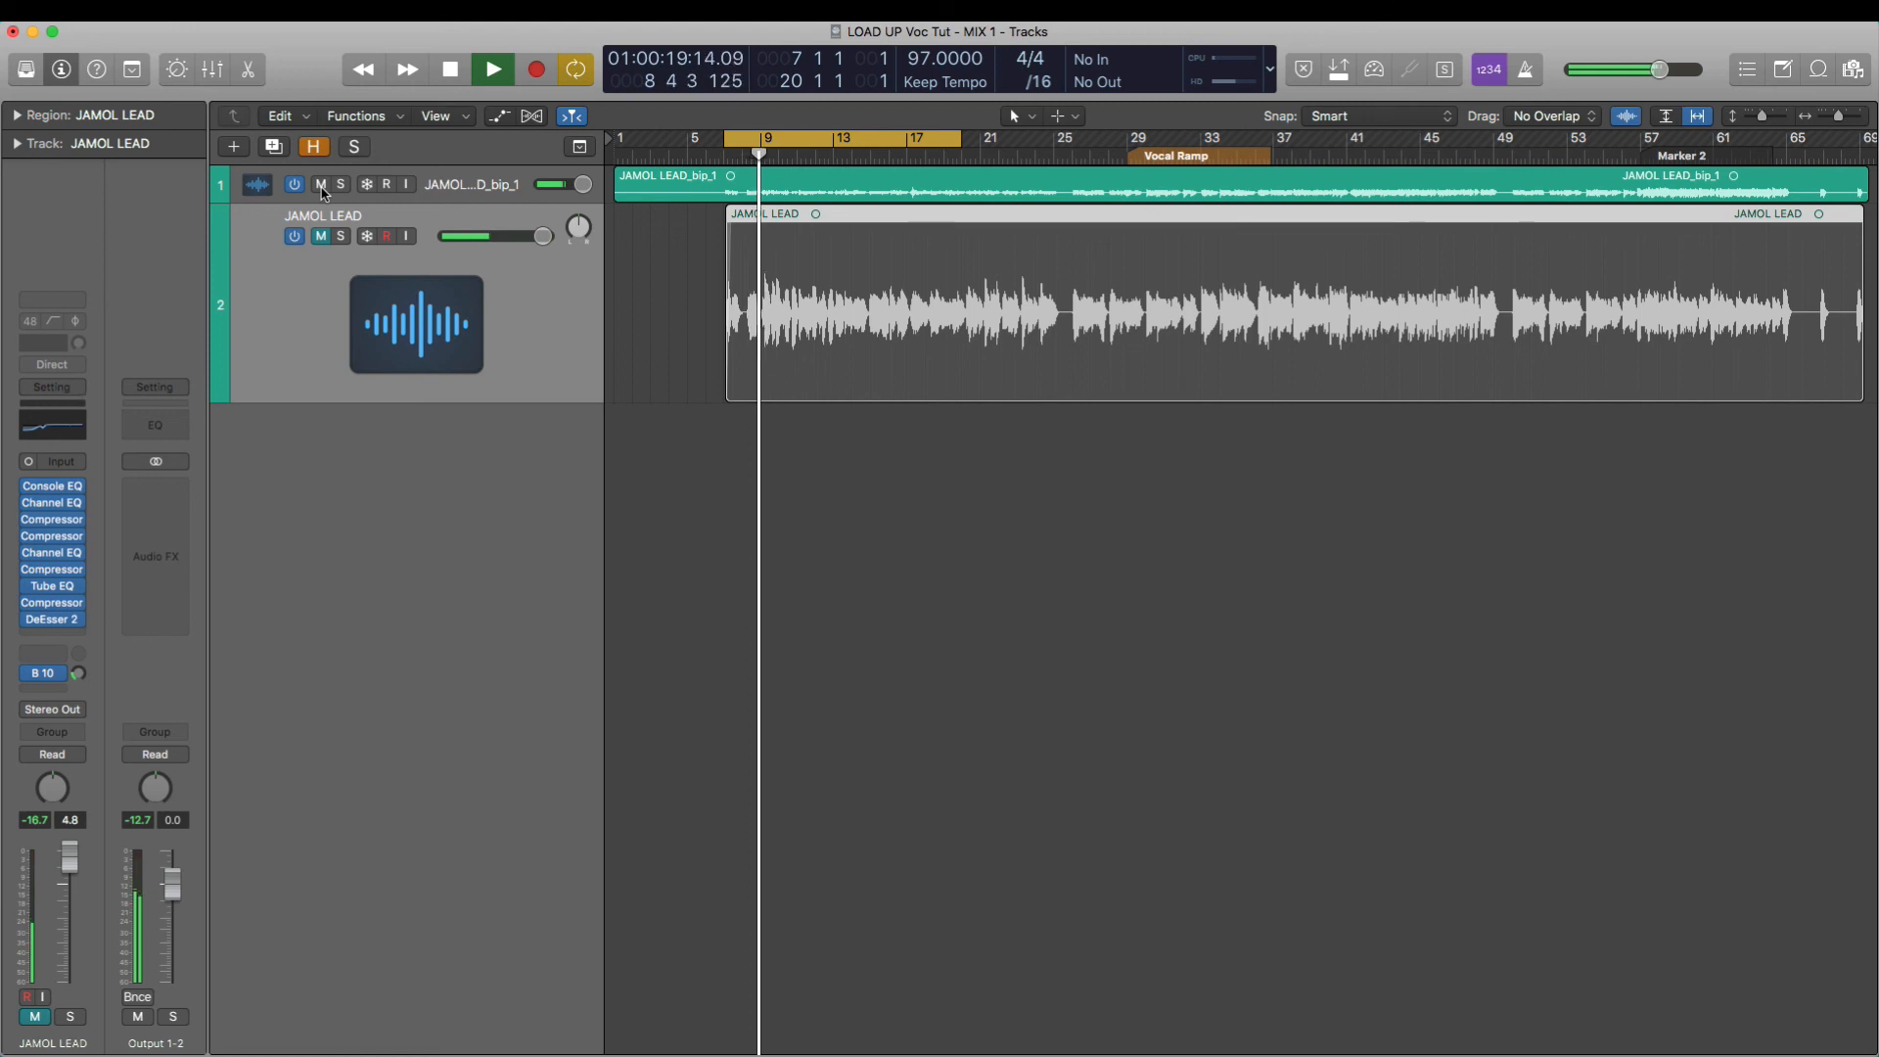
left_click(321, 185)
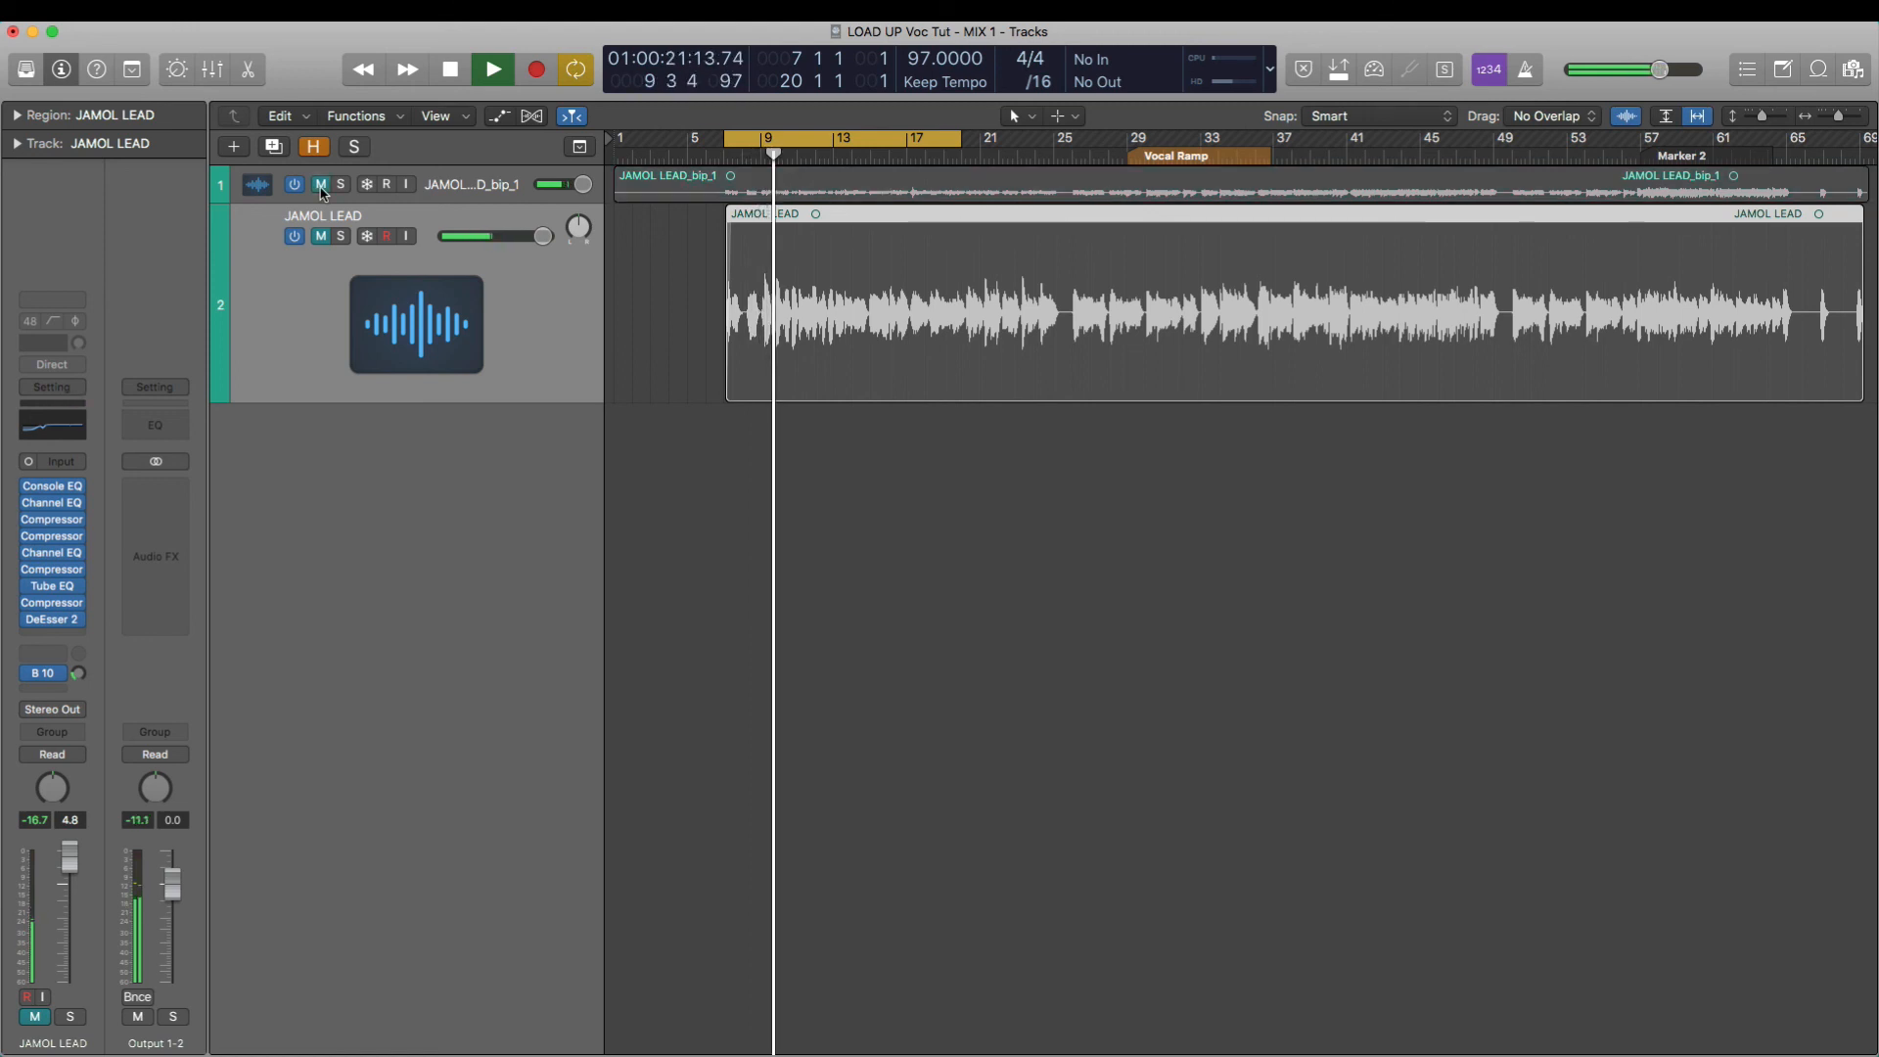
left_click(321, 236)
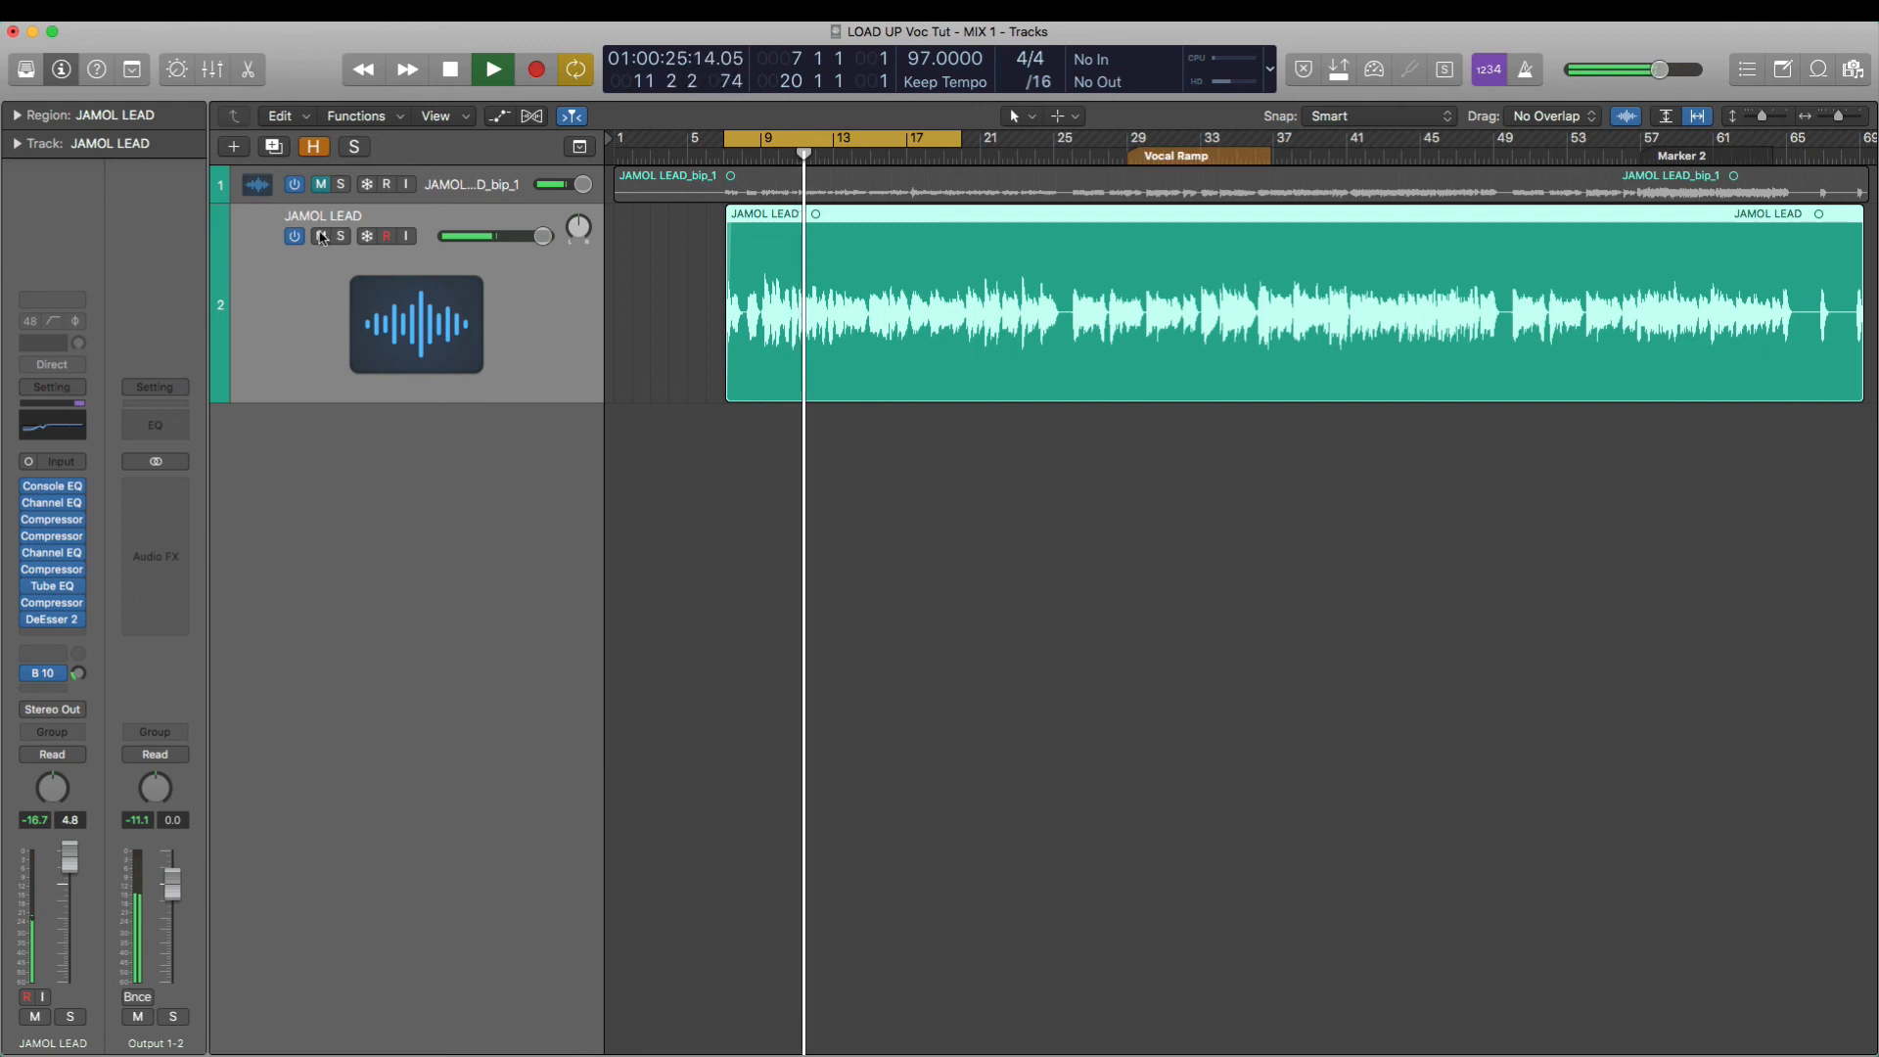
left_click(321, 236)
left_click(322, 186)
key("space")
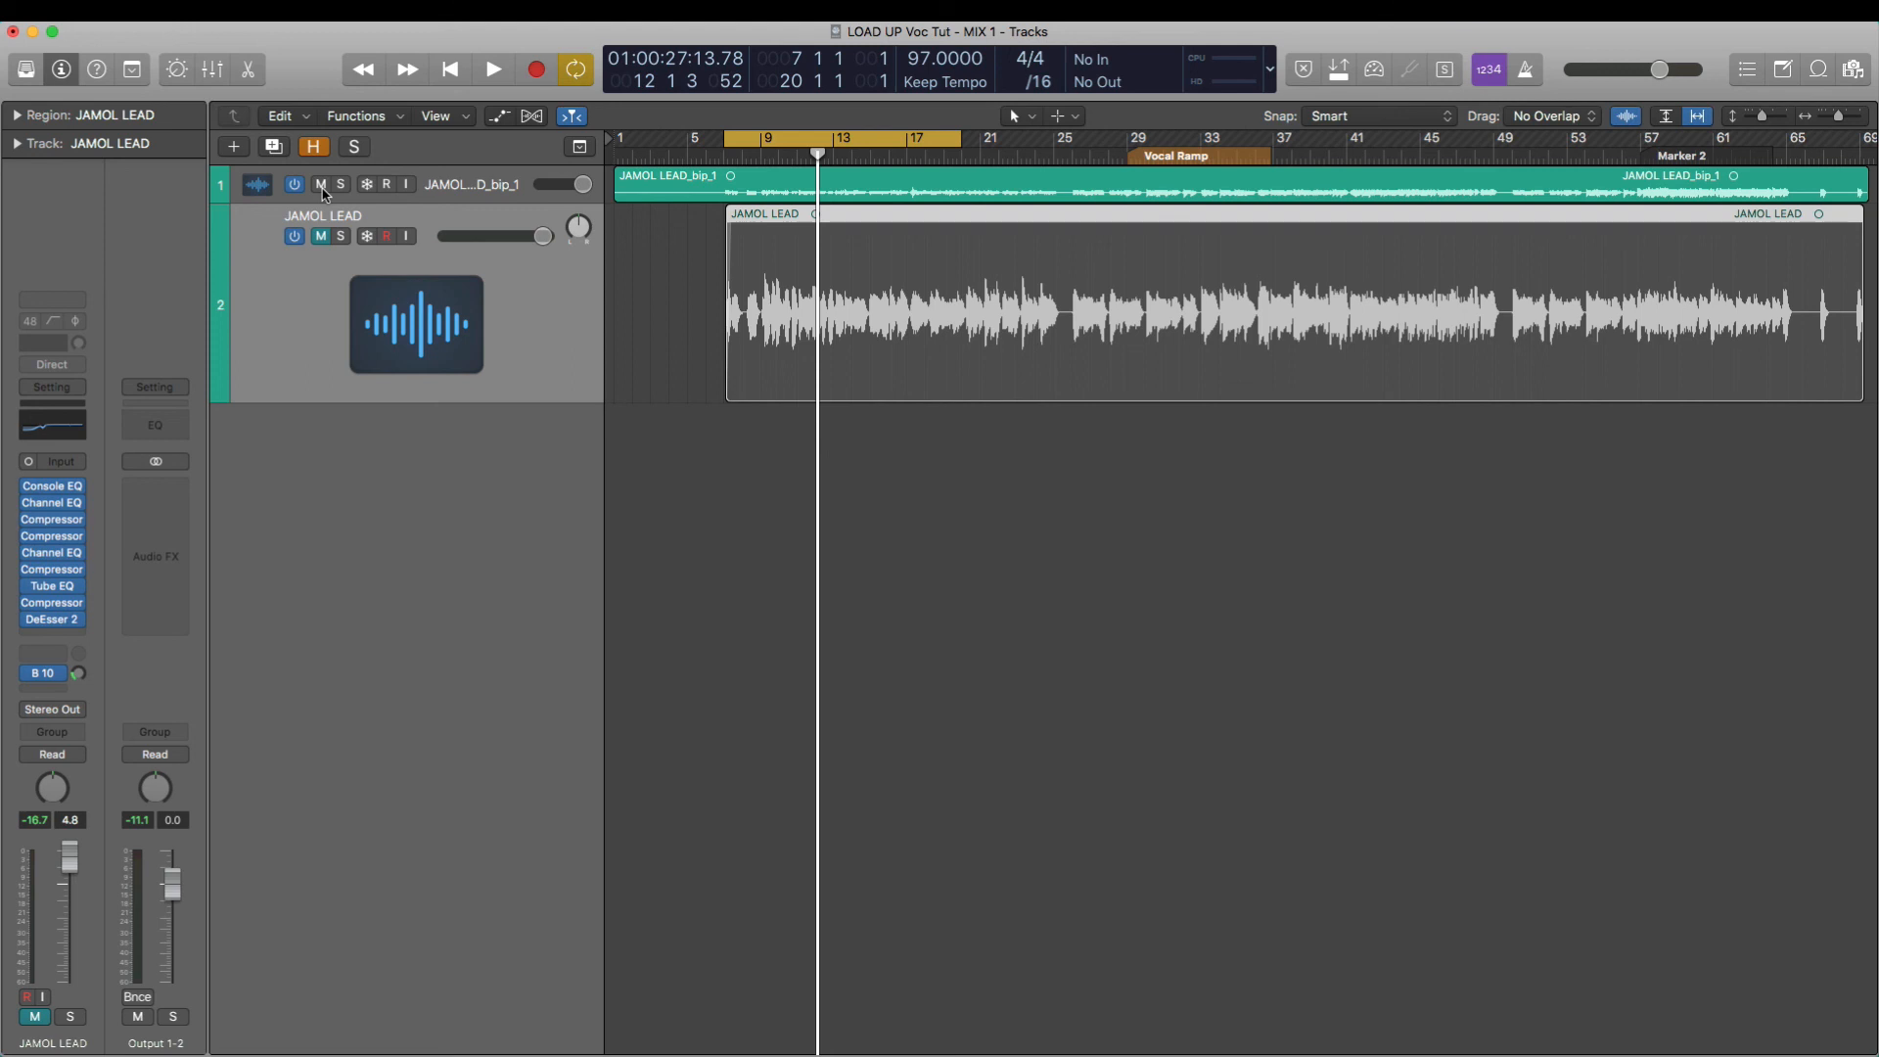
left_click(322, 187)
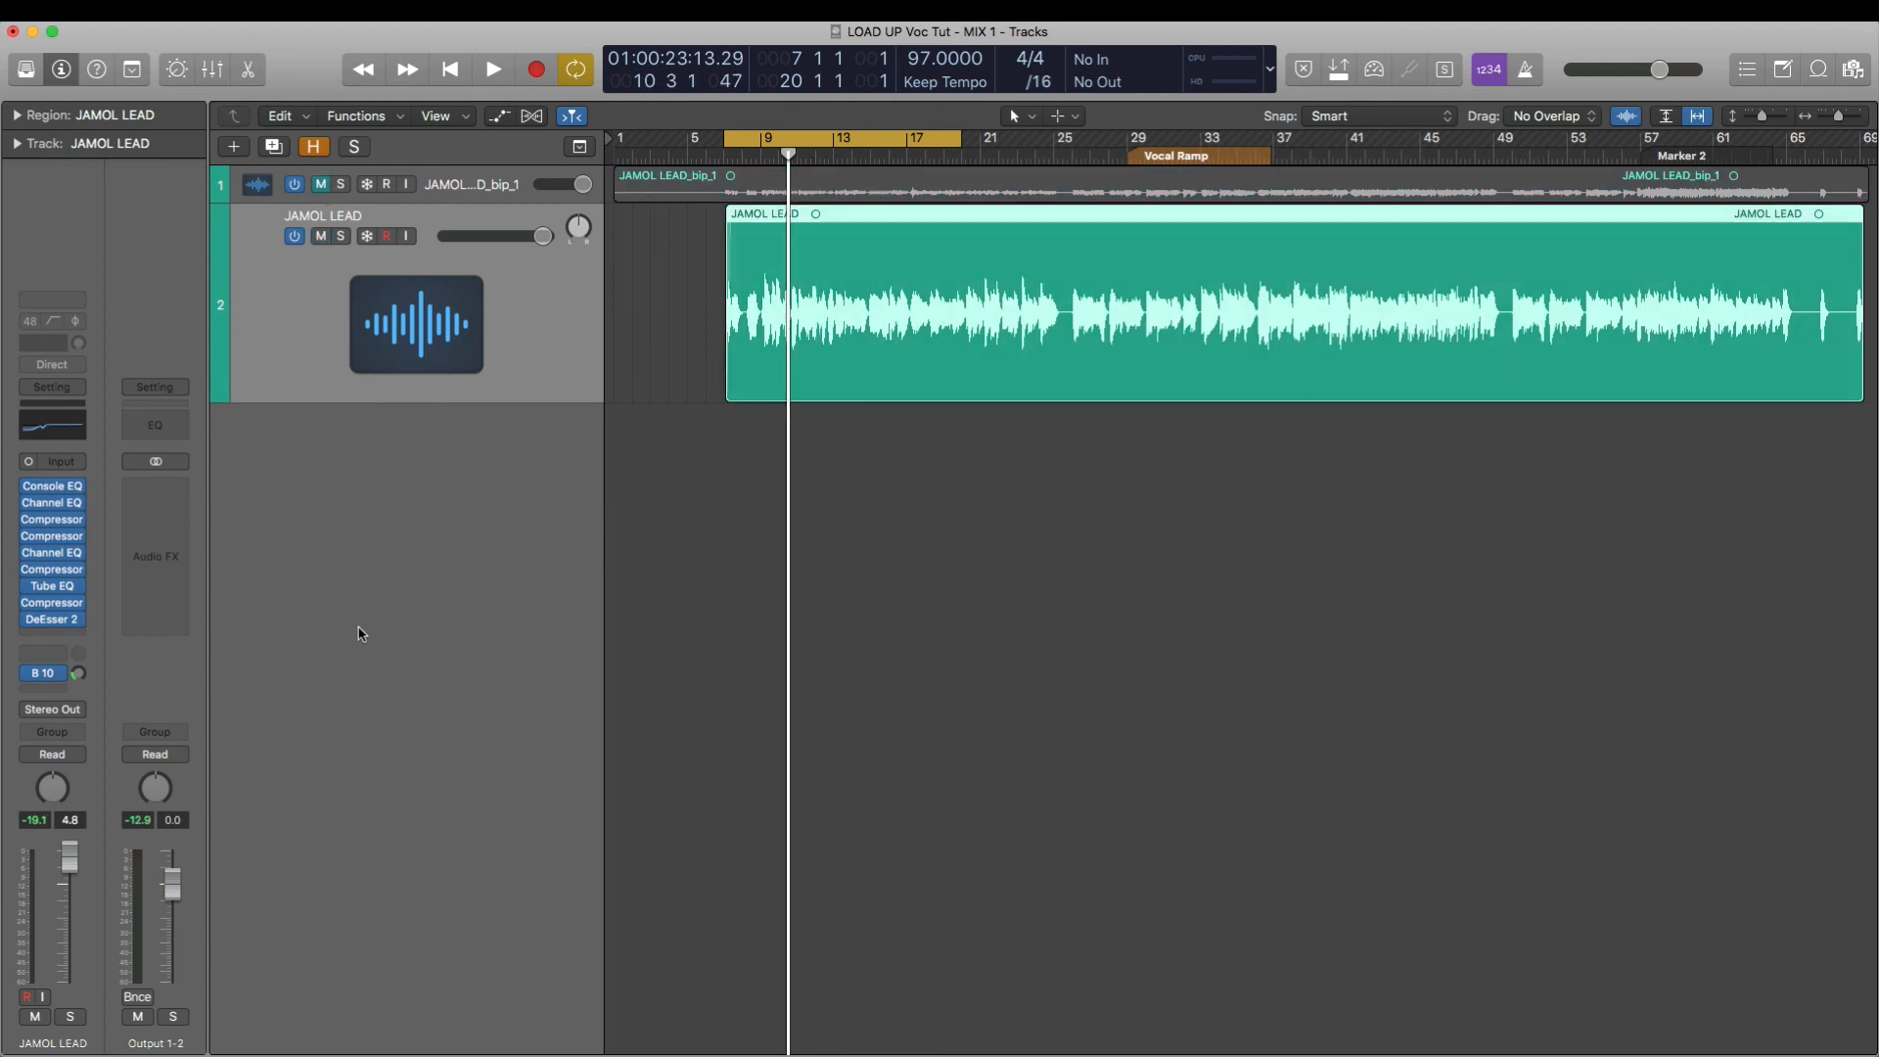
- Inspect the lead vocal's Bus 10 send routing to Aux 7, review the Overdrive drive and tone settings there, and close the plug-in
left_click(46, 676)
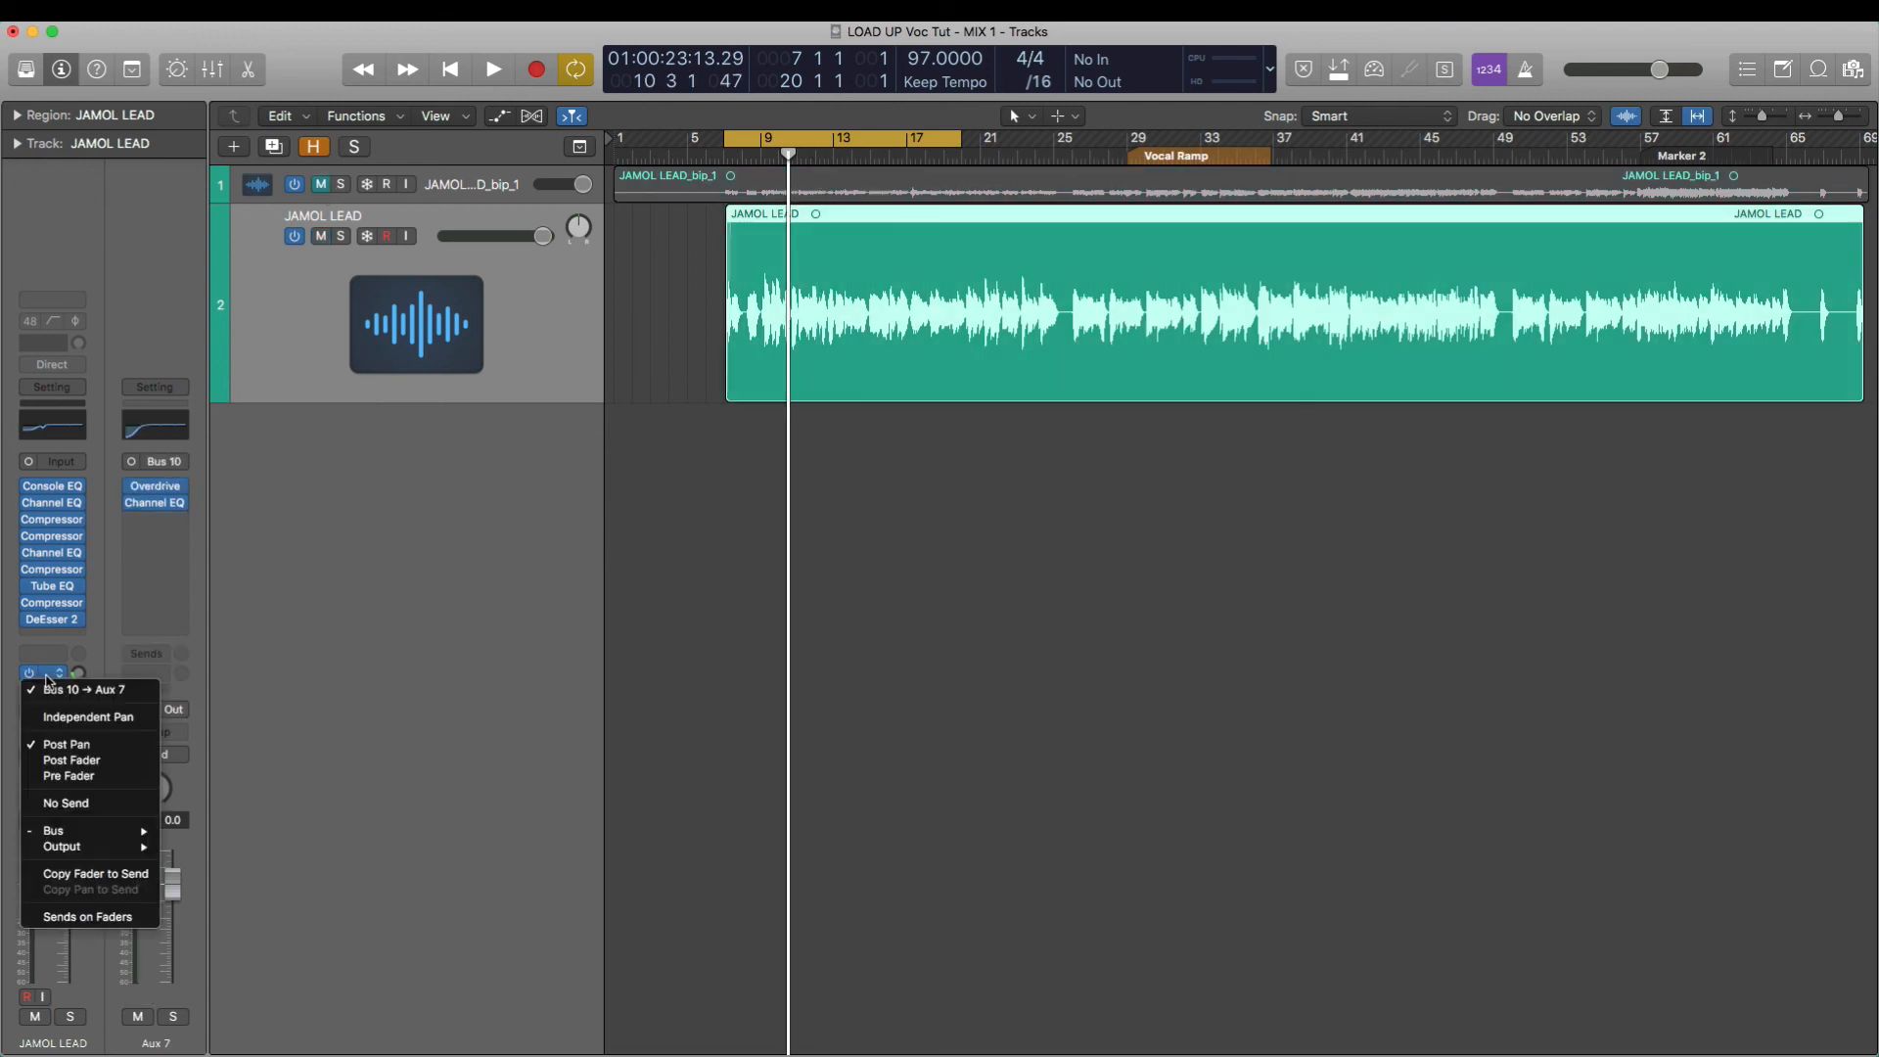
left_click(196, 605)
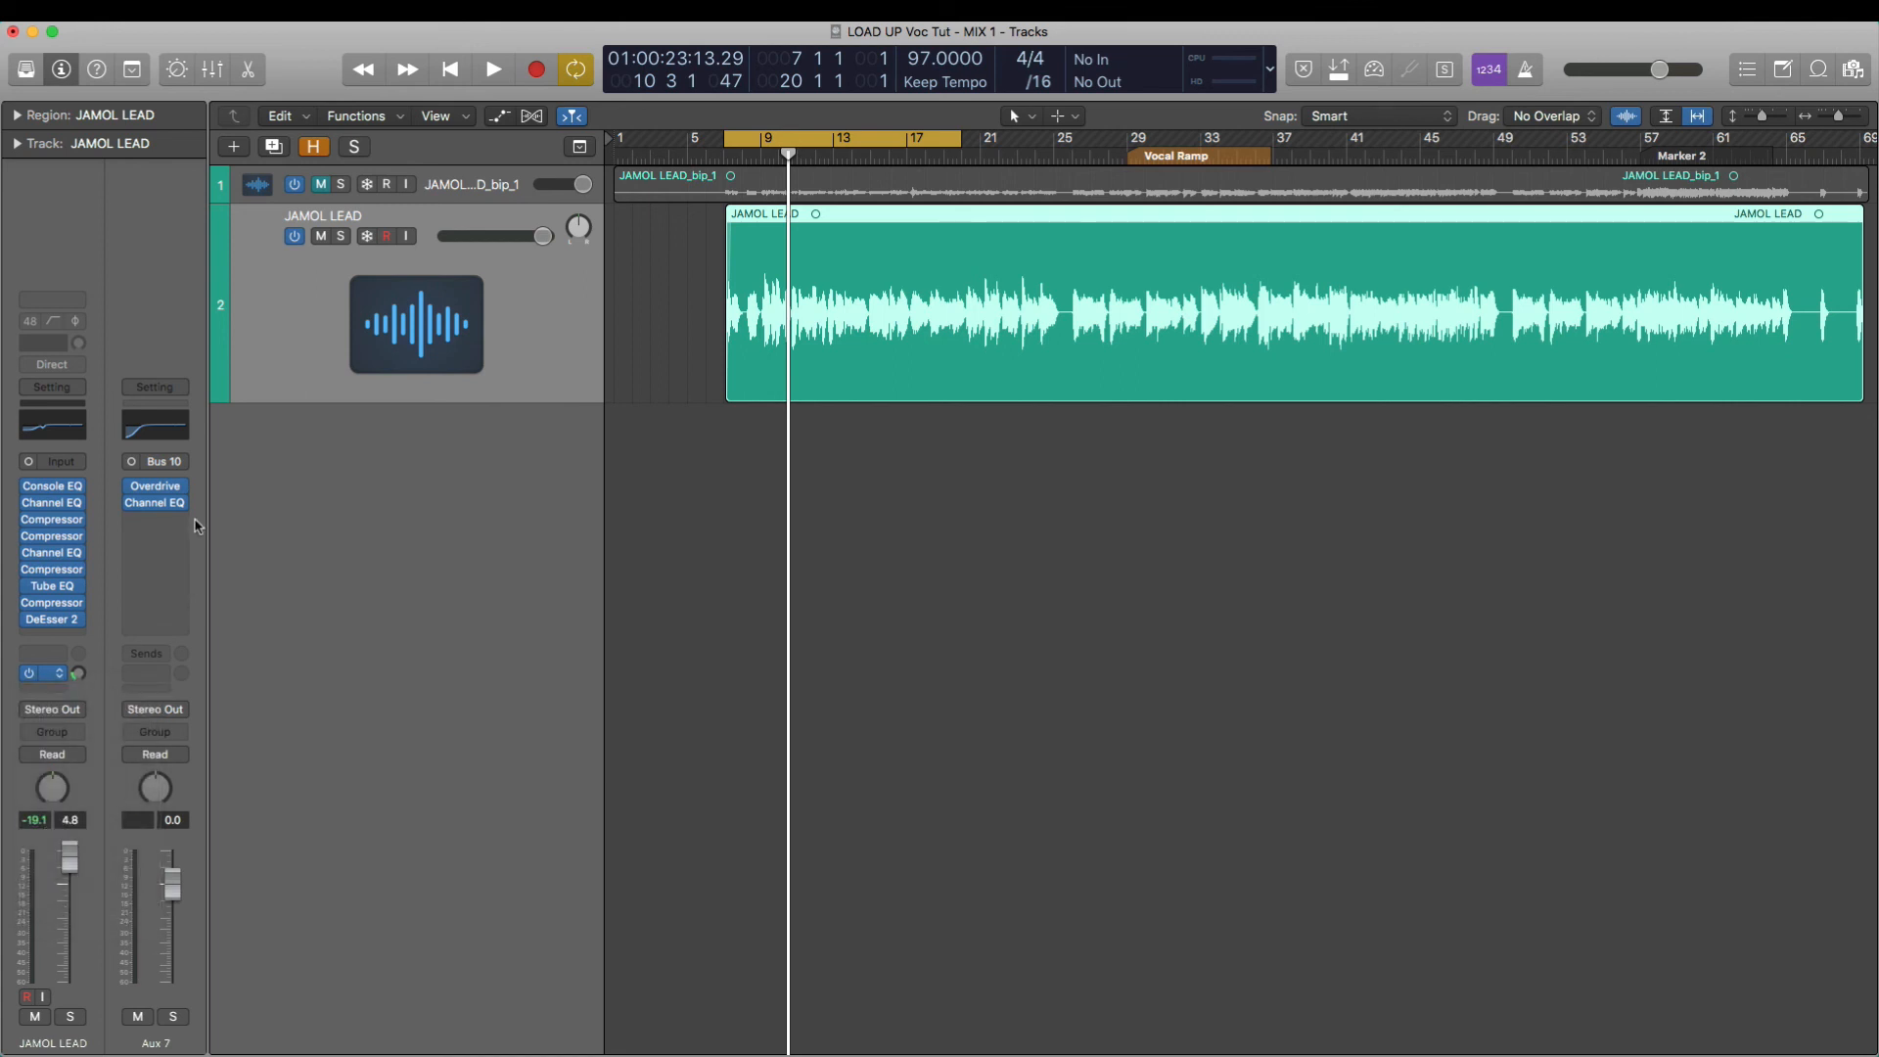
left_click(162, 490)
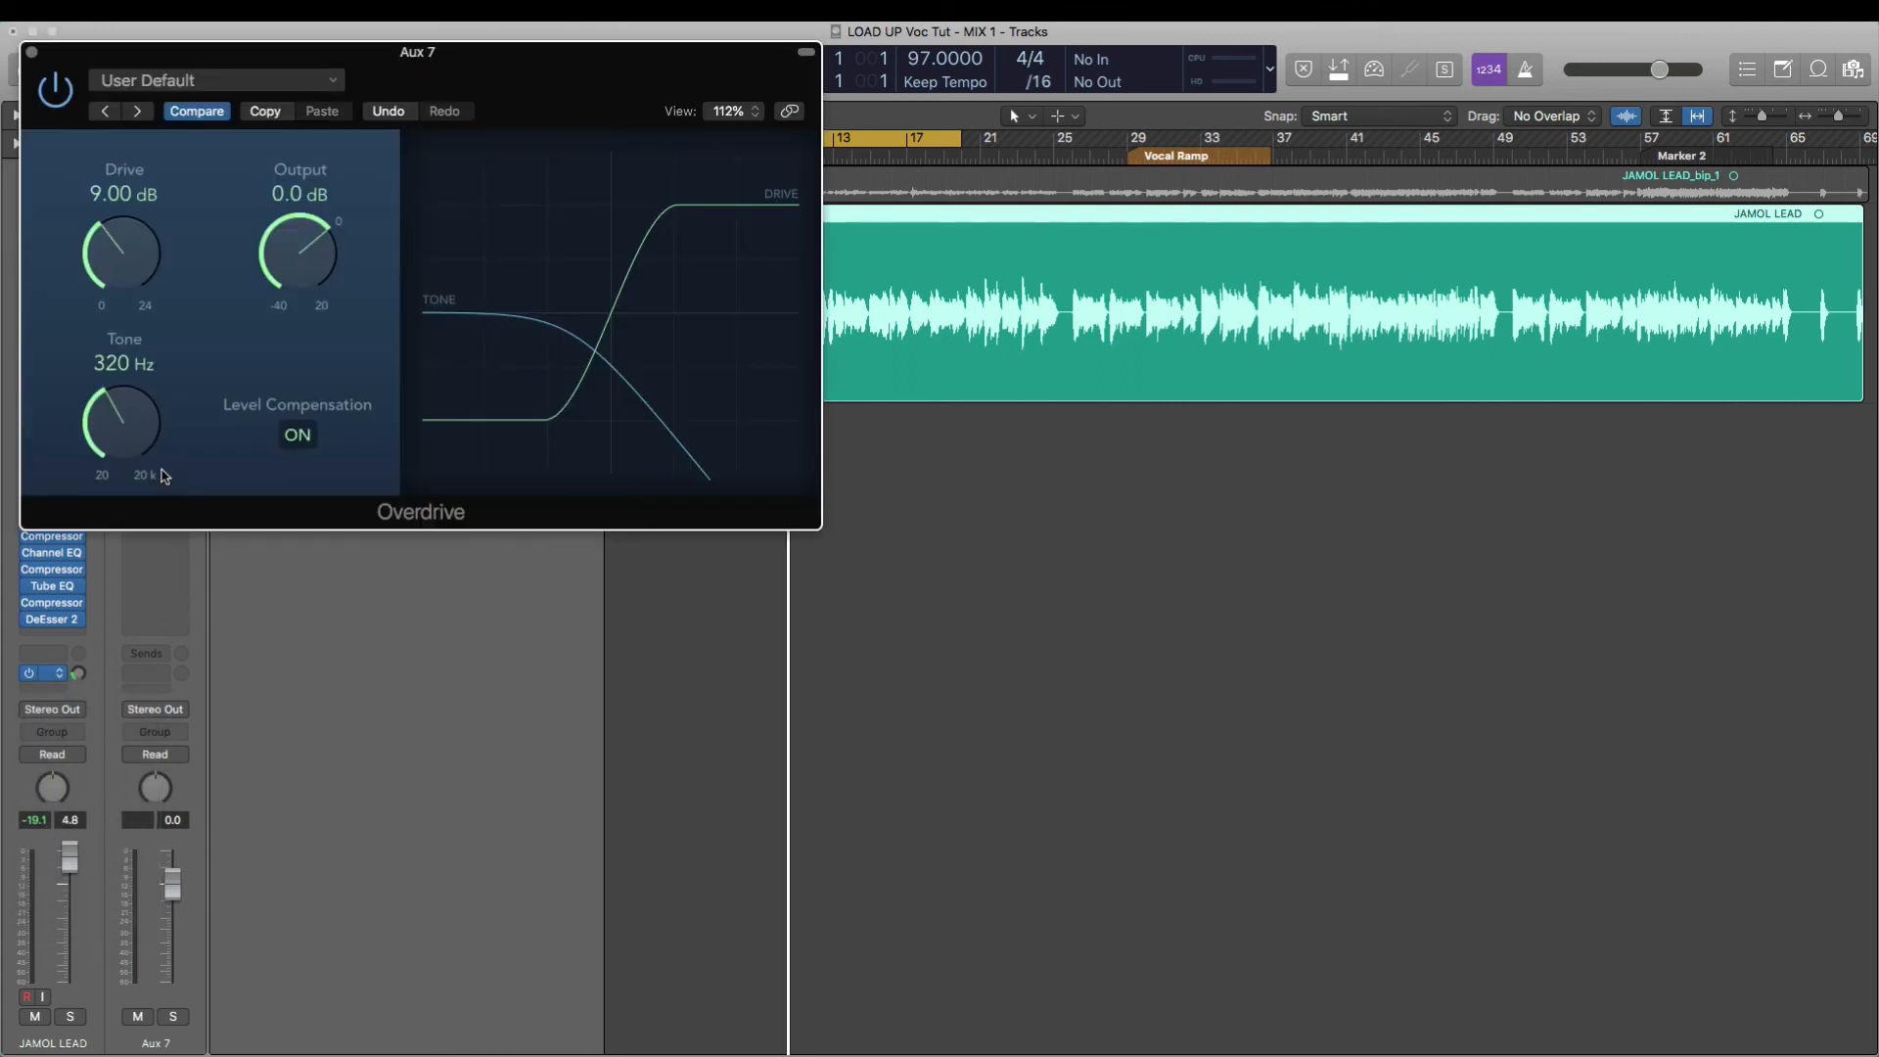
left_click(36, 53)
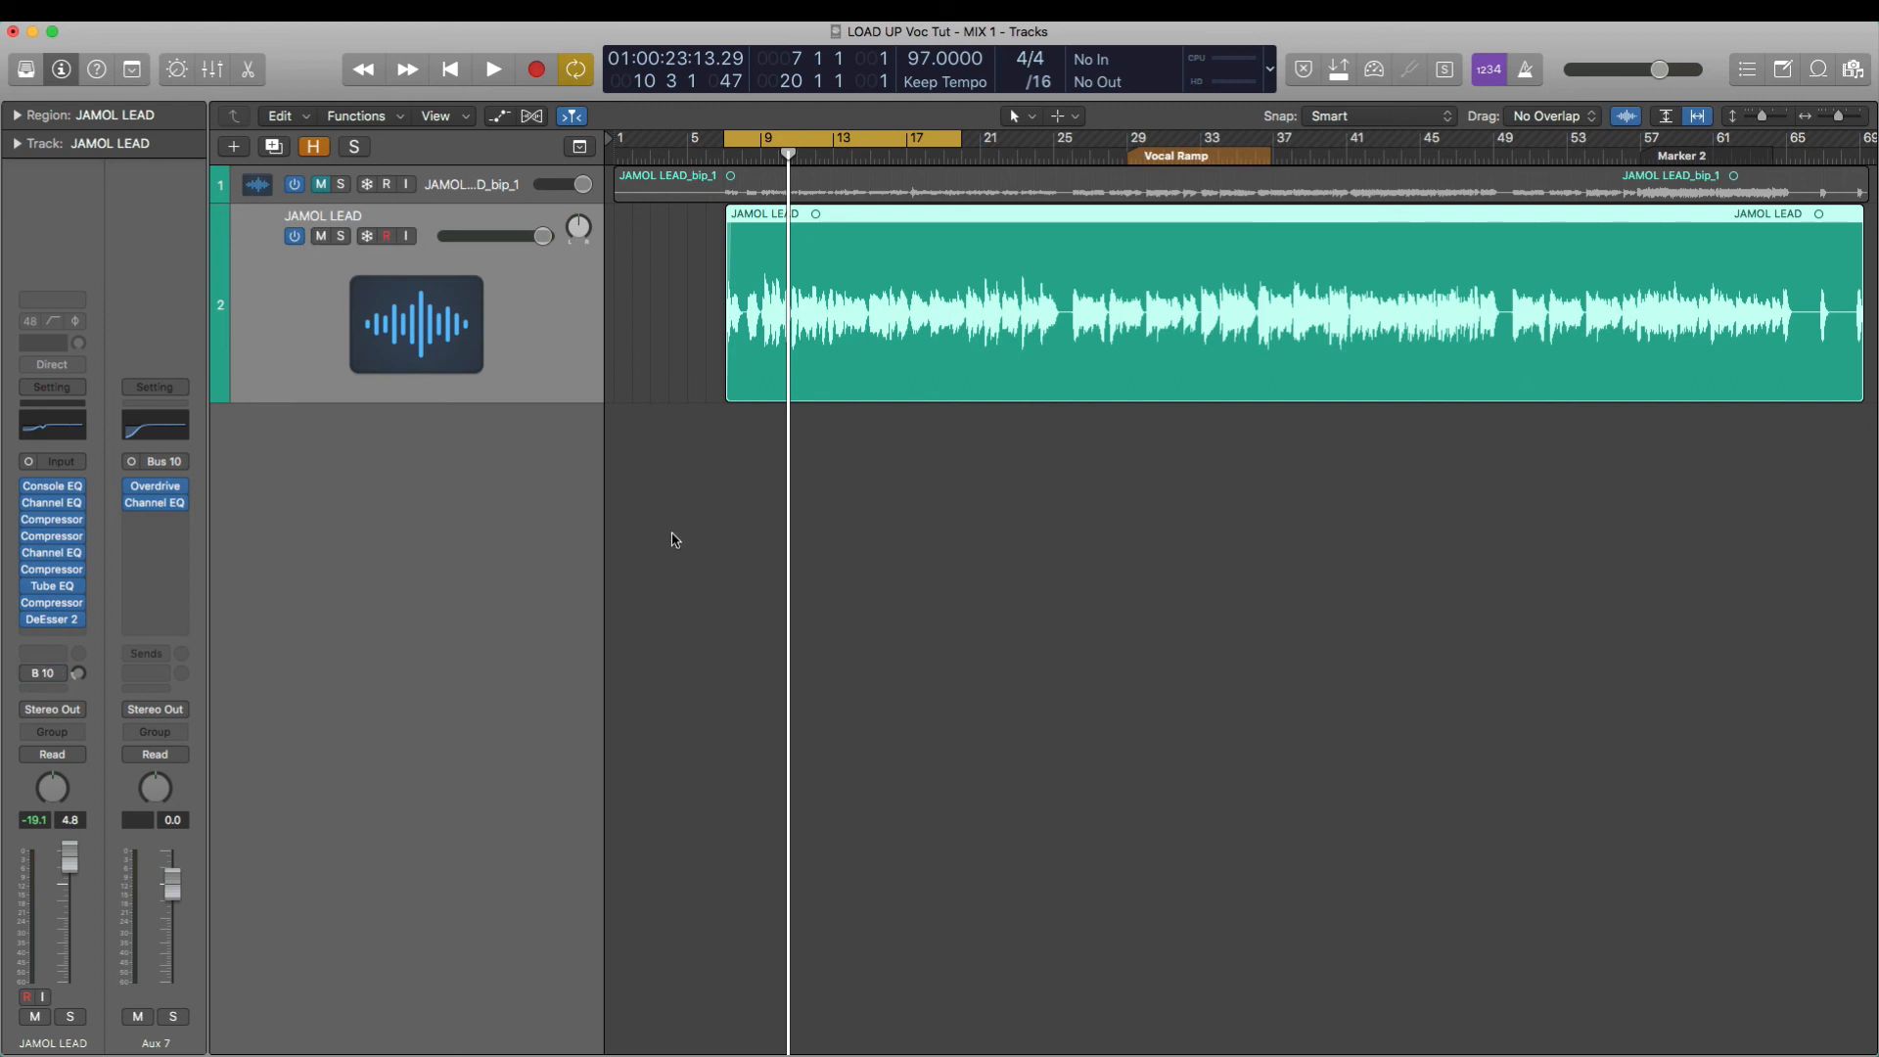
- Play the loop with the Bus 10 send bypassed, switch from the track 2 lead to the bounced vocal, and return to track 2
key("space")
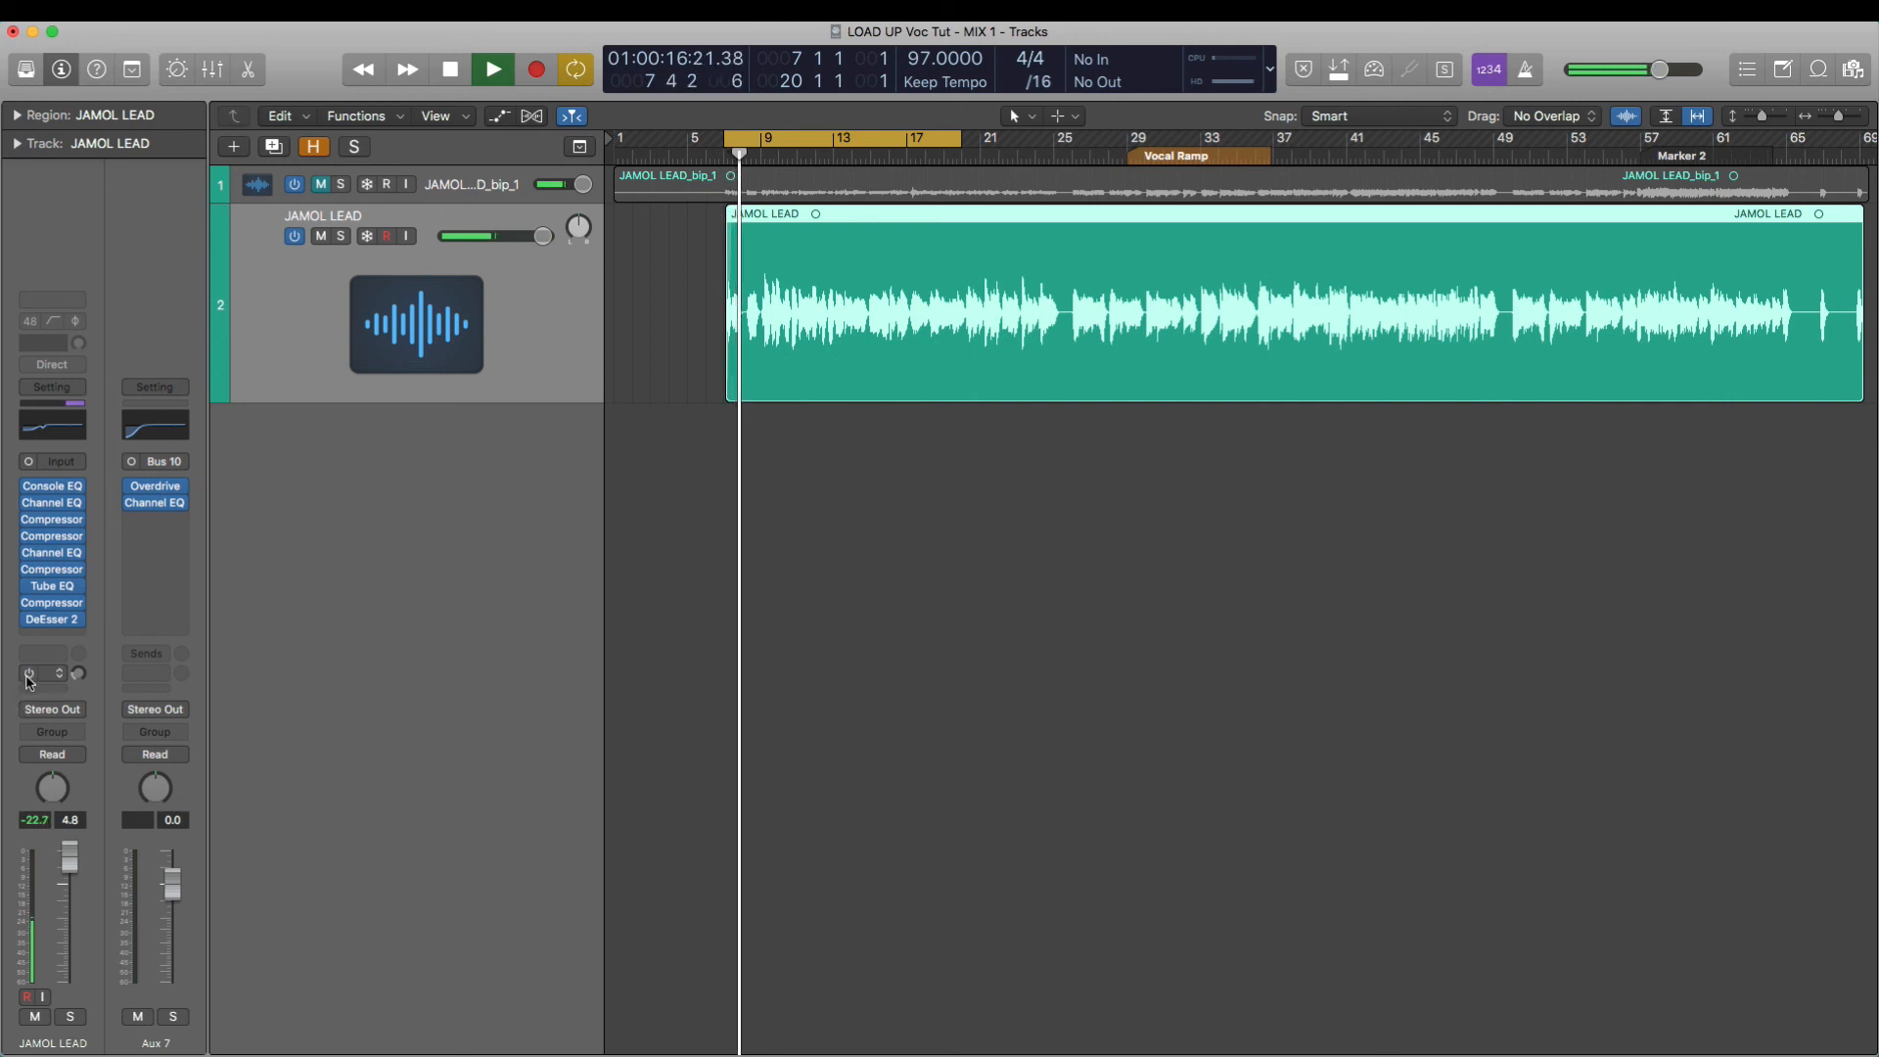
left_click(320, 236)
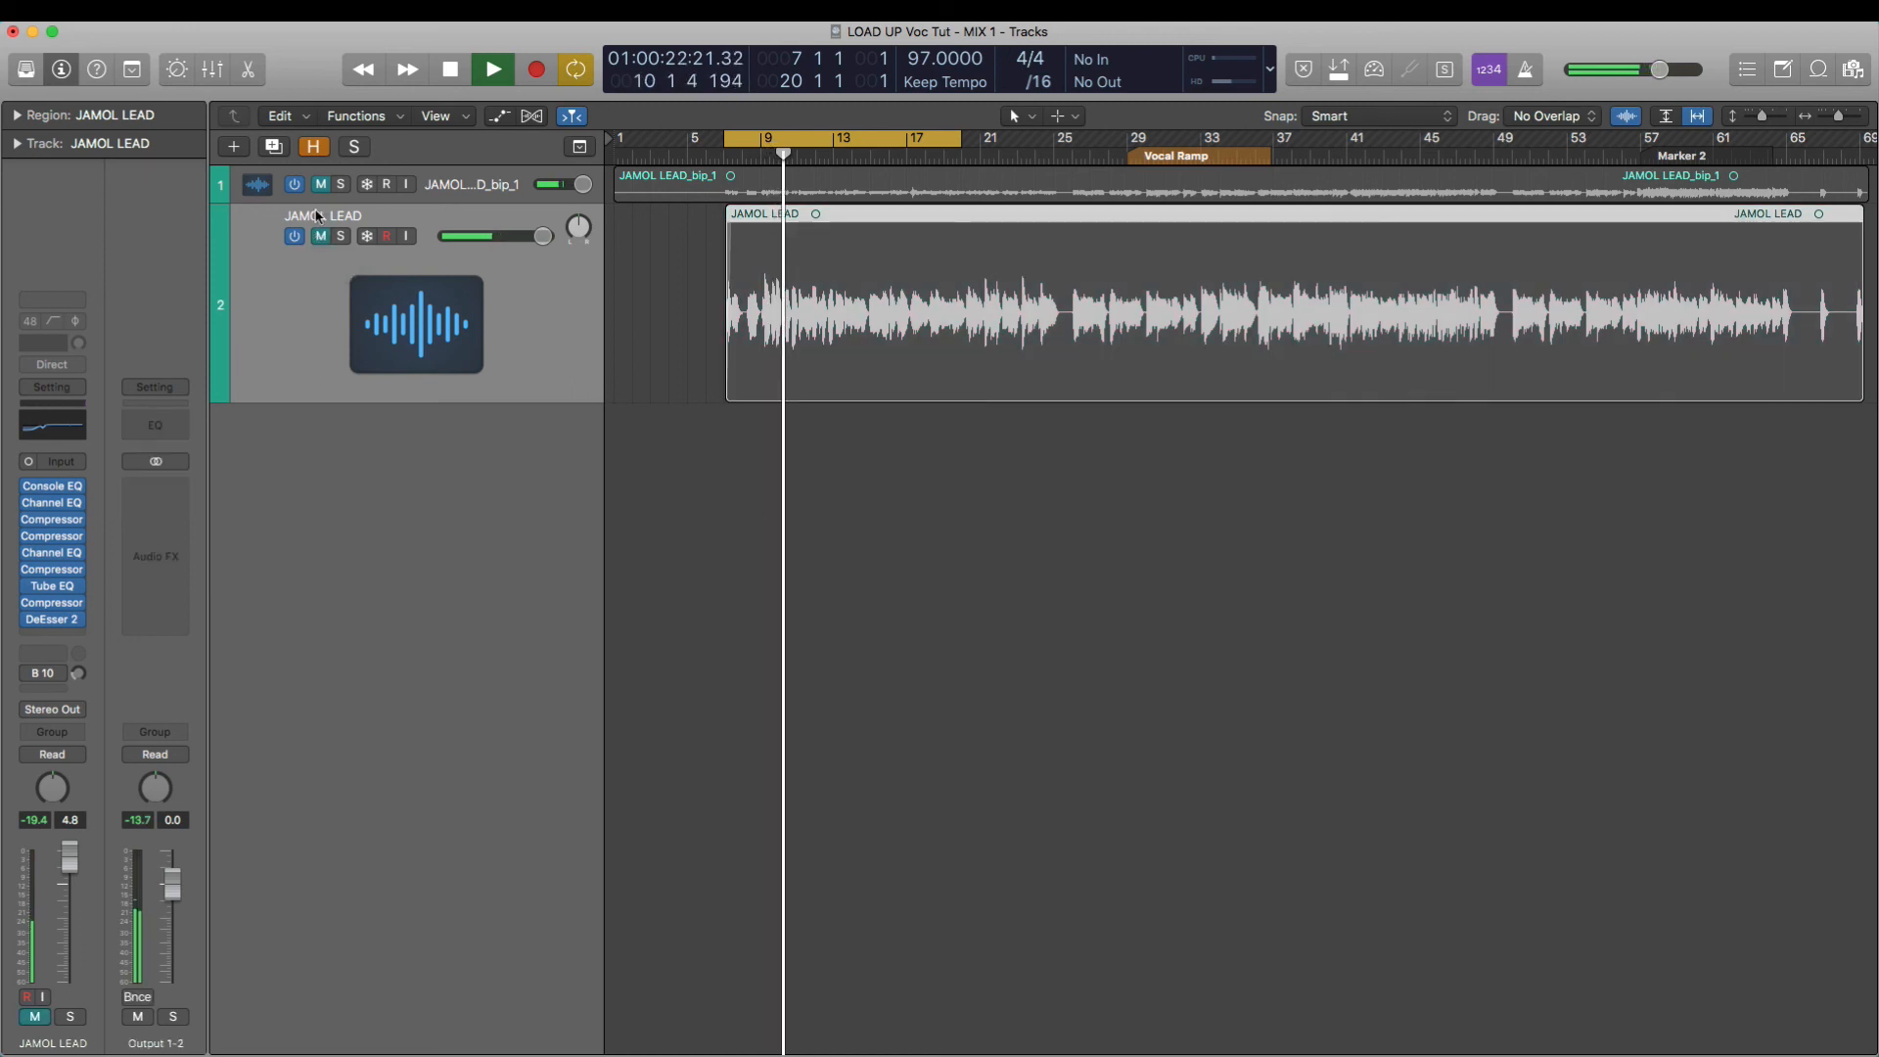
left_click(324, 198)
left_click(322, 199)
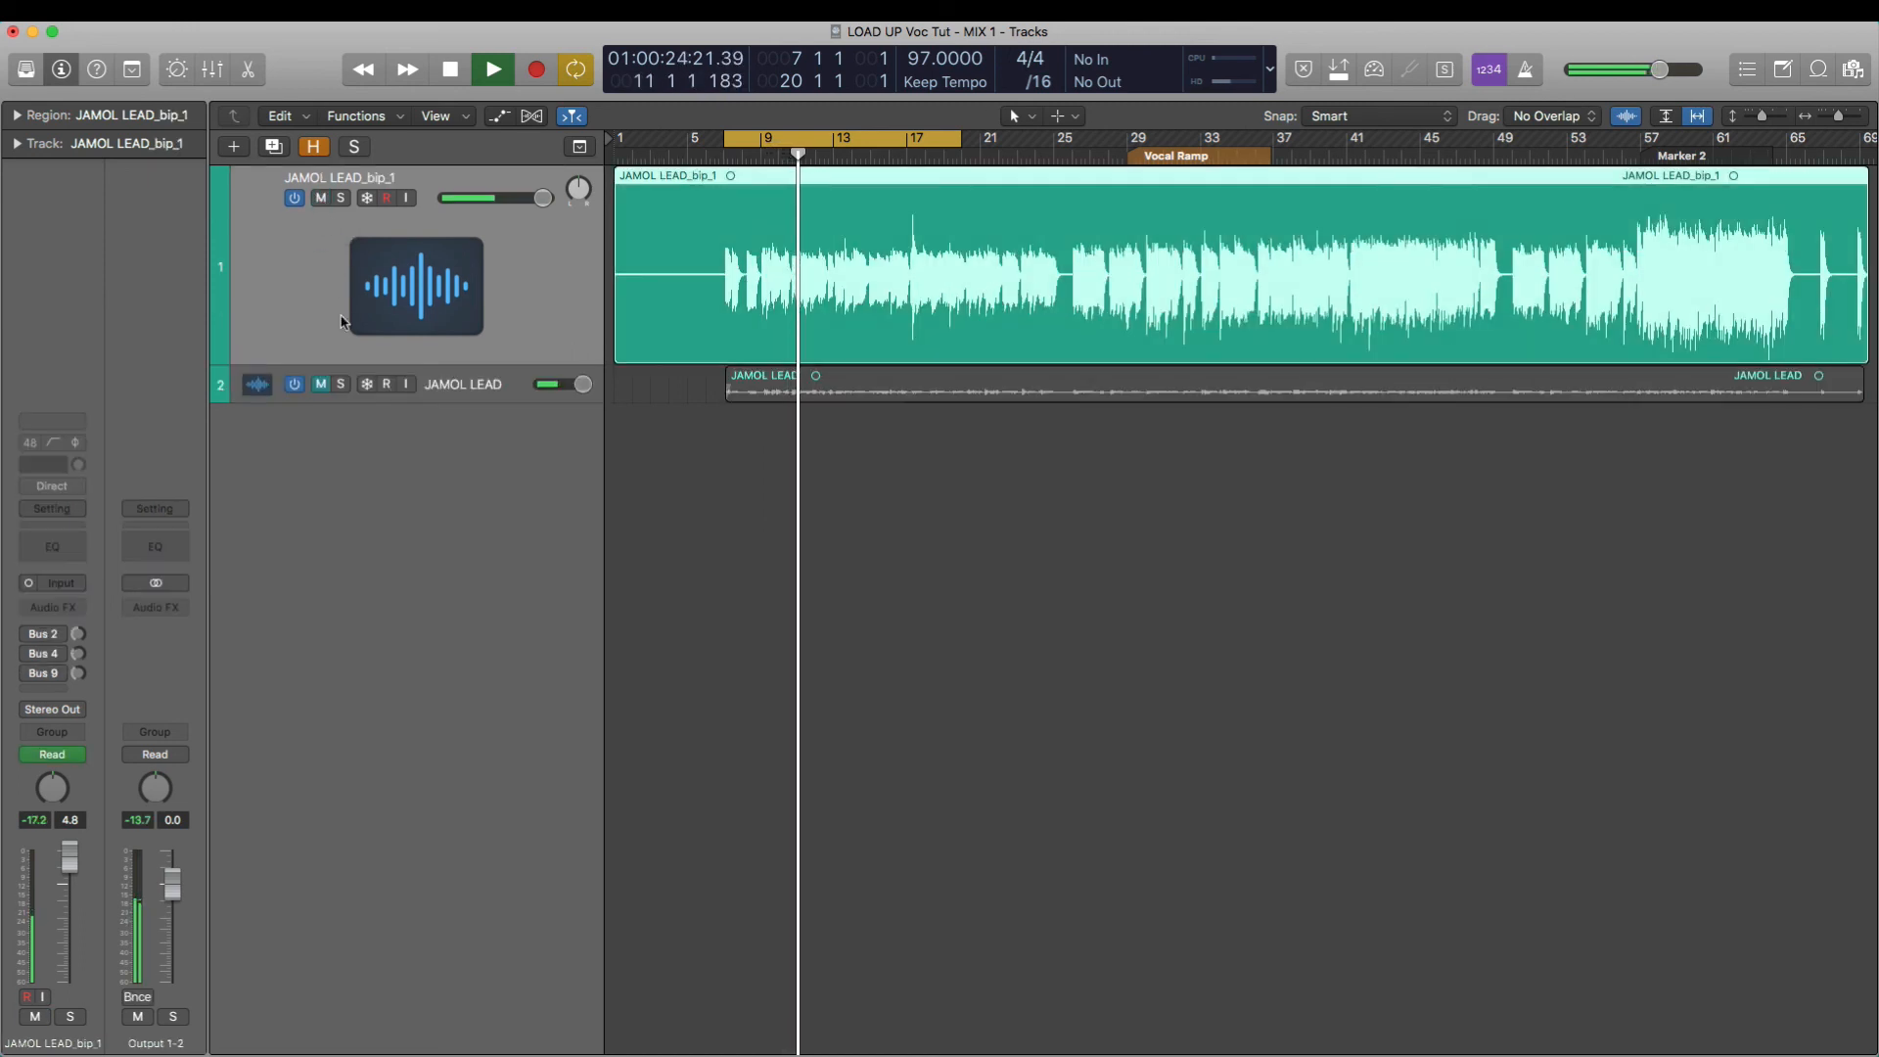
left_click(322, 199)
left_click(436, 390)
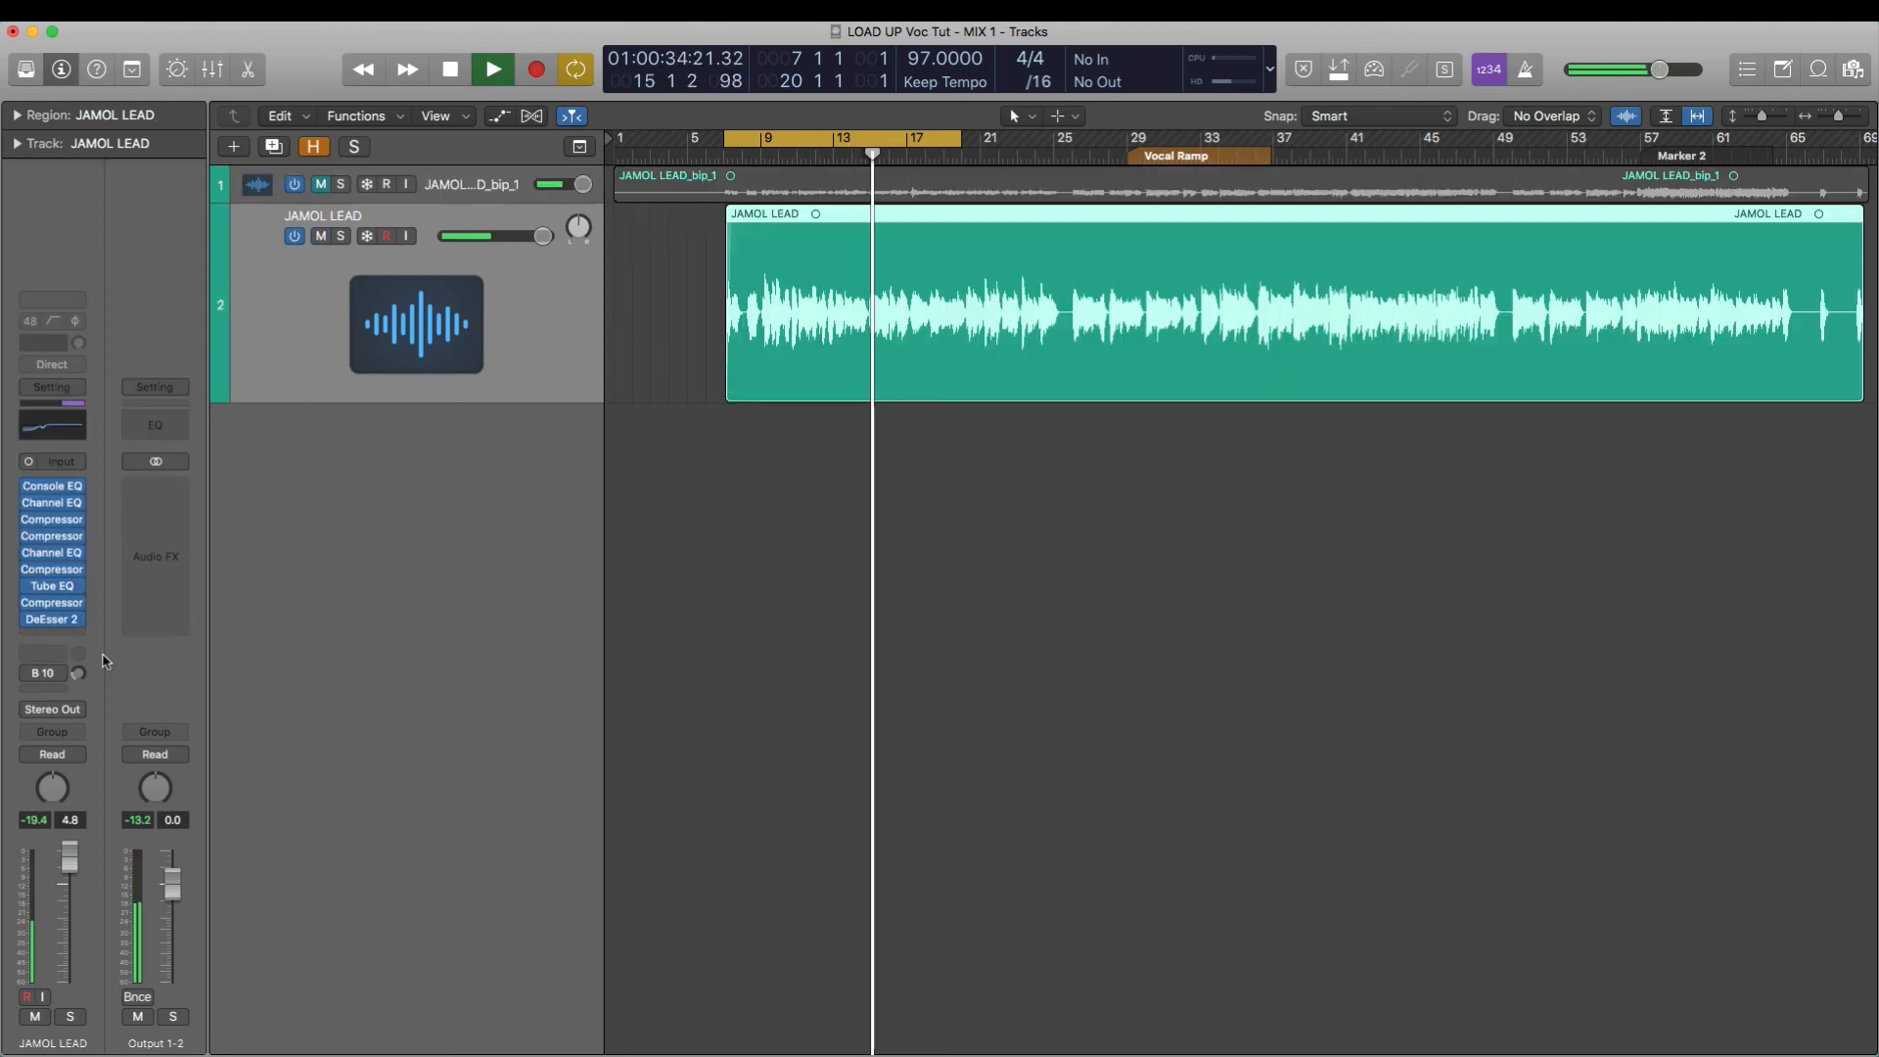
- Toggle the lead vocal's Bus 10 send on, off and on again during playback, and stop with the send enabled
left_click(31, 674)
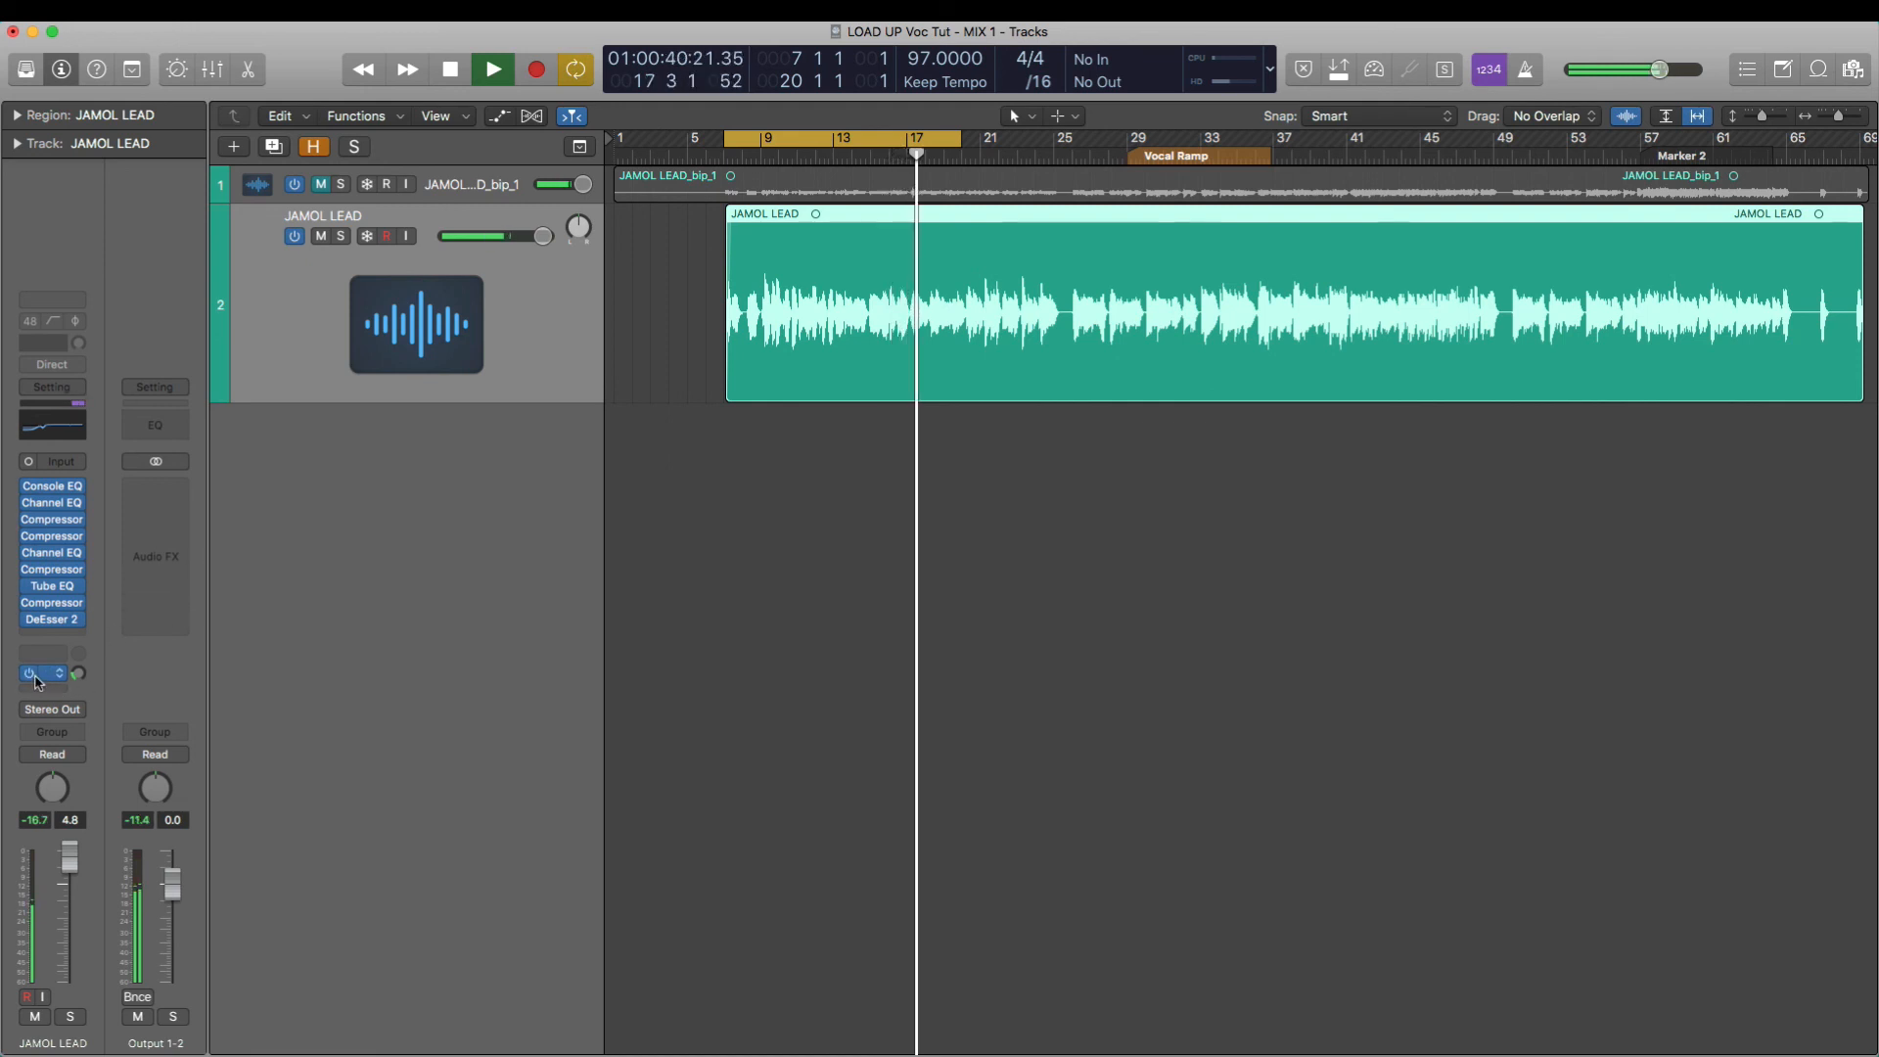
left_click(29, 674)
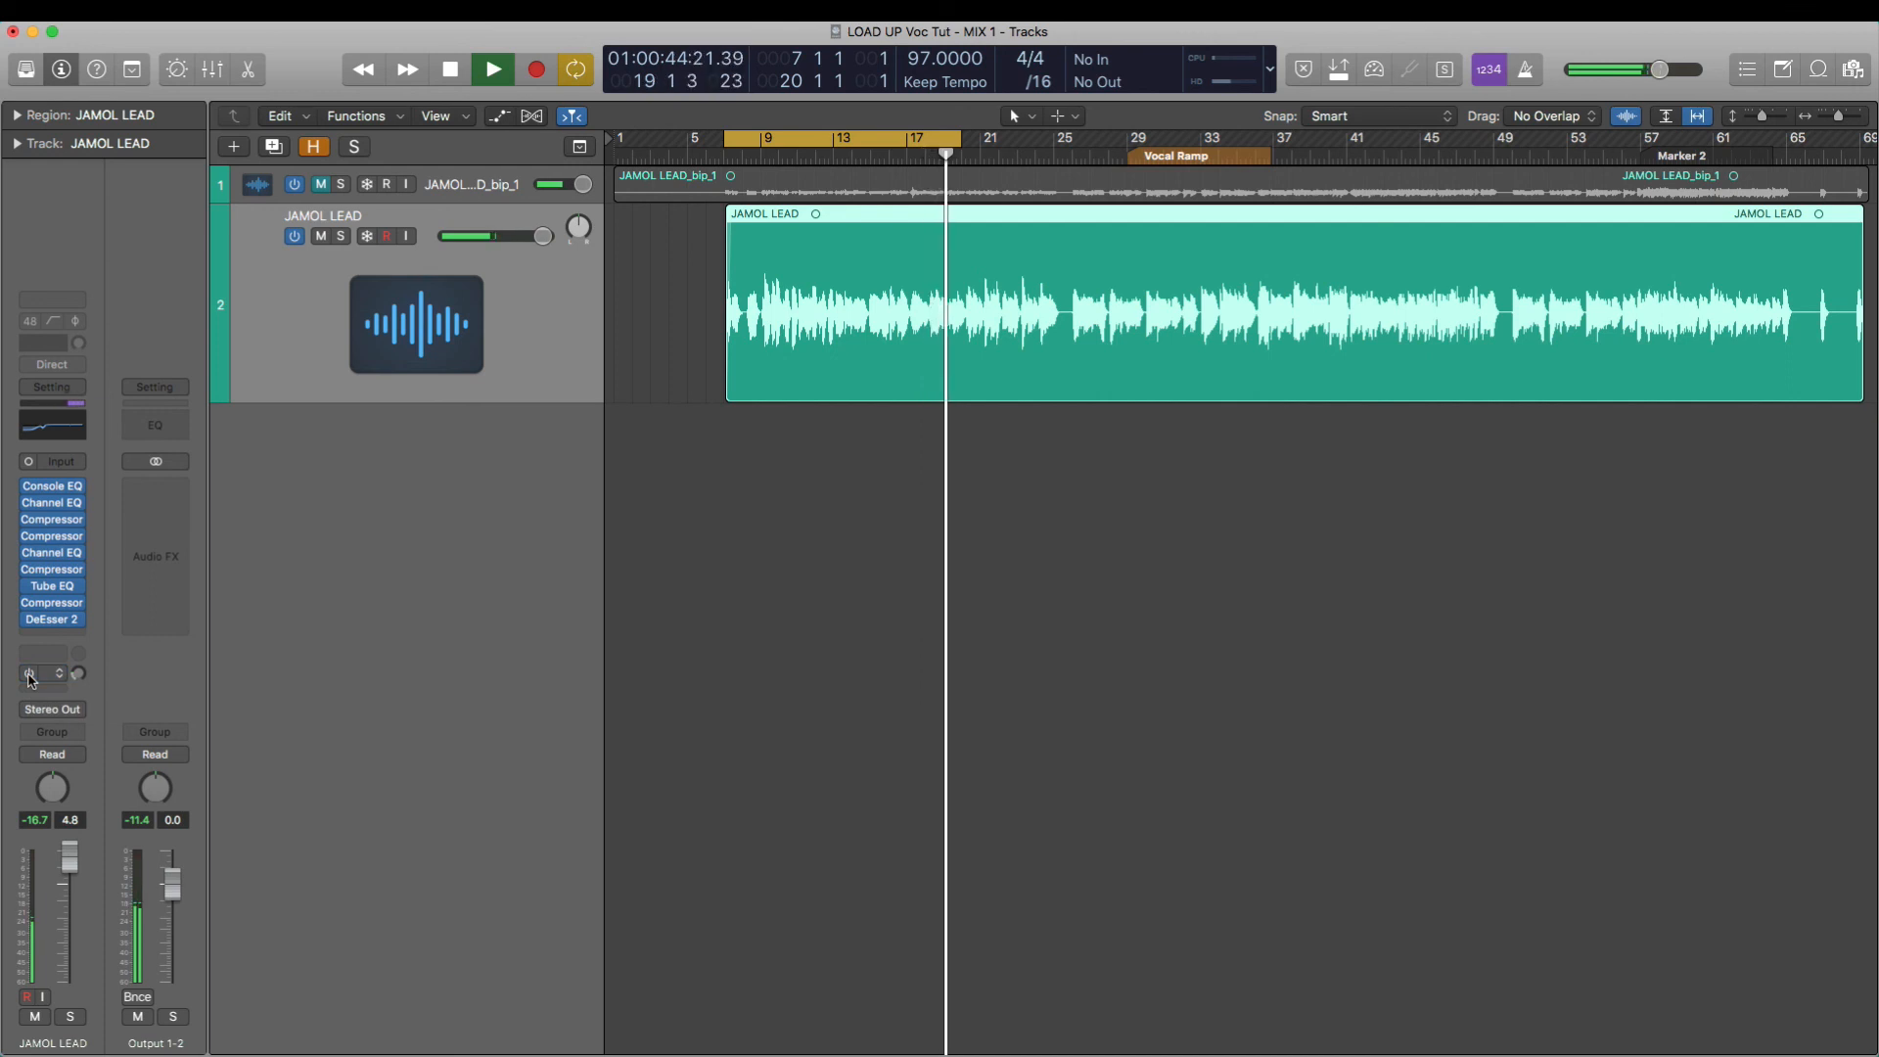
left_click(29, 675)
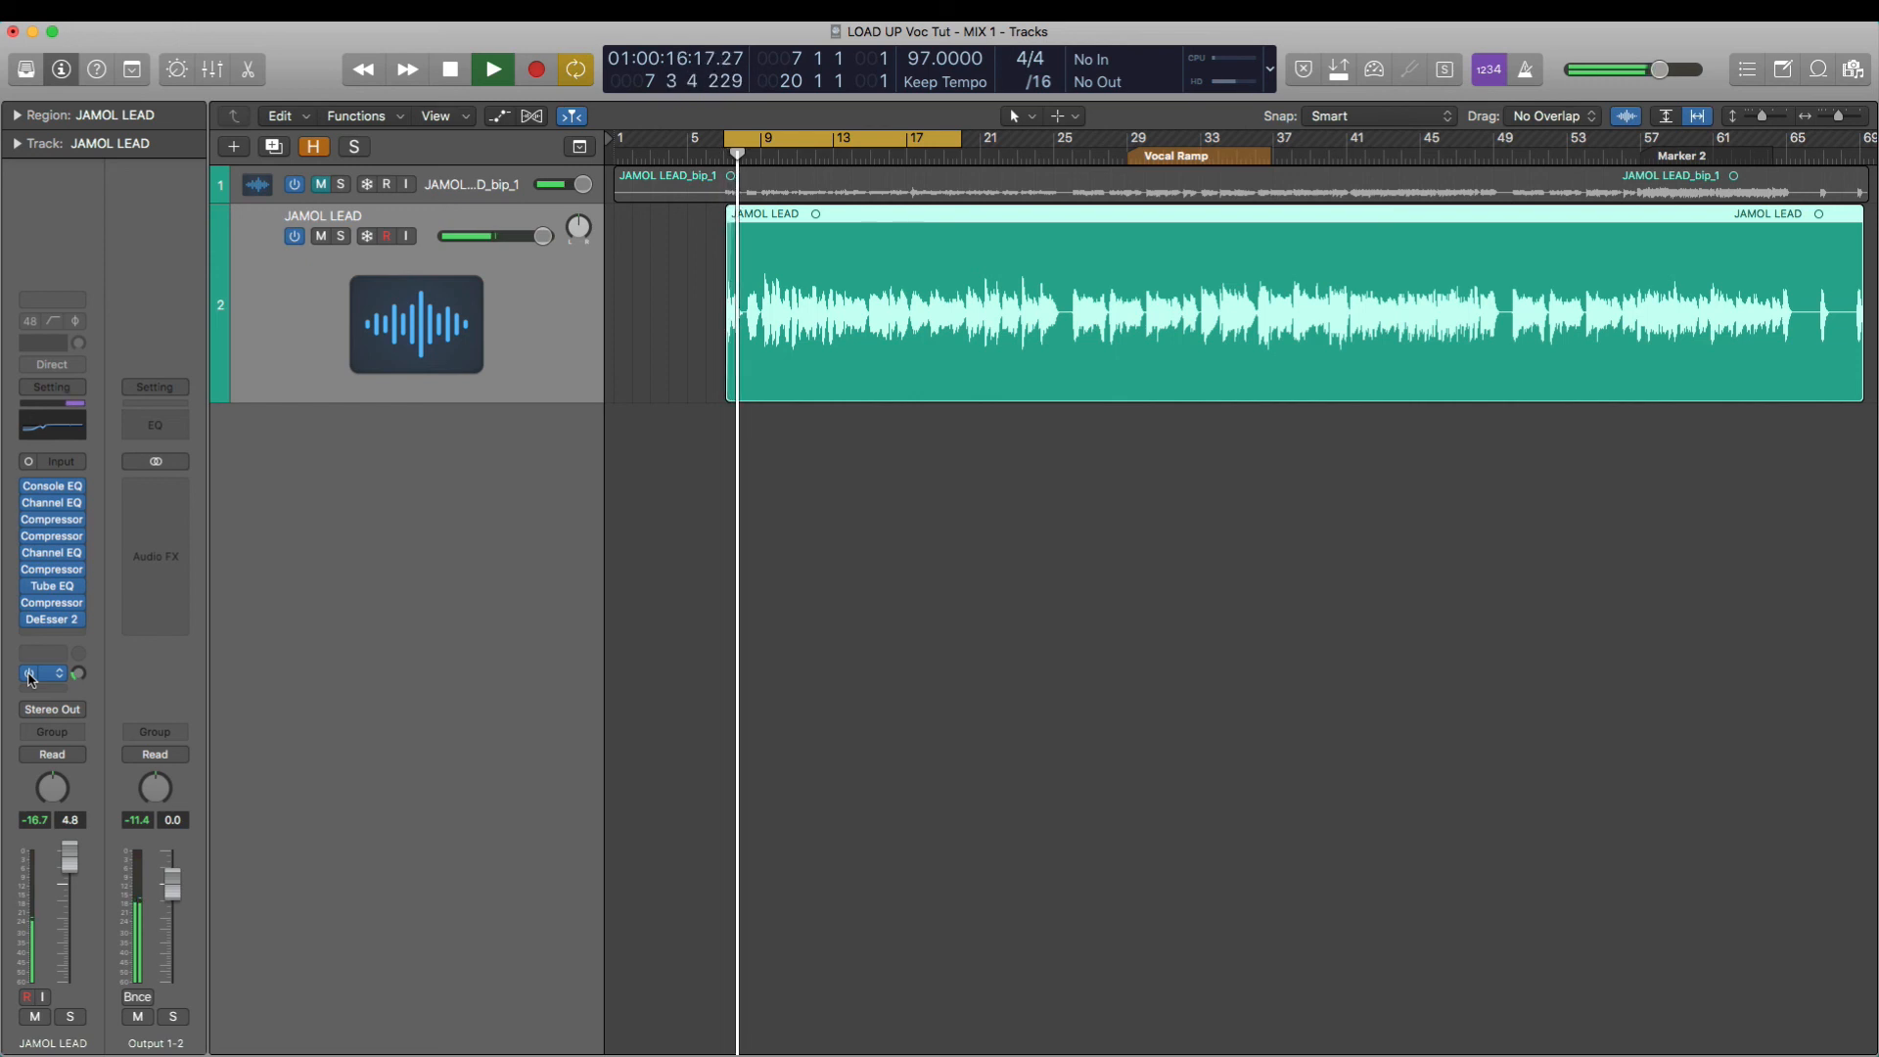
key("space")
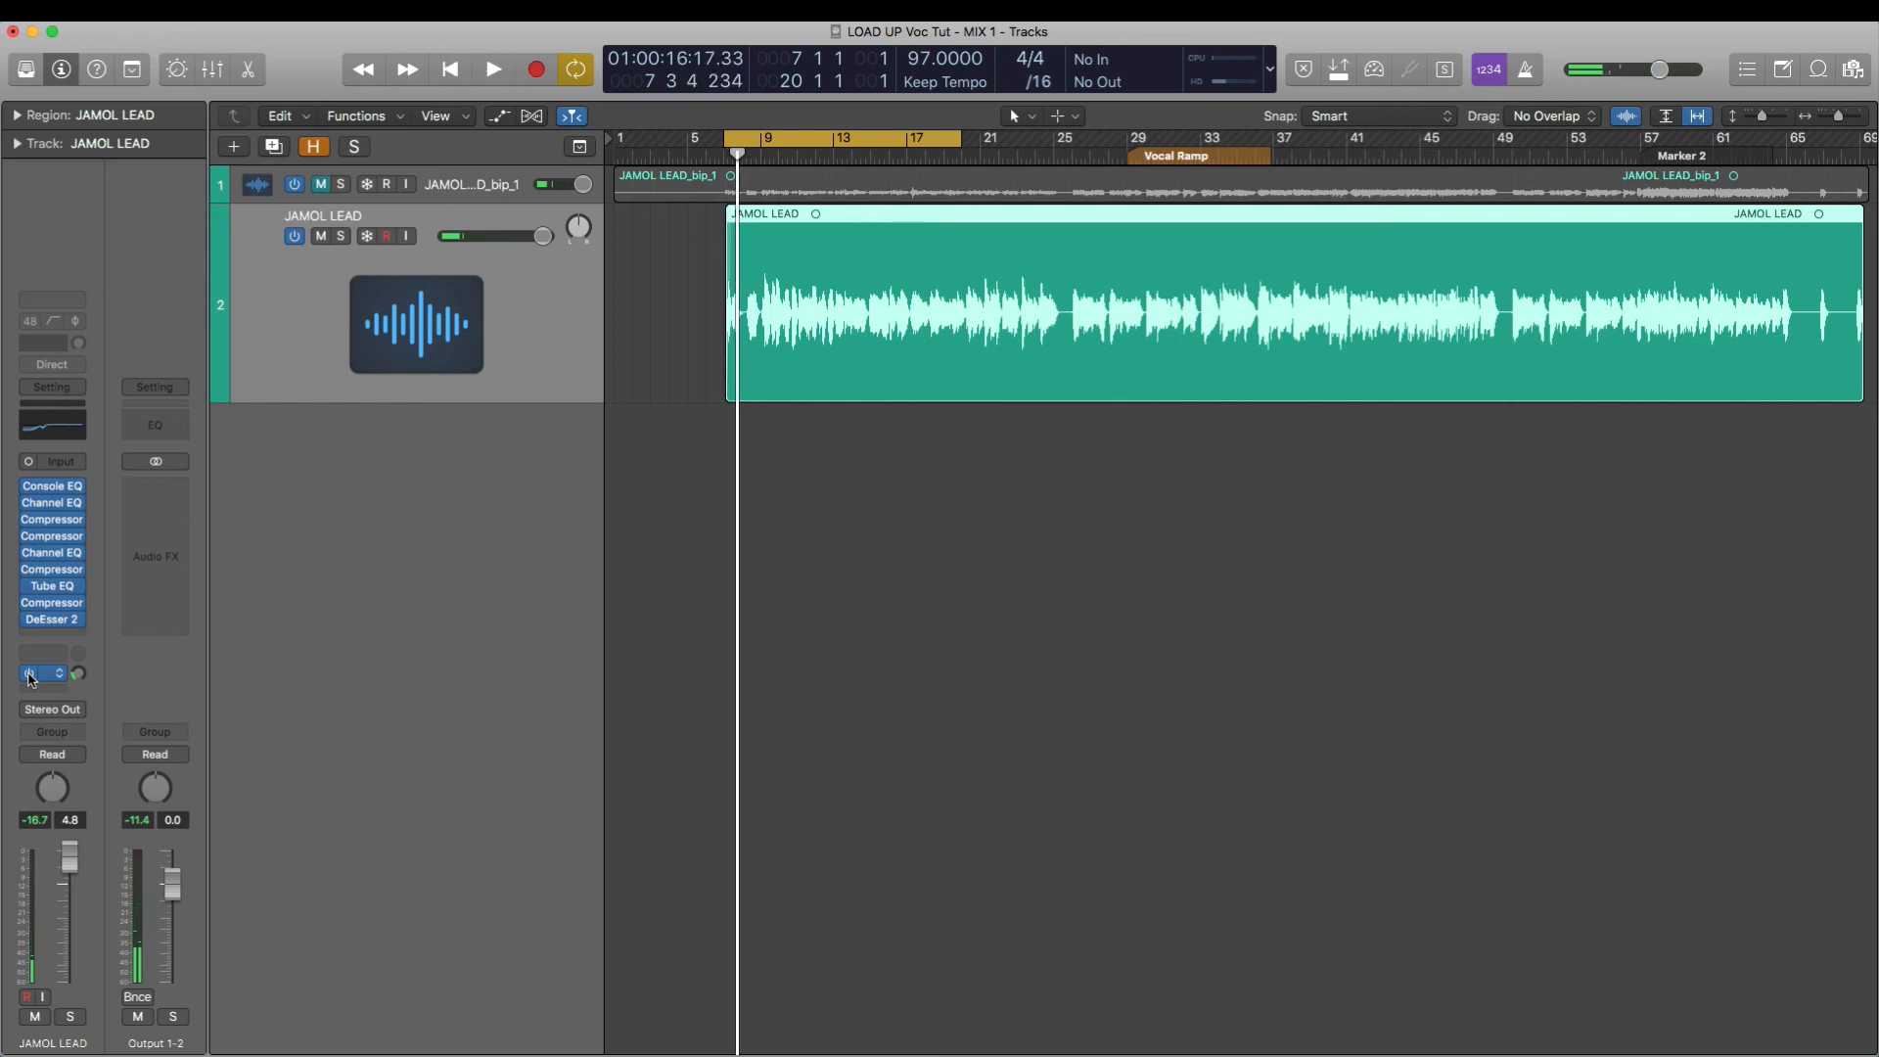